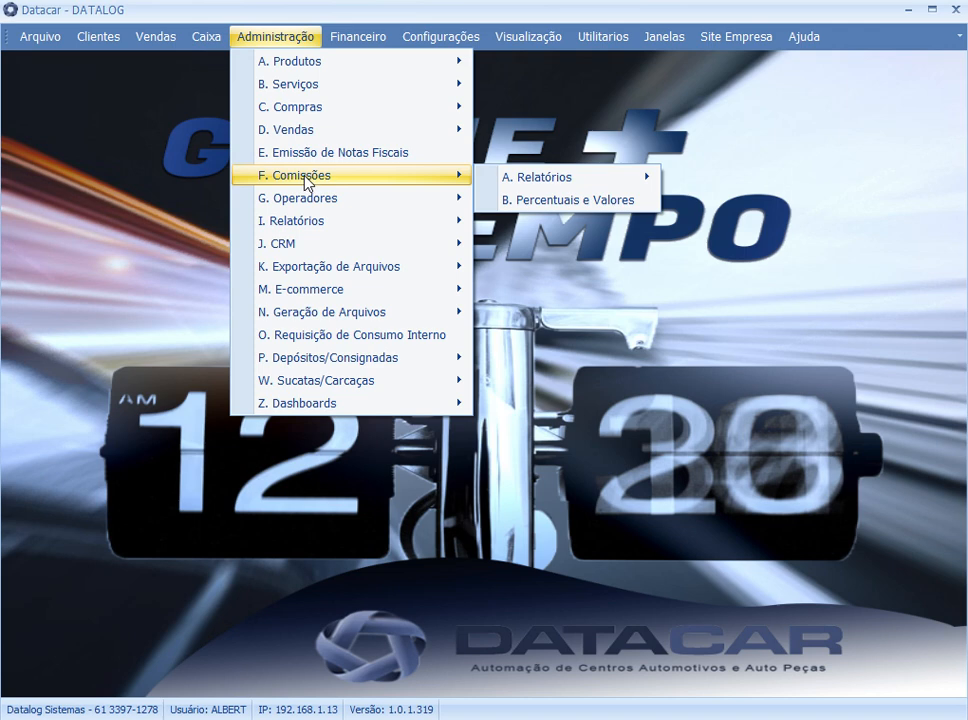
Open the Comissões report from the commission reports.
{"action": "mouse_move", "coordinate": [560, 188]}
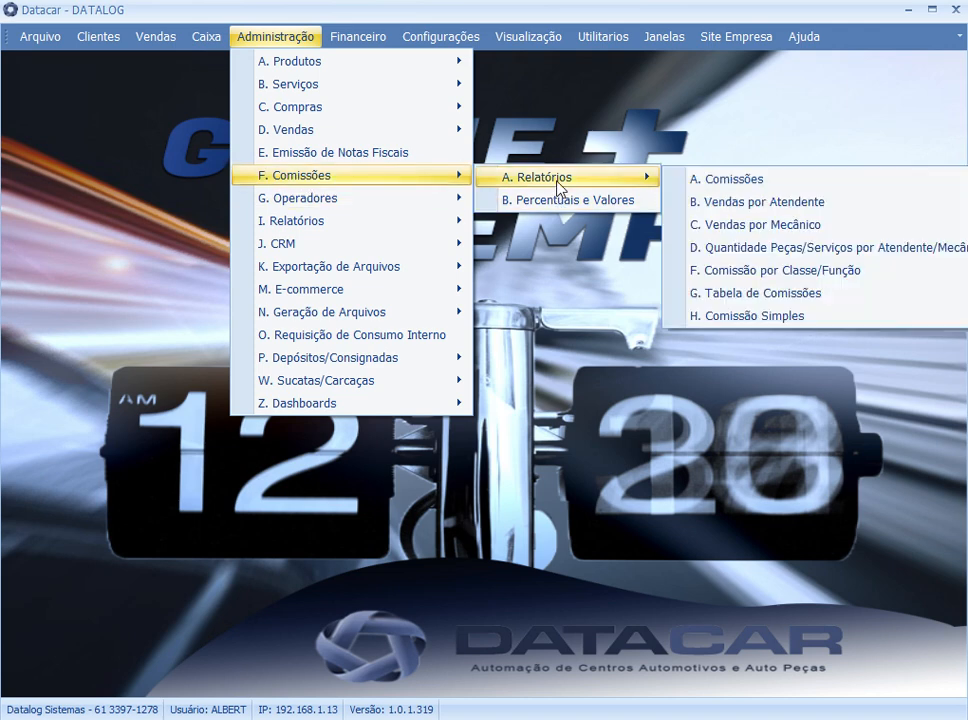
{"action": "left_click", "coordinate": [732, 184]}
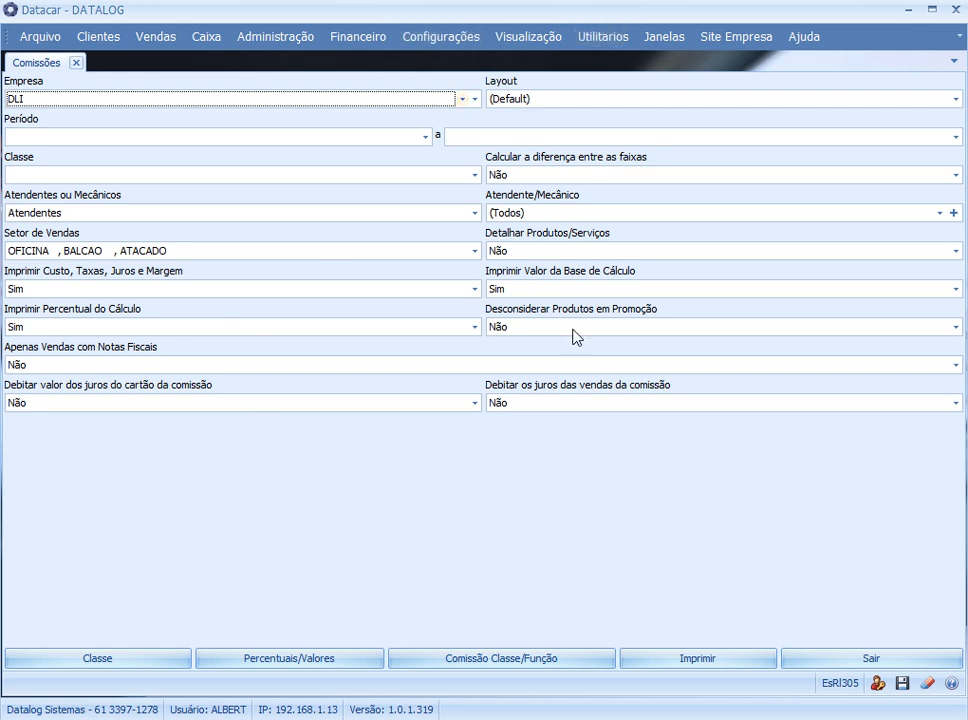
Open the service orders list, then open the order dated 07/08/2024 and examine its total value.
{"action": "left_click", "coordinate": [157, 37]}
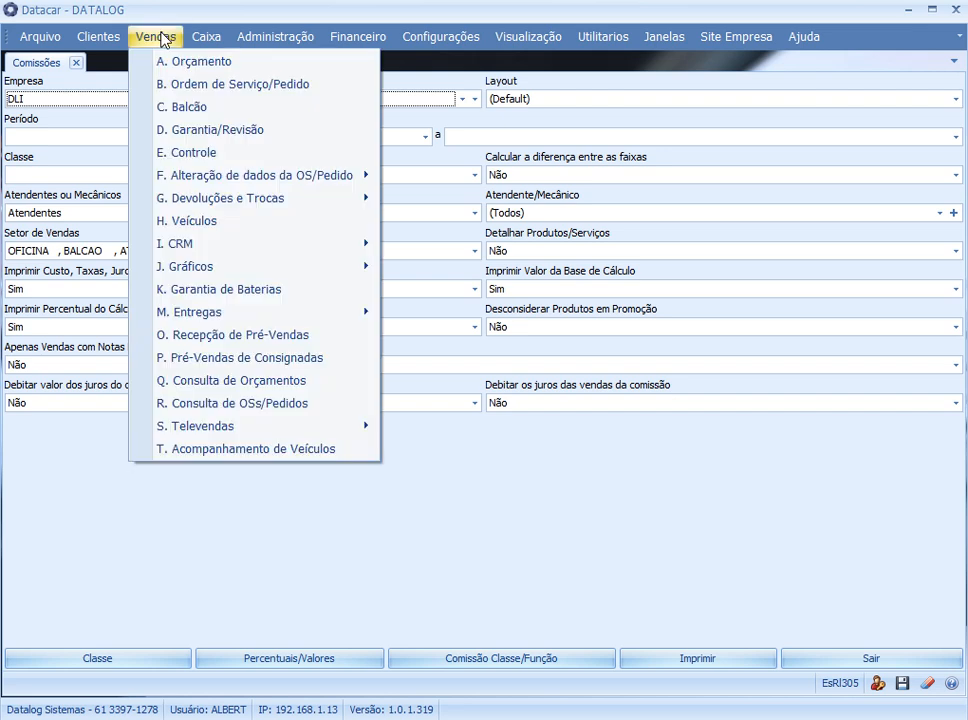
{"action": "left_click", "coordinate": [241, 88]}
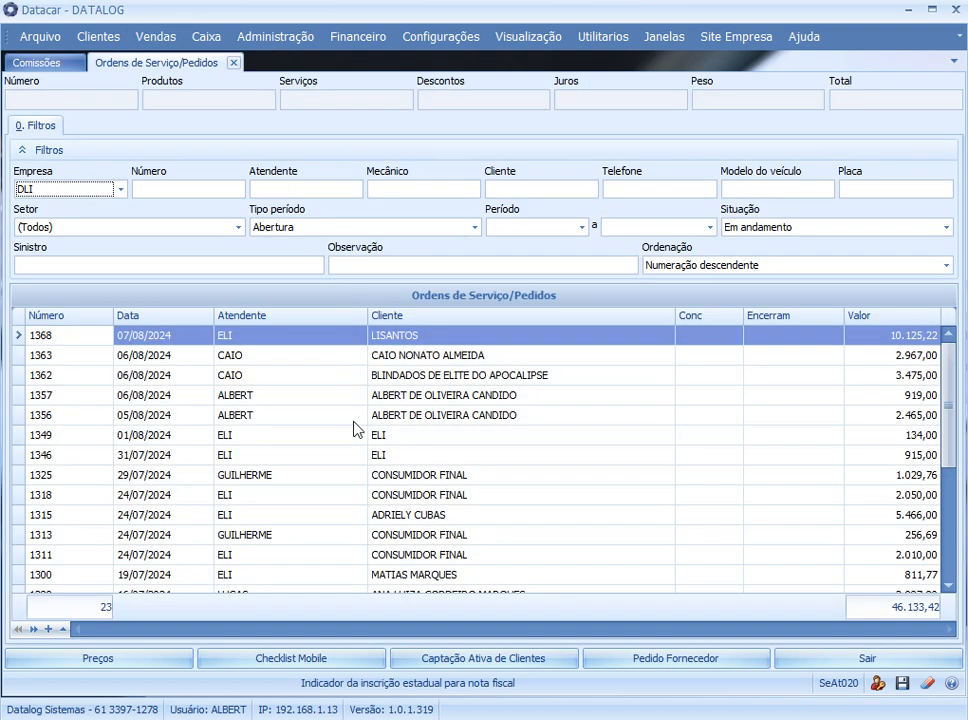
{"action": "left_click", "coordinate": [355, 418]}
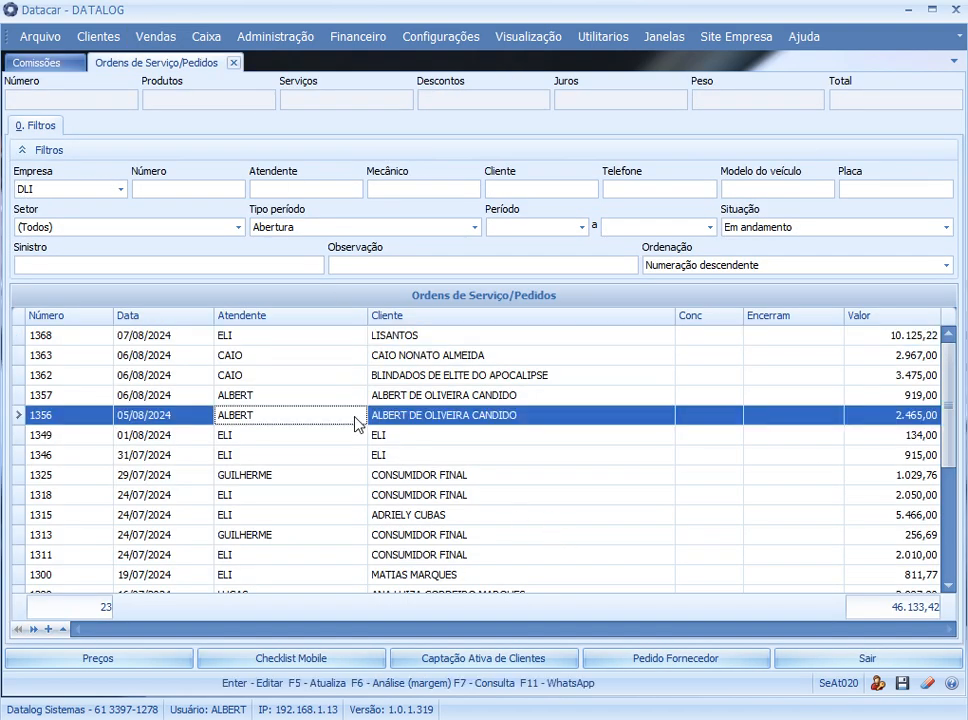
{"action": "left_click", "coordinate": [248, 339]}
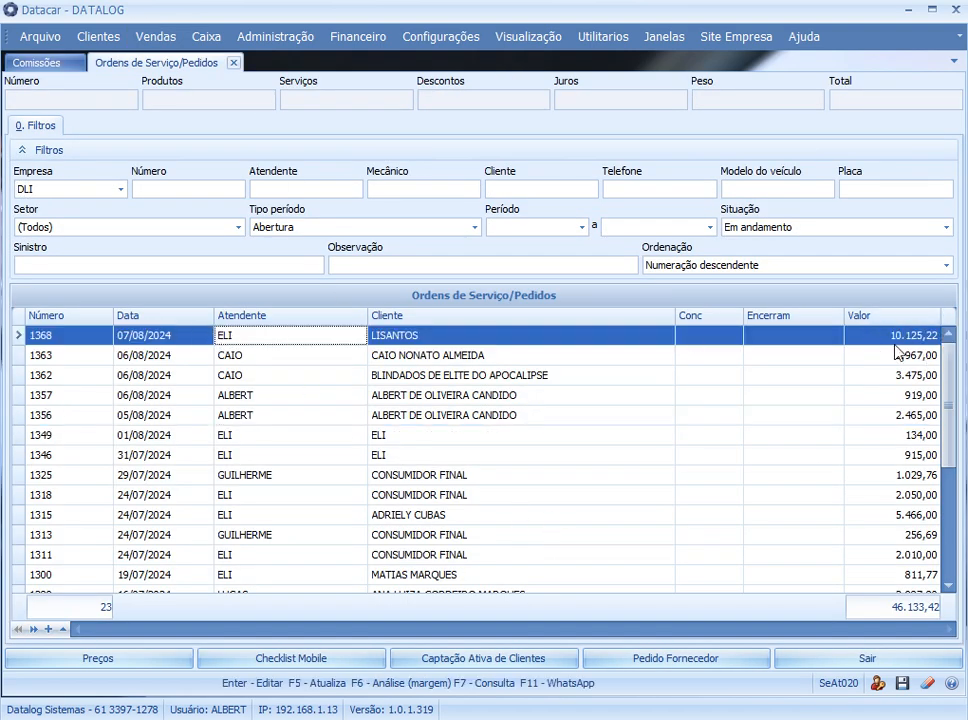
{"action": "left_click", "coordinate": [425, 399]}
{"action": "left_click", "coordinate": [428, 340]}
{"action": "double_click", "coordinate": [428, 341]}
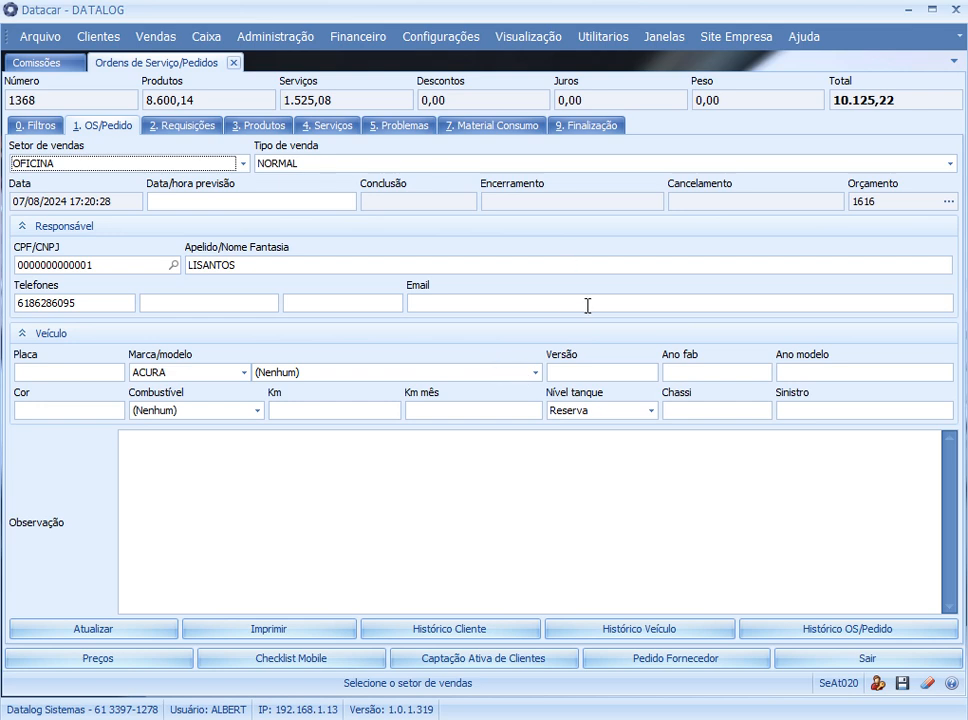
{"action": "left_click_drag", "start_coordinate": [898, 99], "coordinate": [823, 99]}
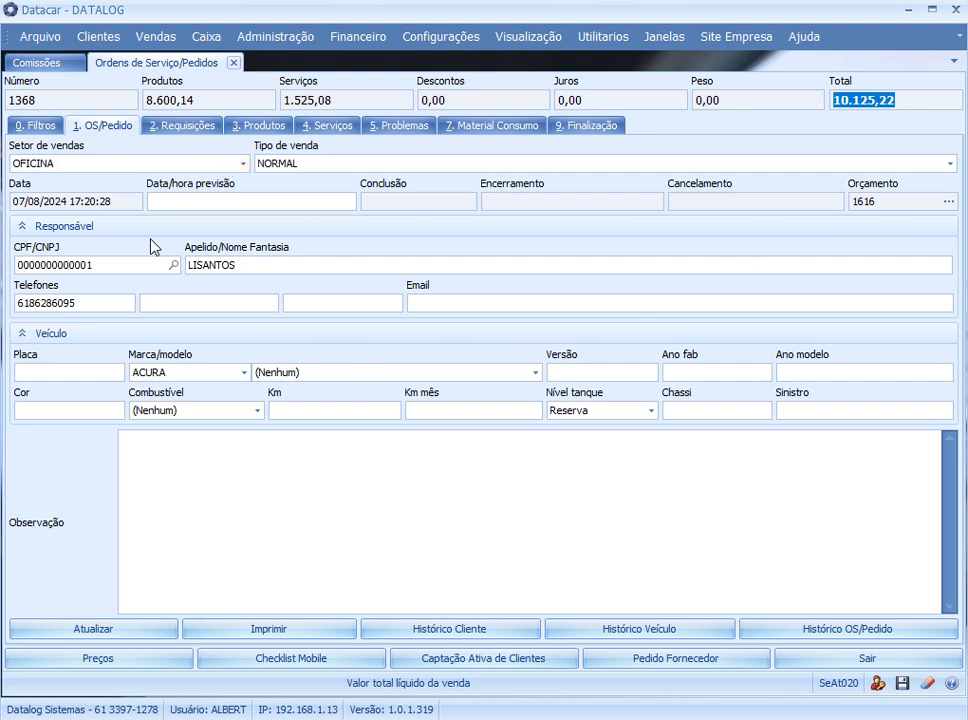
Go back to the order list and reopen the order dated 07/08/2024 to check its total again.
{"action": "left_click", "coordinate": [36, 125]}
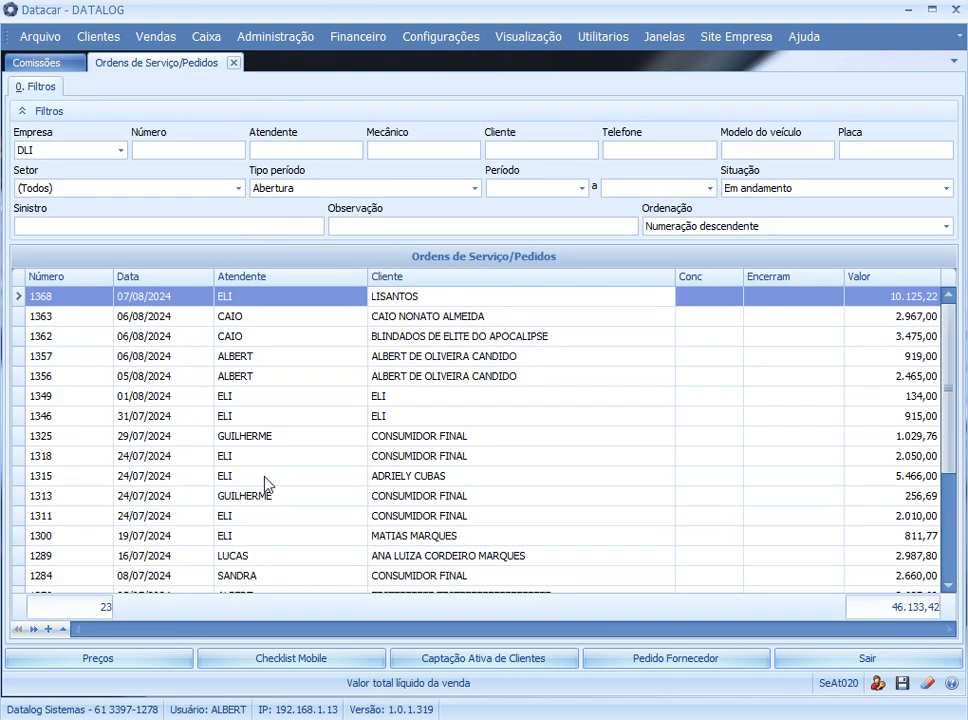
{"action": "left_click", "coordinate": [273, 297]}
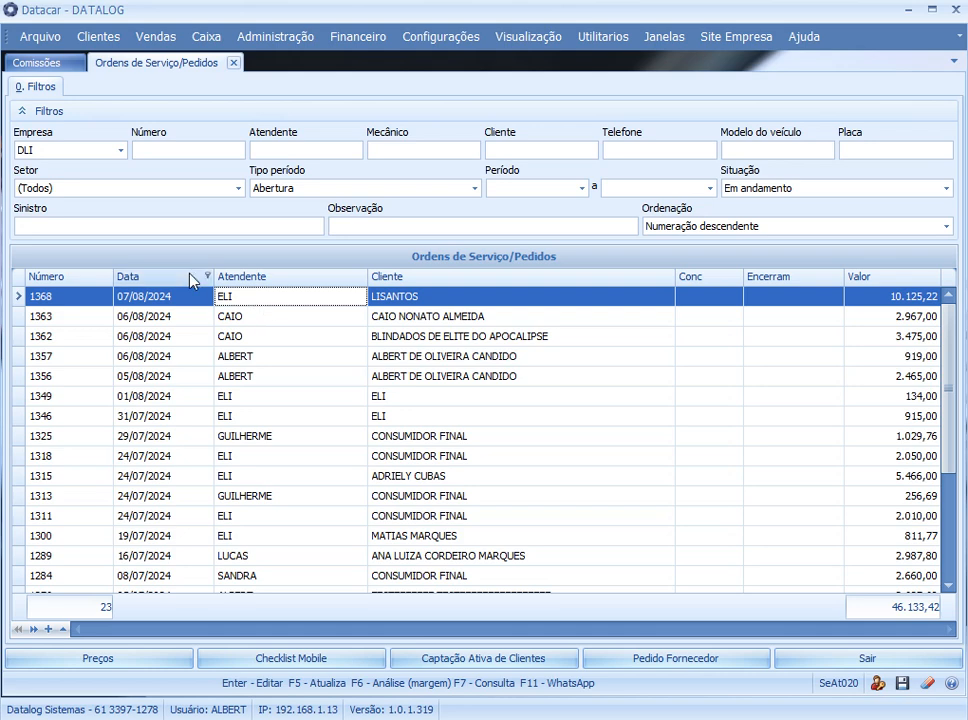
{"action": "double_click", "coordinate": [244, 297]}
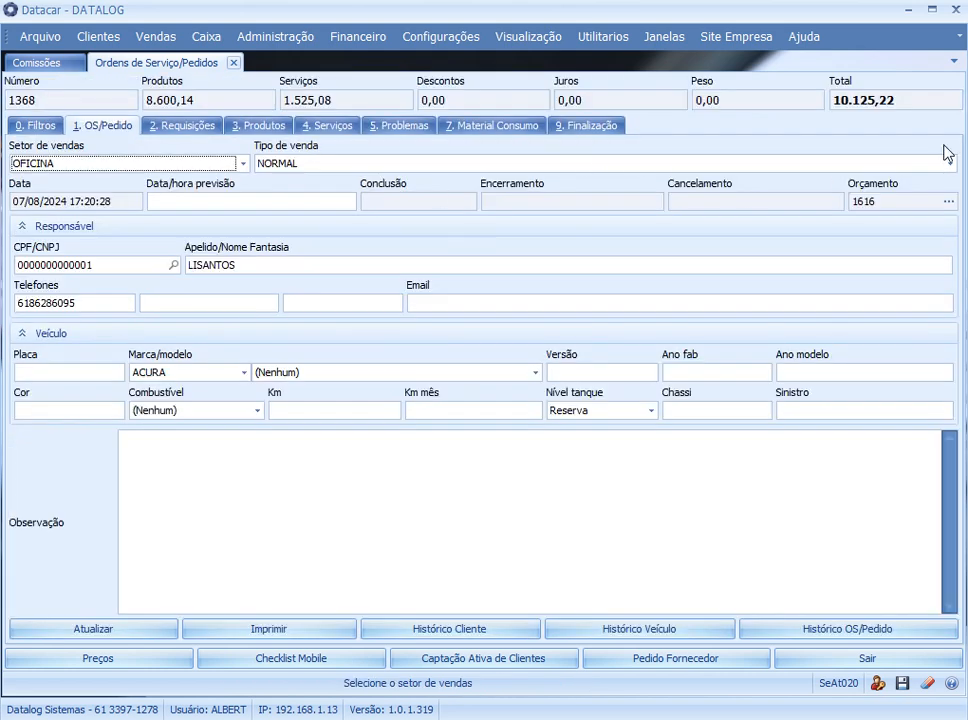
{"action": "left_click_drag", "start_coordinate": [908, 100], "coordinate": [826, 101]}
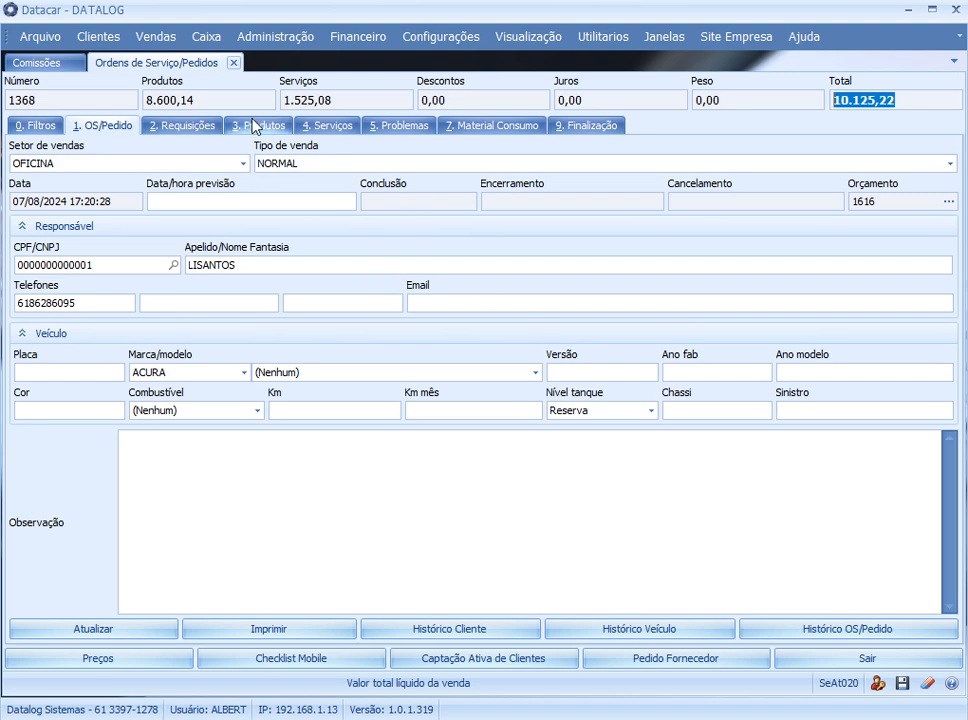
Review the order's product lines and the mechanic assigned to each of its services.
{"action": "left_click", "coordinate": [314, 124]}
{"action": "left_click", "coordinate": [283, 129]}
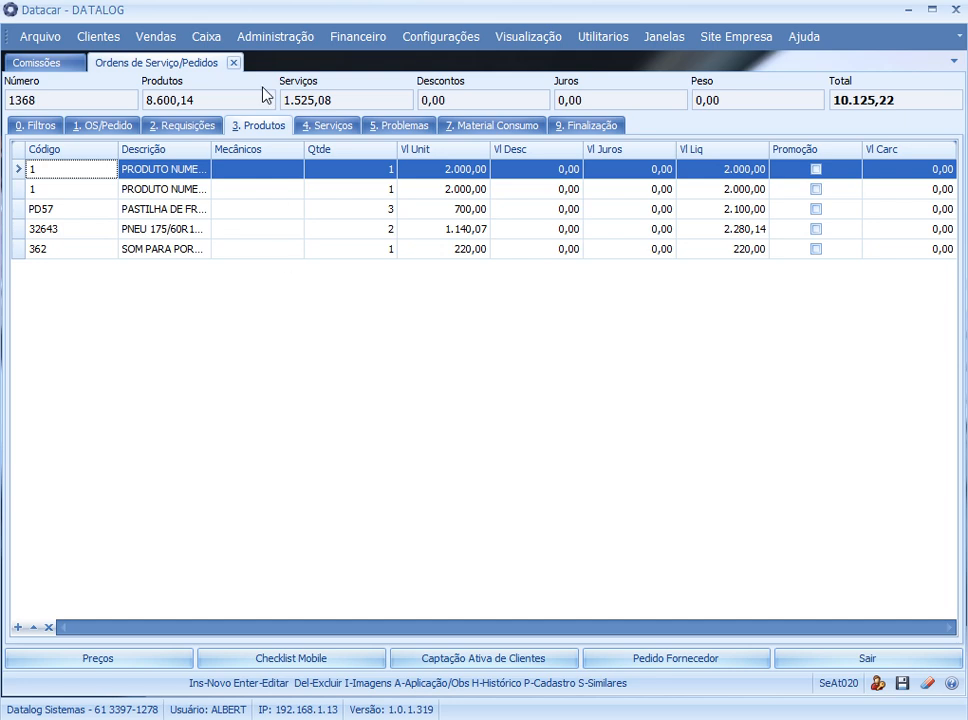
{"action": "left_click", "coordinate": [331, 127]}
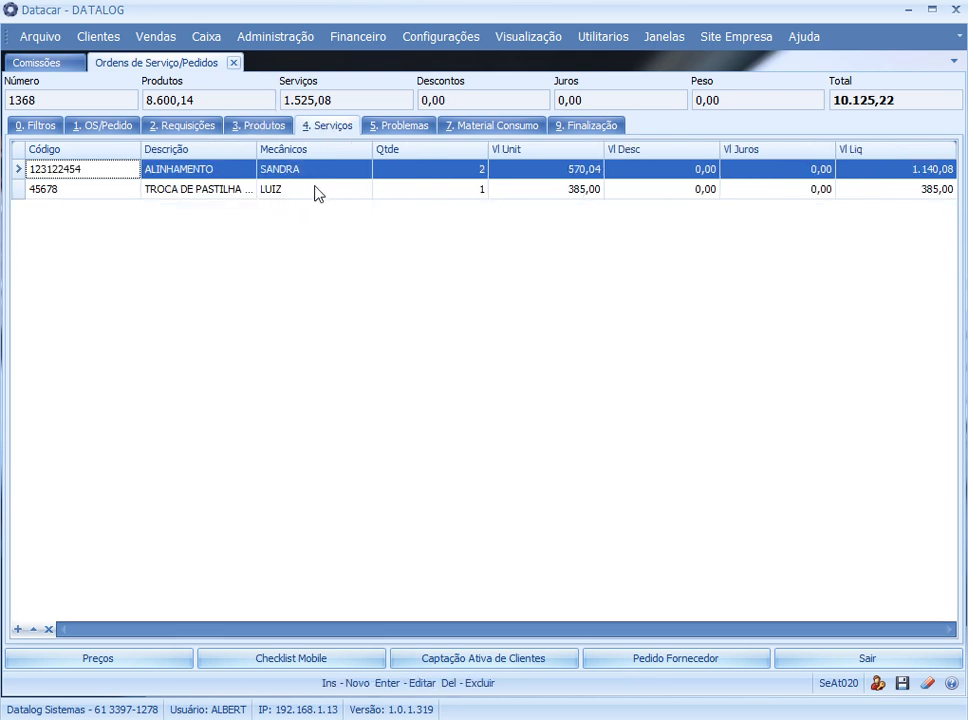
{"action": "left_click", "coordinate": [313, 168]}
{"action": "key", "text": "Down"}
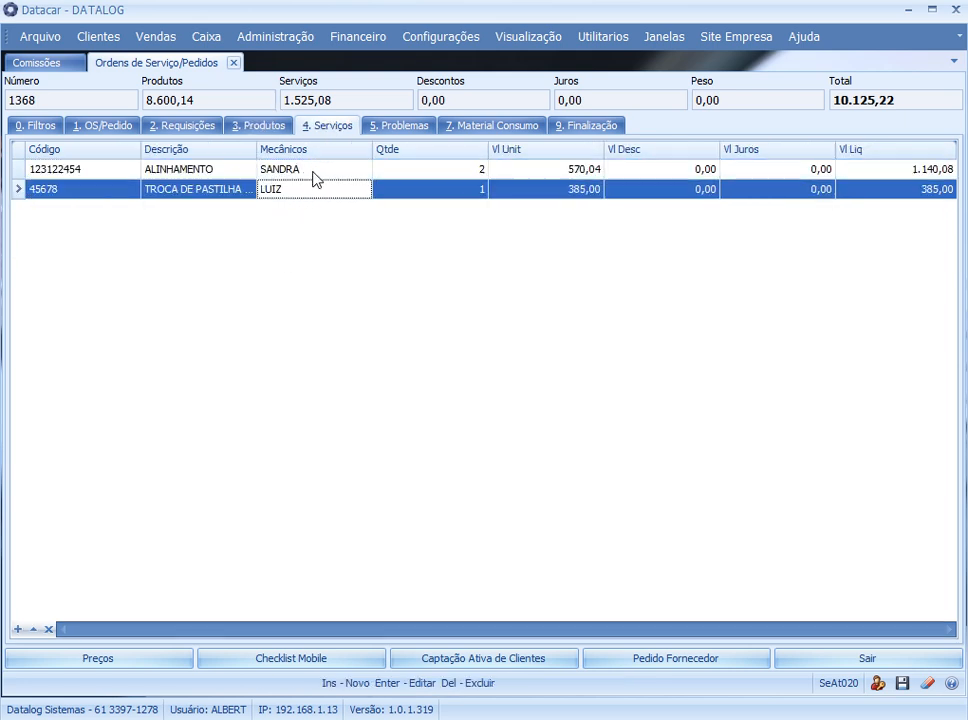
{"action": "key", "text": "Up"}
{"action": "key", "text": "Down"}
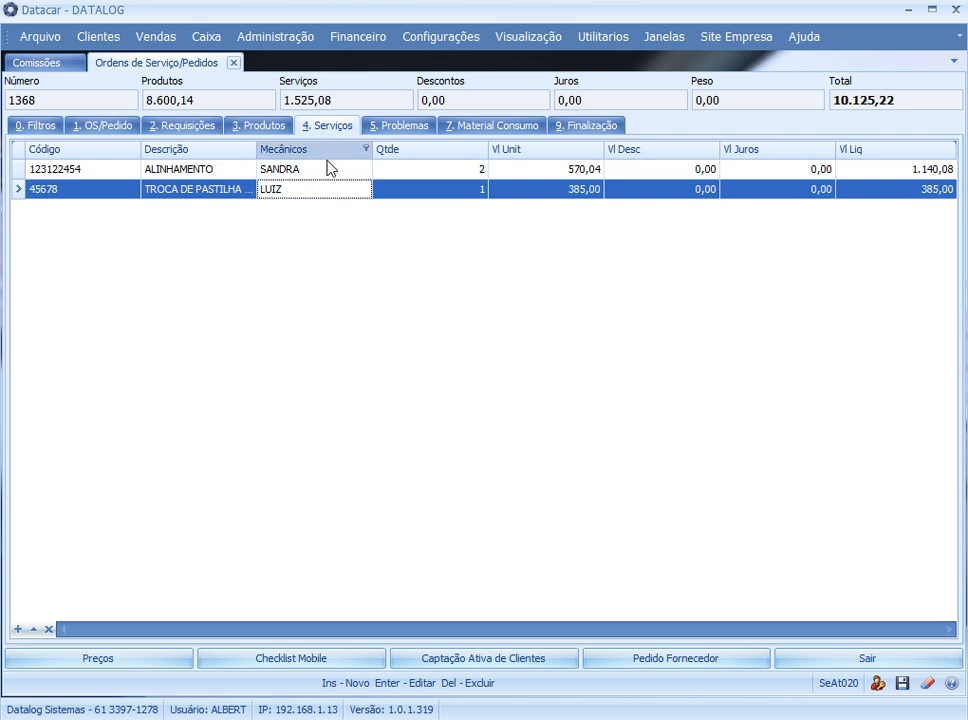
{"action": "key", "text": "Up"}
{"action": "key", "text": "Down"}
{"action": "left_click", "coordinate": [225, 190]}
{"action": "key", "text": "Up"}
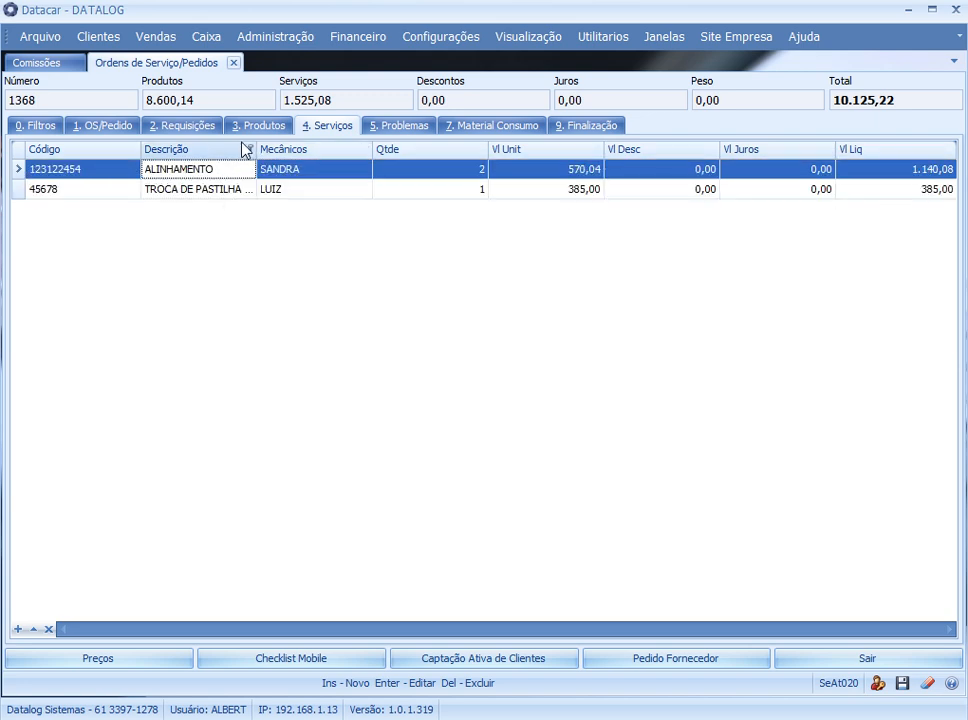
Compare the order's products with its services, widening the service description column to check each mechanic and net value.
{"action": "left_click", "coordinate": [250, 128]}
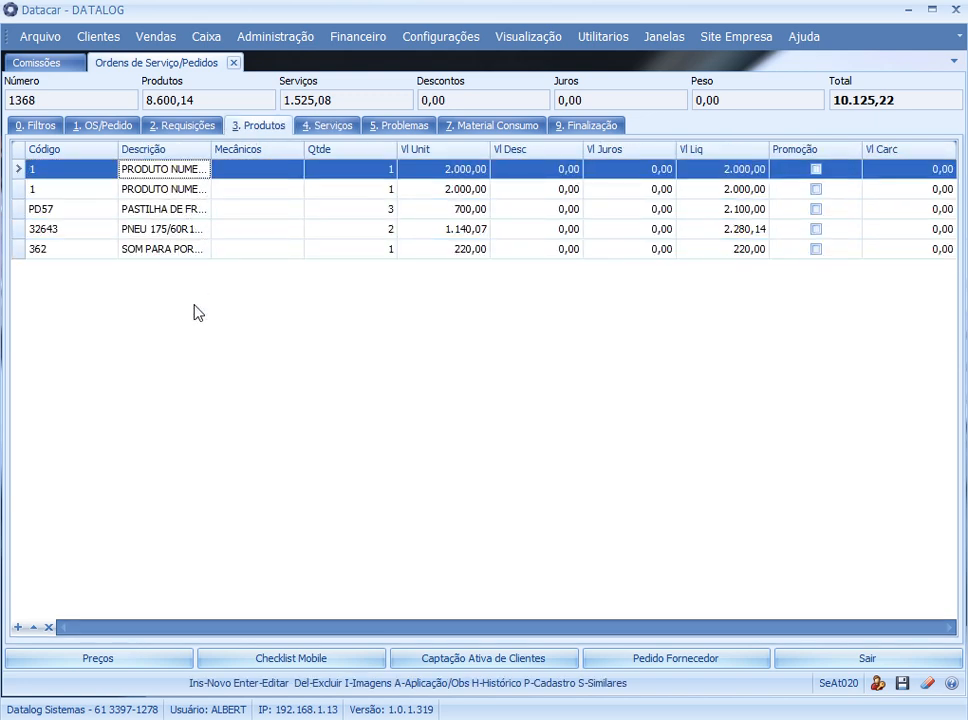
{"action": "left_click", "coordinate": [315, 127]}
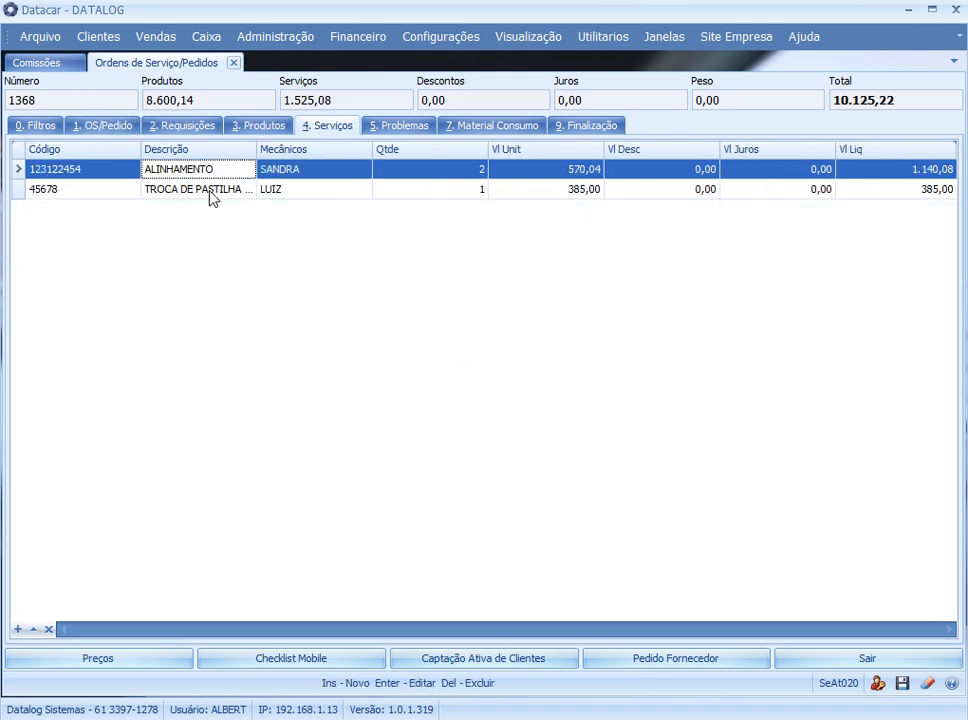
{"action": "left_click_drag", "start_coordinate": [256, 149], "coordinate": [311, 148]}
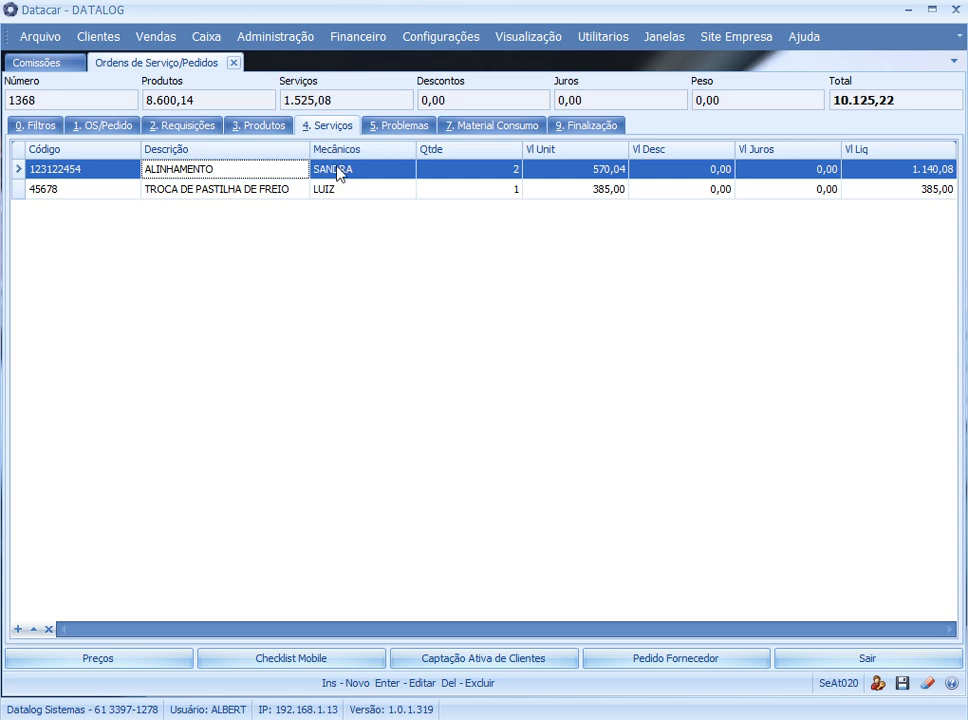
{"action": "key", "text": "Down"}
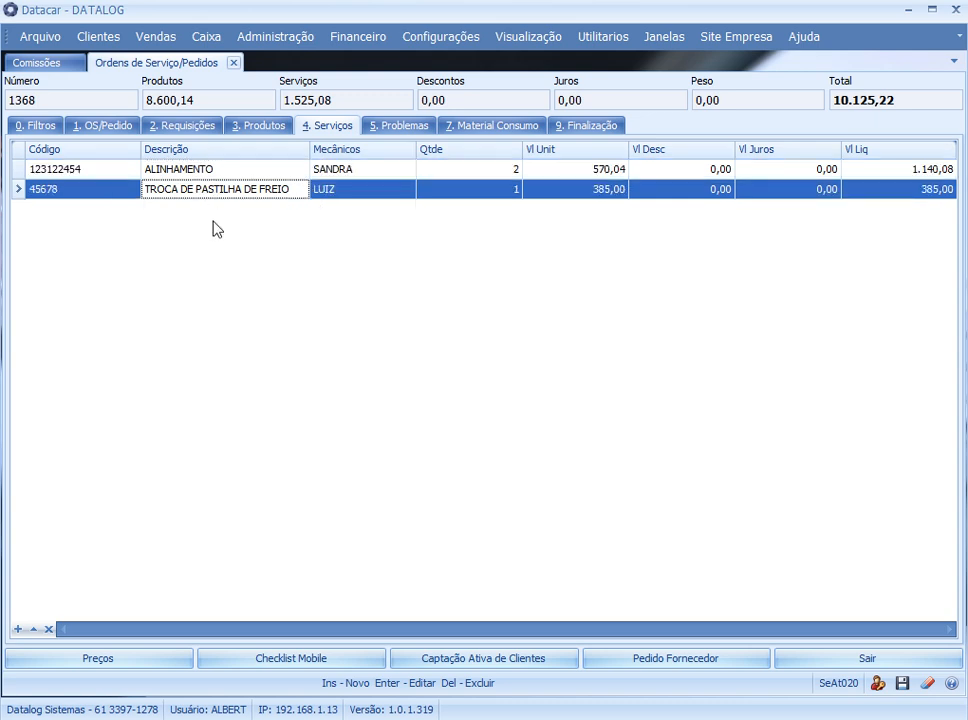
{"action": "left_click", "coordinate": [341, 171]}
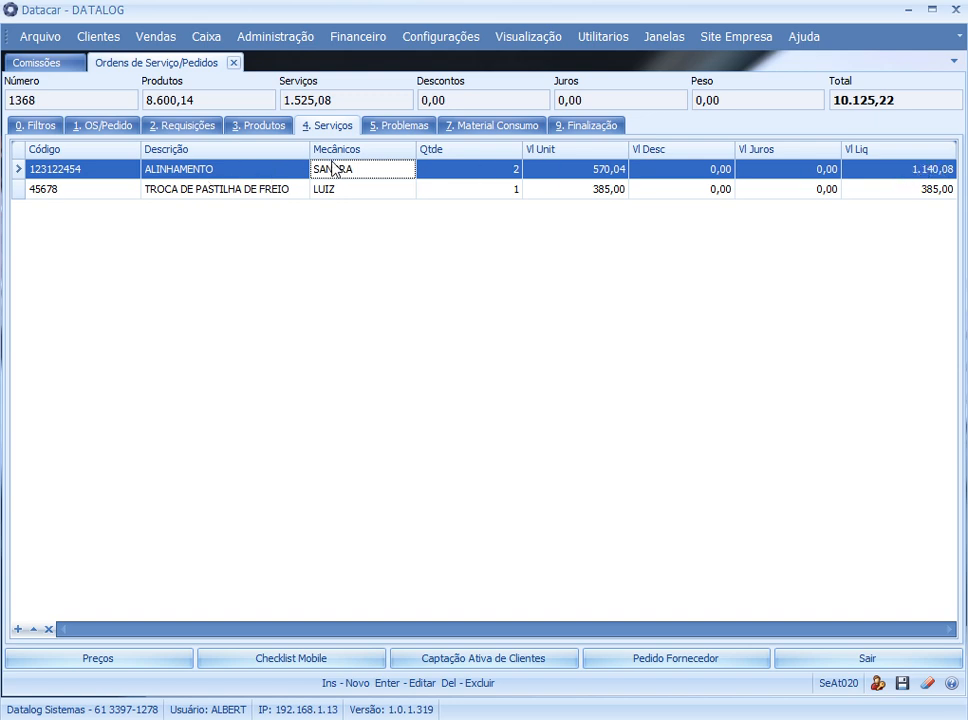
{"action": "left_click", "coordinate": [326, 192]}
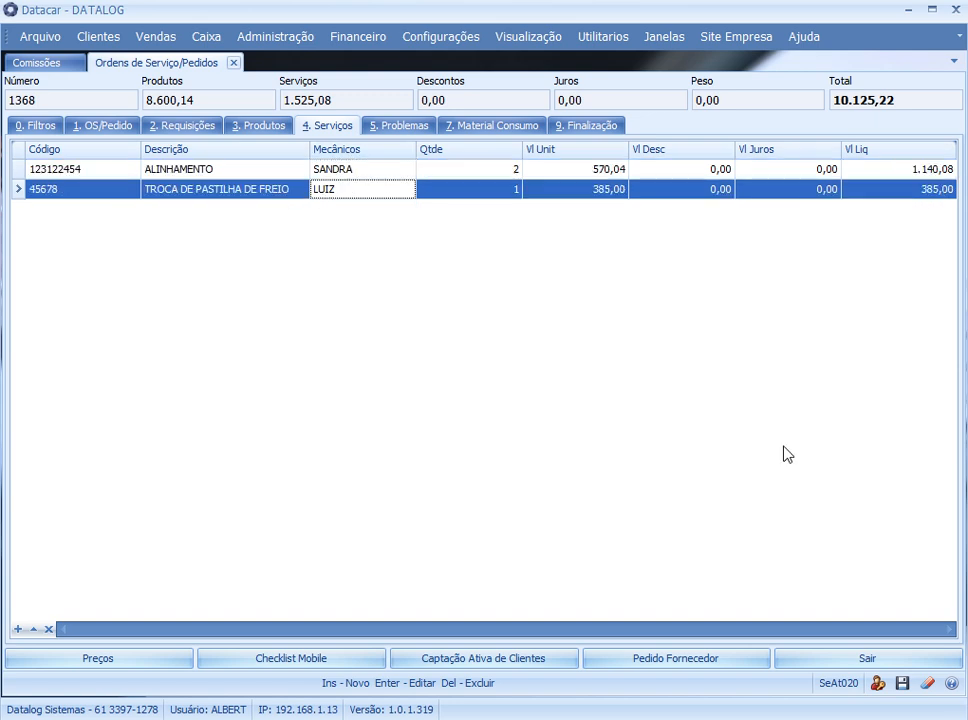
{"action": "left_click", "coordinate": [920, 193]}
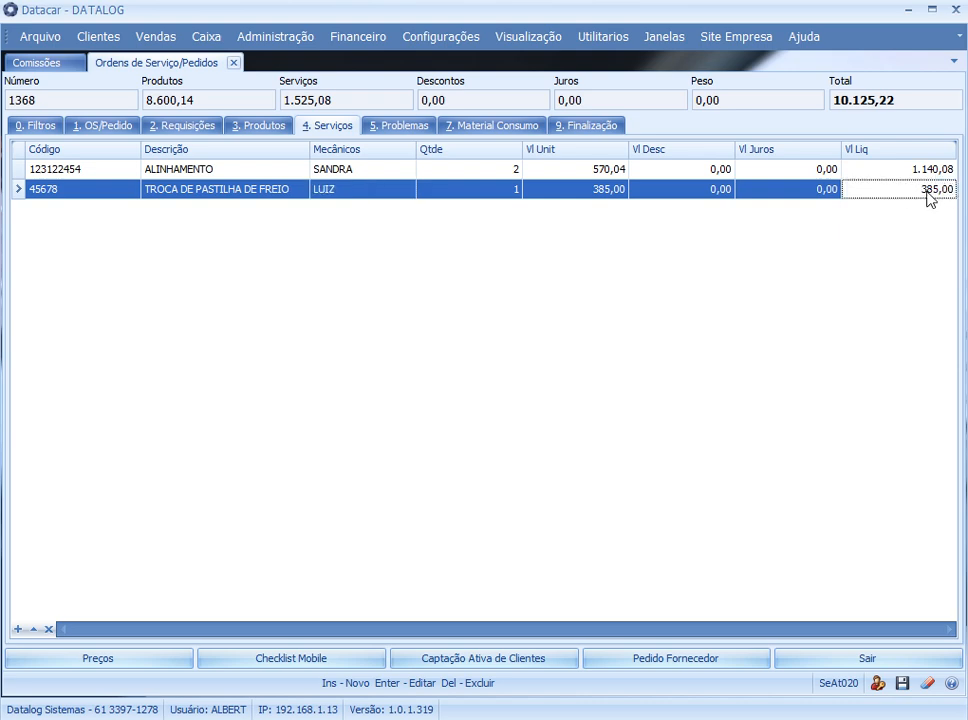
Return to the order list and close the service orders screen.
{"action": "left_click", "coordinate": [103, 126]}
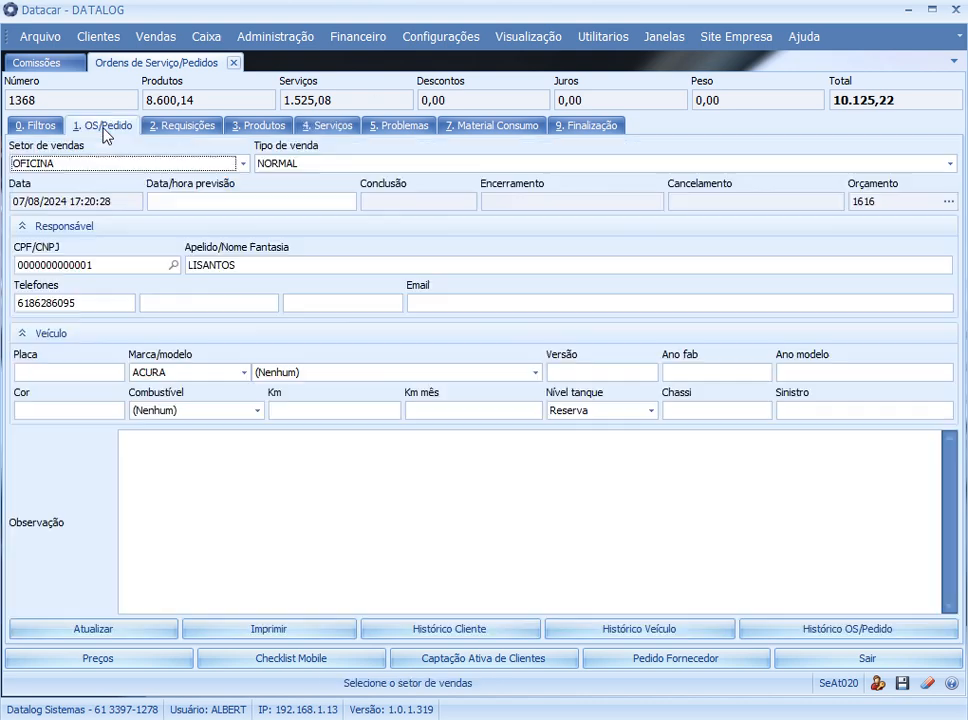
{"action": "left_click", "coordinate": [38, 126]}
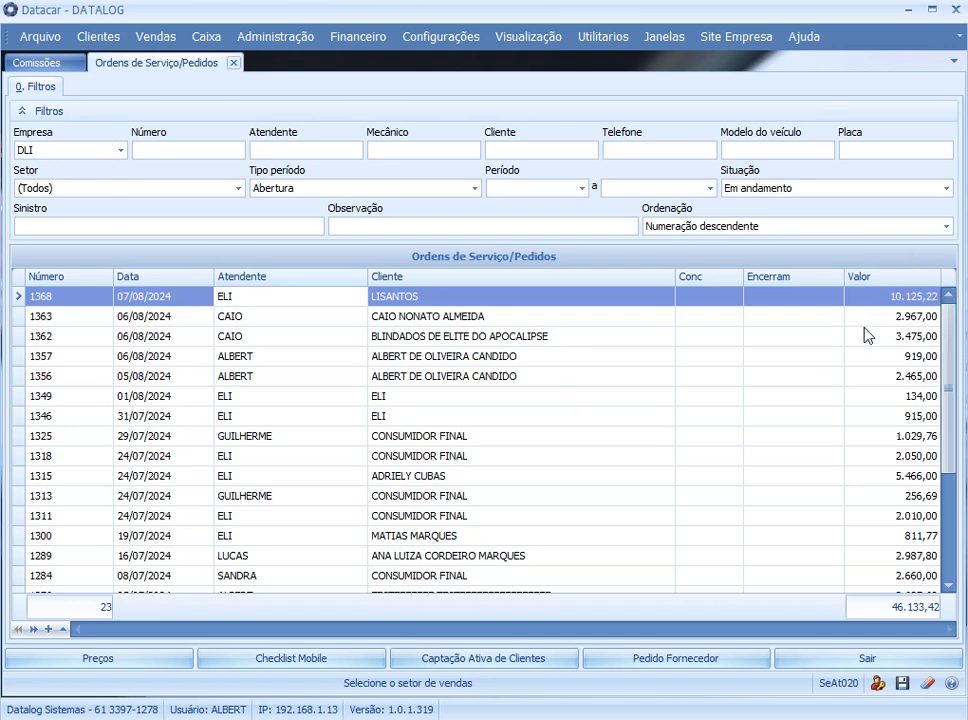
{"action": "left_click", "coordinate": [233, 64]}
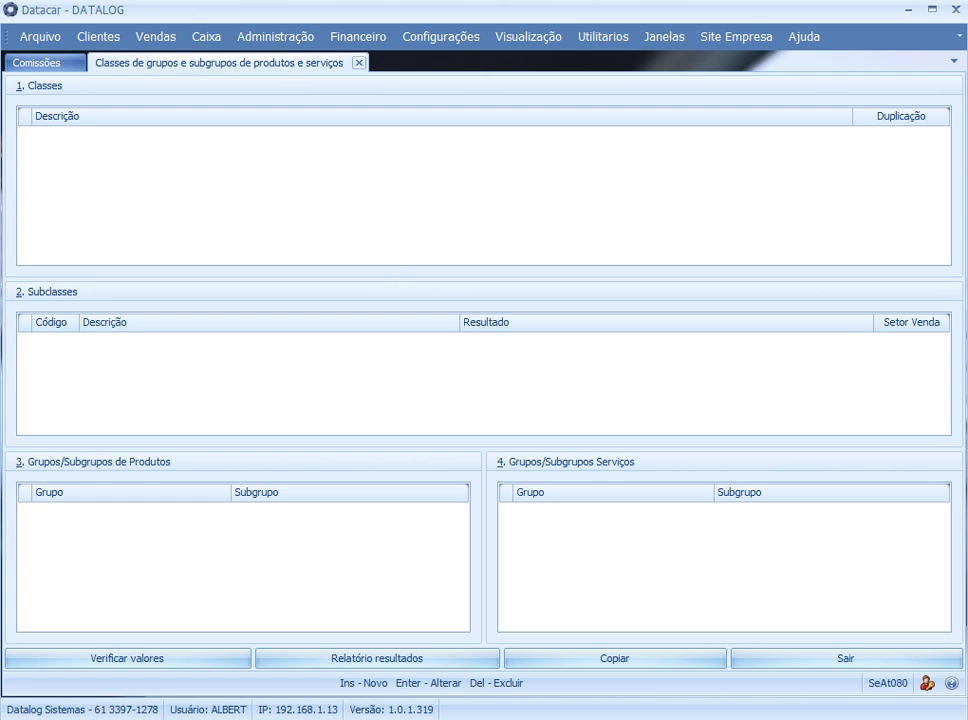
Create a product and service class named COMISSOES VENDAS.
{"action": "key", "text": "Insert"}
{"action": "type", "text": "COMISSOES "}
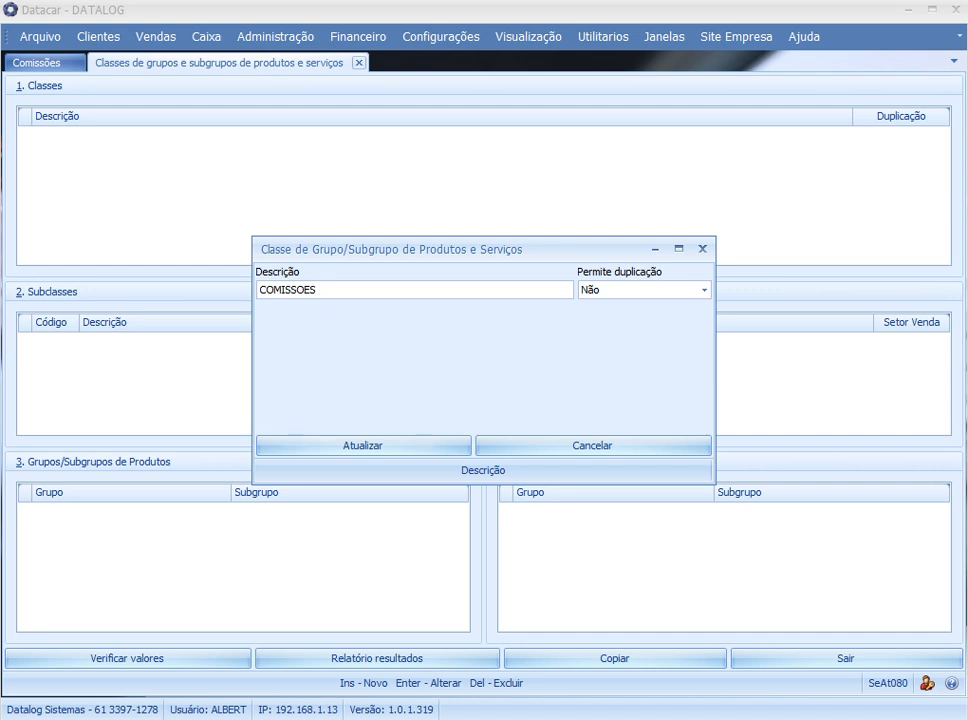
{"action": "type", "text": "VENDAS"}
{"action": "left_click", "coordinate": [398, 445]}
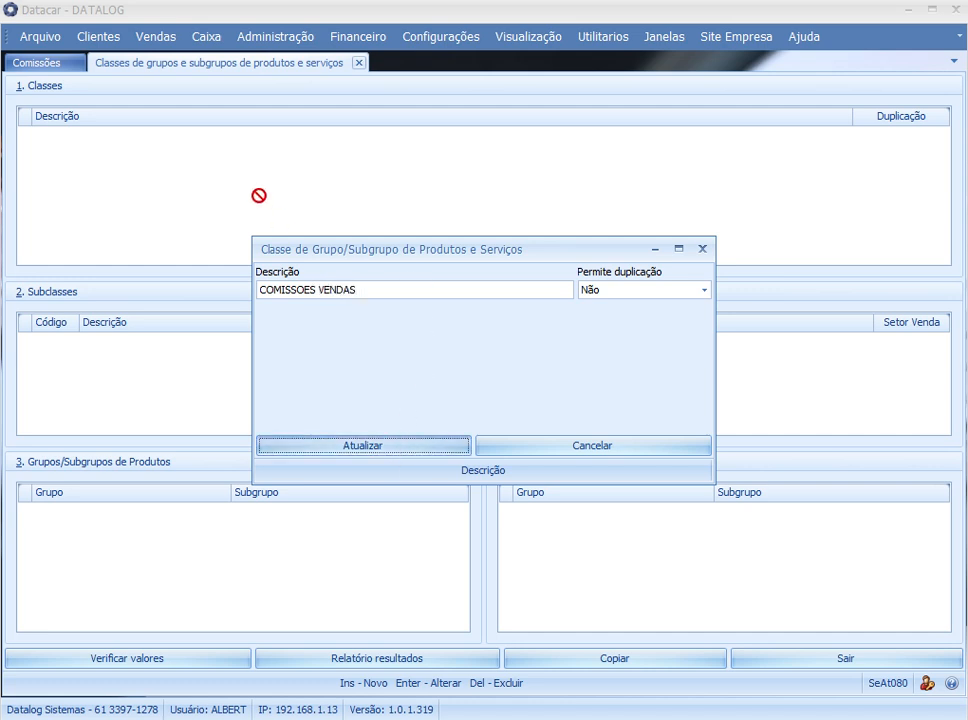
Add a second class named COMISSOES MECANICOS.
{"action": "key", "text": "Insert"}
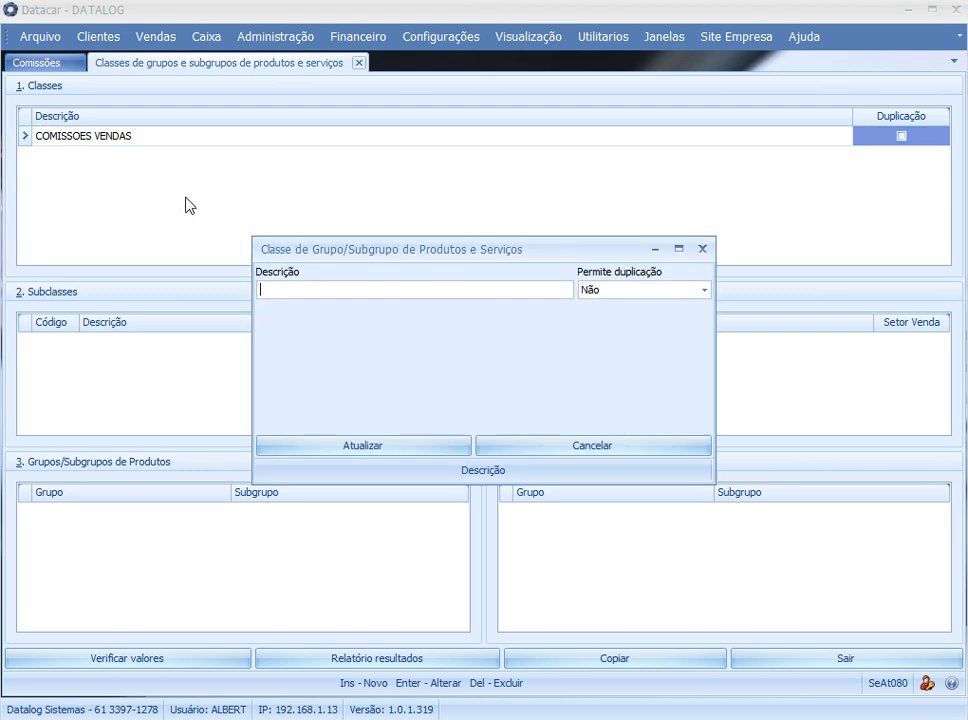
{"action": "type", "text": "COMISSOES MECANICOS"}
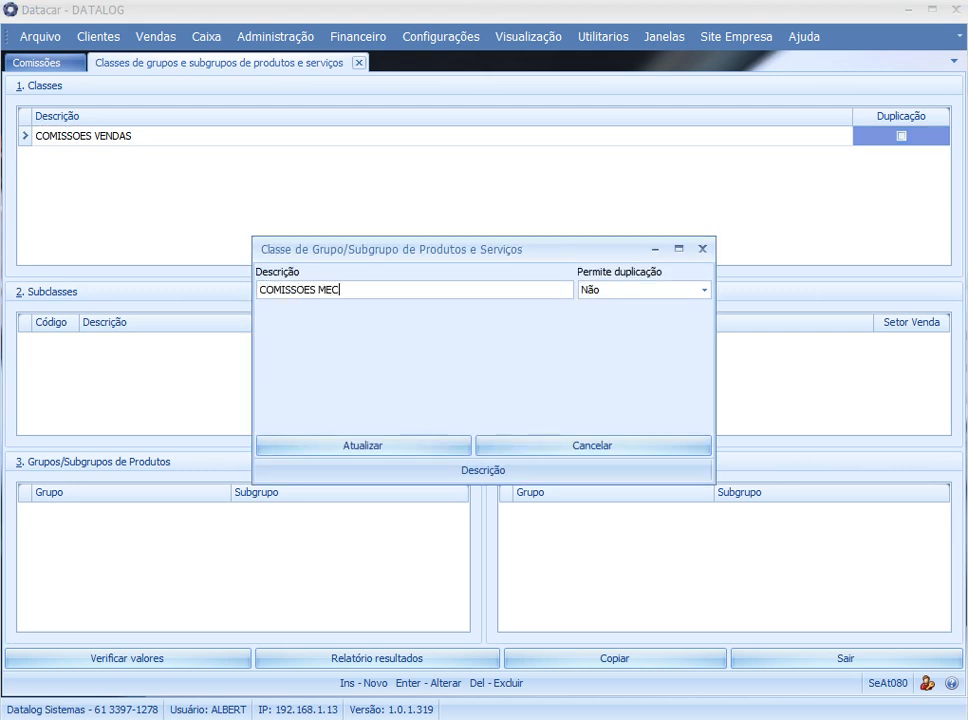
{"action": "left_click", "coordinate": [410, 447]}
Review the duplication setting of the COMISSOES VENDAS class and close its edit dialog.
{"action": "left_click", "coordinate": [111, 157]}
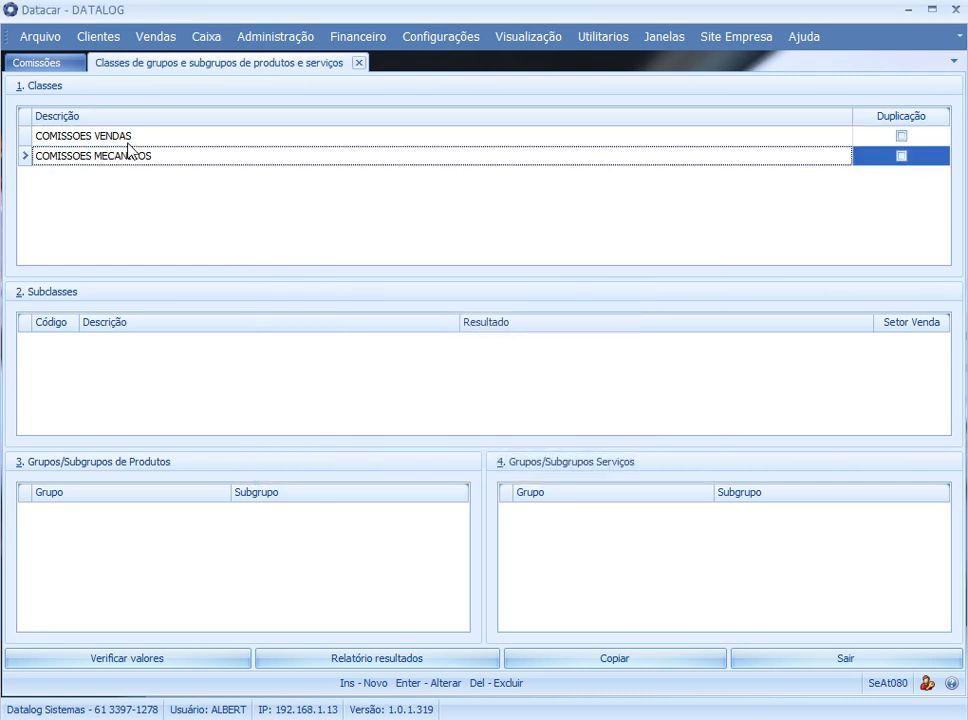
{"action": "left_click", "coordinate": [128, 140]}
{"action": "left_click", "coordinate": [135, 154]}
{"action": "left_click", "coordinate": [138, 140]}
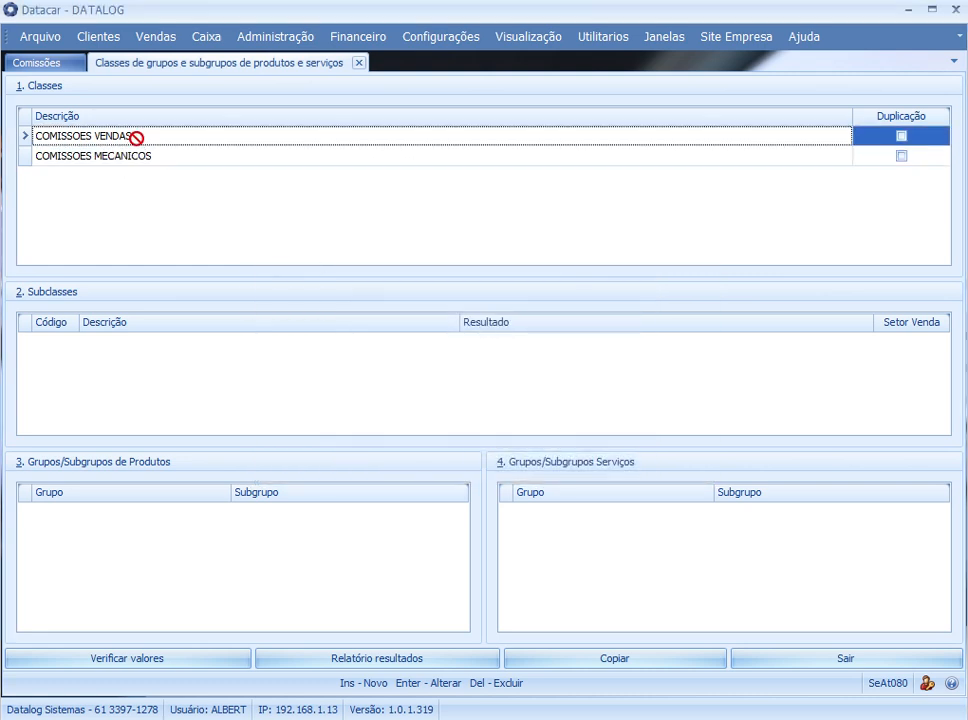
{"action": "double_click", "coordinate": [138, 140]}
{"action": "left_click_drag", "start_coordinate": [583, 252], "coordinate": [475, 173]}
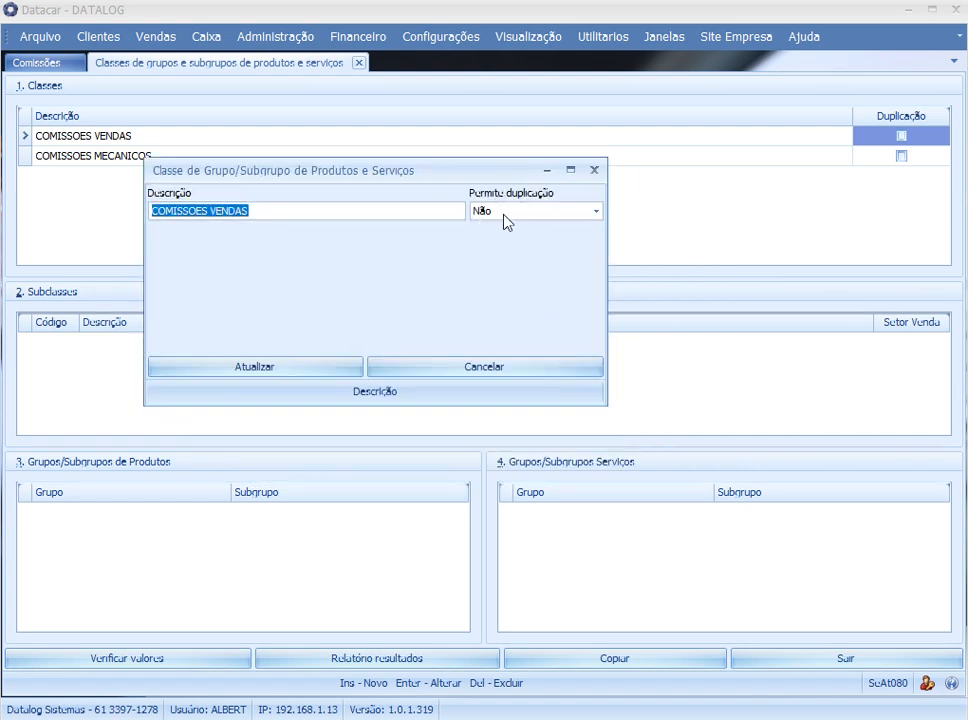
{"action": "left_click_drag", "start_coordinate": [477, 180], "coordinate": [612, 182]}
{"action": "left_click_drag", "start_coordinate": [438, 178], "coordinate": [445, 182]}
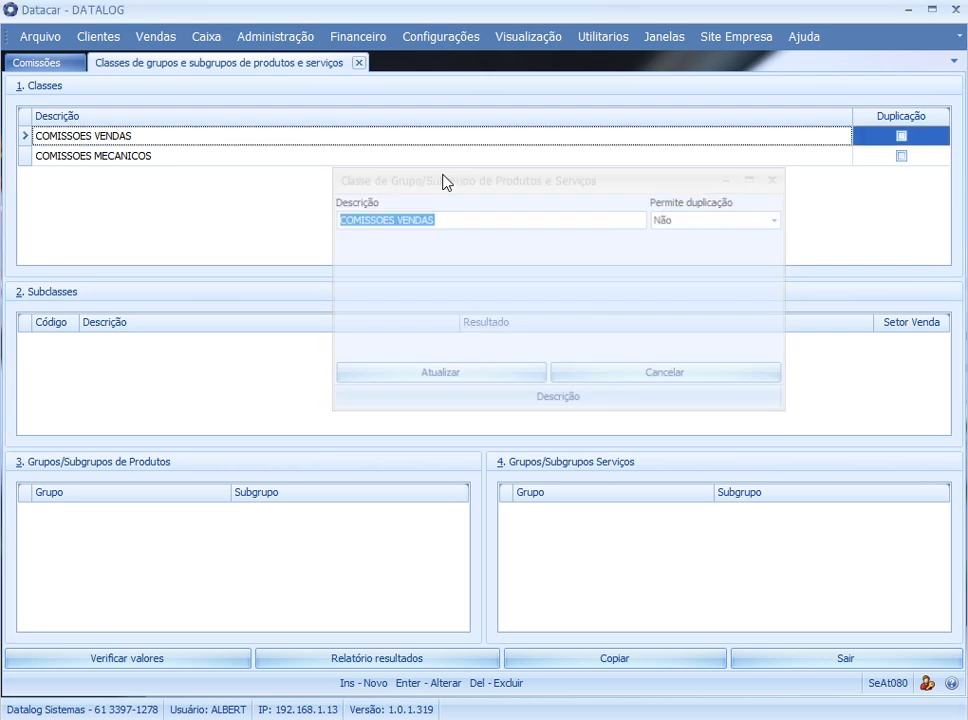
Set the COMISSOES VENDAS class to allow duplication (Sim) and save it.
{"action": "key", "text": "Escape"}
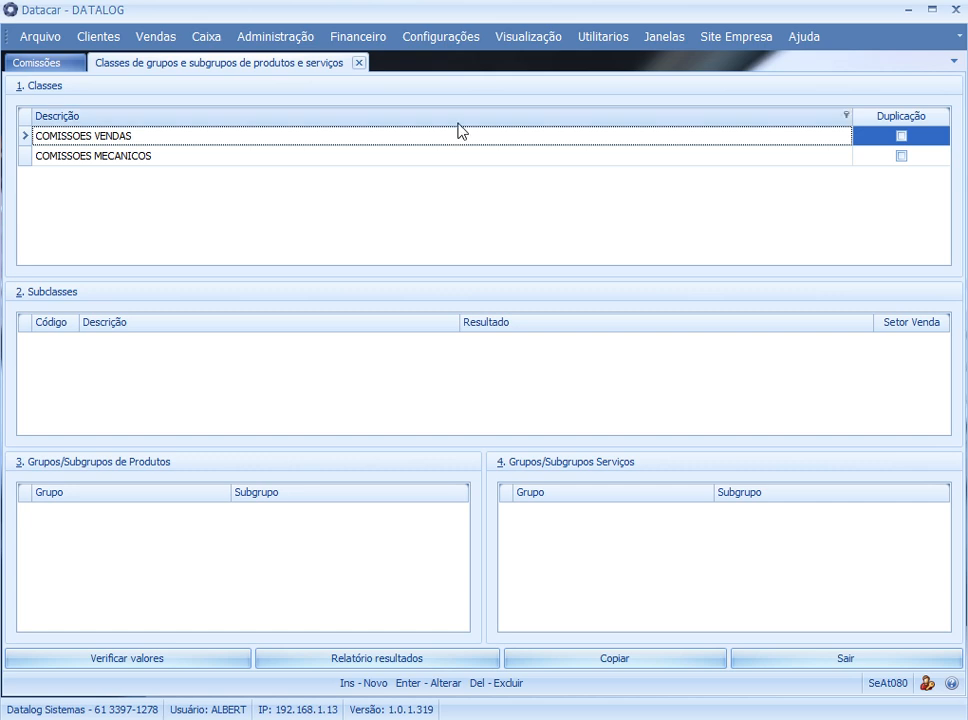
{"action": "double_click", "coordinate": [177, 144]}
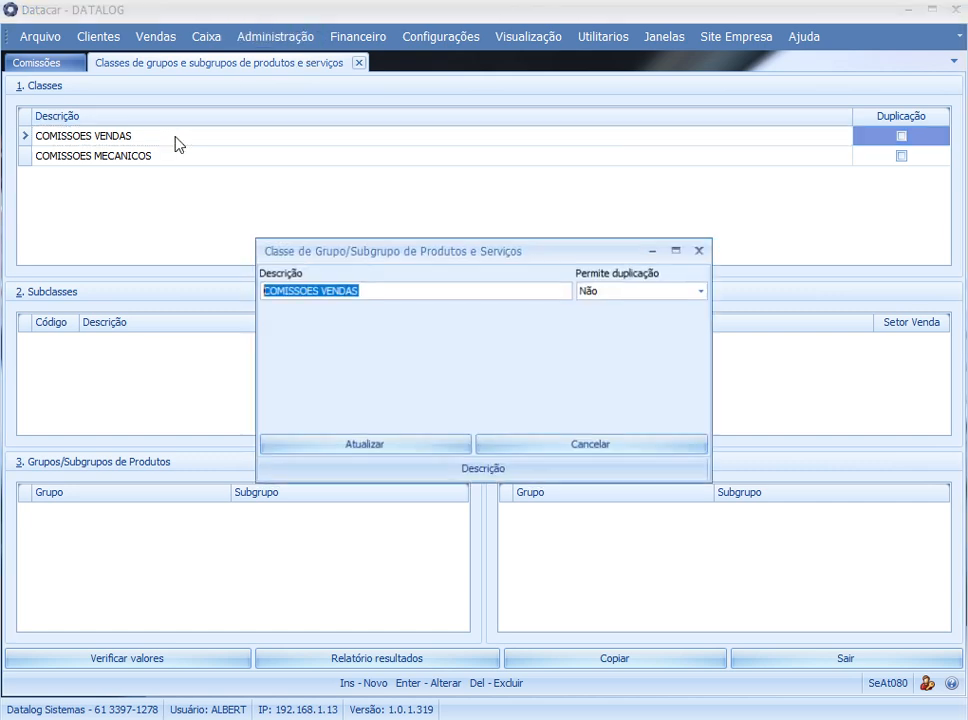
{"action": "left_click_drag", "start_coordinate": [475, 250], "coordinate": [660, 194]}
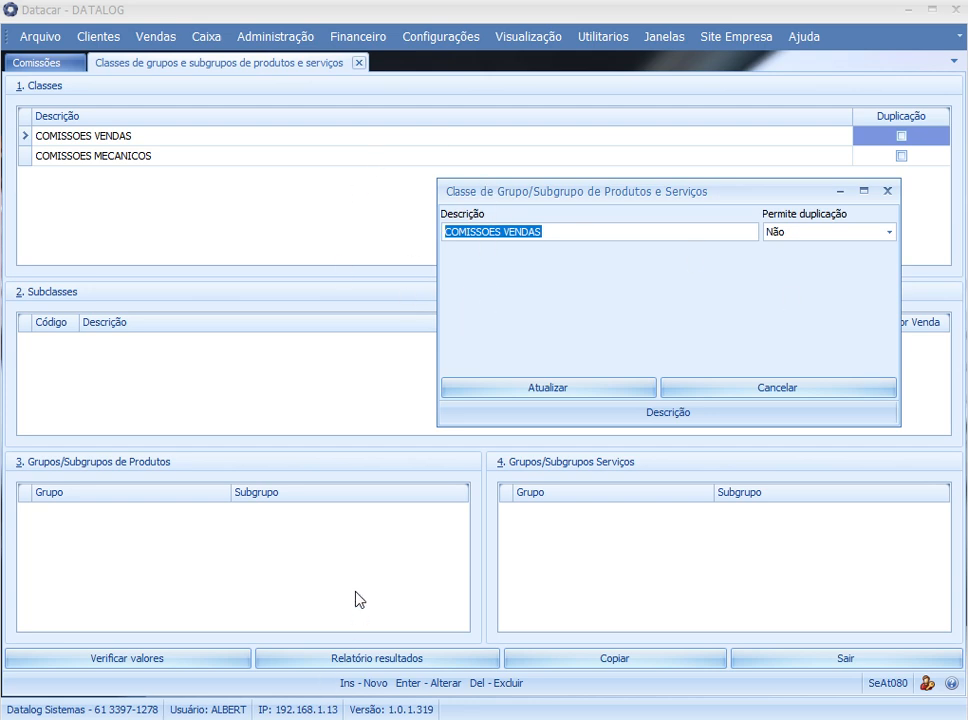
{"action": "left_click_drag", "start_coordinate": [615, 193], "coordinate": [469, 182]}
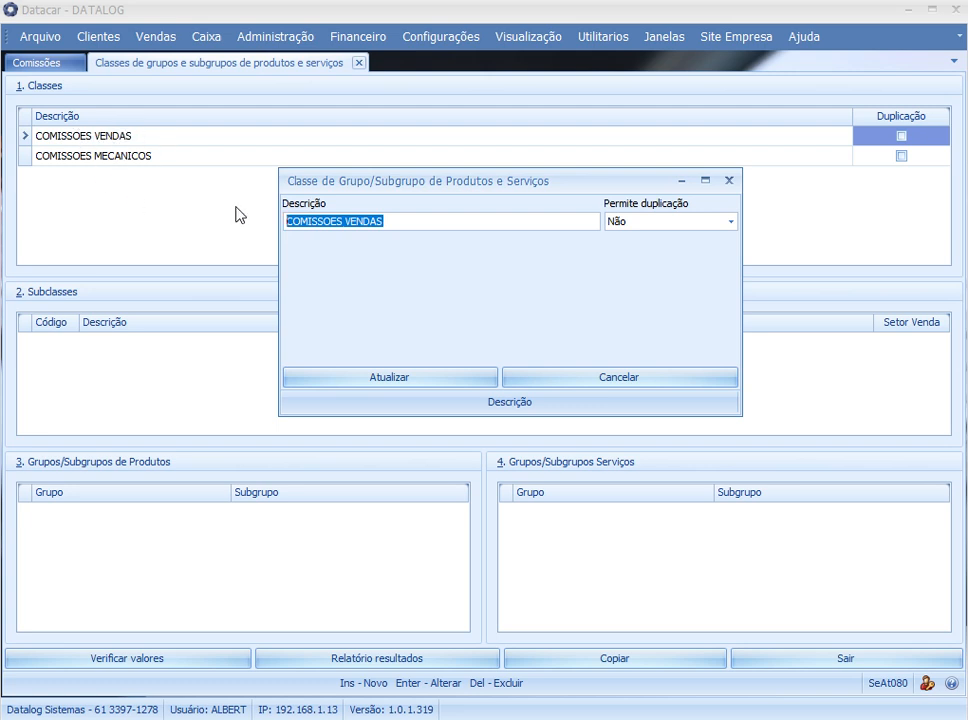
{"action": "left_click", "coordinate": [668, 229]}
{"action": "left_click", "coordinate": [637, 253]}
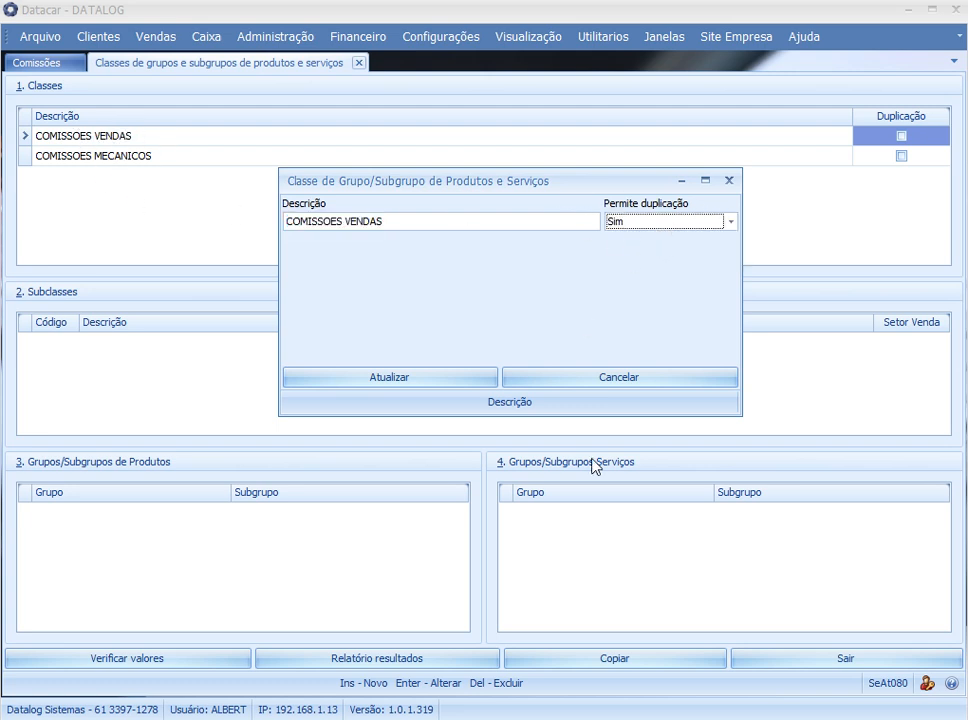
{"action": "left_click", "coordinate": [456, 380]}
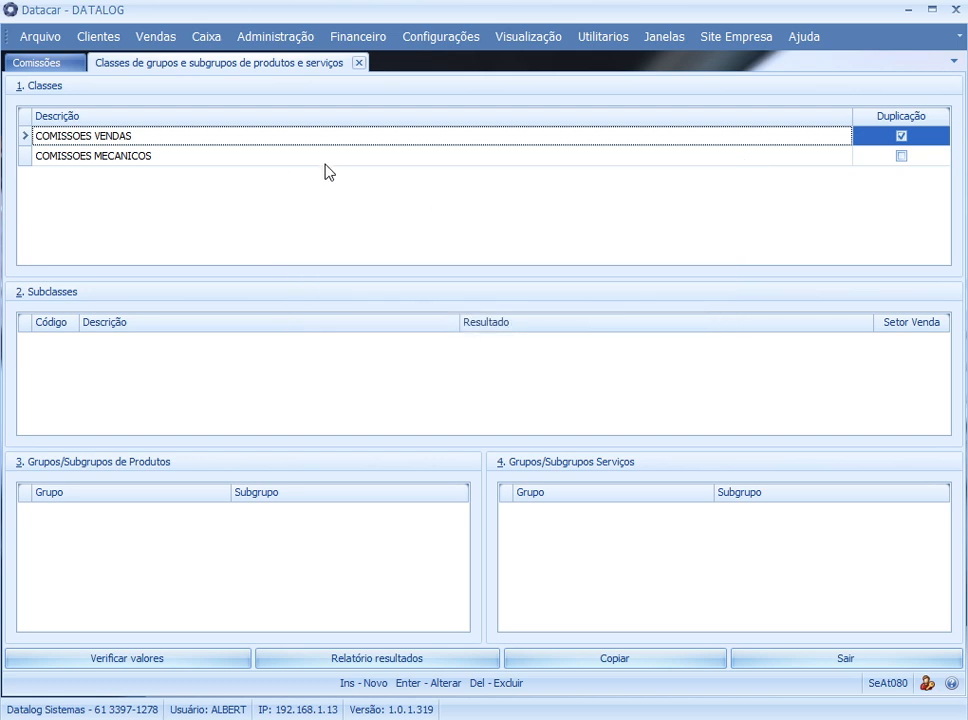
Set the COMISSOES MECANICOS class to allow duplication (Sim) and save it.
{"action": "left_click", "coordinate": [325, 157]}
{"action": "double_click", "coordinate": [325, 158]}
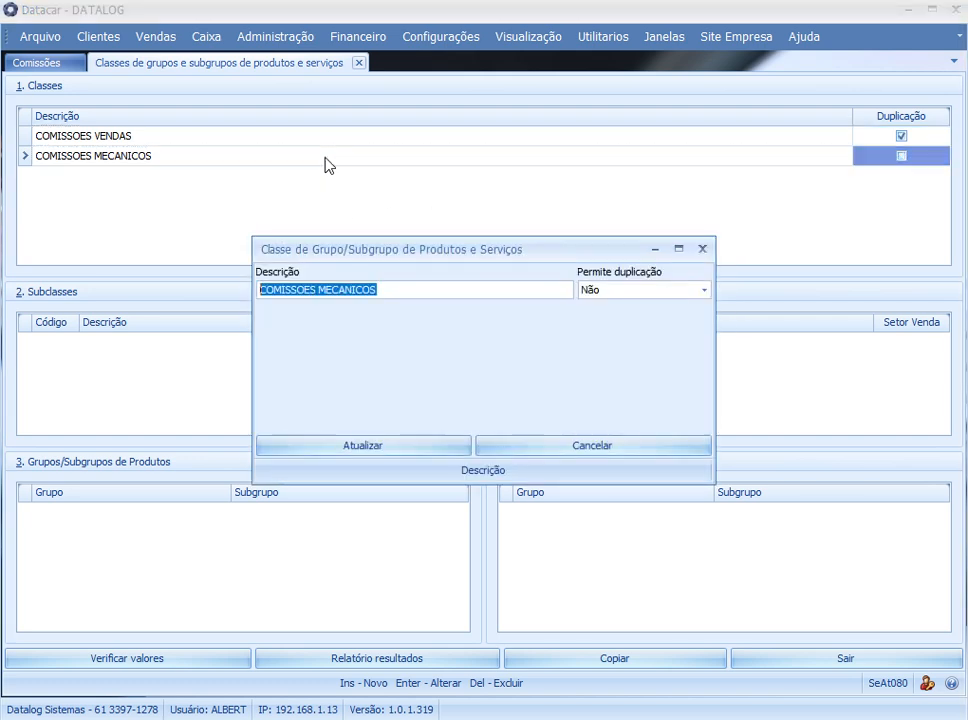
{"action": "left_click", "coordinate": [590, 290]}
{"action": "left_click", "coordinate": [591, 321]}
{"action": "left_click", "coordinate": [432, 448]}
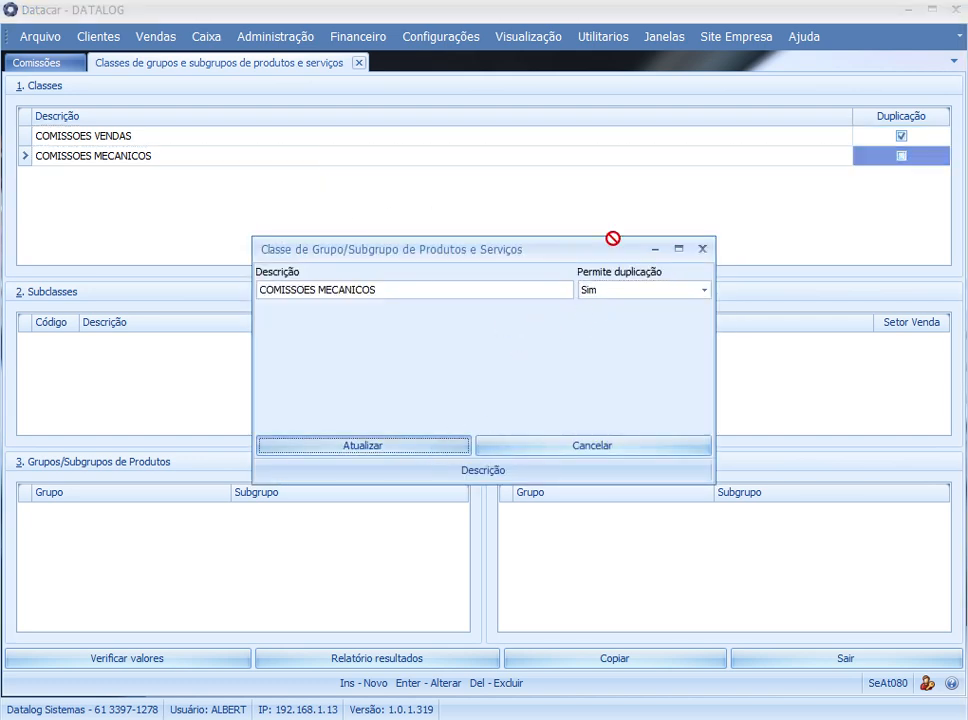
{"action": "left_click", "coordinate": [95, 141]}
{"action": "left_click", "coordinate": [135, 160]}
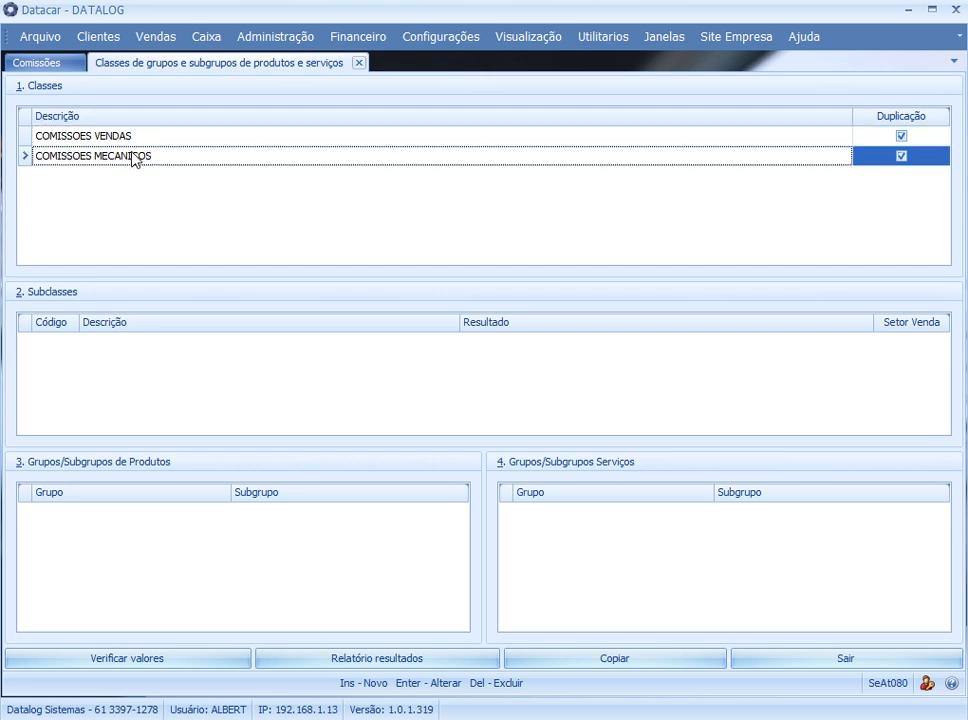
{"action": "left_click", "coordinate": [132, 138]}
{"action": "left_click", "coordinate": [134, 160]}
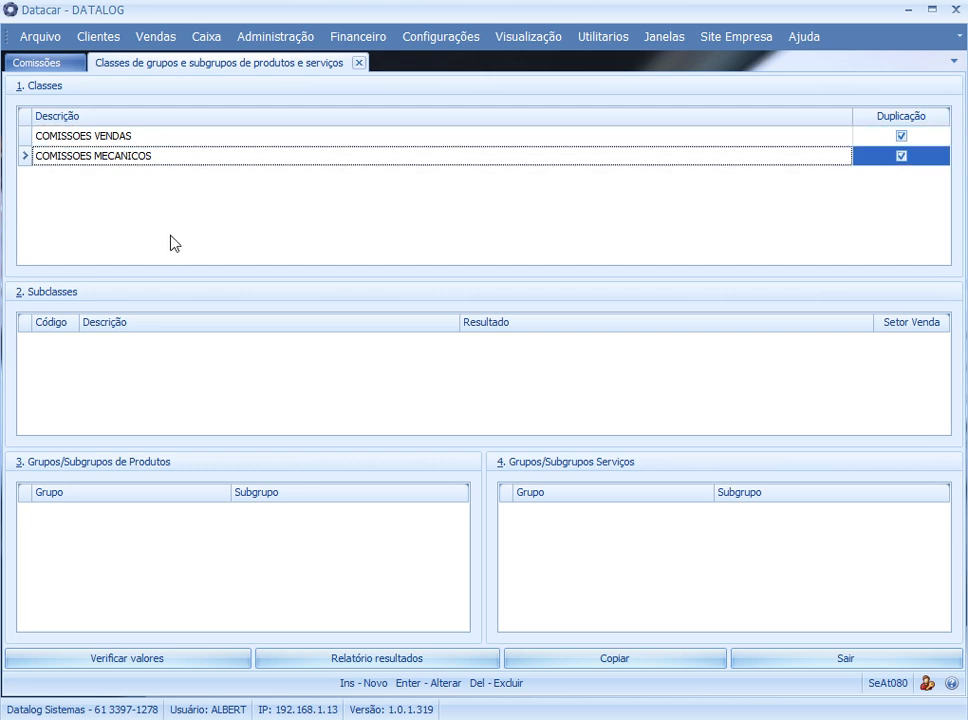
Start a new subclass under COMISSOES VENDAS with code 1 and description PRODUTOS.
{"action": "left_click", "coordinate": [125, 141]}
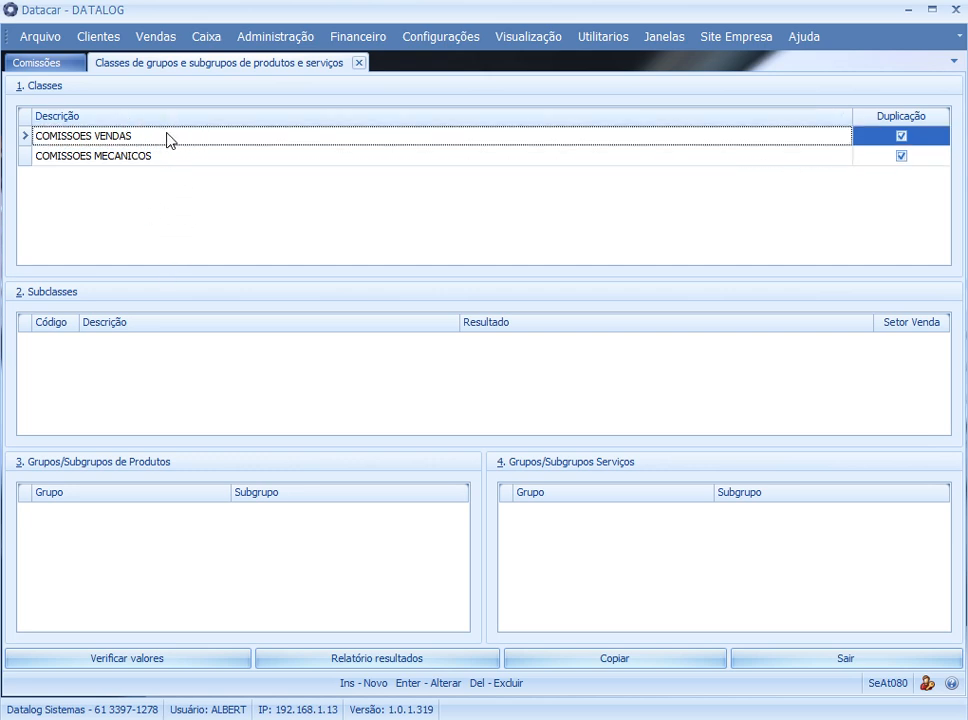
{"action": "left_click", "coordinate": [122, 393]}
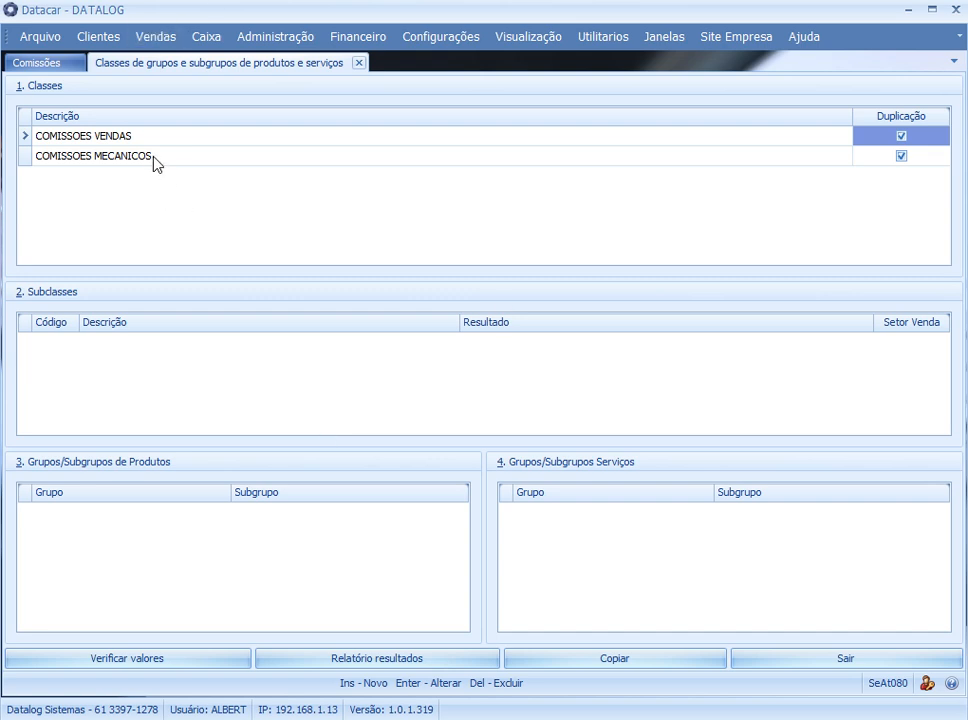
{"action": "left_click", "coordinate": [121, 137]}
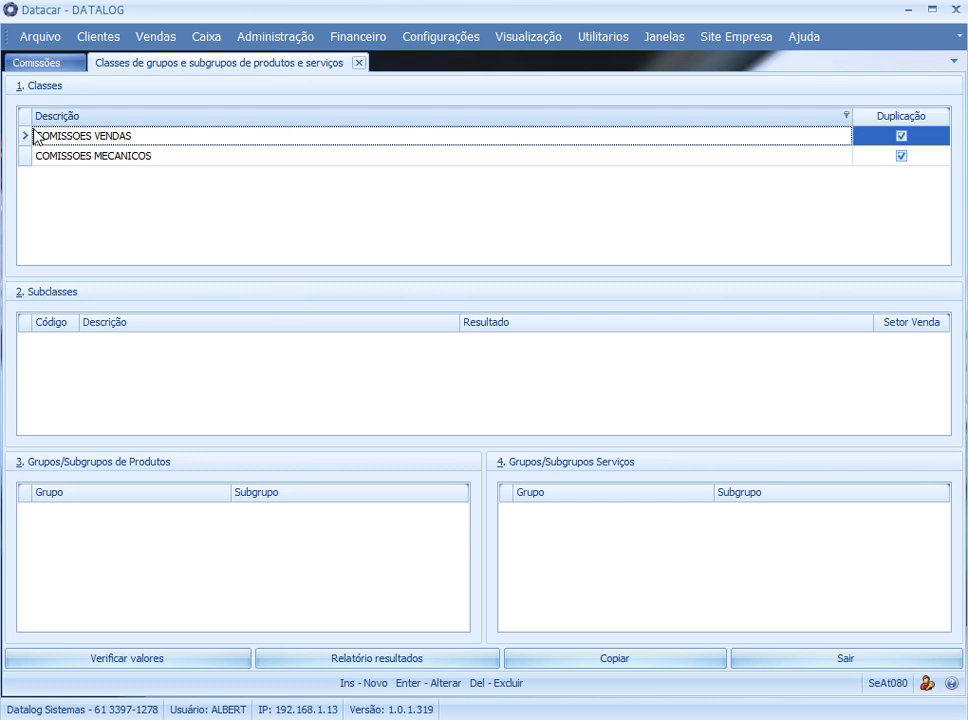
{"action": "left_click", "coordinate": [105, 368]}
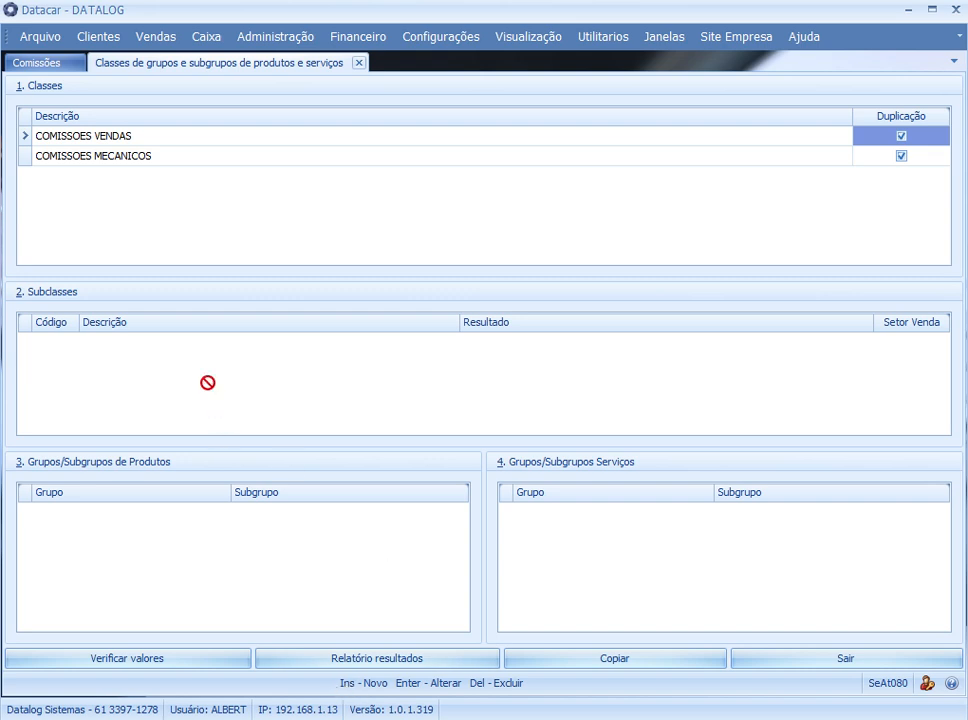
{"action": "key", "text": "Insert"}
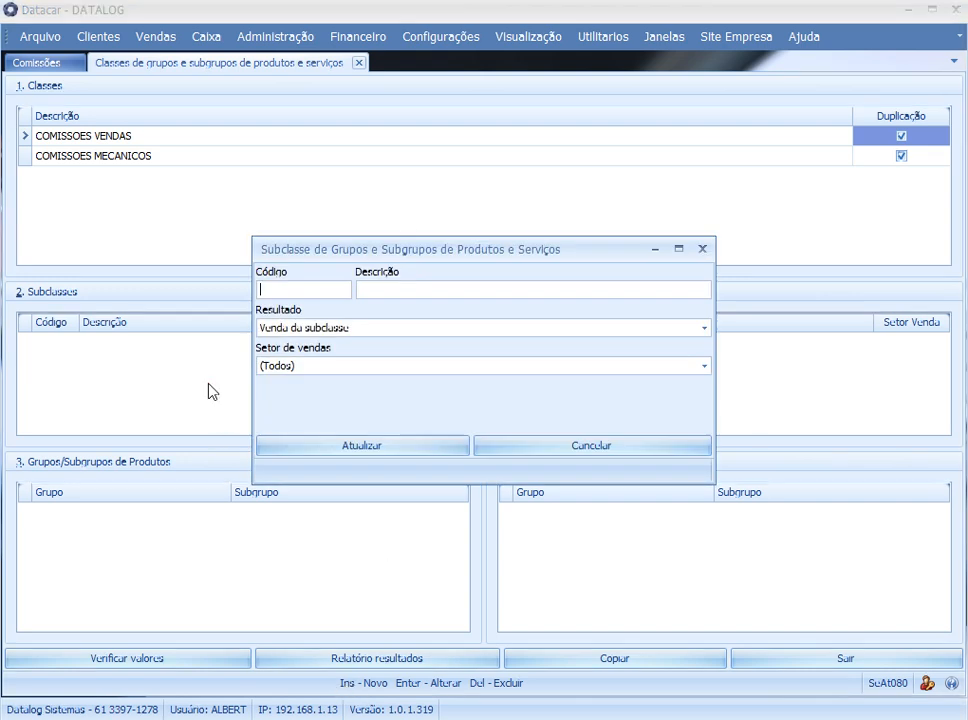
{"action": "left_click_drag", "start_coordinate": [467, 260], "coordinate": [500, 259]}
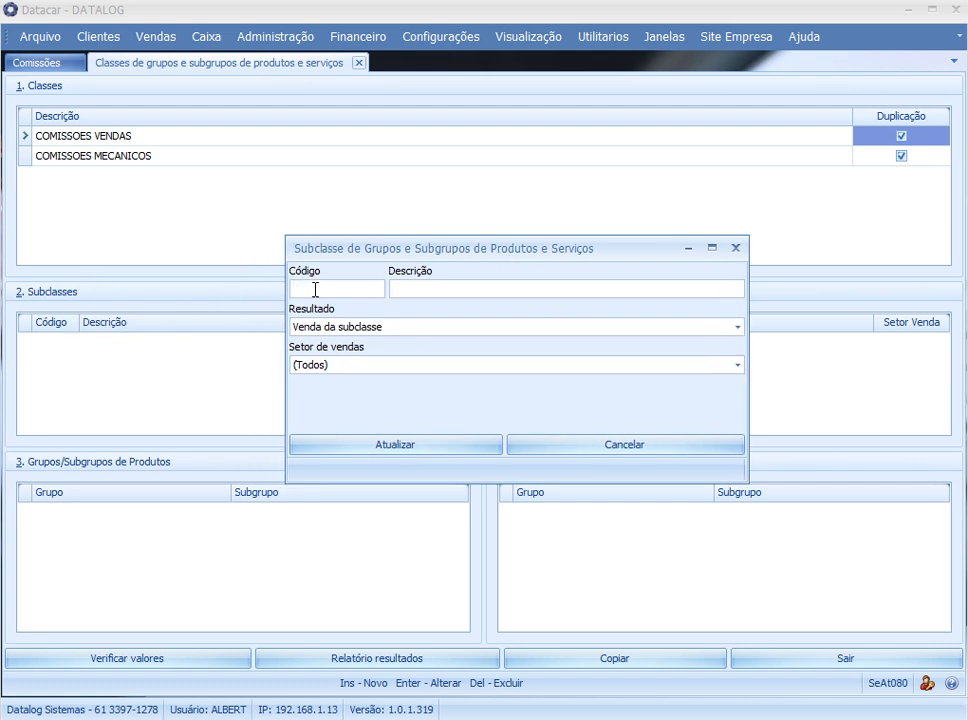
{"action": "type", "text": "1"}
{"action": "left_click", "coordinate": [590, 289]}
{"action": "type", "text": "PRODUTOS"}
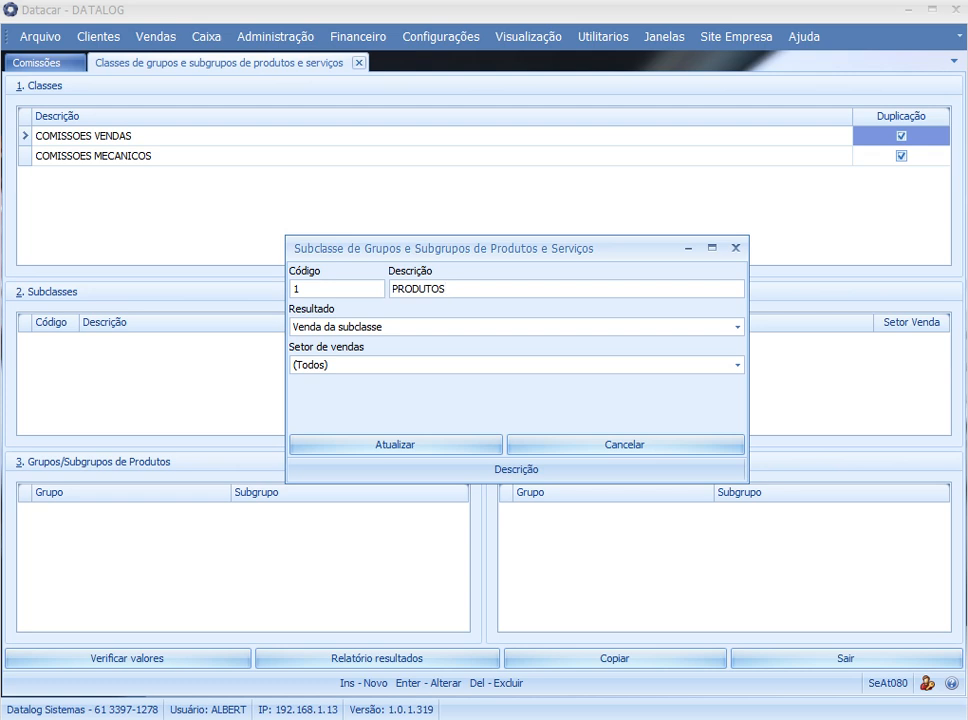
{"action": "left_click_drag", "start_coordinate": [443, 250], "coordinate": [499, 162]}
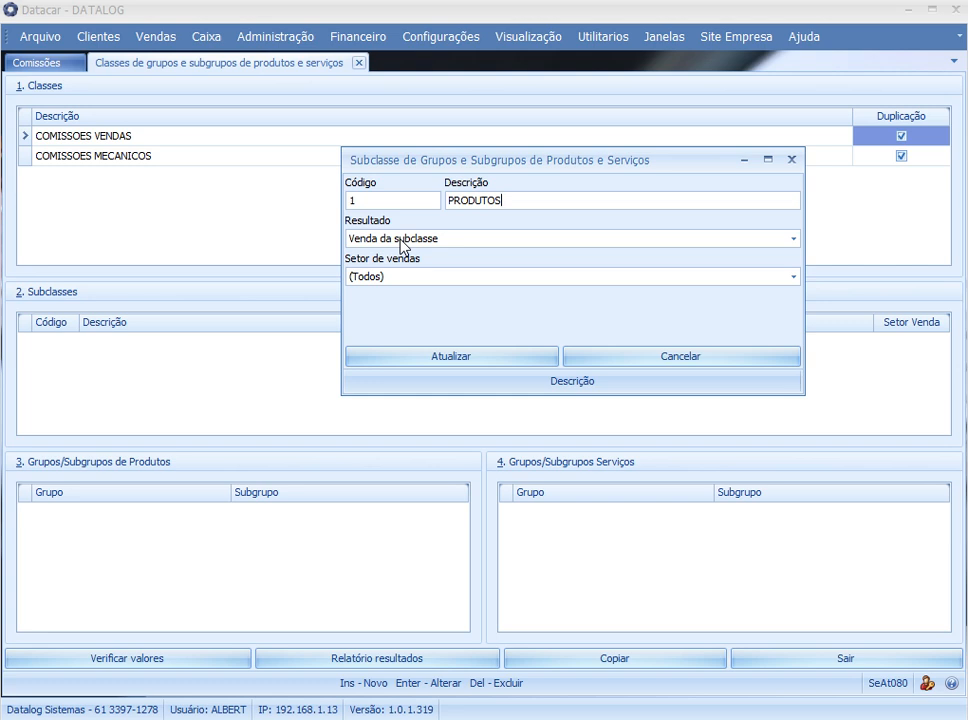
Choose Venda da subclasse as the PRODUTOS result and (Todos) as its sales sector, and save the subclass.
{"action": "left_click", "coordinate": [401, 245]}
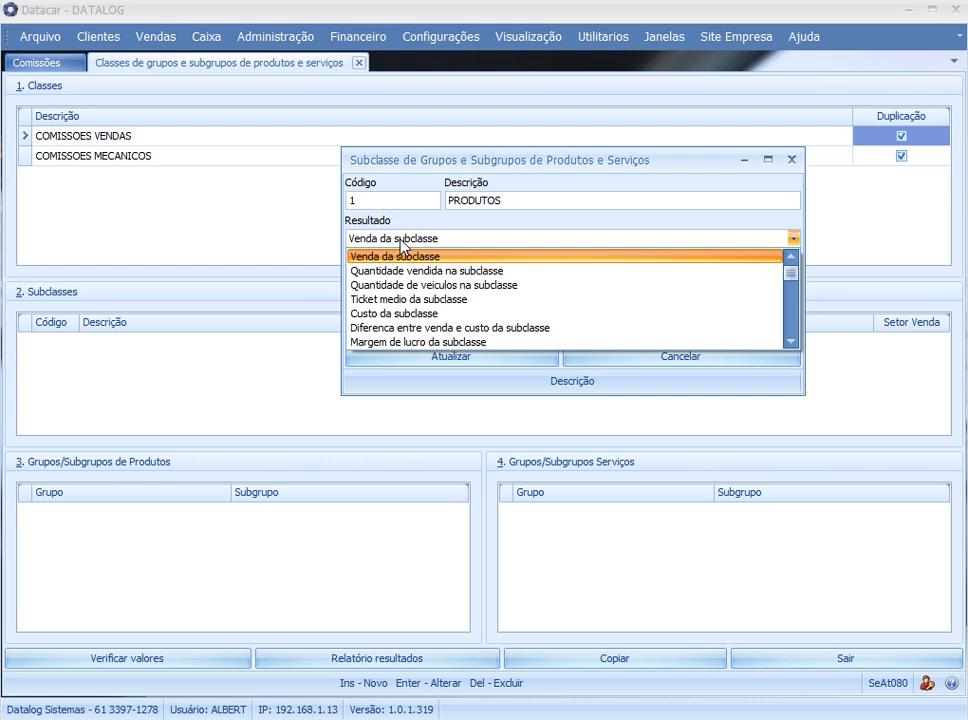
{"action": "mouse_move", "coordinate": [794, 272]}
{"action": "left_mouse_down"}
{"action": "mouse_move", "coordinate": [789, 324]}
{"action": "mouse_move", "coordinate": [789, 272]}
{"action": "left_mouse_up"}
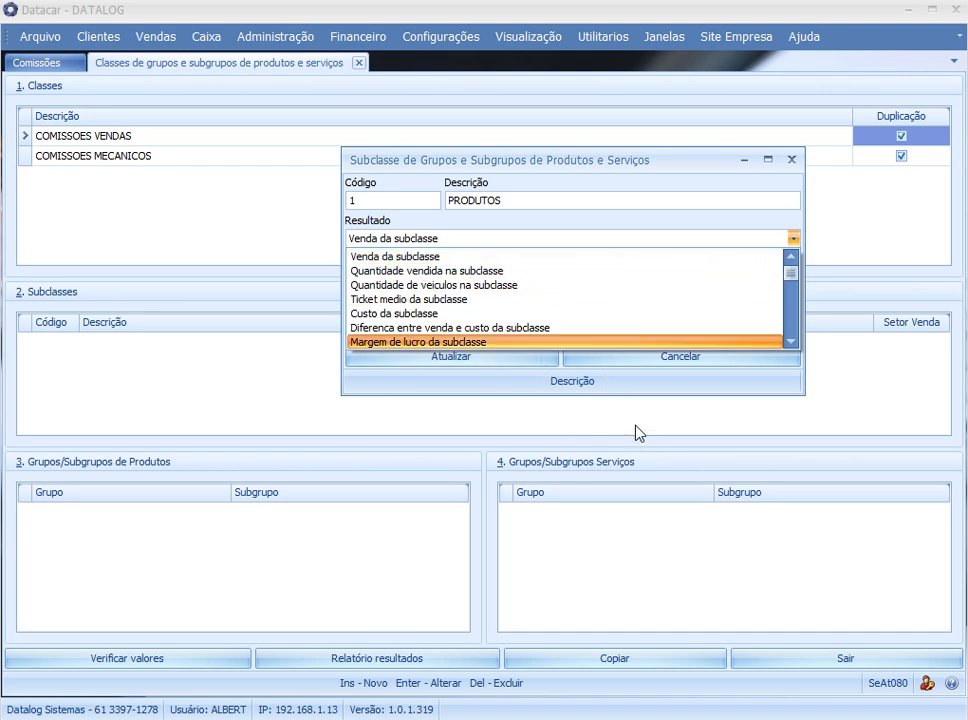
{"action": "left_click", "coordinate": [398, 257]}
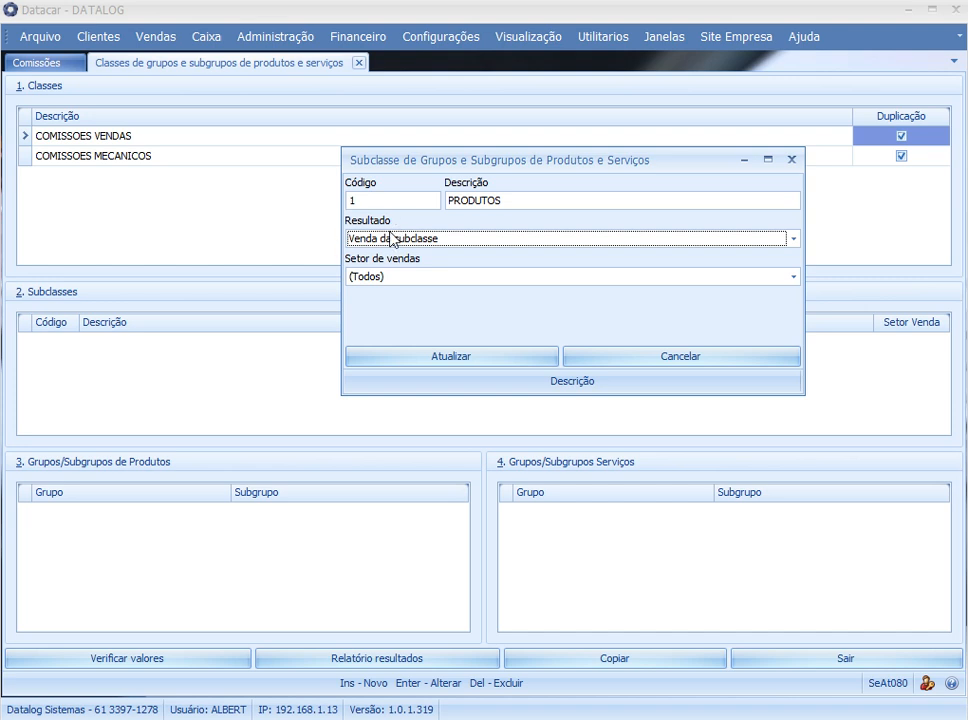
{"action": "left_click_drag", "start_coordinate": [482, 157], "coordinate": [366, 158]}
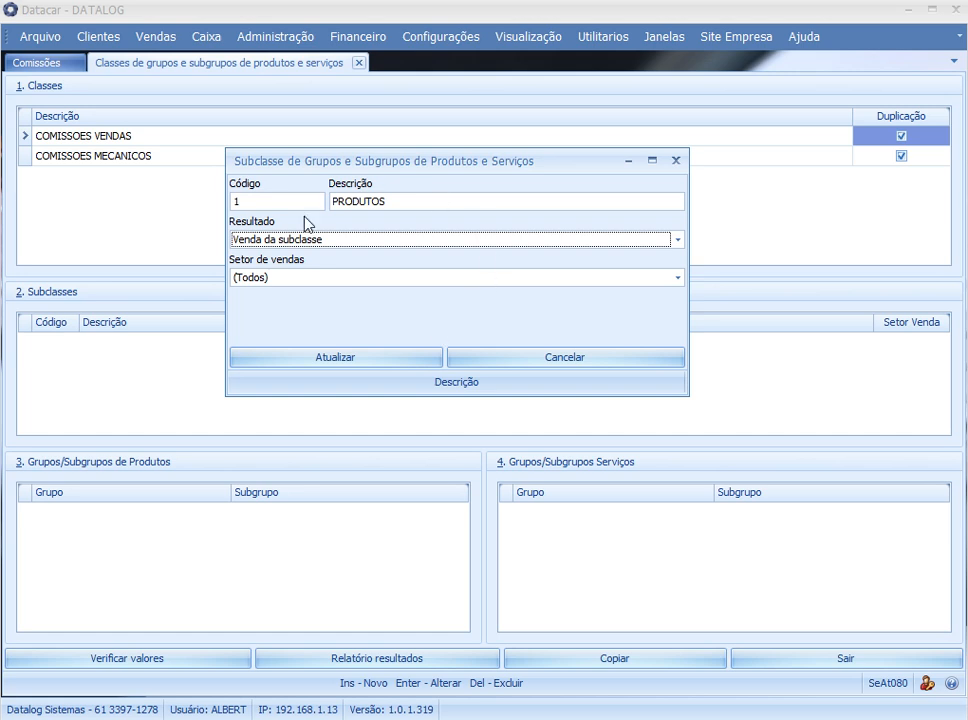
{"action": "left_click", "coordinate": [298, 277]}
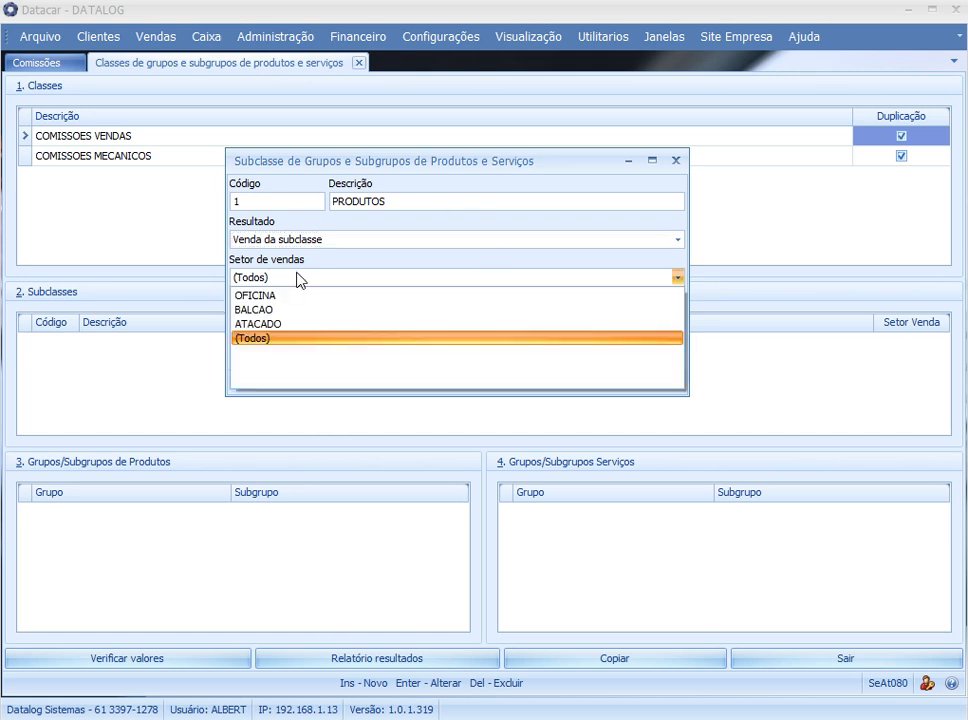
{"action": "left_click", "coordinate": [268, 339]}
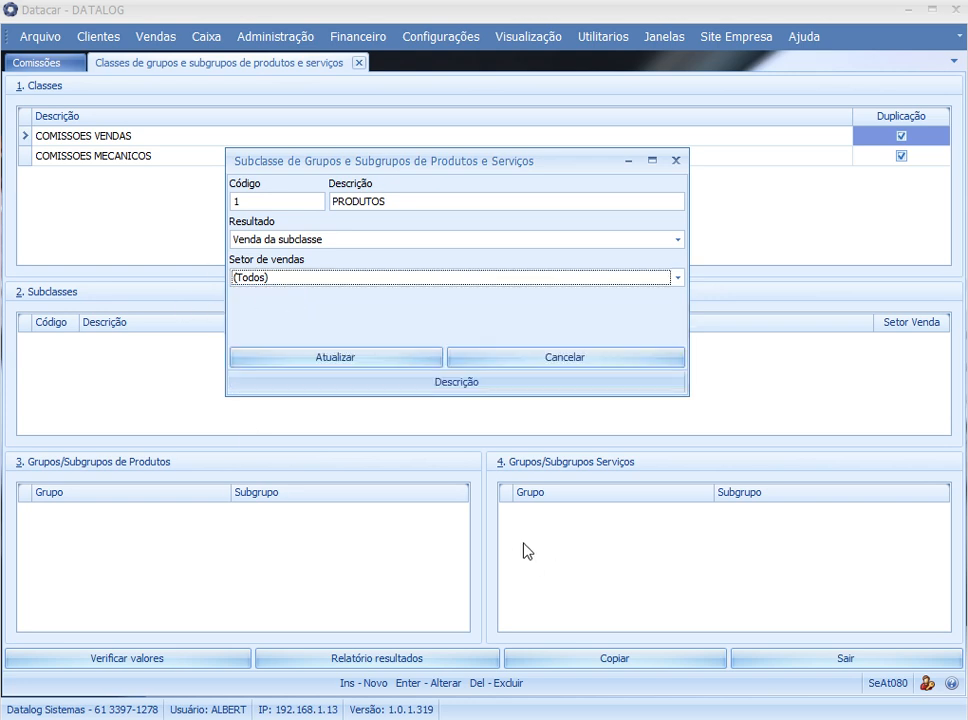
{"action": "left_click", "coordinate": [350, 361]}
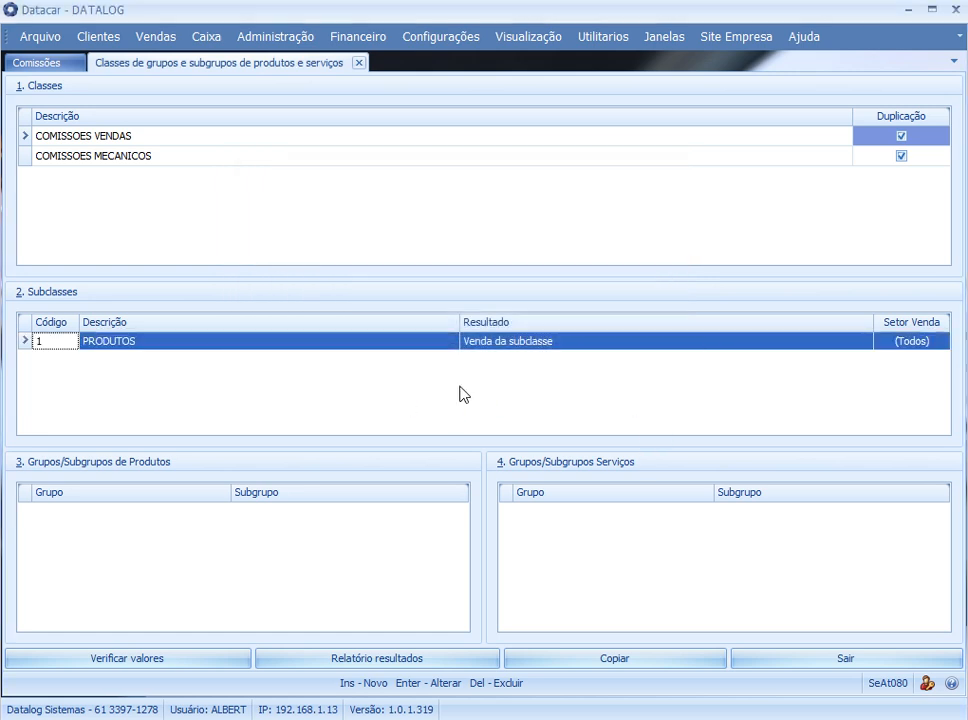
Add a second subclass to COMISSOES VENDAS with code 2 and description SERVICOS, keeping the result Venda da subclasse and sector (Todos).
{"action": "left_click", "coordinate": [128, 343]}
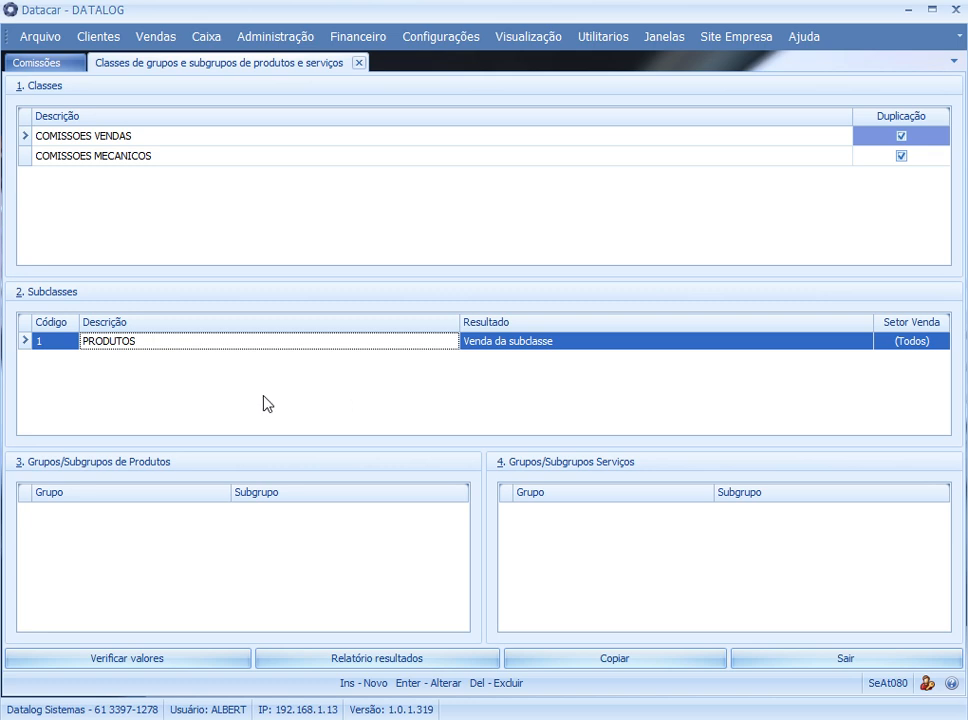
{"action": "key", "text": "Insert"}
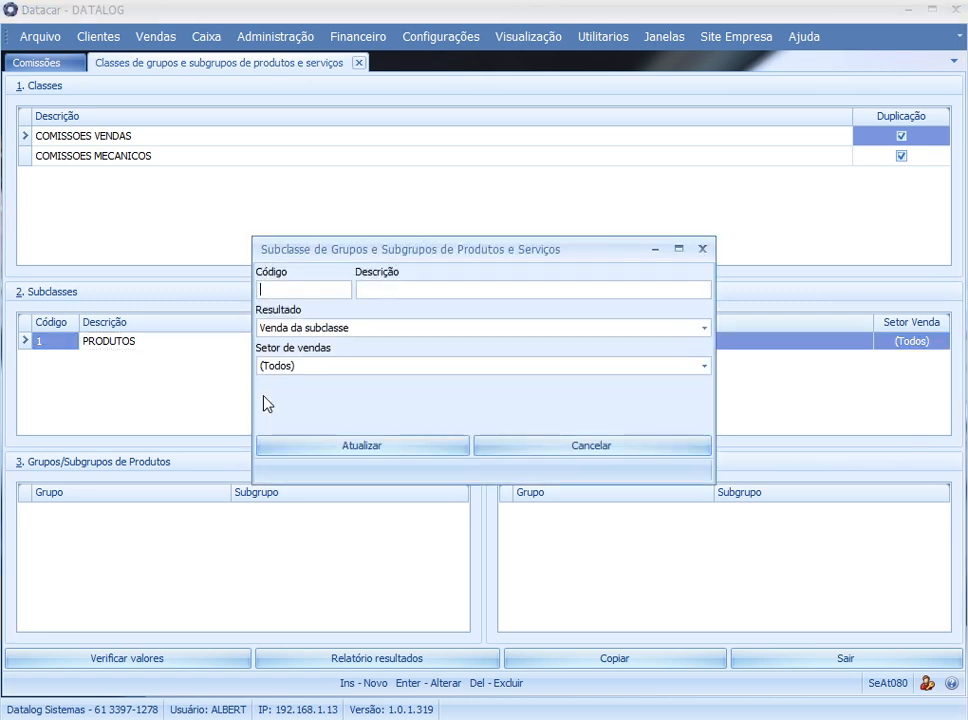
{"action": "type", "text": "2"}
{"action": "left_click", "coordinate": [430, 291]}
{"action": "type", "text": "SERV"}
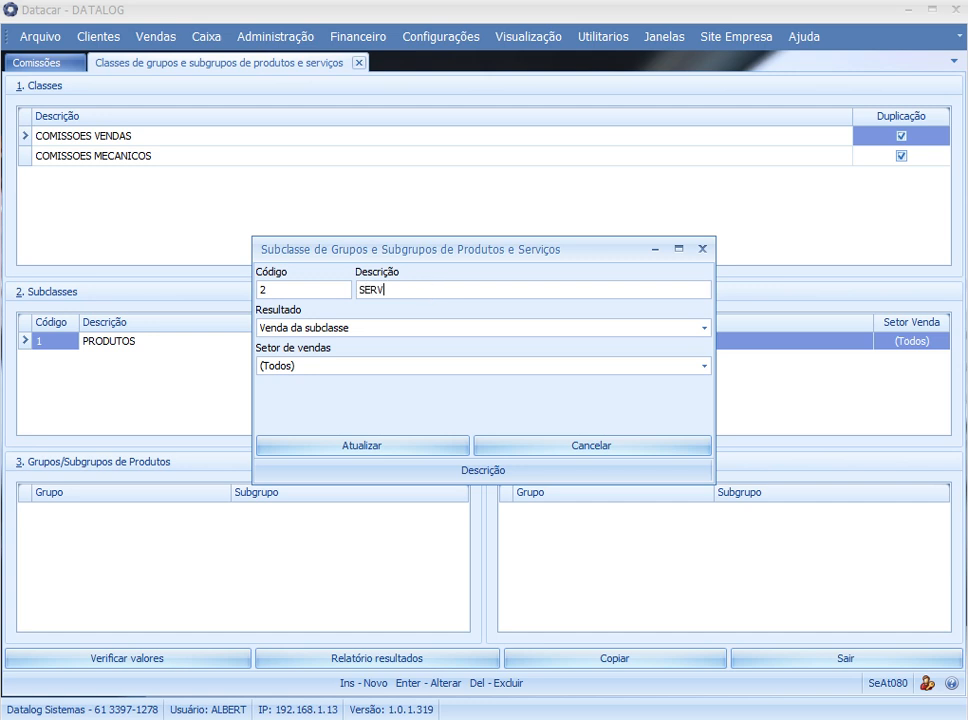
{"action": "type", "text": "IÇOS"}
{"action": "left_click", "coordinate": [347, 337]}
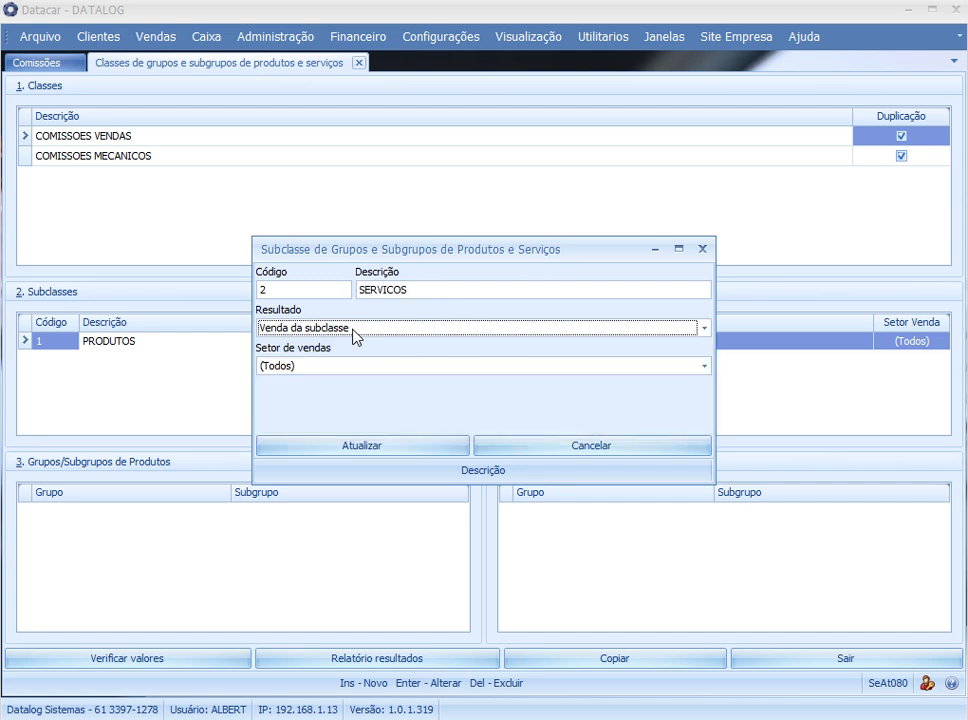
{"action": "left_click_drag", "start_coordinate": [373, 258], "coordinate": [445, 245]}
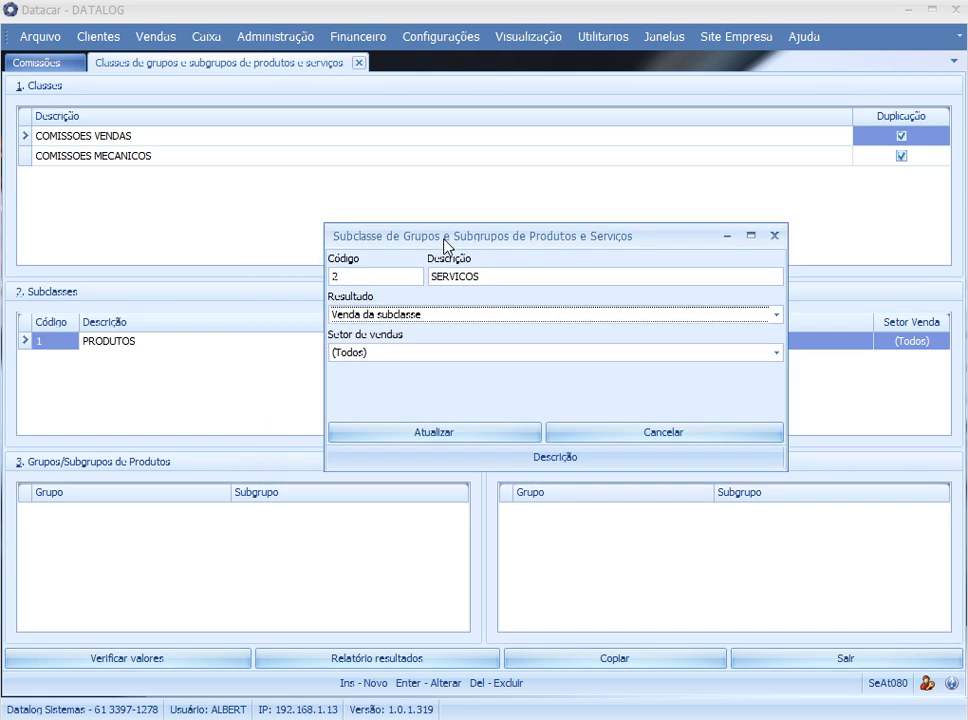
{"action": "left_click", "coordinate": [436, 432]}
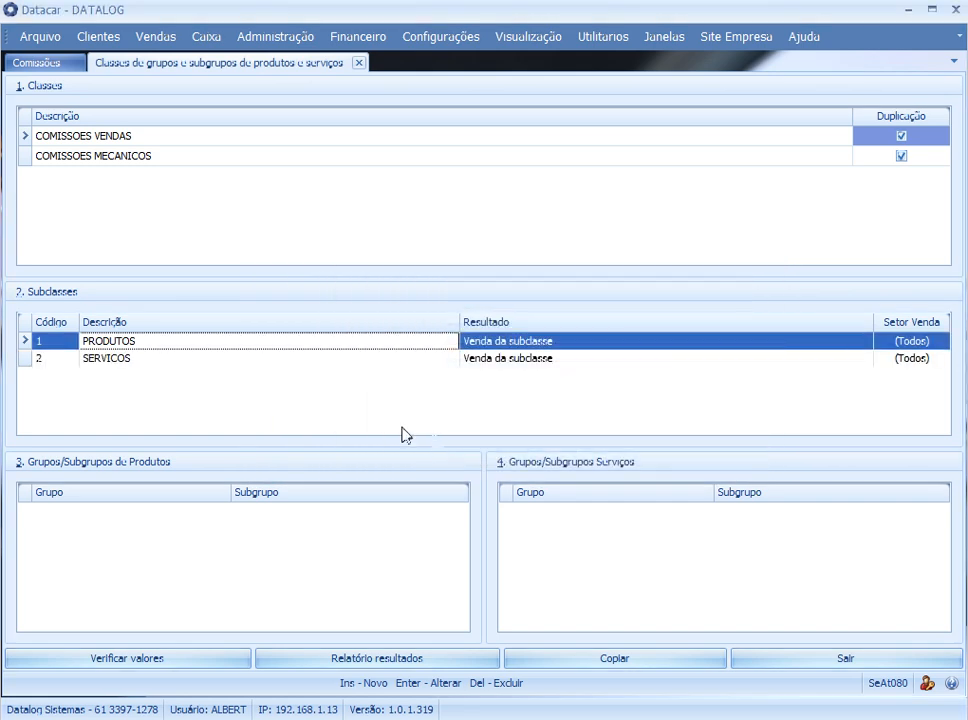
{"action": "left_click", "coordinate": [158, 357]}
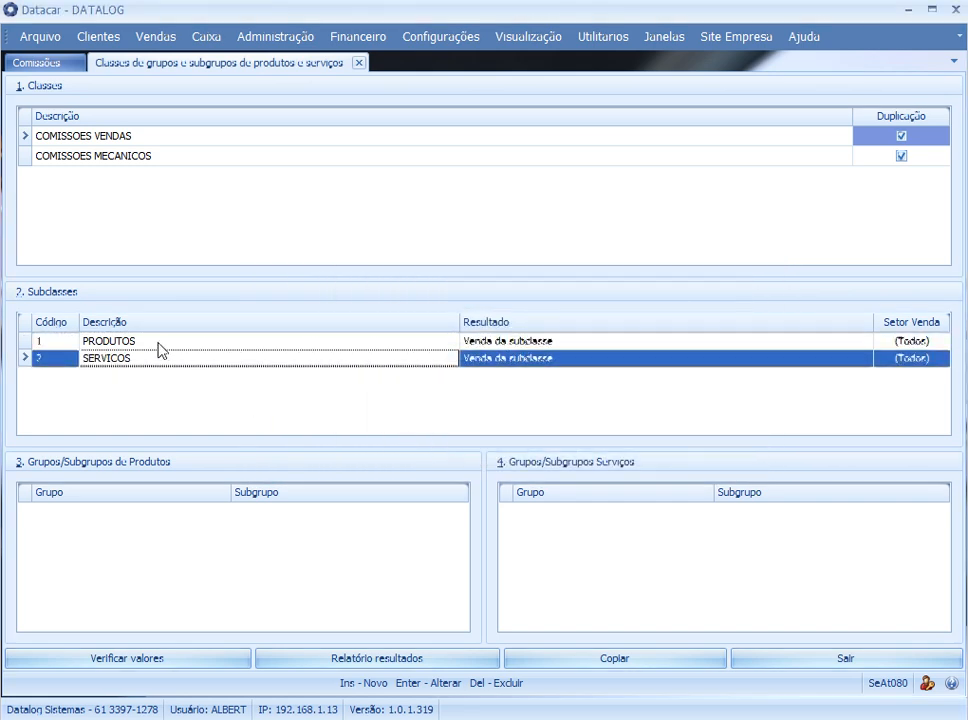
{"action": "left_click", "coordinate": [158, 343]}
{"action": "left_click", "coordinate": [142, 360]}
{"action": "left_click", "coordinate": [145, 343]}
{"action": "left_click", "coordinate": [142, 356]}
{"action": "left_click", "coordinate": [147, 341]}
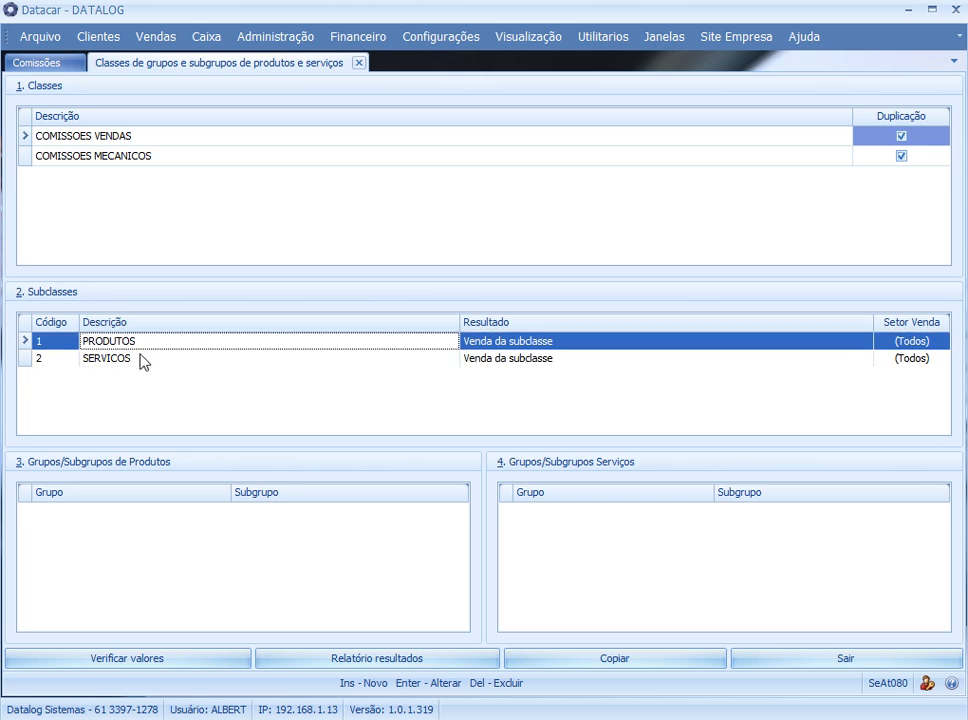
{"action": "left_click", "coordinate": [142, 360]}
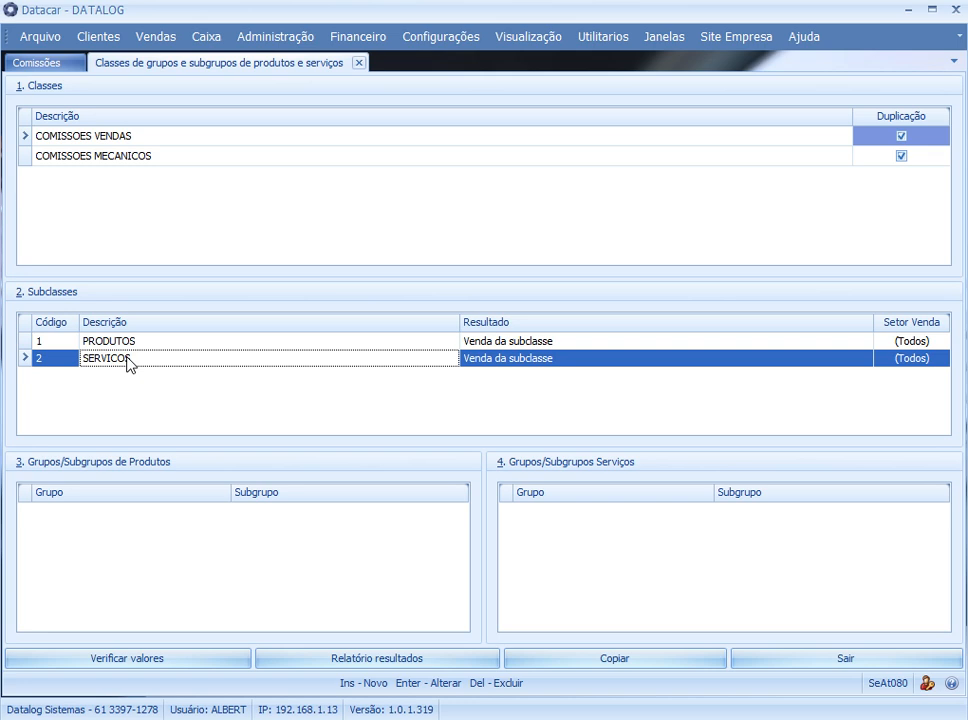
{"action": "left_click", "coordinate": [127, 342]}
{"action": "left_click", "coordinate": [125, 358]}
{"action": "left_click", "coordinate": [121, 342]}
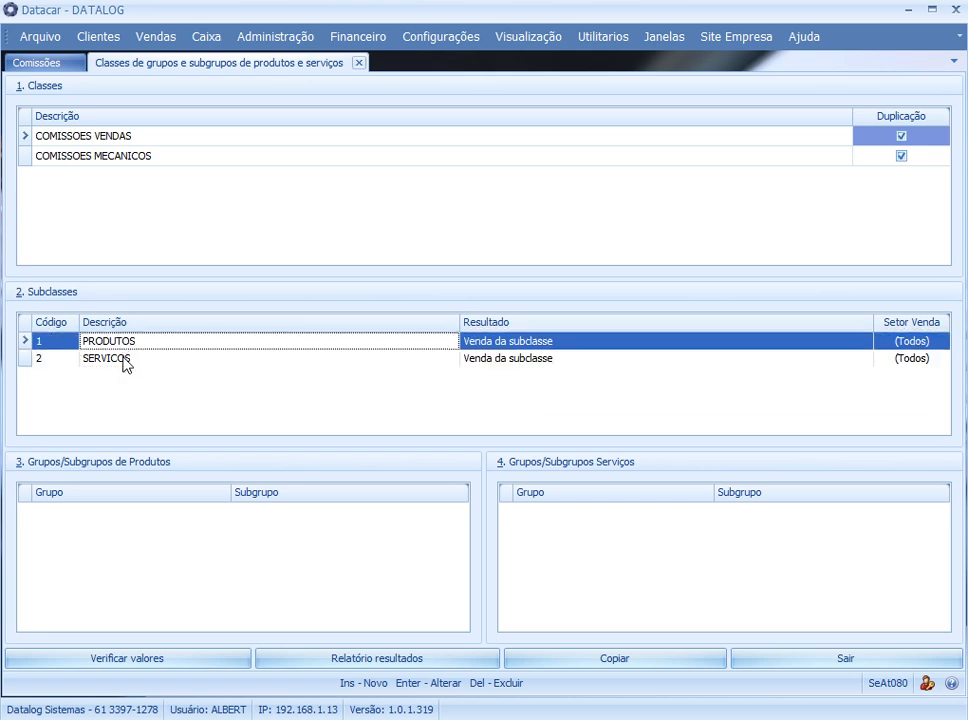
{"action": "left_click", "coordinate": [122, 358]}
{"action": "left_click", "coordinate": [119, 341]}
{"action": "left_click", "coordinate": [132, 359]}
{"action": "left_click", "coordinate": [136, 345]}
{"action": "left_click", "coordinate": [120, 360]}
{"action": "left_click", "coordinate": [134, 342]}
{"action": "left_click", "coordinate": [124, 359]}
Assign all product groups and subgroups (Todos) to the PRODUTOS subclass and save the assignment.
{"action": "left_click", "coordinate": [124, 343]}
{"action": "left_click", "coordinate": [108, 552]}
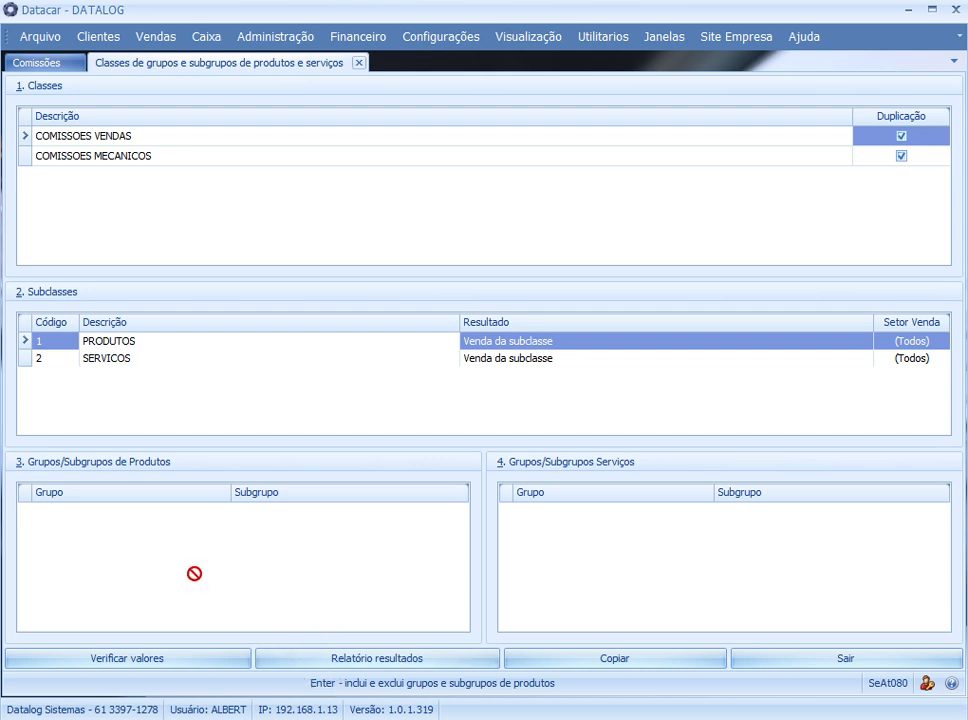
{"action": "key", "text": "Return"}
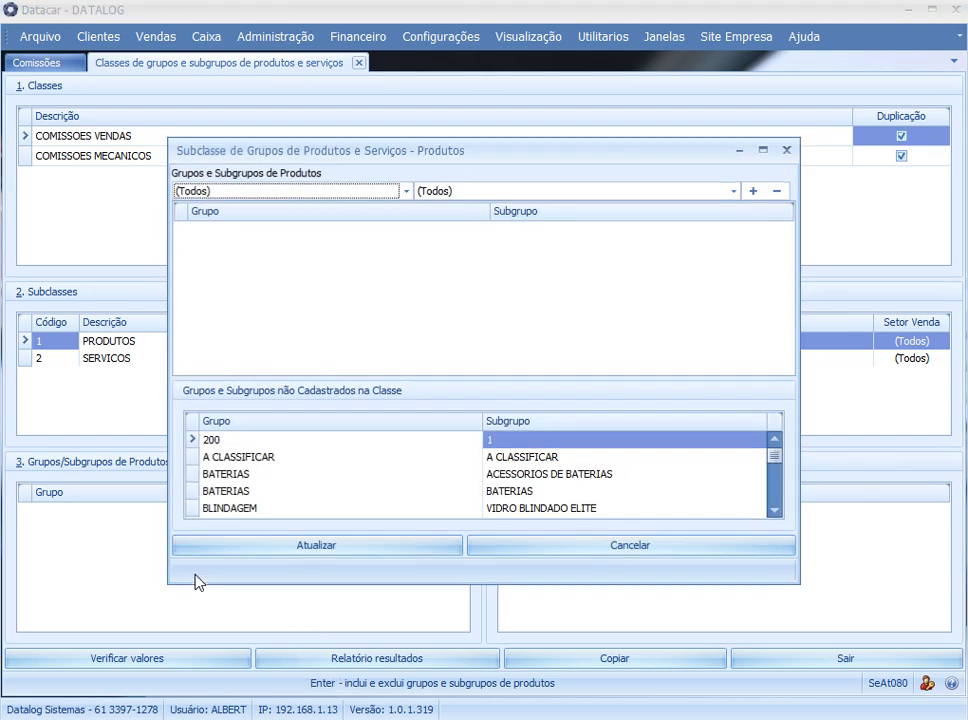
{"action": "left_click", "coordinate": [290, 191]}
{"action": "scroll", "coordinate": [295, 240], "scroll_direction": "up", "scroll_amount": 8}
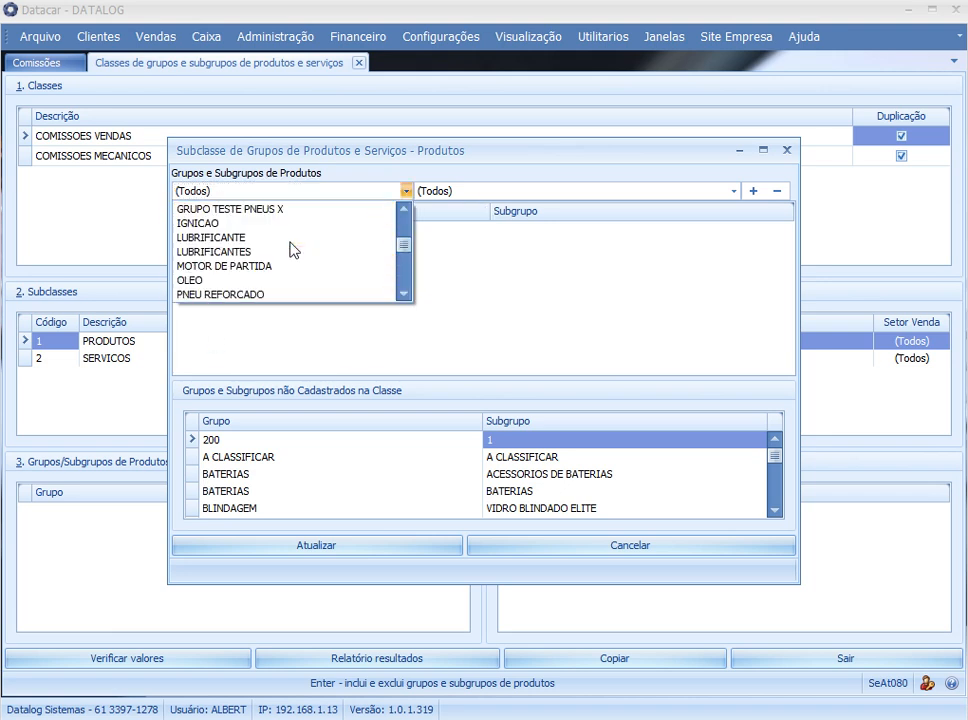
{"action": "scroll", "coordinate": [295, 252], "scroll_direction": "up", "scroll_amount": 5}
{"action": "scroll", "coordinate": [298, 253], "scroll_direction": "down", "scroll_amount": 10}
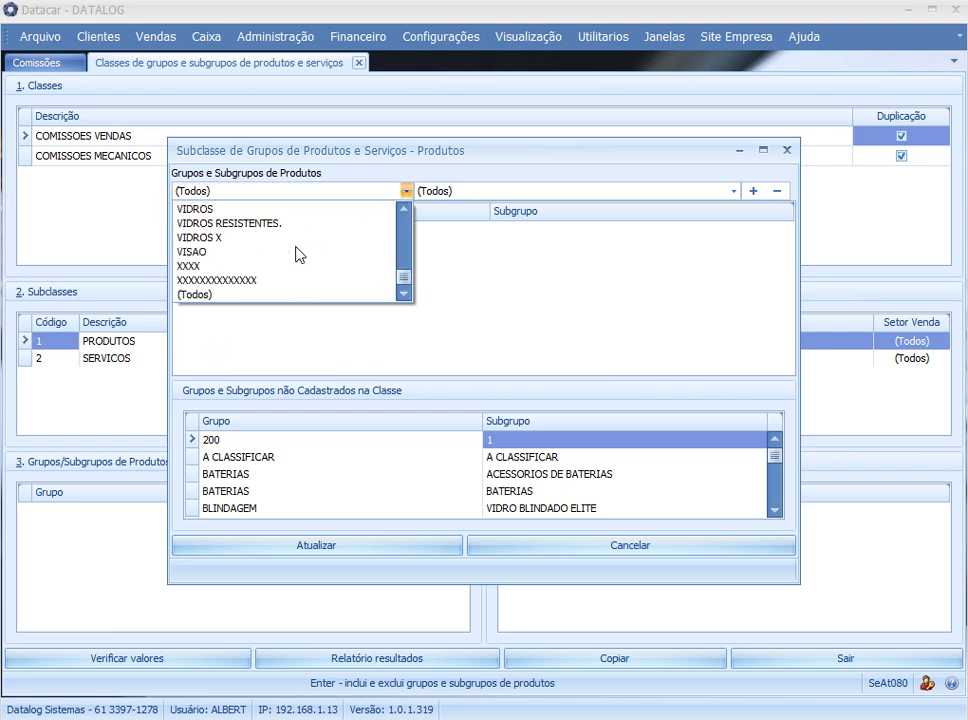
{"action": "scroll", "coordinate": [405, 250], "scroll_direction": "up", "scroll_amount": 9}
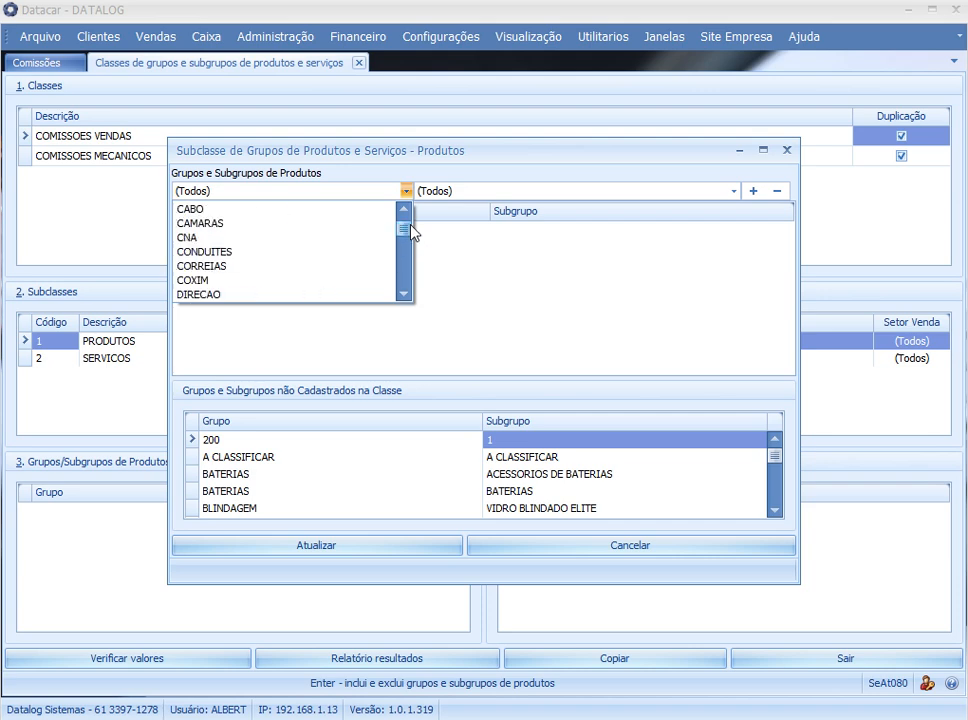
{"action": "left_click_drag", "start_coordinate": [410, 230], "coordinate": [457, 141]}
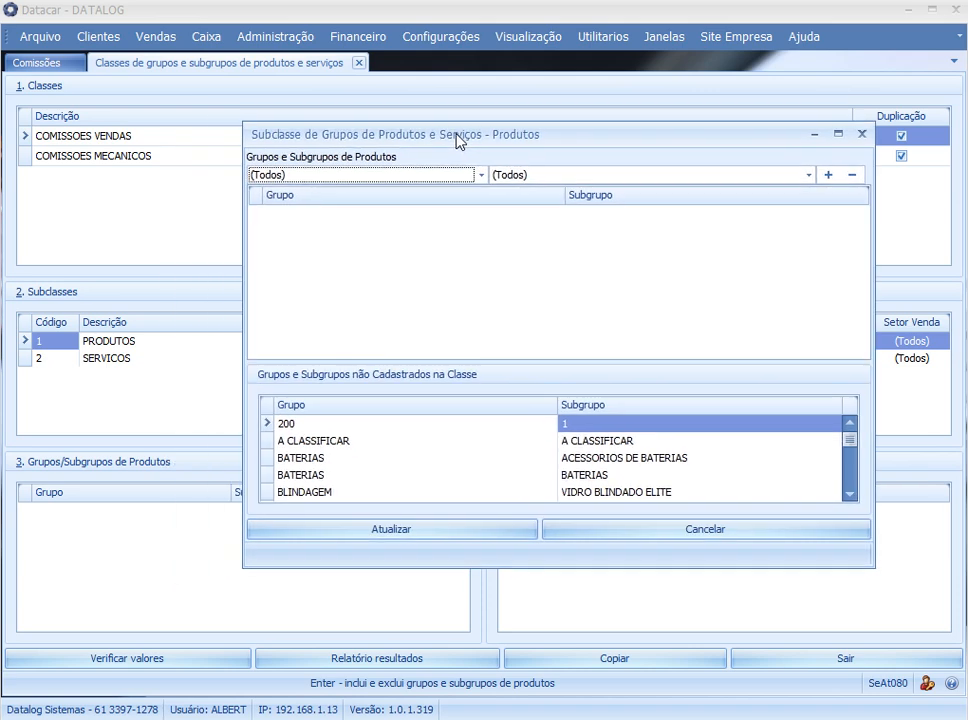
{"action": "left_click", "coordinate": [440, 240]}
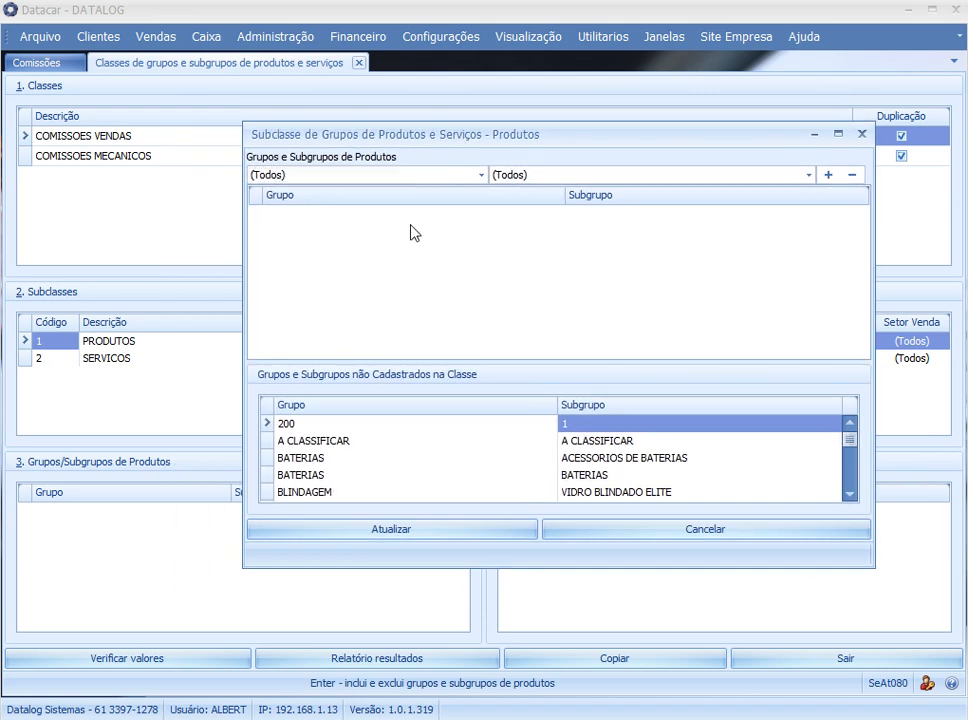
{"action": "left_click", "coordinate": [829, 176]}
{"action": "scroll", "coordinate": [395, 261], "scroll_direction": "down", "scroll_amount": 5}
{"action": "scroll", "coordinate": [395, 263], "scroll_direction": "down", "scroll_amount": 3}
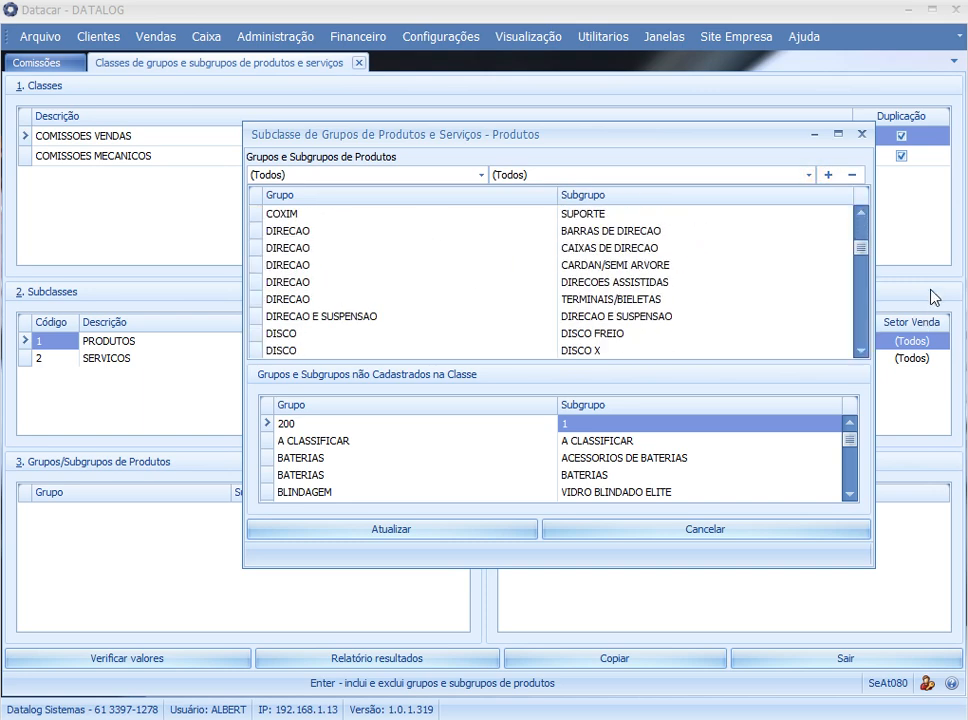
{"action": "scroll", "coordinate": [860, 263], "scroll_direction": "up", "scroll_amount": 8}
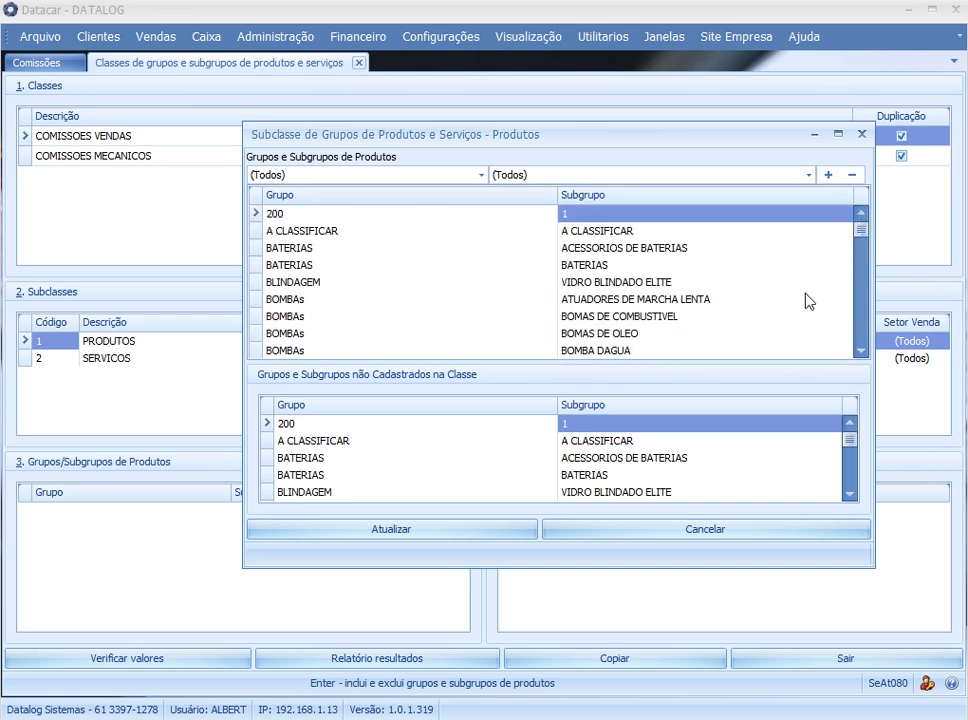
{"action": "left_click", "coordinate": [339, 527]}
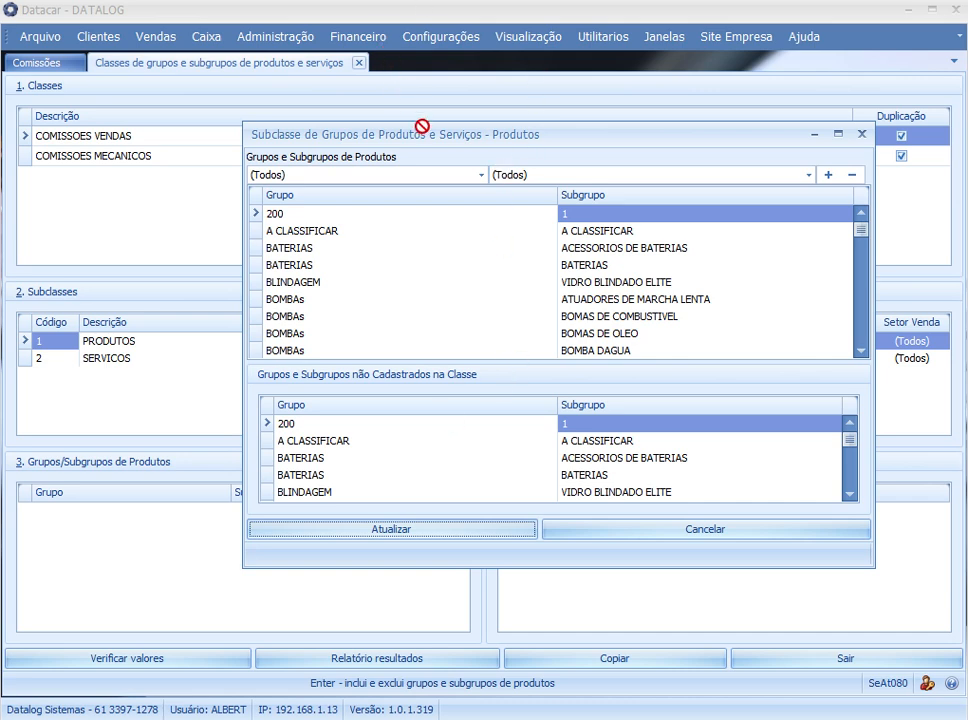
{"action": "left_click", "coordinate": [150, 347]}
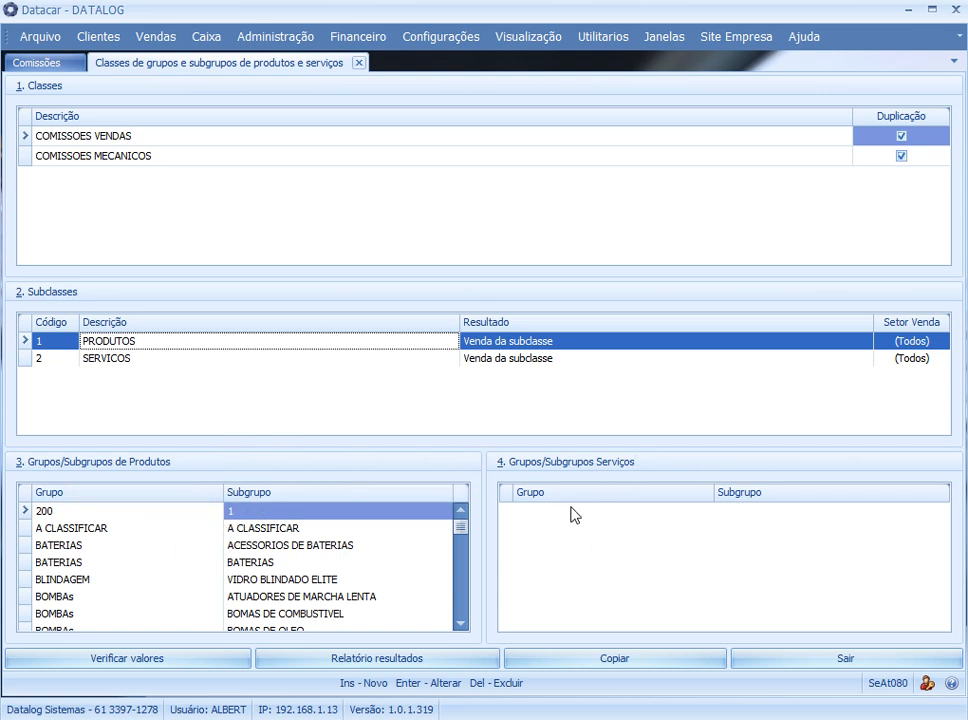
Assign all service groups and subgroups (Todos) to the SERVICOS subclass and save the assignment.
{"action": "left_click", "coordinate": [107, 361]}
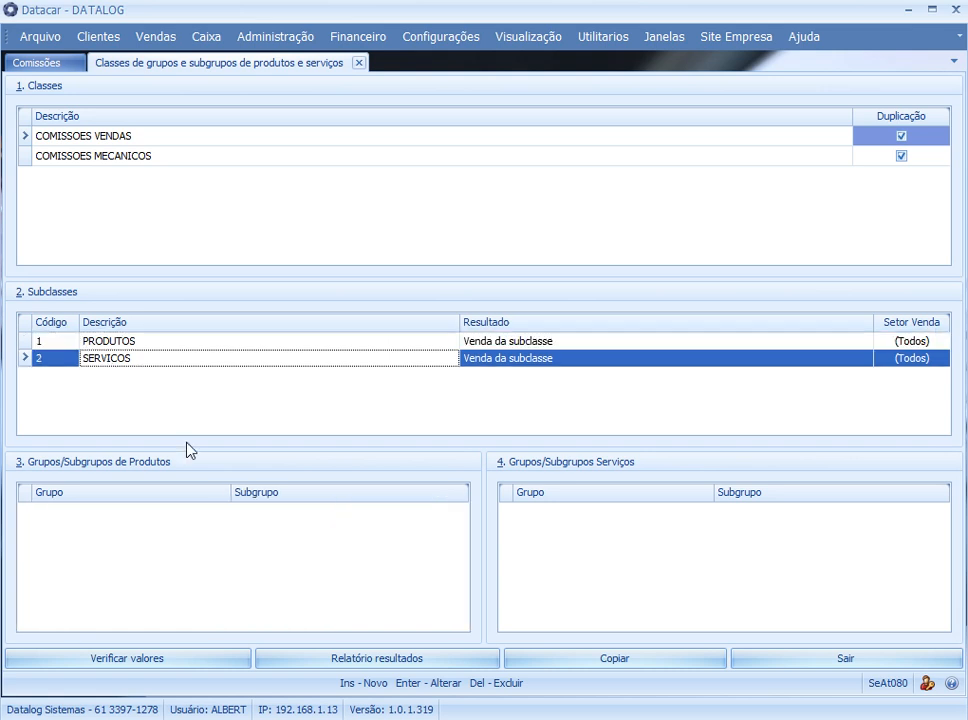
{"action": "left_click", "coordinate": [611, 554]}
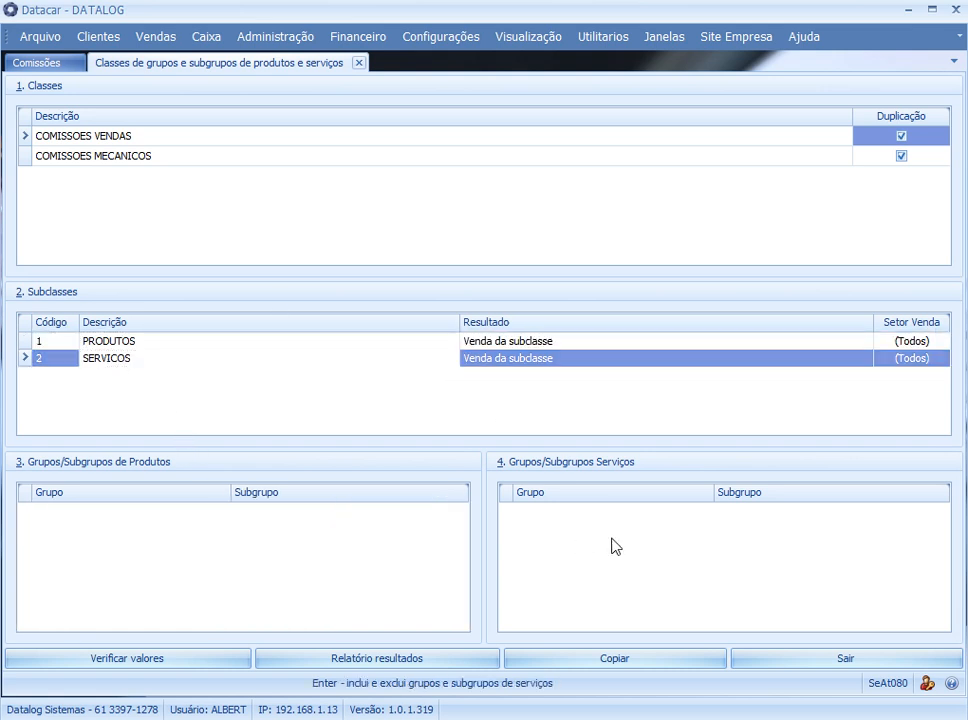
{"action": "left_click", "coordinate": [612, 539]}
{"action": "key", "text": "Return"}
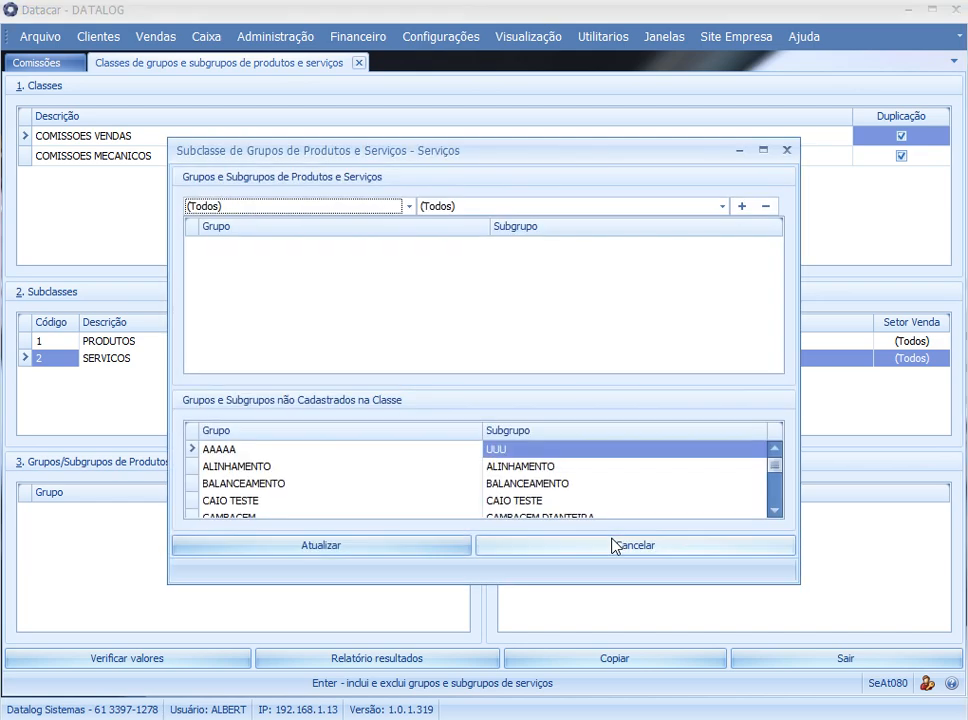
{"action": "left_click", "coordinate": [741, 206]}
{"action": "left_click", "coordinate": [389, 545]}
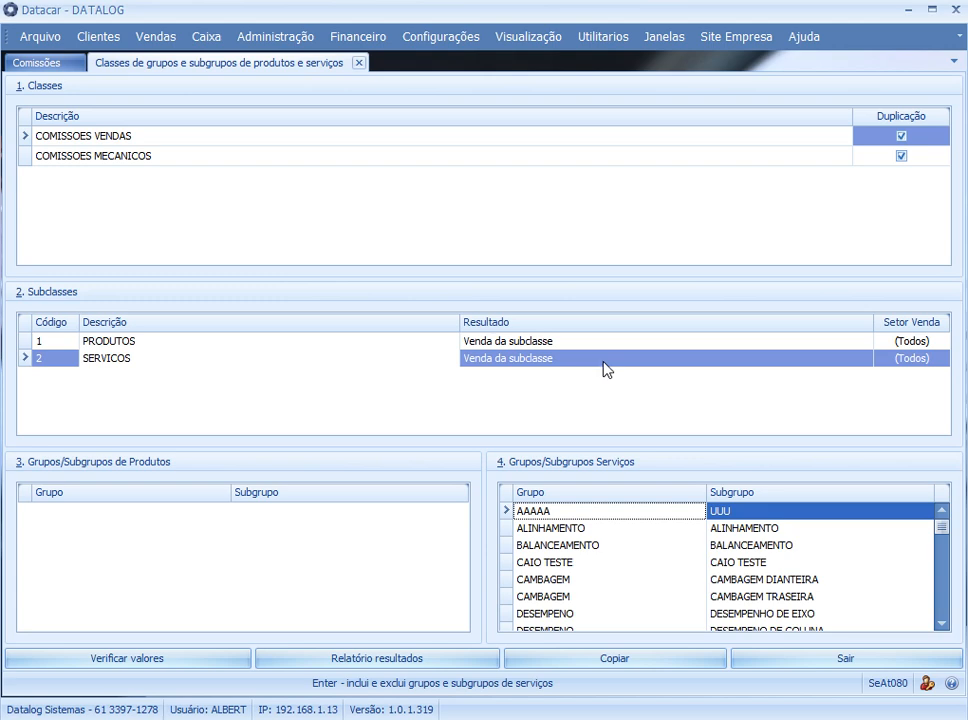
Compare the groups assigned to the PRODUTOS and SERVICOS subclasses of COMISSOES VENDAS.
{"action": "left_click", "coordinate": [611, 343]}
{"action": "left_click", "coordinate": [582, 358]}
{"action": "left_click", "coordinate": [580, 344]}
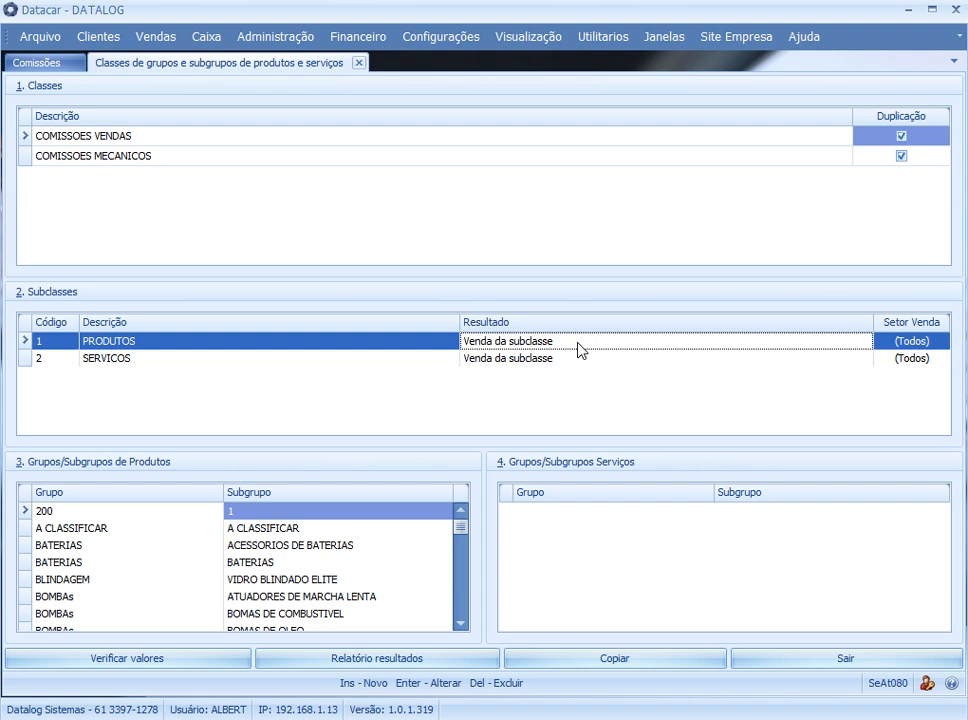
{"action": "left_click", "coordinate": [581, 349]}
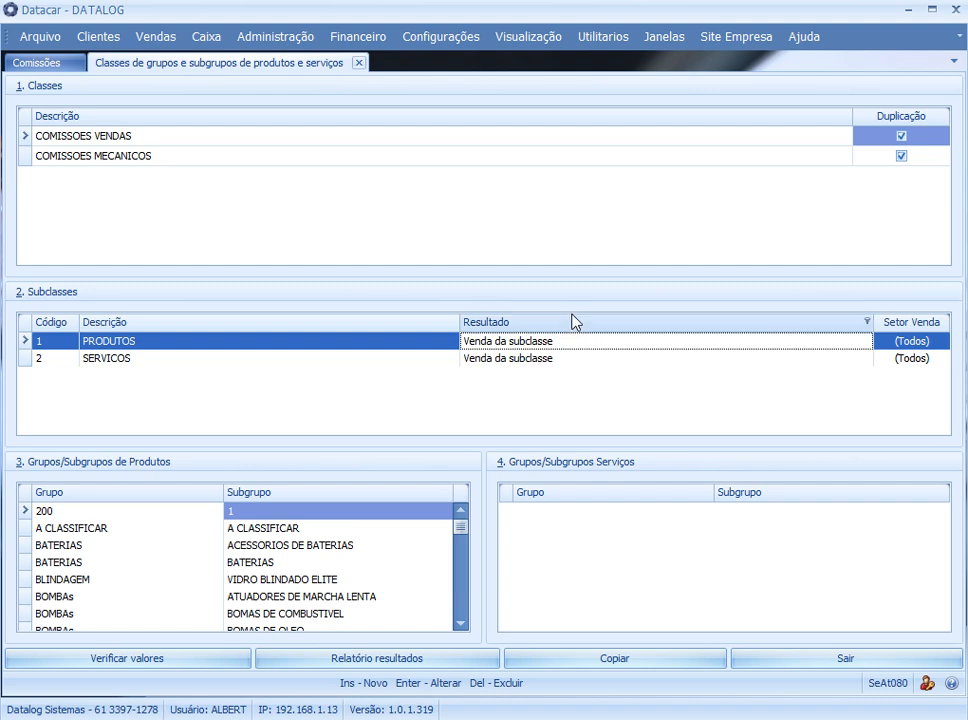
{"action": "left_click", "coordinate": [140, 358]}
{"action": "left_click", "coordinate": [134, 340]}
{"action": "left_click", "coordinate": [145, 358]}
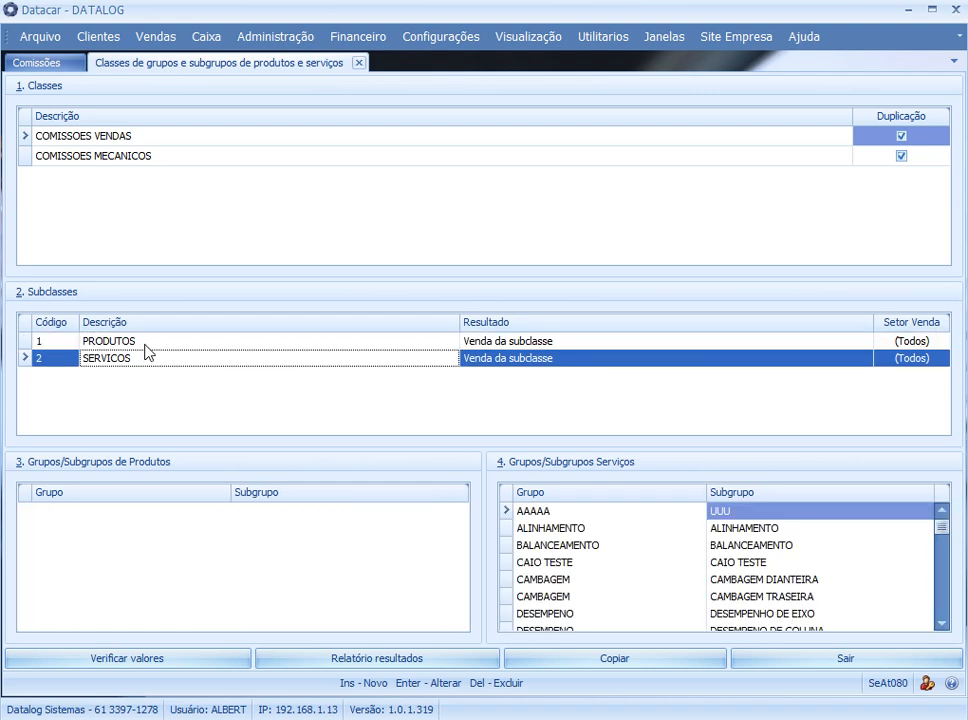
{"action": "key", "text": "Up"}
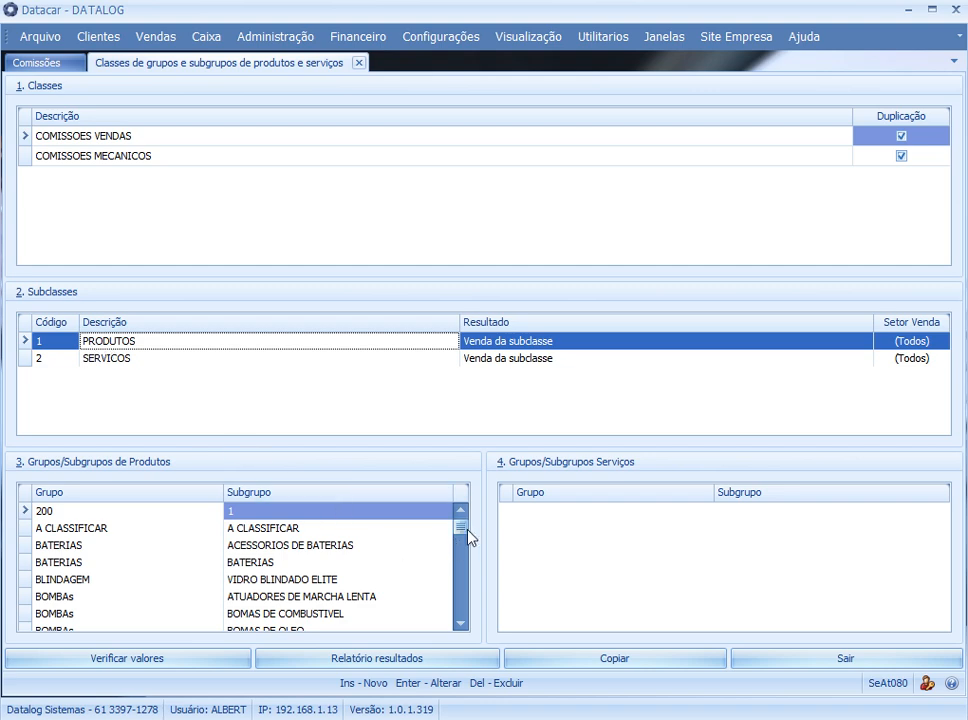
{"action": "mouse_move", "coordinate": [462, 528]}
{"action": "left_mouse_down"}
{"action": "mouse_move", "coordinate": [460, 592]}
{"action": "mouse_move", "coordinate": [460, 520]}
{"action": "left_mouse_up"}
Add a subclass to COMISSOES VENDAS with code 3 and description PNEUS, keeping result Venda da subclasse and sector (Todos), and save it.
{"action": "key", "text": "Insert"}
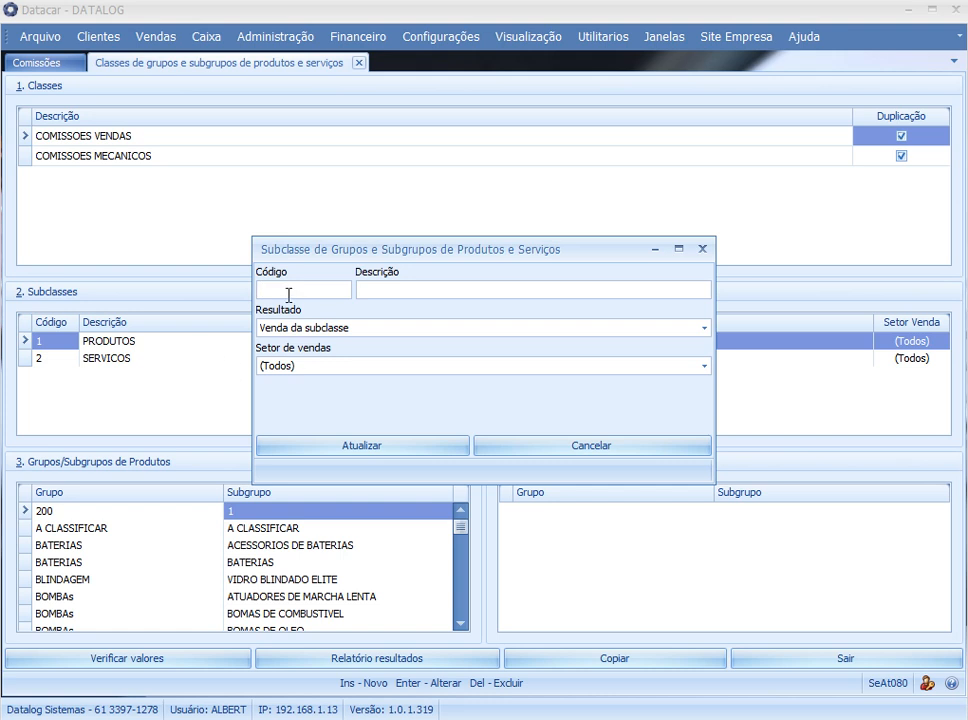
{"action": "key", "text": "Tab"}
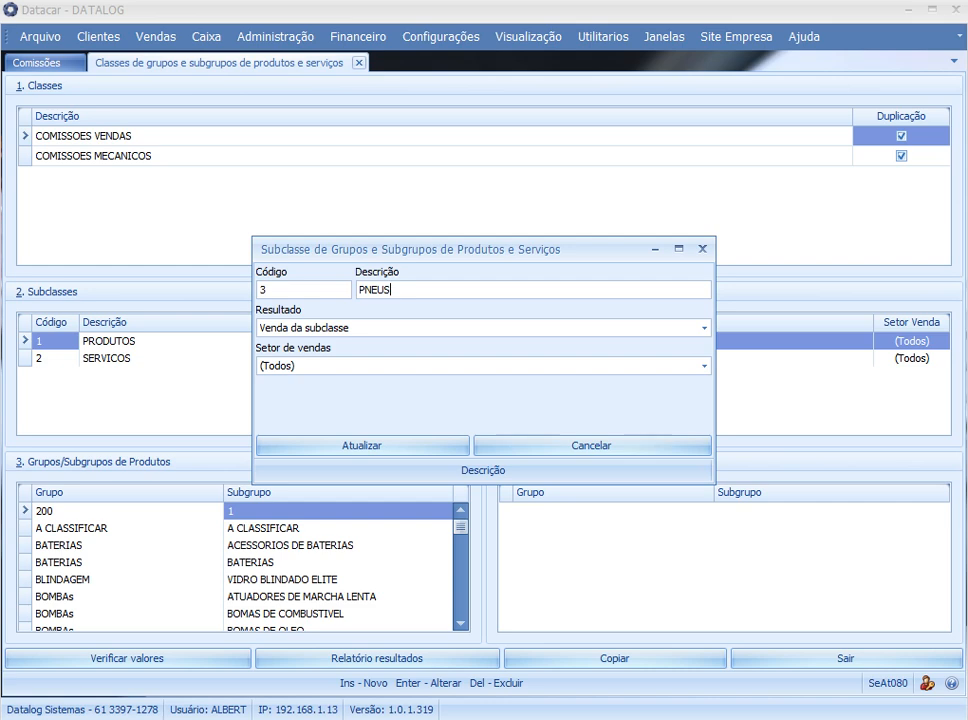
{"action": "left_click", "coordinate": [346, 445]}
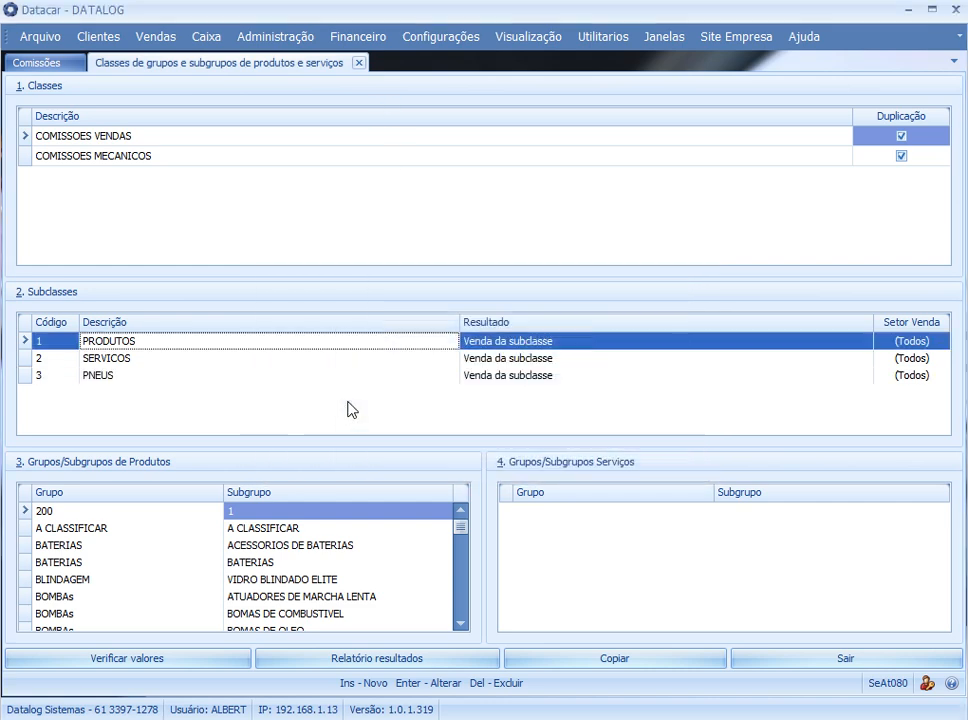
{"action": "left_click", "coordinate": [121, 376]}
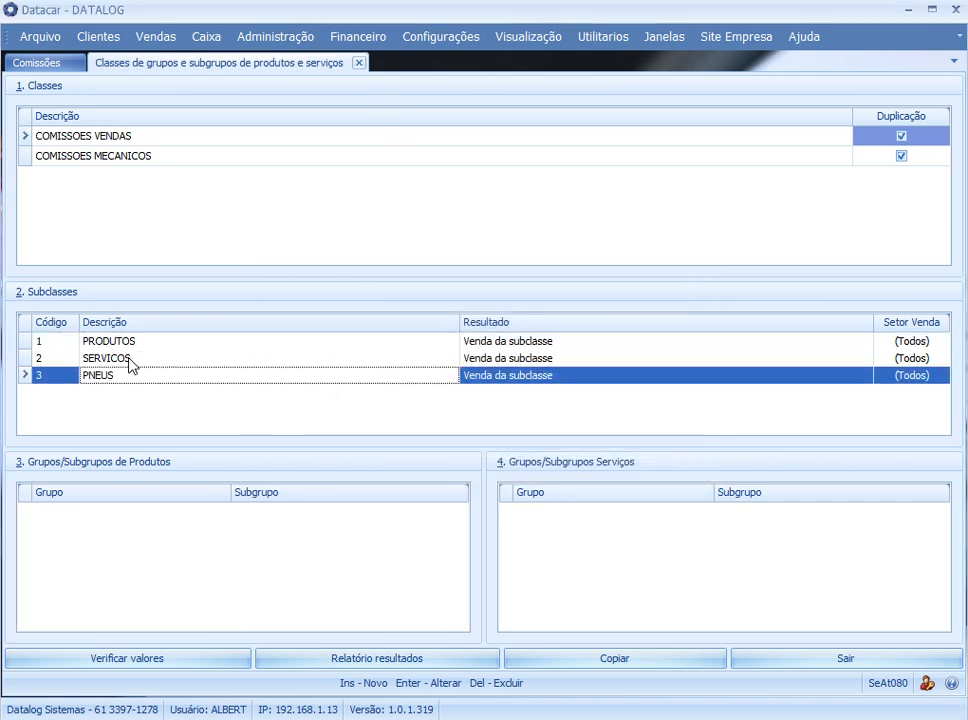
{"action": "left_click", "coordinate": [136, 341]}
{"action": "left_click", "coordinate": [134, 375]}
{"action": "left_click", "coordinate": [145, 343]}
Open the product group assignment of the PNEUS subclass and add the PNEU REFORCADO group with all its subgroups.
{"action": "left_click", "coordinate": [115, 377]}
{"action": "left_click", "coordinate": [129, 598]}
{"action": "key", "text": "Return"}
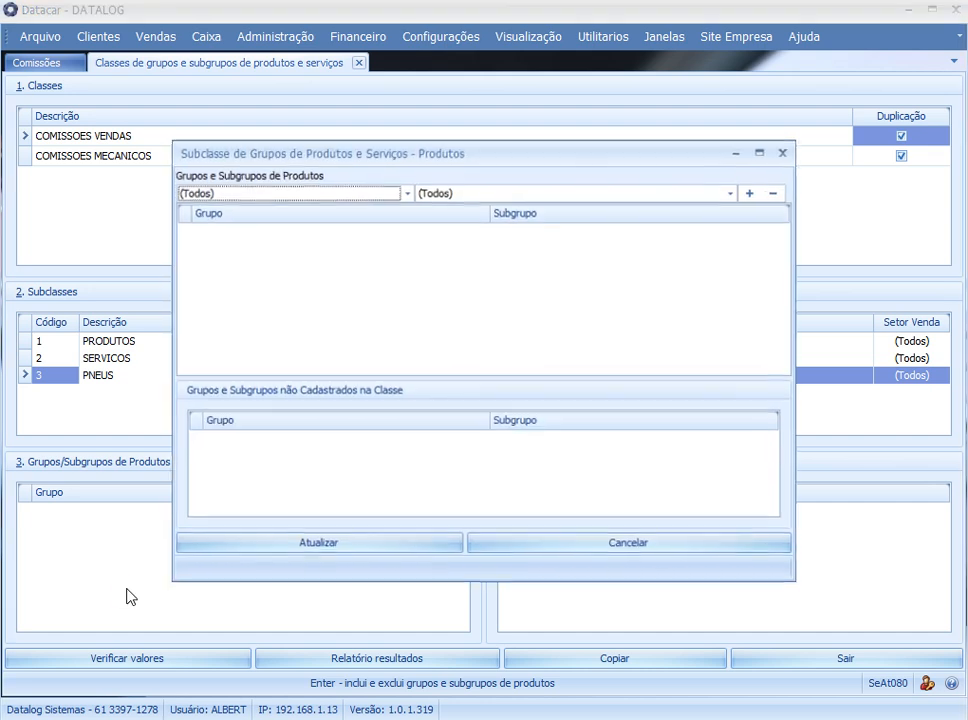
{"action": "left_click", "coordinate": [407, 191]}
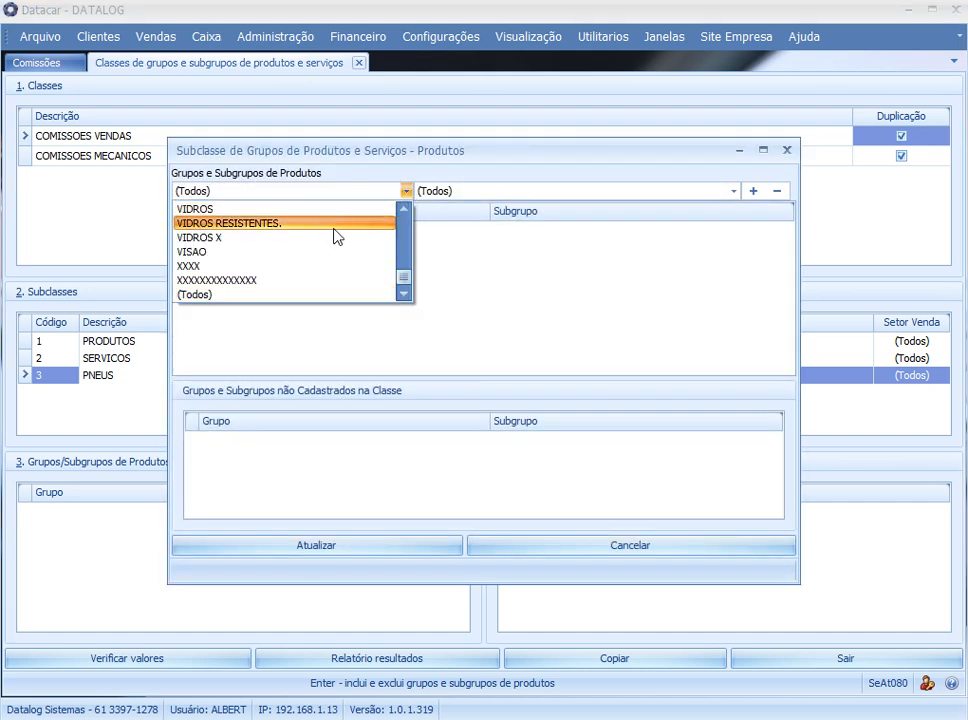
{"action": "scroll", "coordinate": [320, 240], "scroll_direction": "up", "scroll_amount": 5}
{"action": "scroll", "coordinate": [318, 246], "scroll_direction": "up", "scroll_amount": 3}
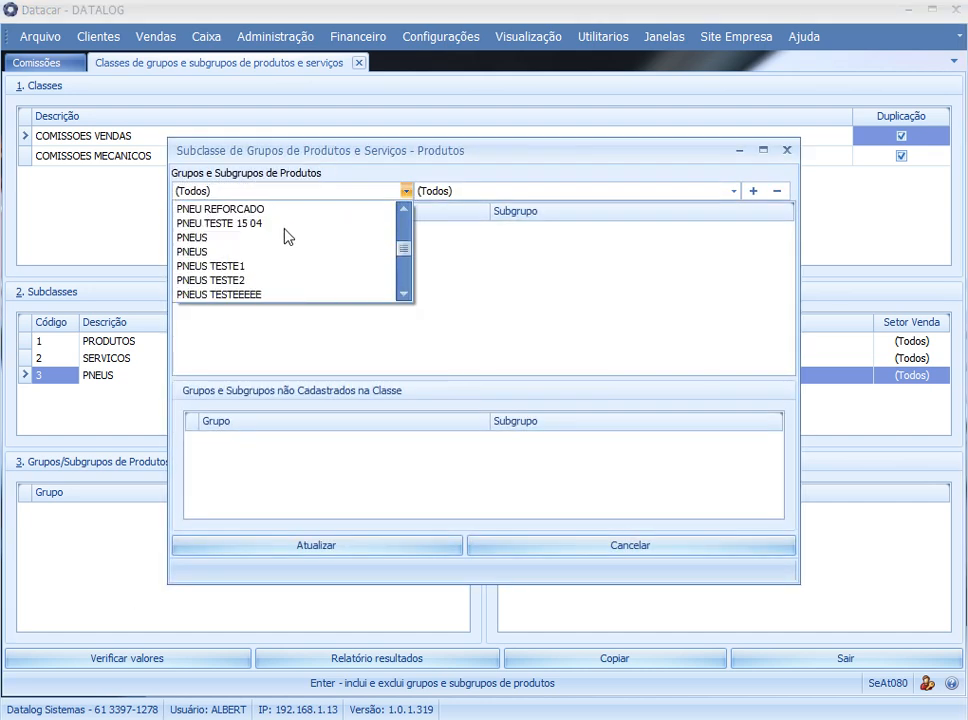
{"action": "scroll", "coordinate": [255, 213], "scroll_direction": "up", "scroll_amount": 1}
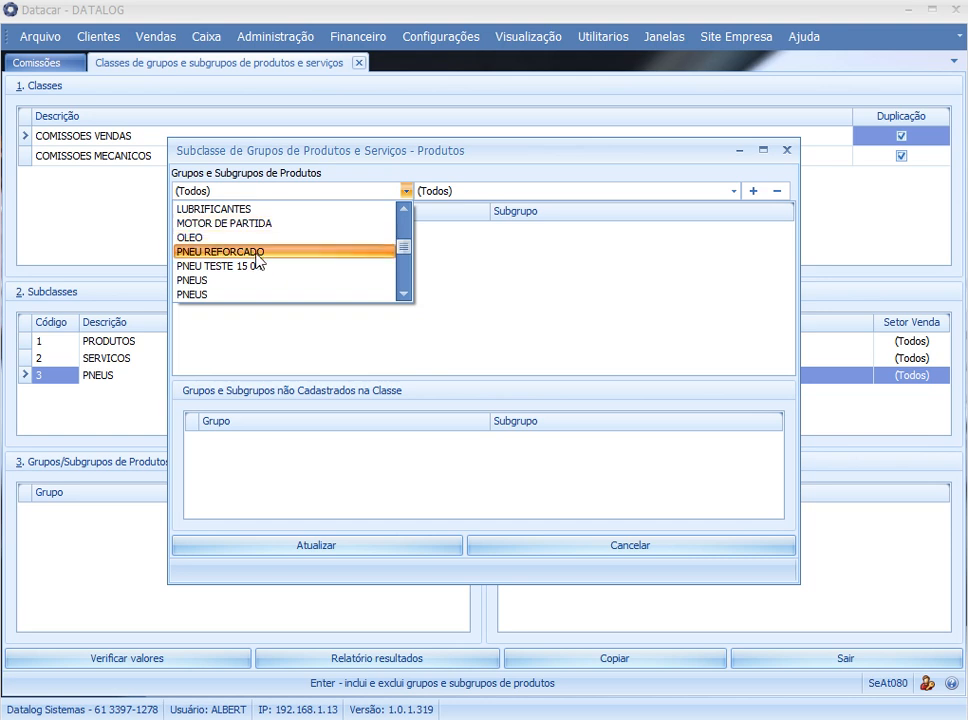
{"action": "left_click", "coordinate": [255, 251]}
{"action": "left_click", "coordinate": [753, 190]}
Add the PNEU TESTE 15 04 group and both PNEUS groups, with all their subgroups, to the PNEUS subclass.
{"action": "left_click", "coordinate": [352, 190]}
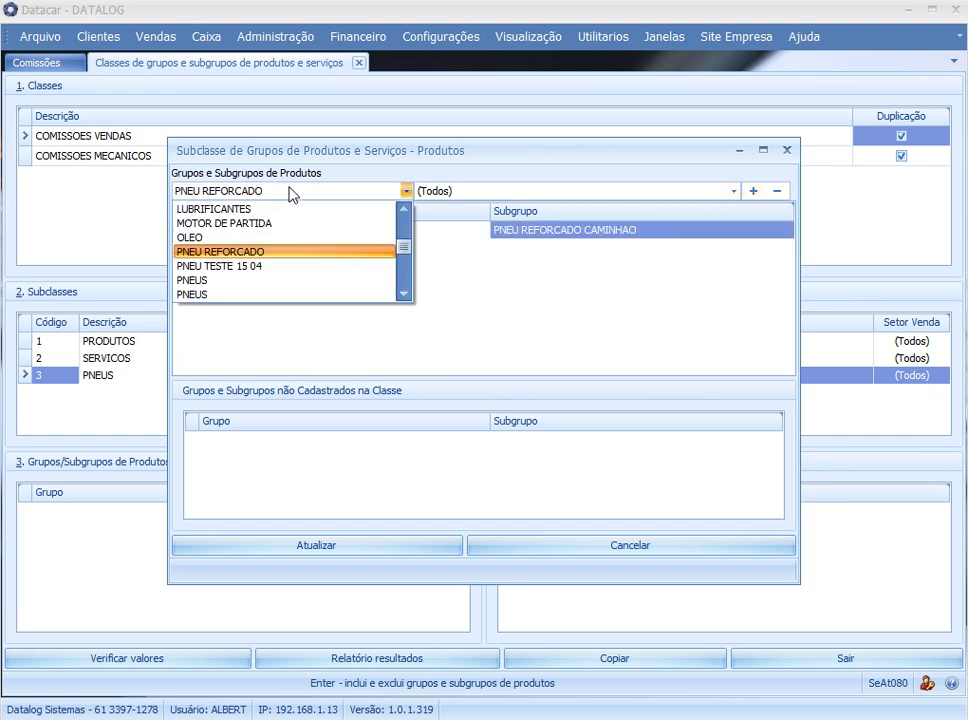
{"action": "left_click", "coordinate": [240, 267]}
{"action": "left_click", "coordinate": [753, 190]}
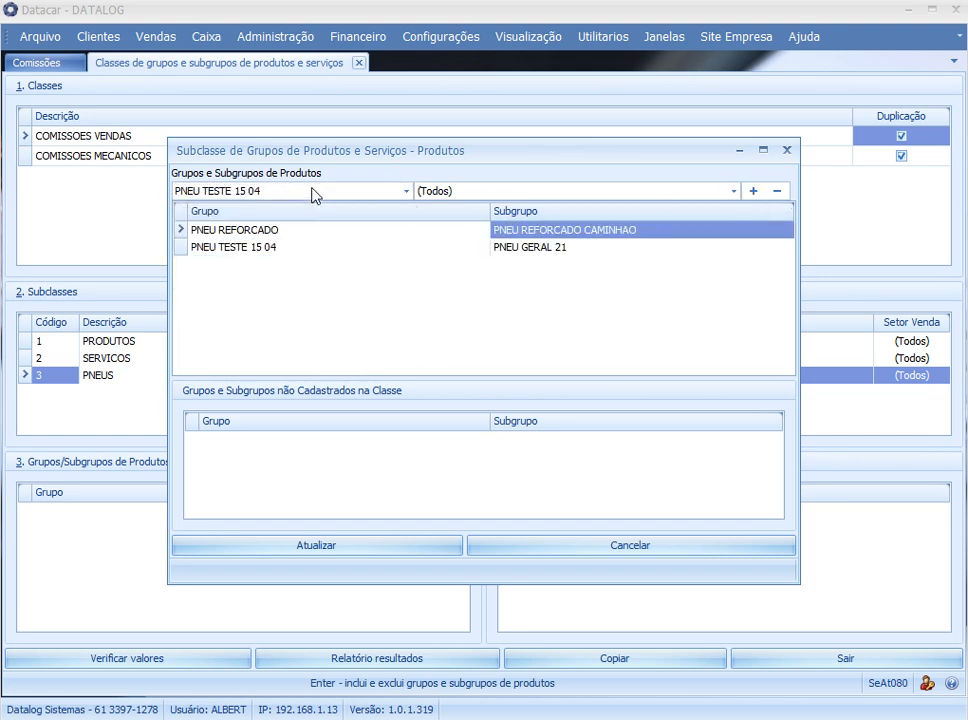
{"action": "left_click", "coordinate": [315, 191]}
{"action": "left_click", "coordinate": [229, 277]}
{"action": "left_click", "coordinate": [753, 190]}
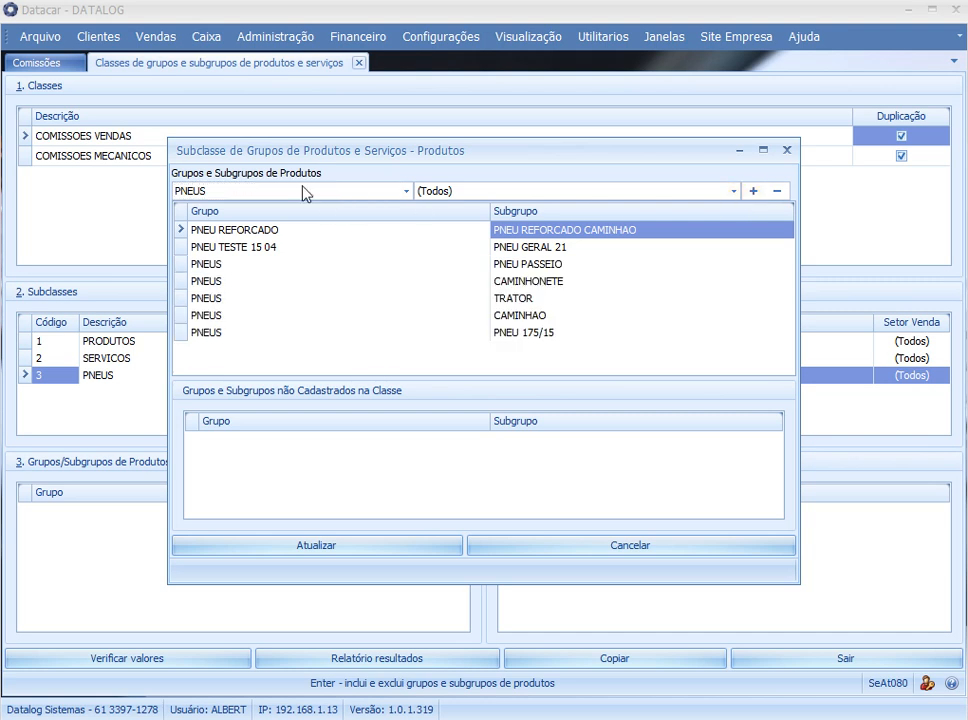
{"action": "left_click", "coordinate": [357, 193]}
{"action": "left_click", "coordinate": [211, 295]}
{"action": "left_click", "coordinate": [753, 190]}
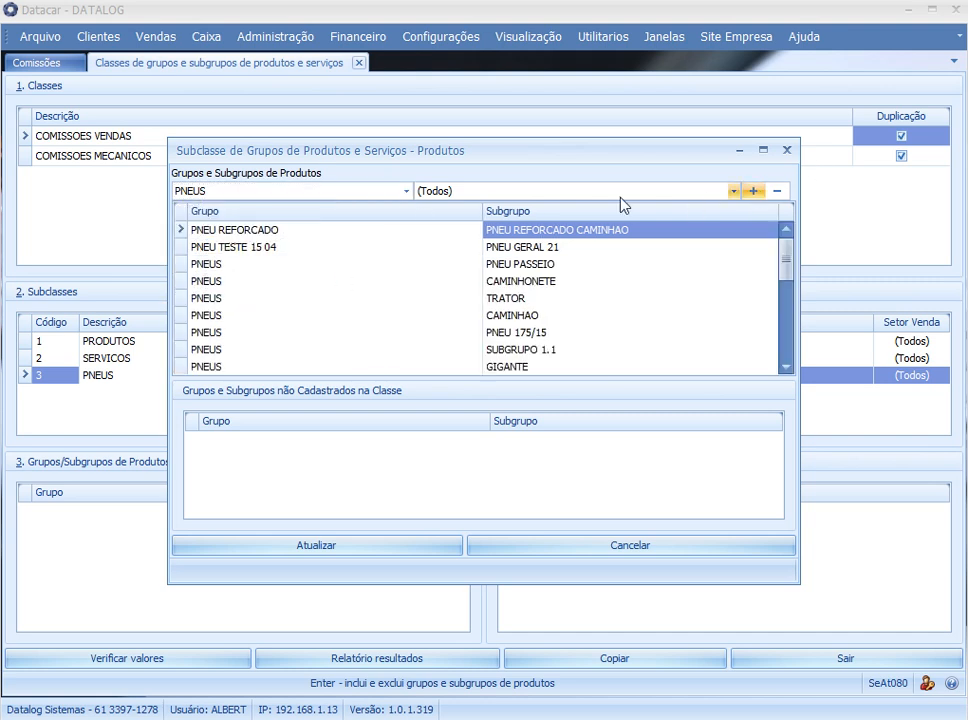
Add the PNEUS TESTE1, PNEUS TESTE2 and PNEUS TESTEEEEE groups with all their subgroups to the PNEUS subclass, and save the assignment.
{"action": "left_click", "coordinate": [335, 191]}
{"action": "scroll", "coordinate": [303, 265], "scroll_direction": "down", "scroll_amount": 1}
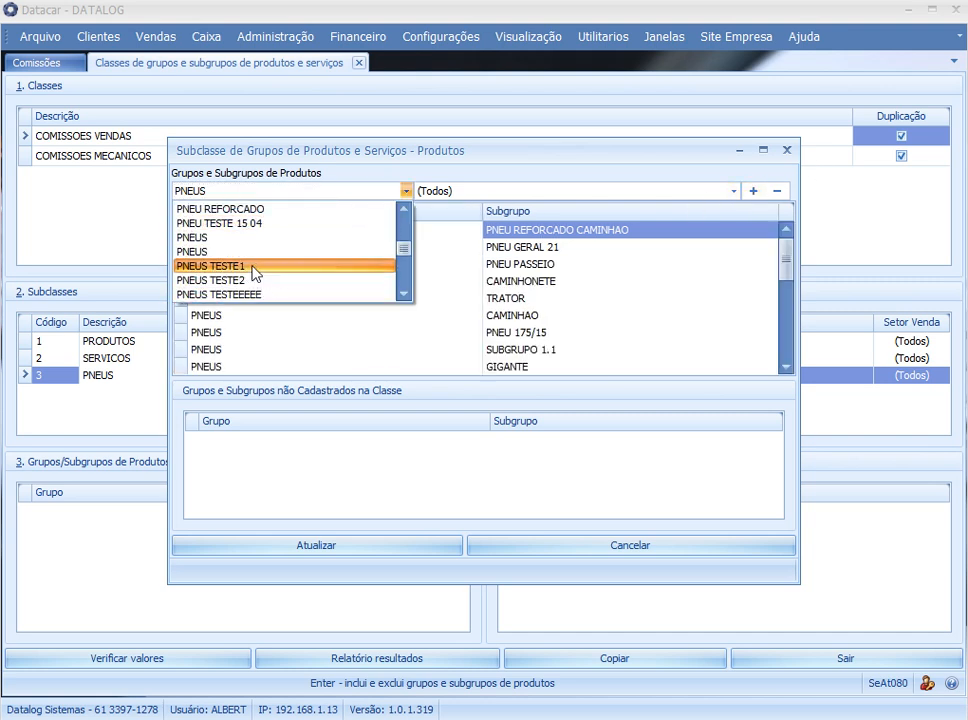
{"action": "left_click", "coordinate": [255, 272]}
{"action": "left_click", "coordinate": [405, 191]}
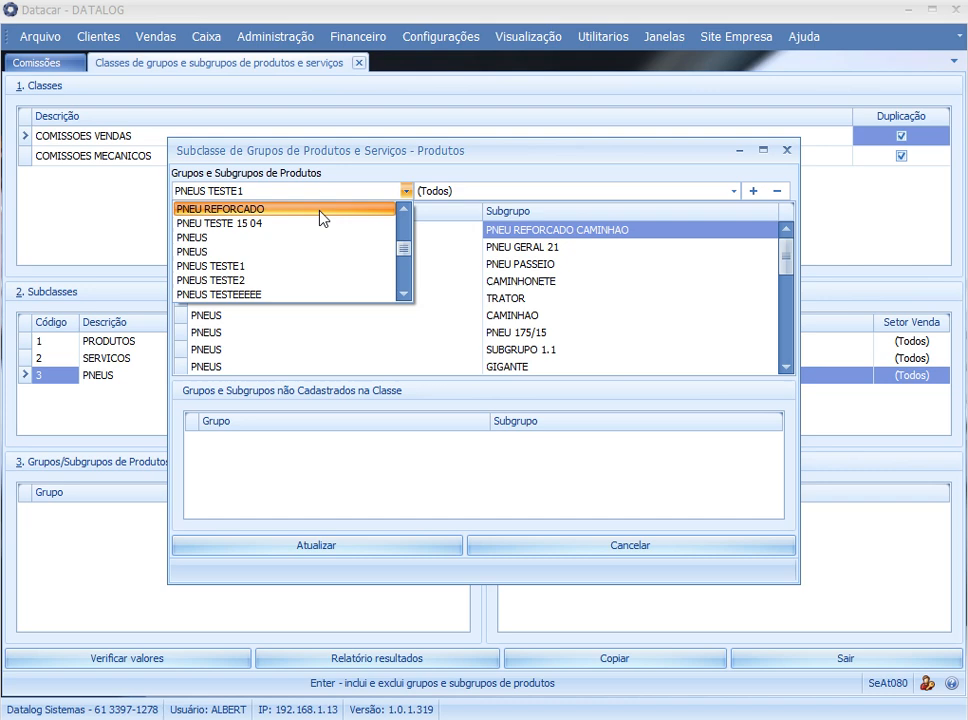
{"action": "left_click", "coordinate": [261, 277]}
{"action": "left_click", "coordinate": [370, 196]}
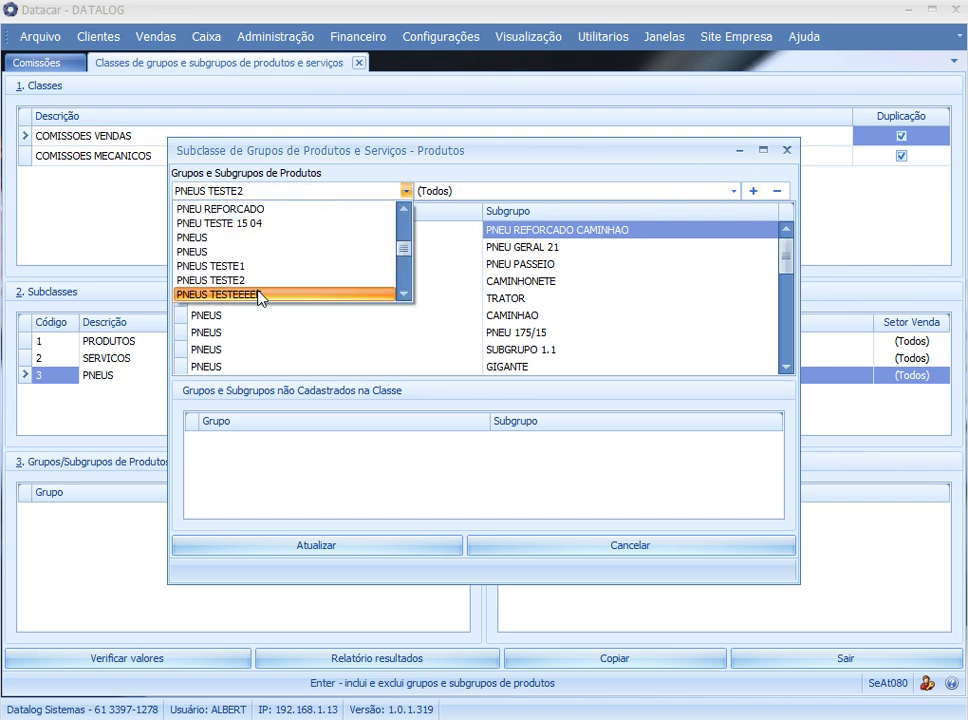
{"action": "left_click", "coordinate": [261, 296]}
{"action": "left_click", "coordinate": [298, 193]}
{"action": "scroll", "coordinate": [287, 249], "scroll_direction": "down", "scroll_amount": 1}
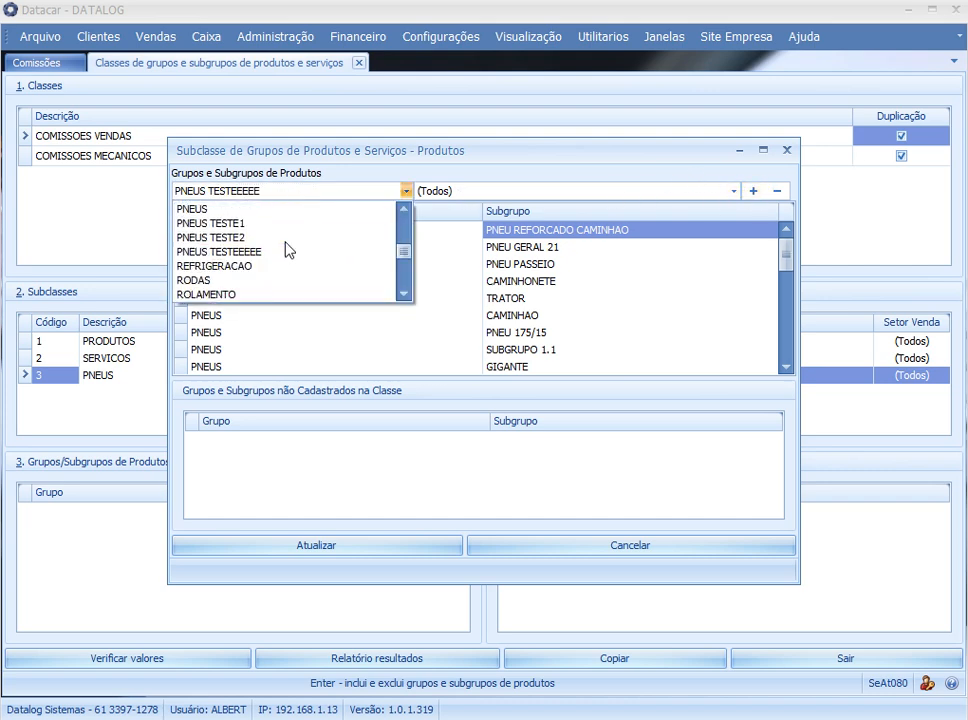
{"action": "left_click", "coordinate": [610, 163]}
{"action": "left_click", "coordinate": [292, 548]}
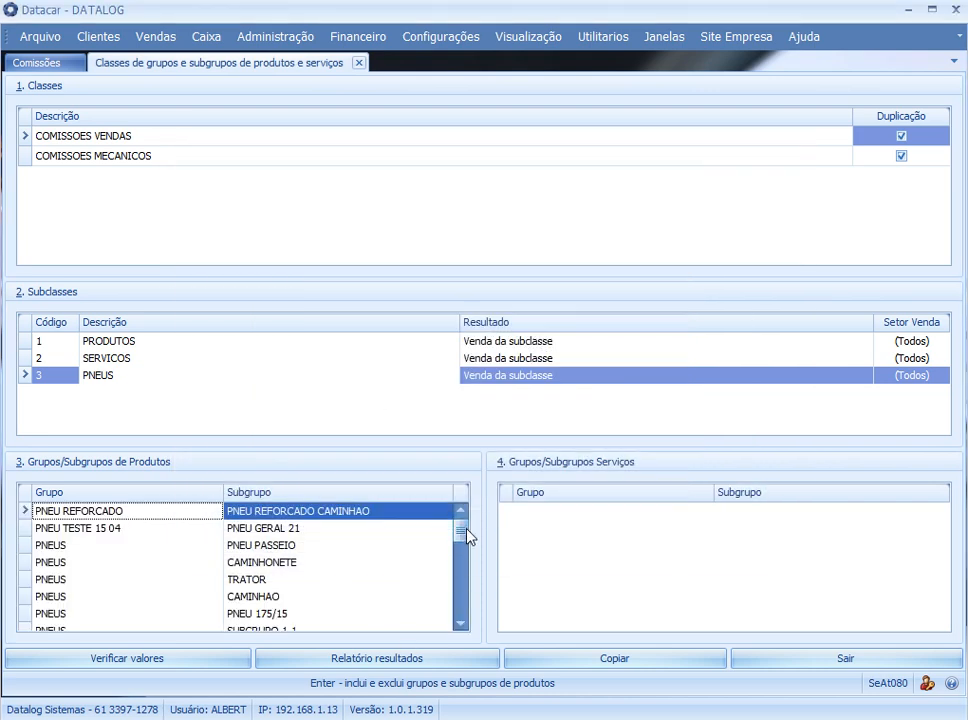
Compare the product groups assigned to the PNEUS and PRODUTOS subclasses.
{"action": "mouse_move", "coordinate": [467, 537]}
{"action": "left_mouse_down"}
{"action": "mouse_move", "coordinate": [456, 583]}
{"action": "mouse_move", "coordinate": [439, 553]}
{"action": "mouse_move", "coordinate": [447, 619]}
{"action": "mouse_move", "coordinate": [460, 520]}
{"action": "mouse_move", "coordinate": [458, 620]}
{"action": "mouse_move", "coordinate": [458, 575]}
{"action": "mouse_move", "coordinate": [467, 587]}
{"action": "mouse_move", "coordinate": [460, 515]}
{"action": "left_mouse_up"}
{"action": "left_click", "coordinate": [112, 345]}
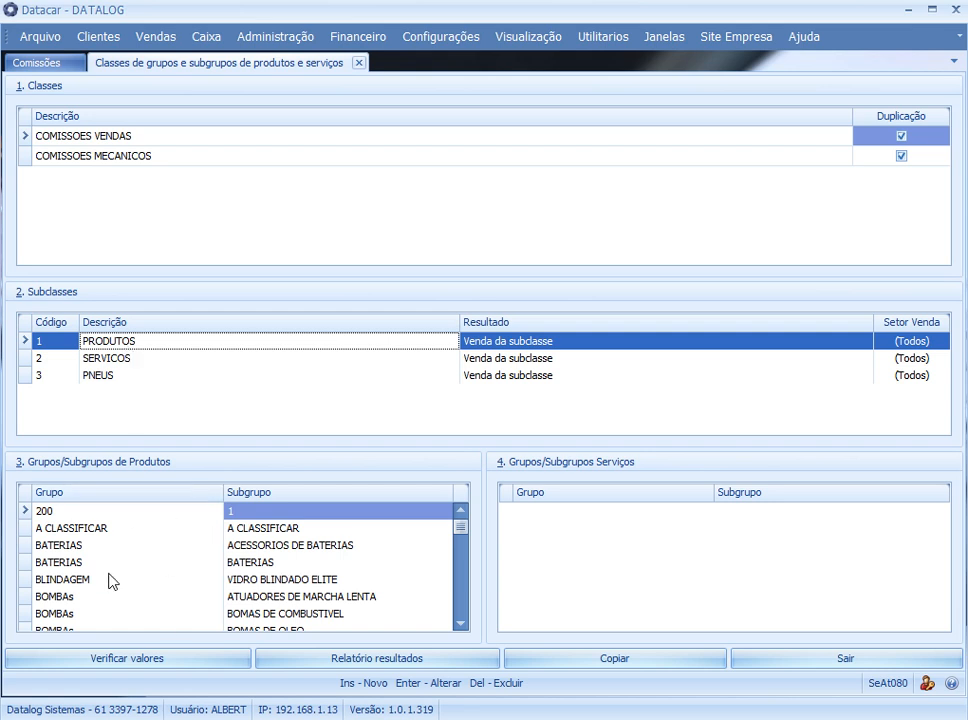
{"action": "left_click", "coordinate": [106, 376]}
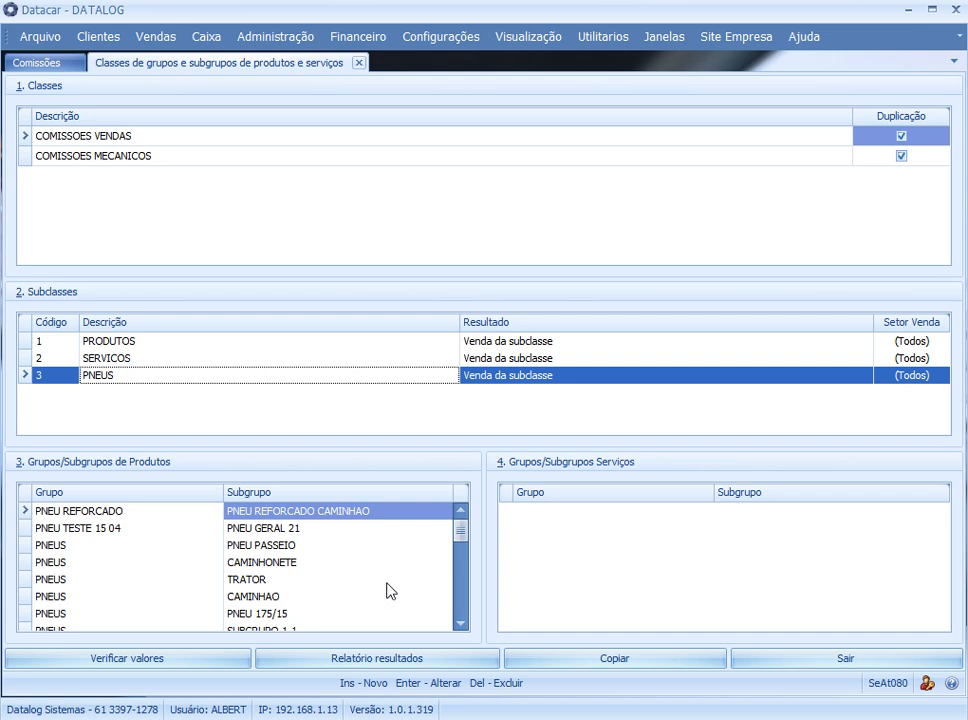
{"action": "left_click_drag", "start_coordinate": [460, 529], "coordinate": [449, 492]}
Open the product group assignment of the PRODUTOS subclass.
{"action": "left_click", "coordinate": [131, 342]}
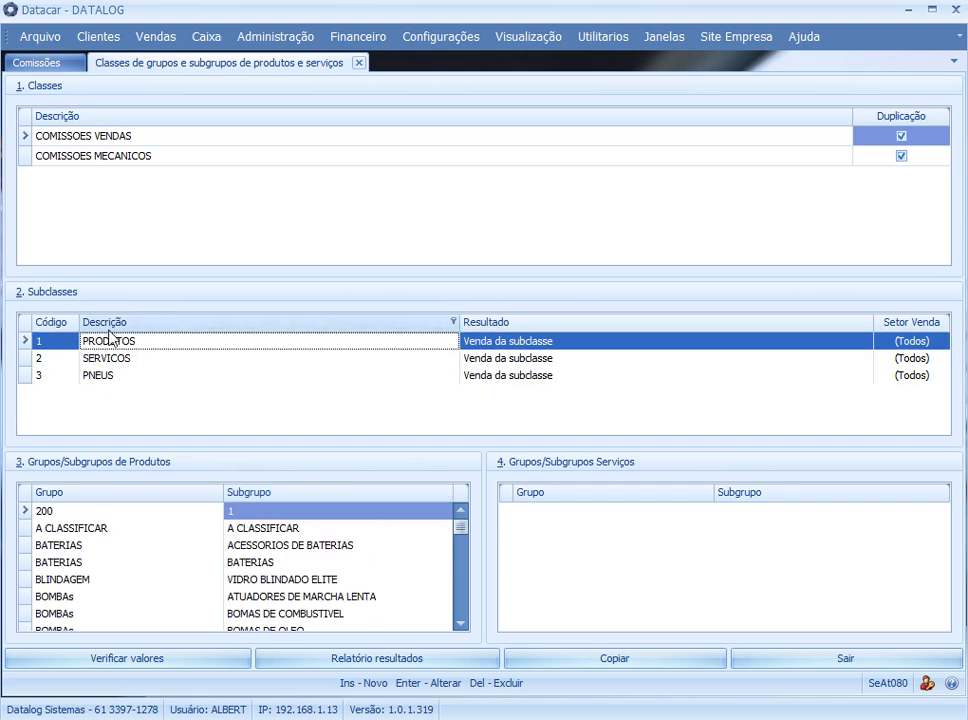
{"action": "left_click", "coordinate": [103, 531]}
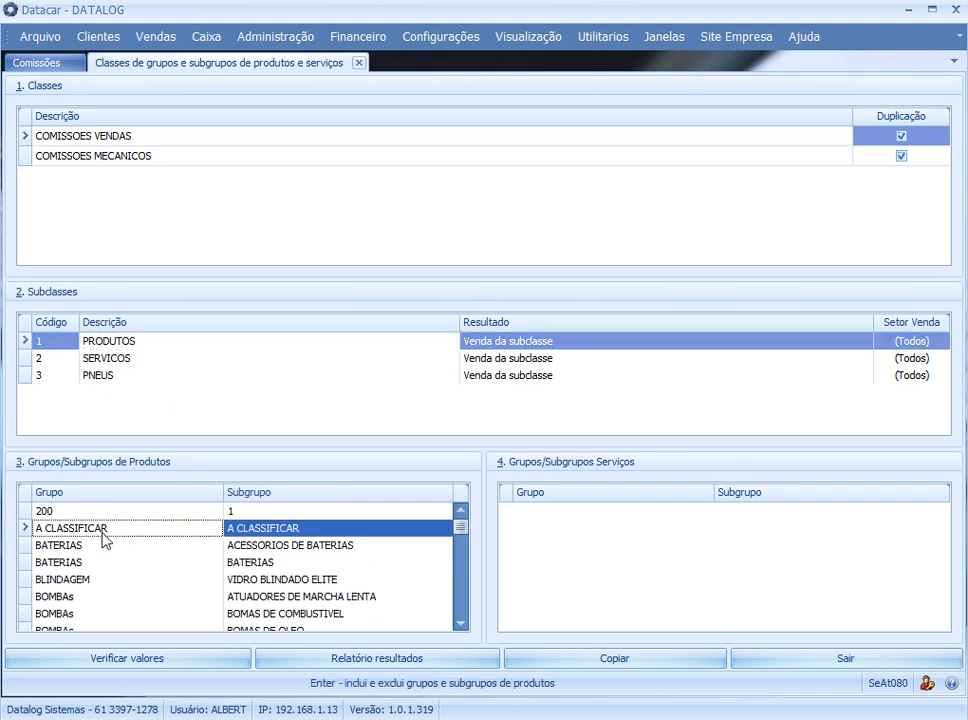
{"action": "double_click", "coordinate": [104, 535]}
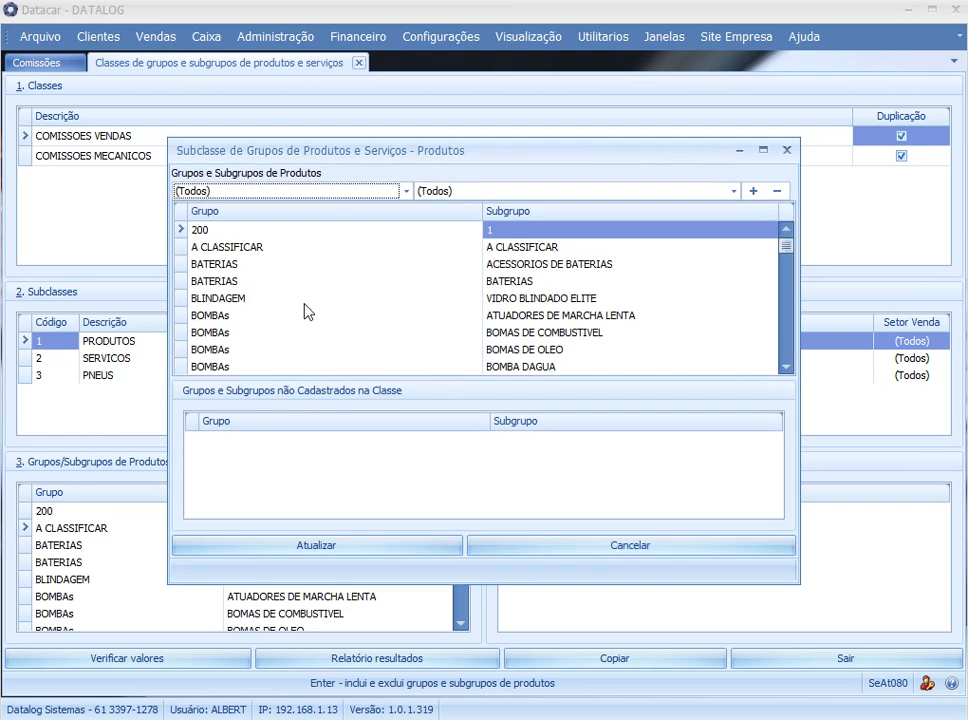
{"action": "scroll", "coordinate": [306, 311], "scroll_direction": "down", "scroll_amount": 3}
{"action": "scroll", "coordinate": [306, 311], "scroll_direction": "down", "scroll_amount": 10}
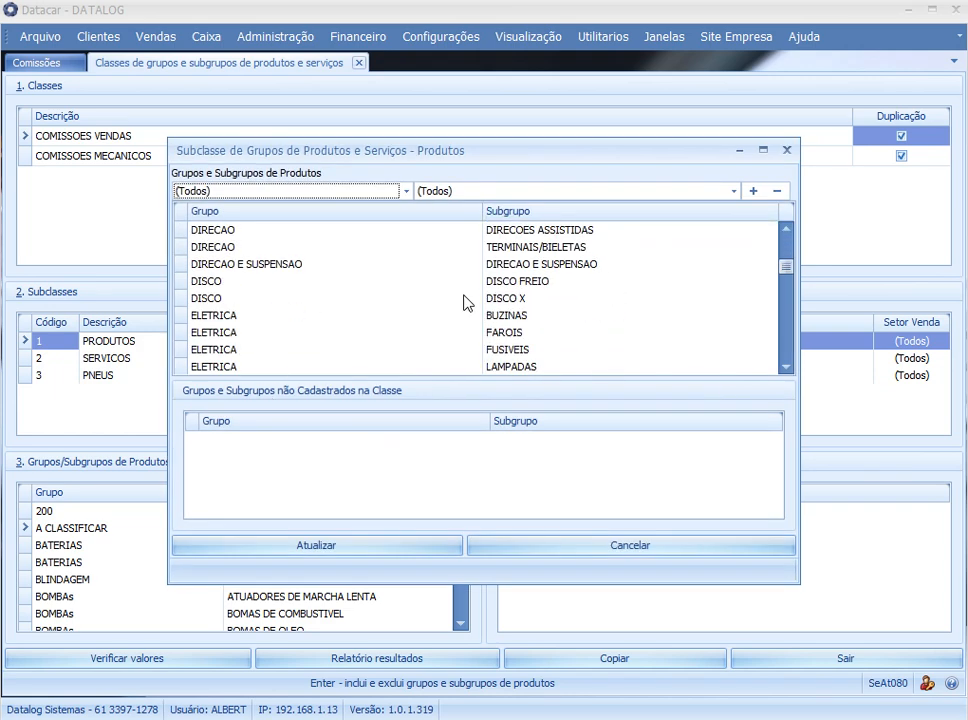
{"action": "scroll", "coordinate": [466, 302], "scroll_direction": "down", "scroll_amount": 6}
{"action": "left_click", "coordinate": [405, 190]}
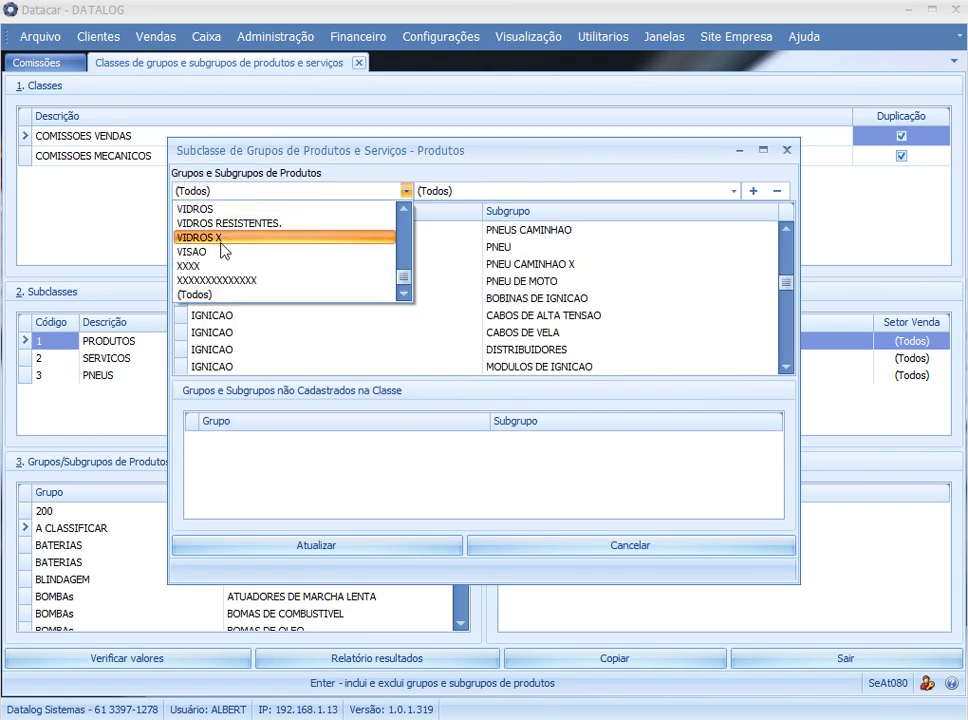
{"action": "scroll", "coordinate": [226, 258], "scroll_direction": "up", "scroll_amount": 3}
{"action": "scroll", "coordinate": [226, 258], "scroll_direction": "up", "scroll_amount": 8}
{"action": "left_click", "coordinate": [225, 240]}
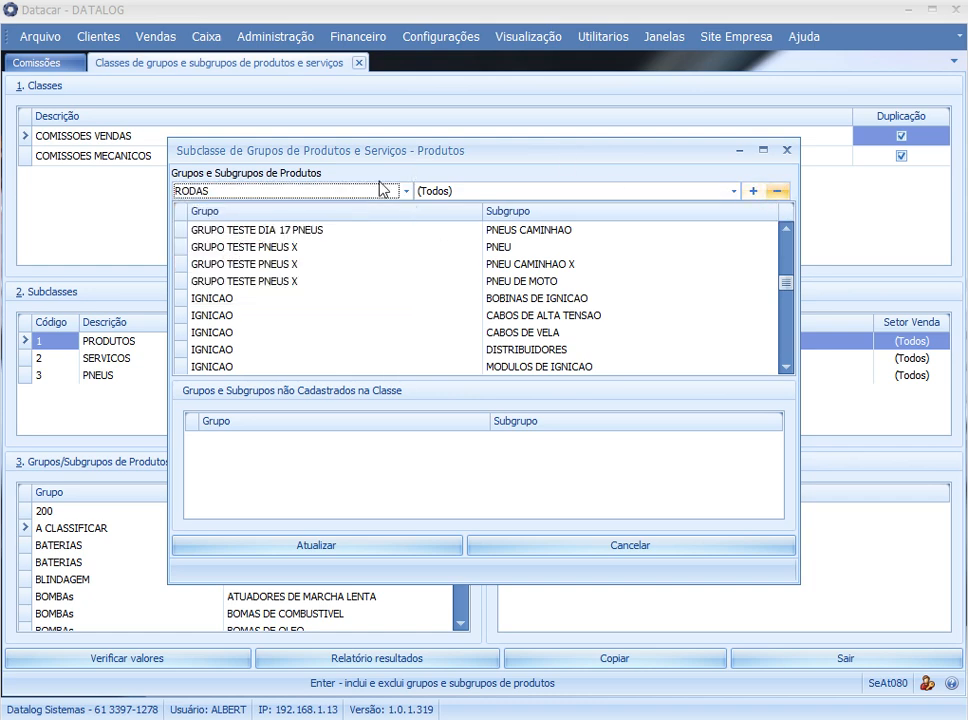
{"action": "left_click", "coordinate": [270, 288]}
{"action": "left_click", "coordinate": [318, 191]}
{"action": "scroll", "coordinate": [253, 292], "scroll_direction": "down", "scroll_amount": 6}
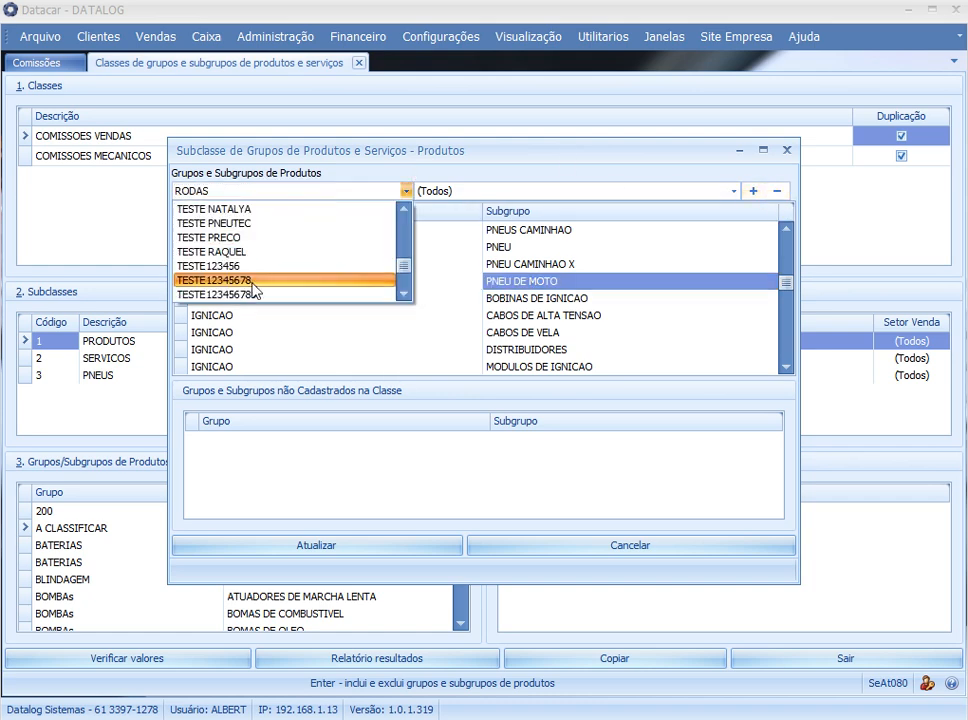
{"action": "left_click", "coordinate": [255, 295]}
Remove PNEU REFORCADO, PNEU TESTE 15 04 and all PNEUS and PNEUS TESTE group entries from the PRODUTOS subclass, and save the assignment.
{"action": "scroll", "coordinate": [270, 305], "scroll_direction": "down", "scroll_amount": 5}
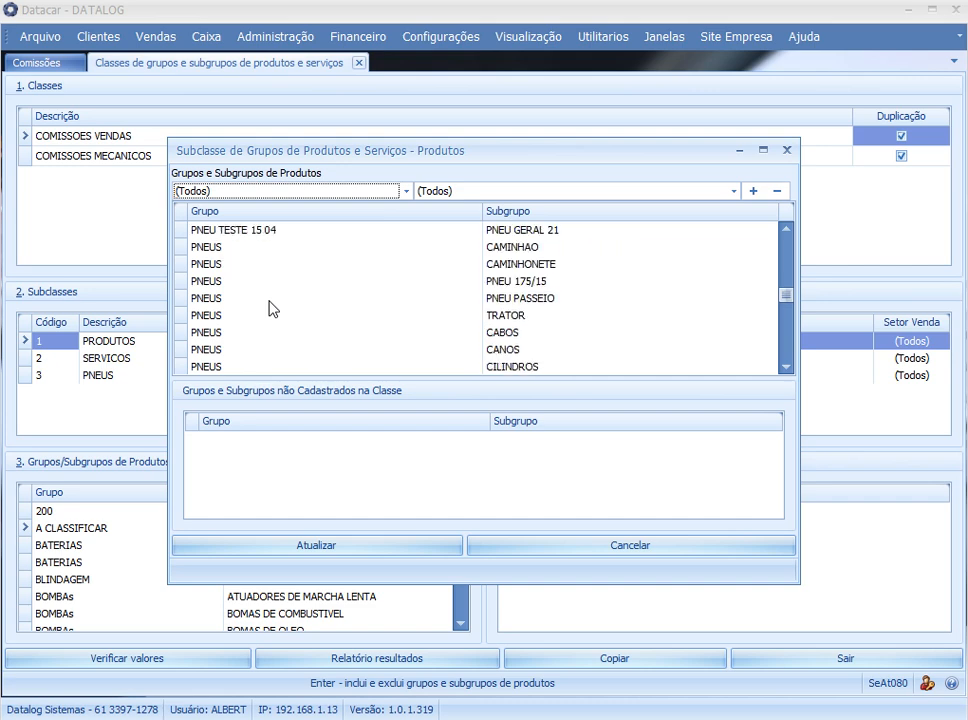
{"action": "scroll", "coordinate": [270, 305], "scroll_direction": "up", "scroll_amount": 1}
{"action": "left_click", "coordinate": [224, 281]}
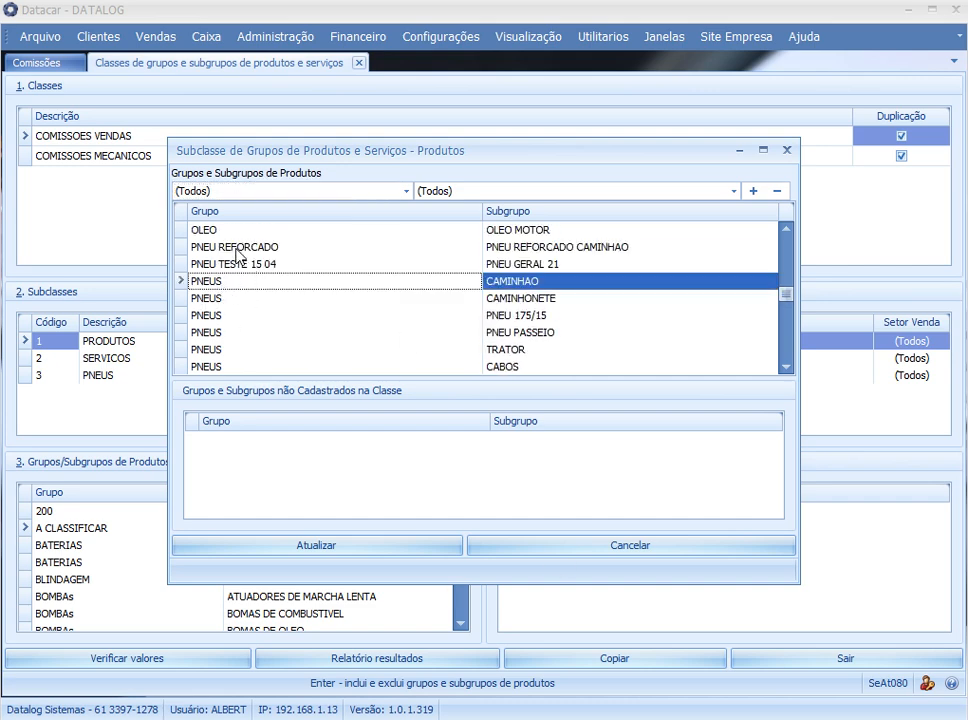
{"action": "left_click", "coordinate": [237, 250]}
{"action": "scroll", "coordinate": [265, 290], "scroll_direction": "up", "scroll_amount": 2}
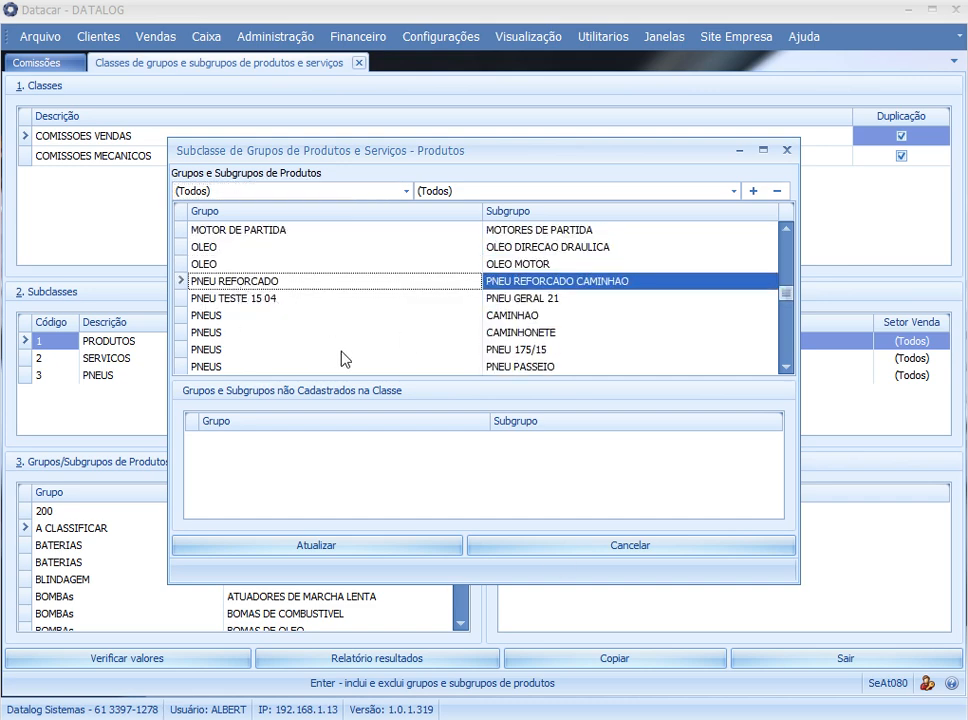
{"action": "scroll", "coordinate": [341, 358], "scroll_direction": "down", "scroll_amount": 7}
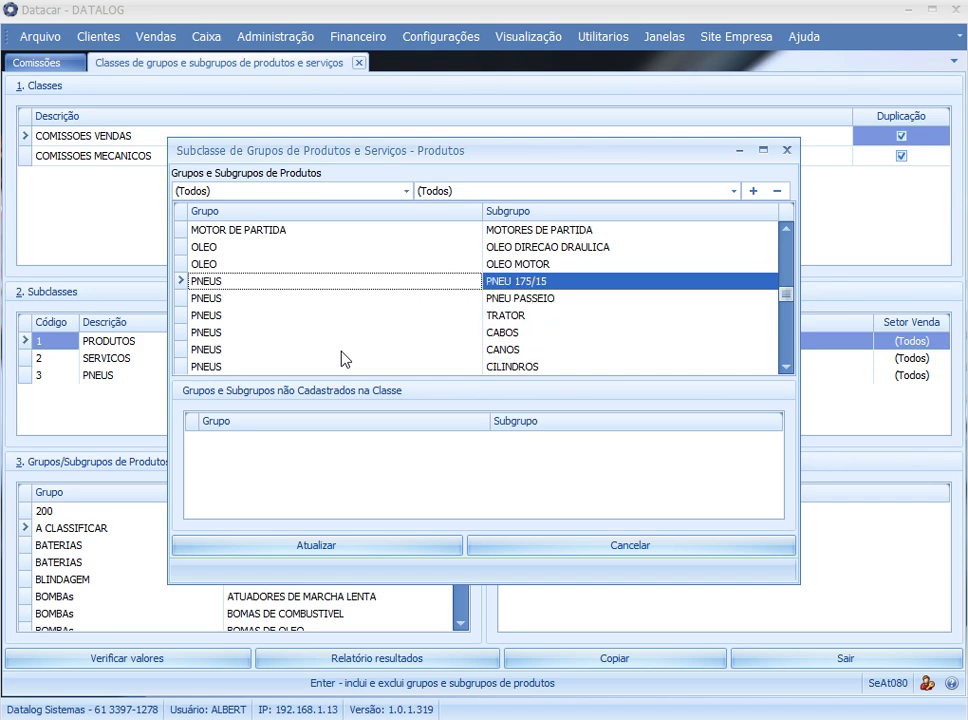
{"action": "scroll", "coordinate": [341, 358], "scroll_direction": "down", "scroll_amount": 15}
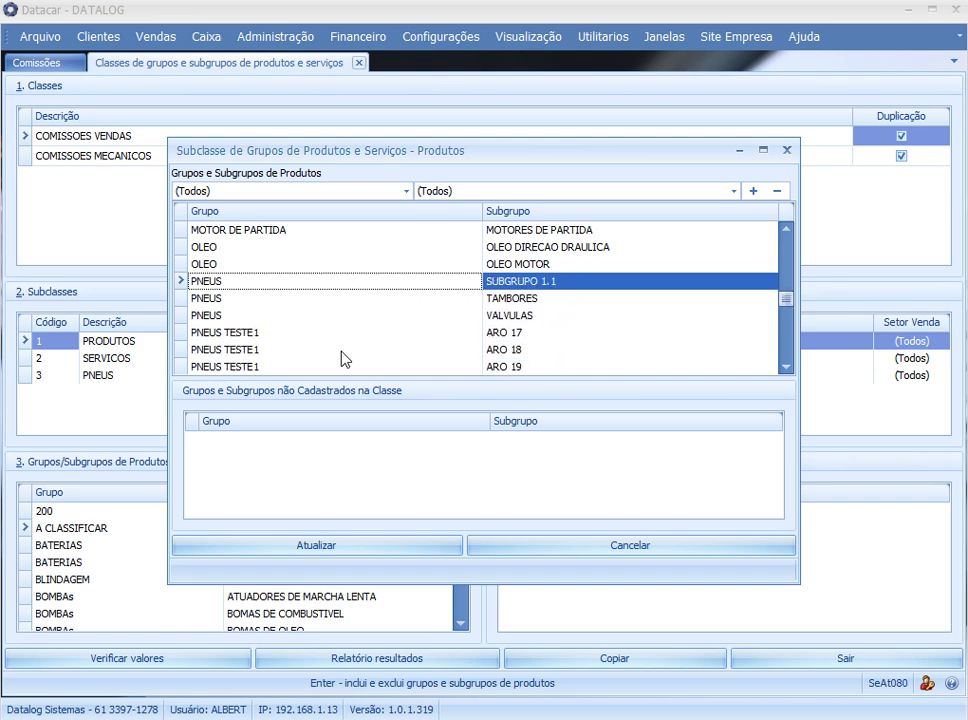
{"action": "scroll", "coordinate": [341, 358], "scroll_direction": "down", "scroll_amount": 5}
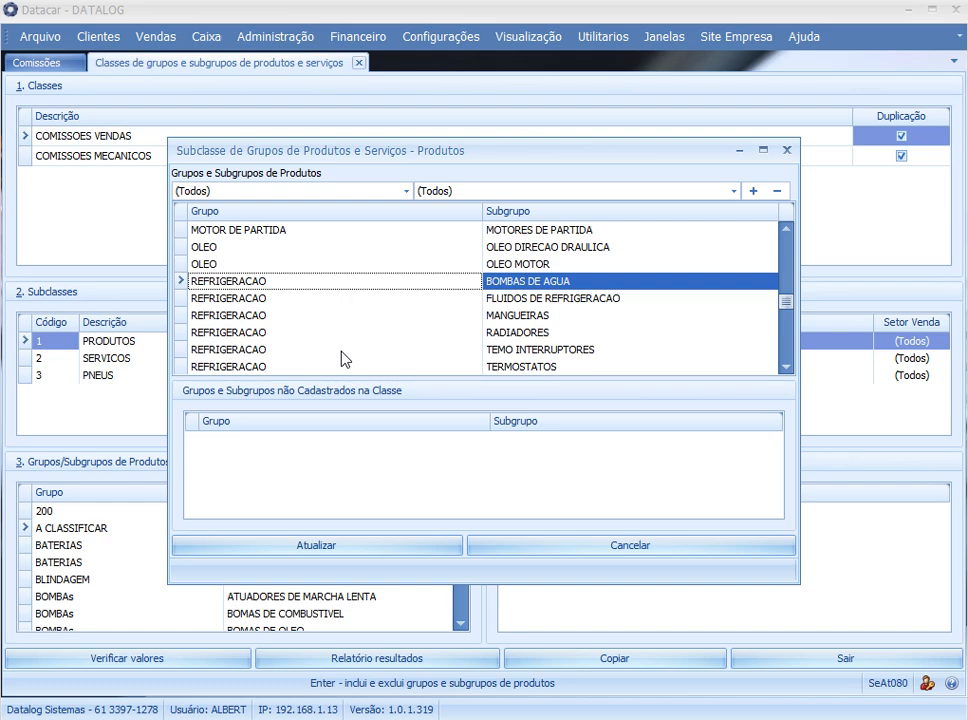
{"action": "left_click", "coordinate": [352, 545]}
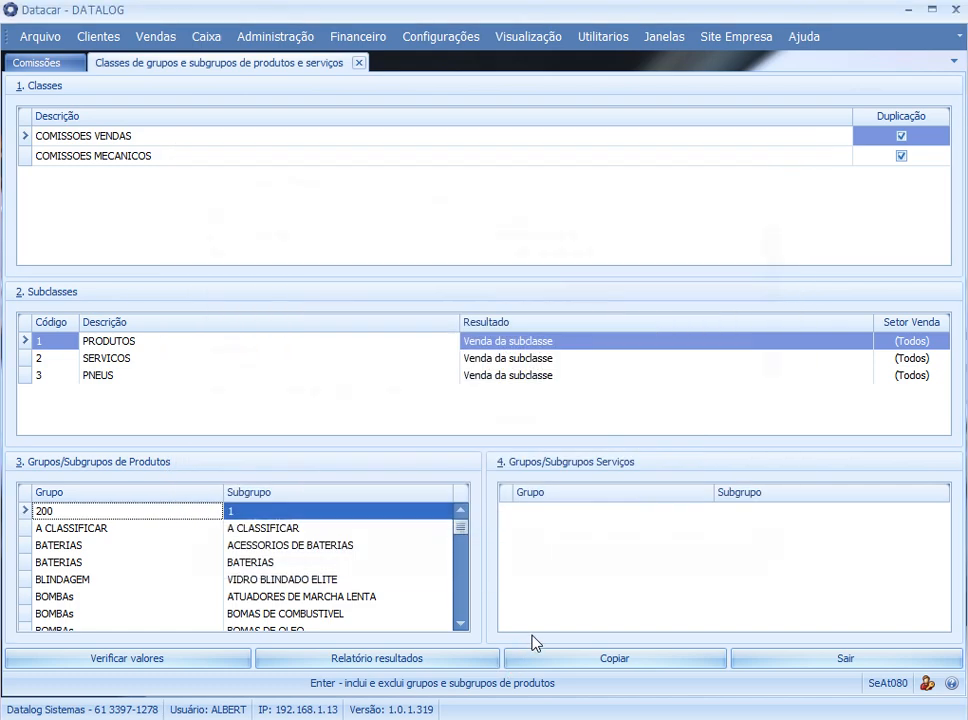
Review the groups assigned to the PRODUTOS, PNEUS and SERVICOS subclasses.
{"action": "left_click_drag", "start_coordinate": [462, 528], "coordinate": [456, 560]}
{"action": "left_click", "coordinate": [103, 378]}
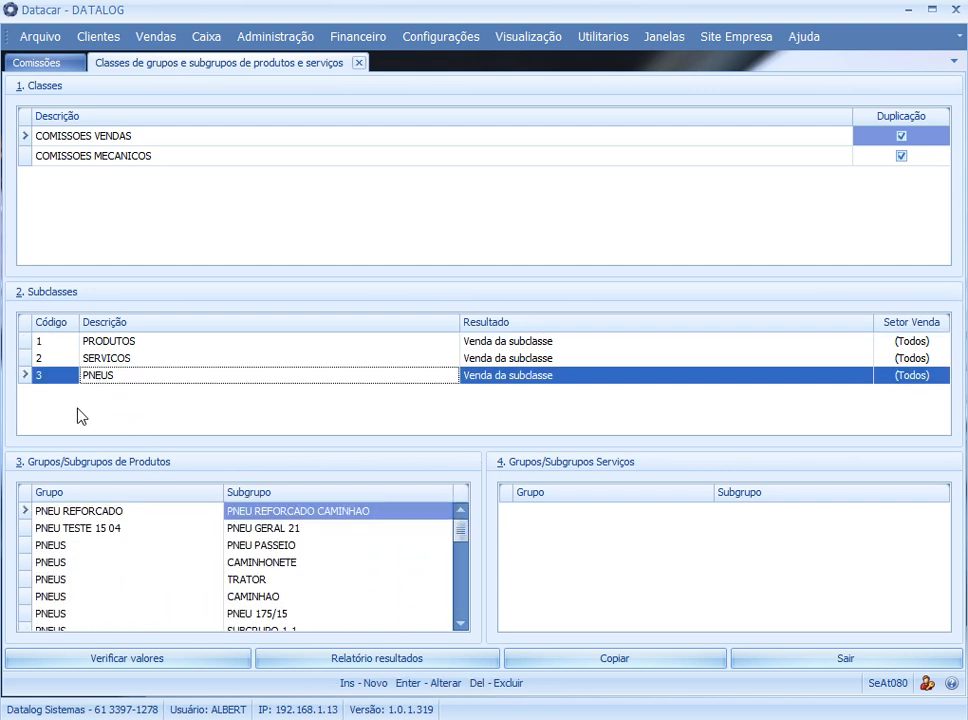
{"action": "left_click", "coordinate": [141, 362]}
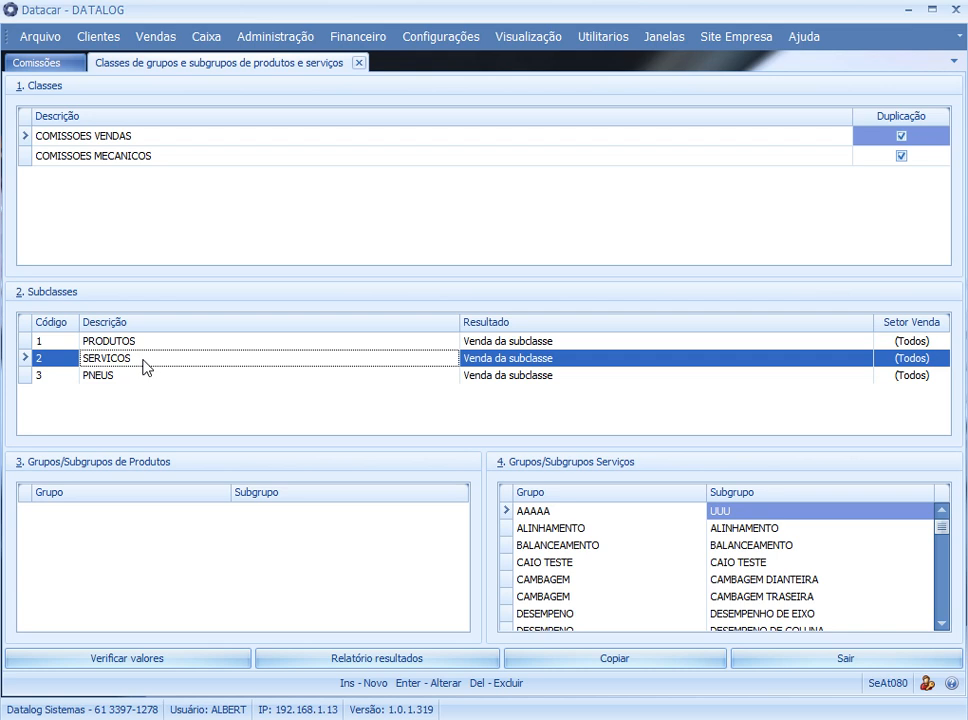
Add a subclass to COMISSOES VENDAS with code 4 and description SEM COMISSÃO, keeping result Venda da subclasse and sector (Todos), and save it.
{"action": "left_click_drag", "start_coordinate": [135, 413], "coordinate": [134, 411]}
{"action": "key", "text": "Insert"}
{"action": "type", "text": "4"}
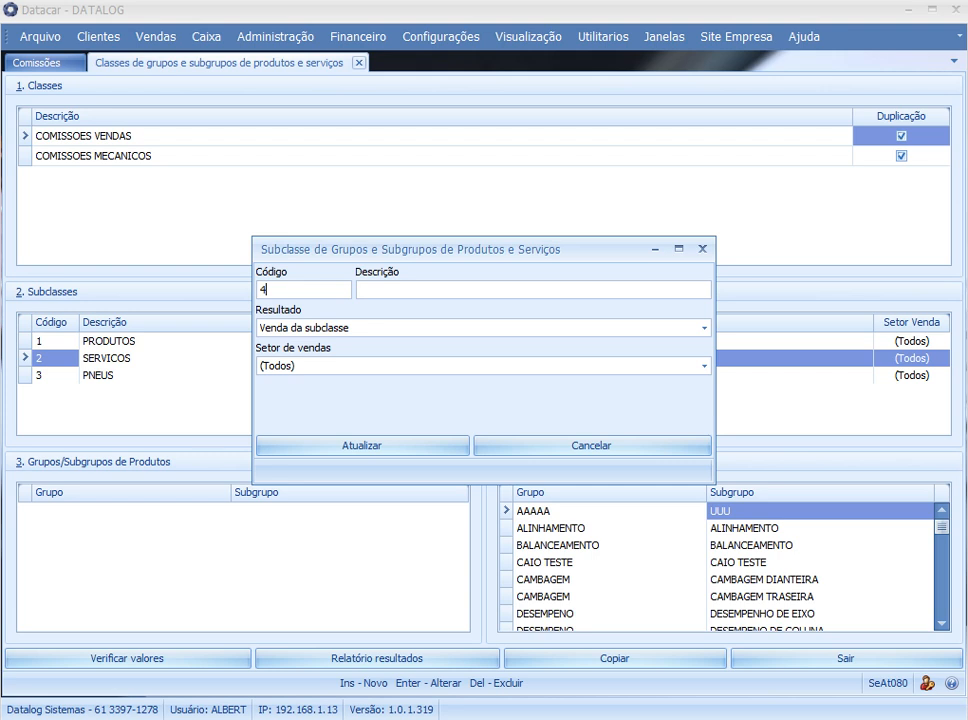
{"action": "key", "text": "Tab"}
{"action": "type", "text": "SEM COMISSÃ"}
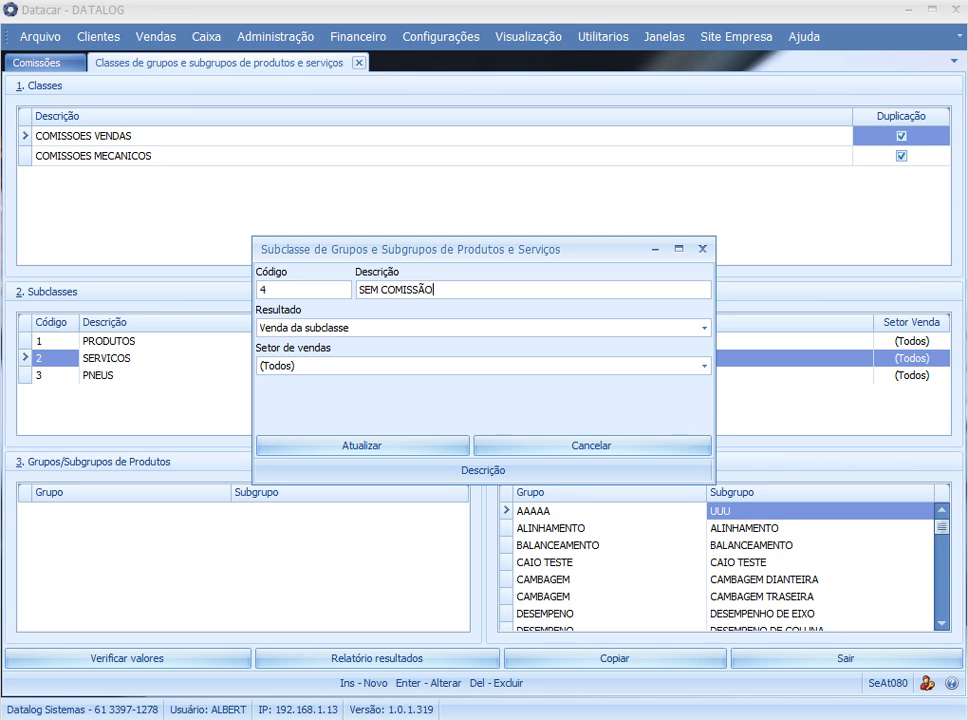
{"action": "left_click", "coordinate": [363, 435]}
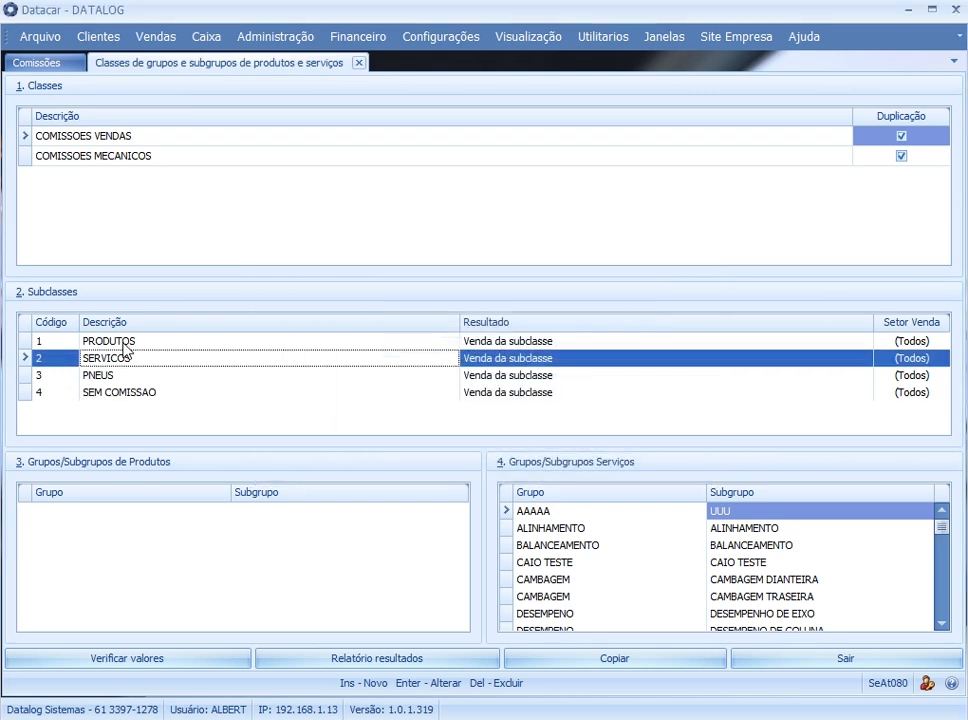
Assign product group 200 with subgroup 1 to the SEM COMISSAO subclass and save the assignment.
{"action": "left_click", "coordinate": [110, 393]}
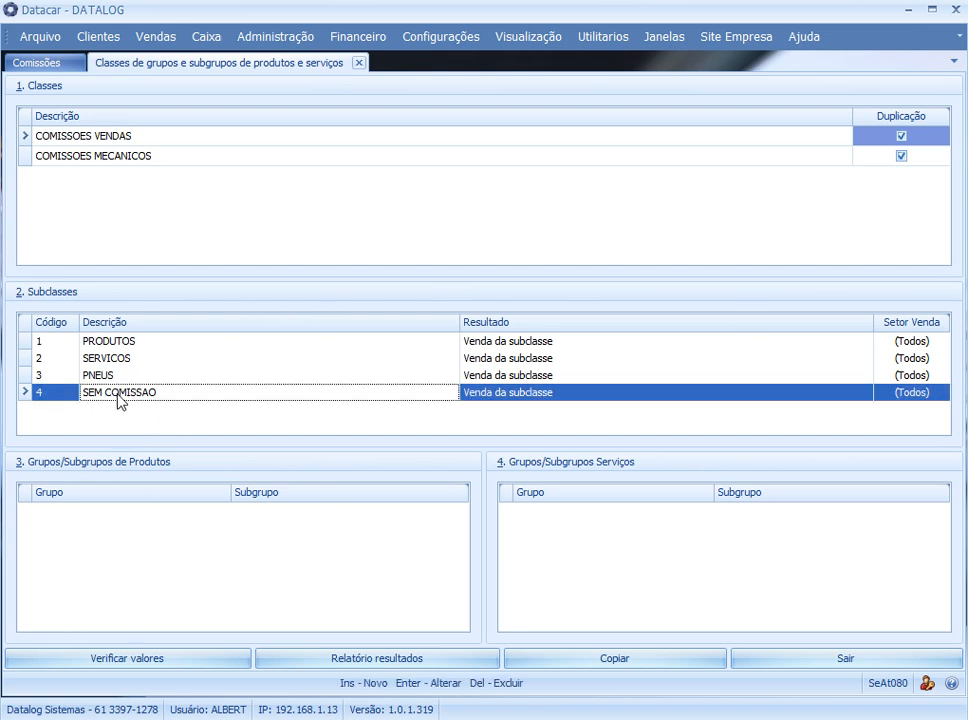
{"action": "left_click", "coordinate": [207, 549]}
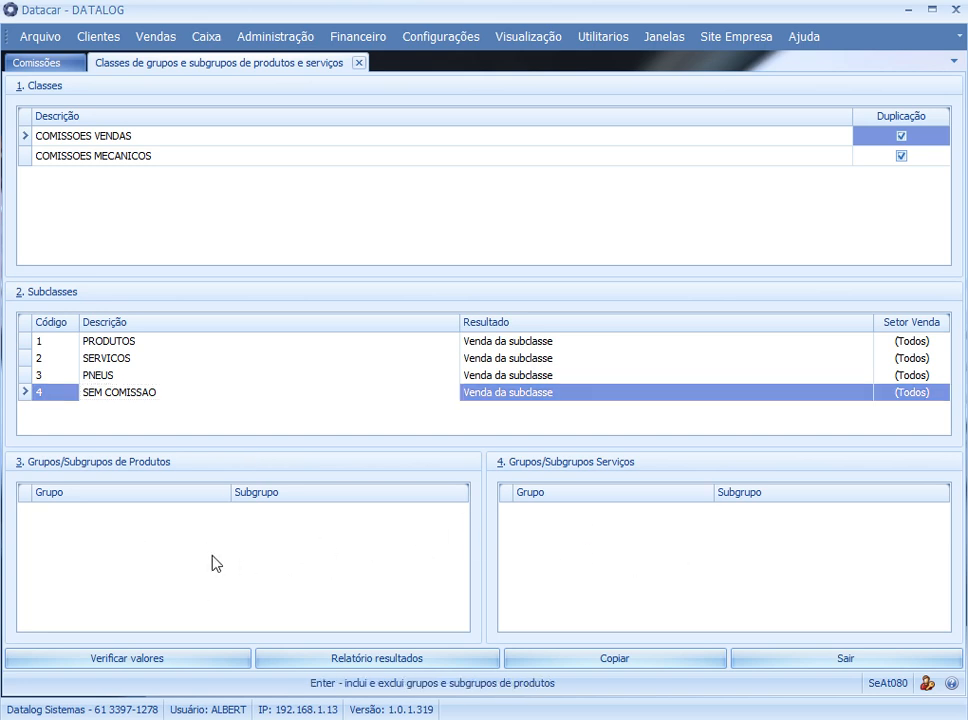
{"action": "key", "text": "Return"}
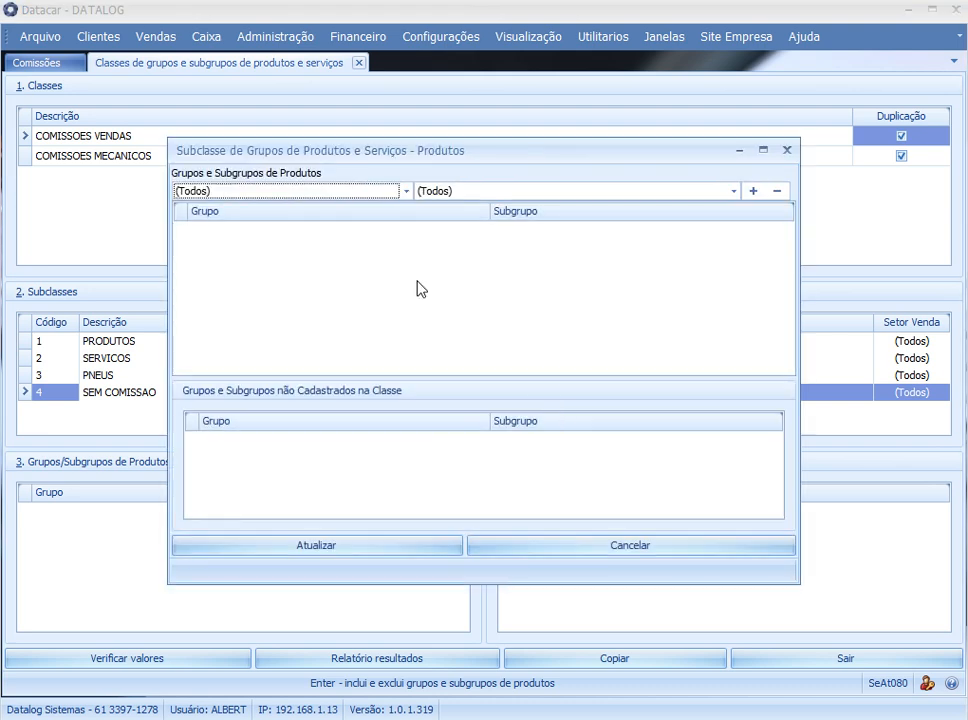
{"action": "left_click", "coordinate": [303, 194]}
{"action": "scroll", "coordinate": [277, 270], "scroll_direction": "up", "scroll_amount": 6}
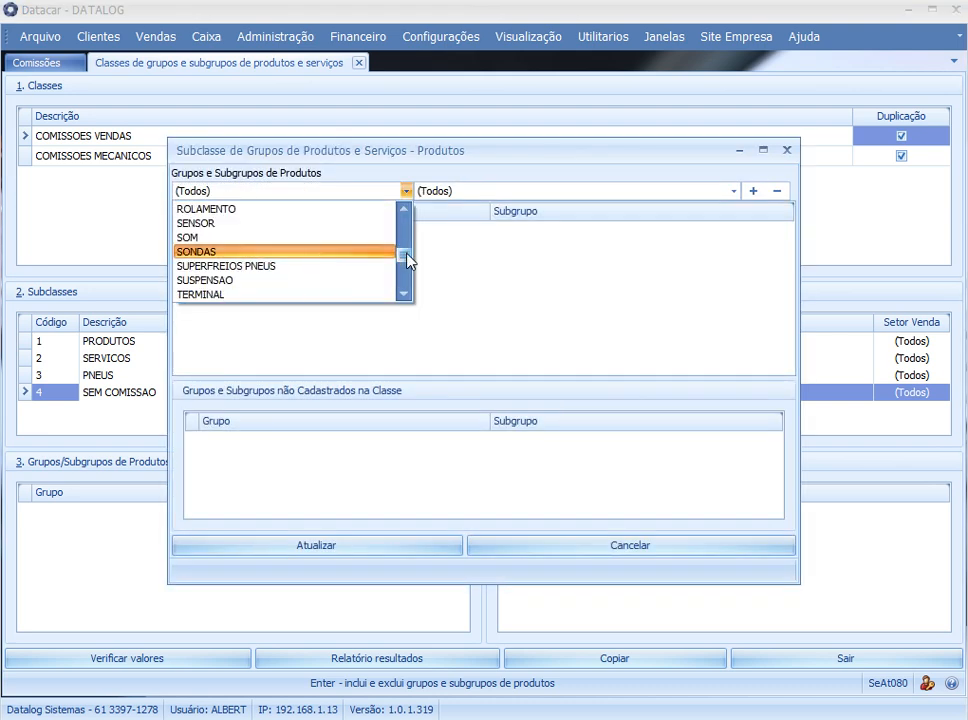
{"action": "left_click_drag", "start_coordinate": [405, 256], "coordinate": [401, 218]}
{"action": "left_click", "coordinate": [240, 210]}
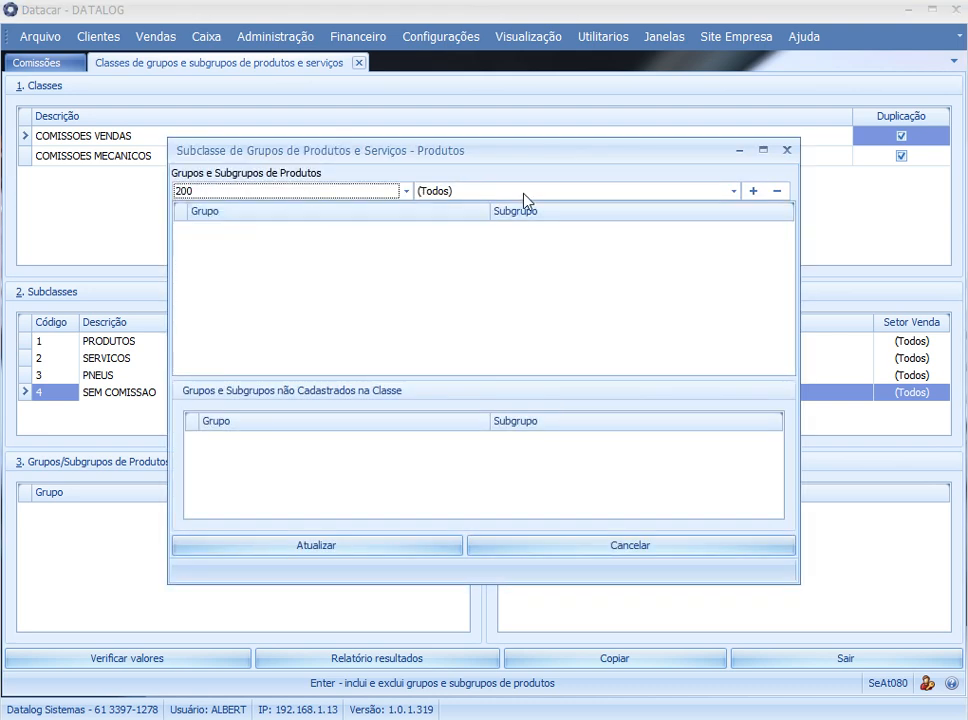
{"action": "left_click", "coordinate": [518, 192]}
{"action": "left_click", "coordinate": [484, 212]}
{"action": "left_click", "coordinate": [748, 191]}
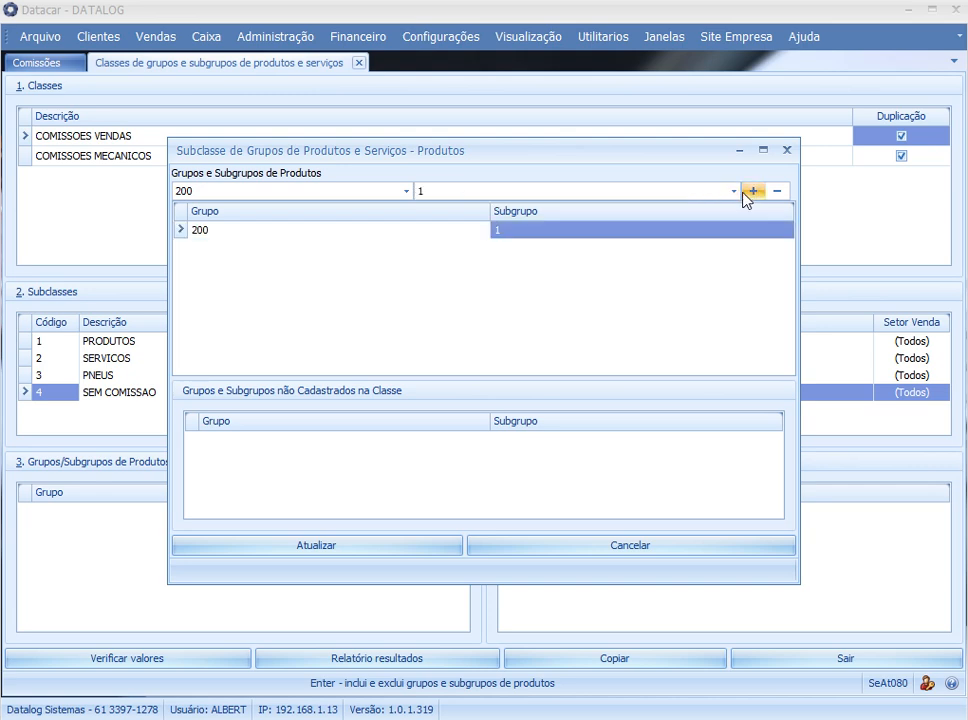
{"action": "left_click", "coordinate": [300, 548]}
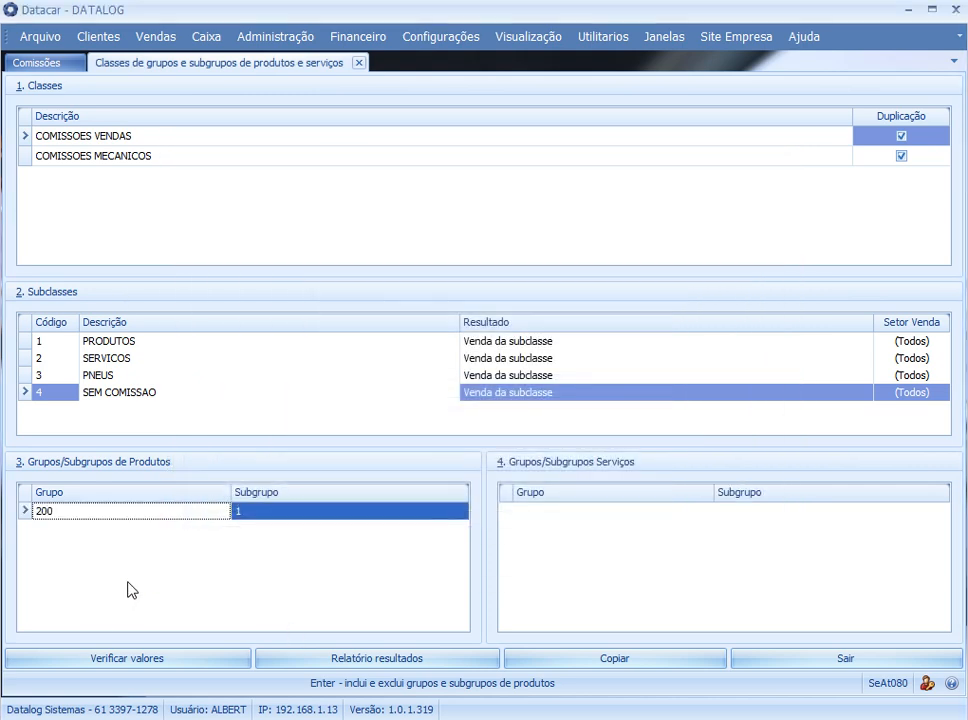
Assign service group AAAAA with subgroup UUU to the SEM COMISSAO subclass and save the assignment.
{"action": "left_click", "coordinate": [632, 548]}
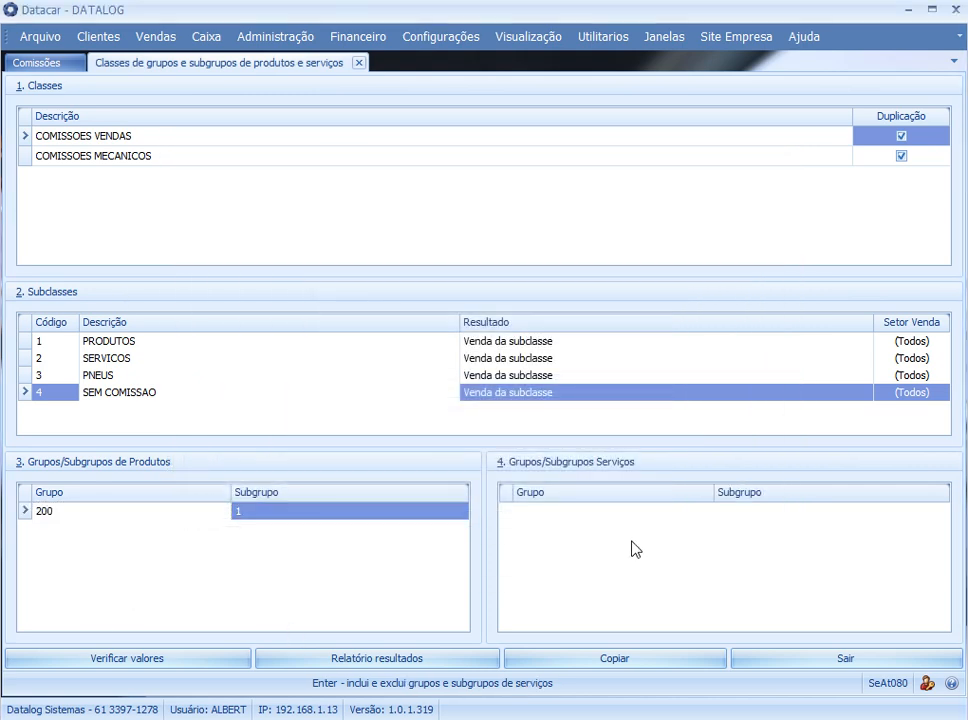
{"action": "key", "text": "Return"}
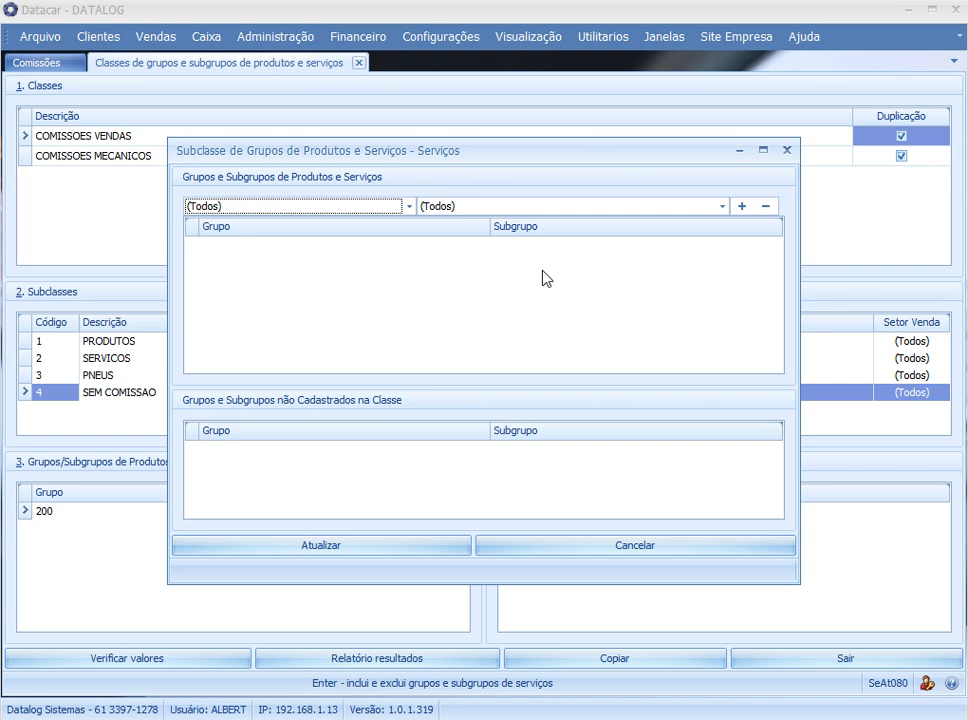
{"action": "left_click", "coordinate": [346, 208]}
{"action": "scroll", "coordinate": [341, 281], "scroll_direction": "up", "scroll_amount": 5}
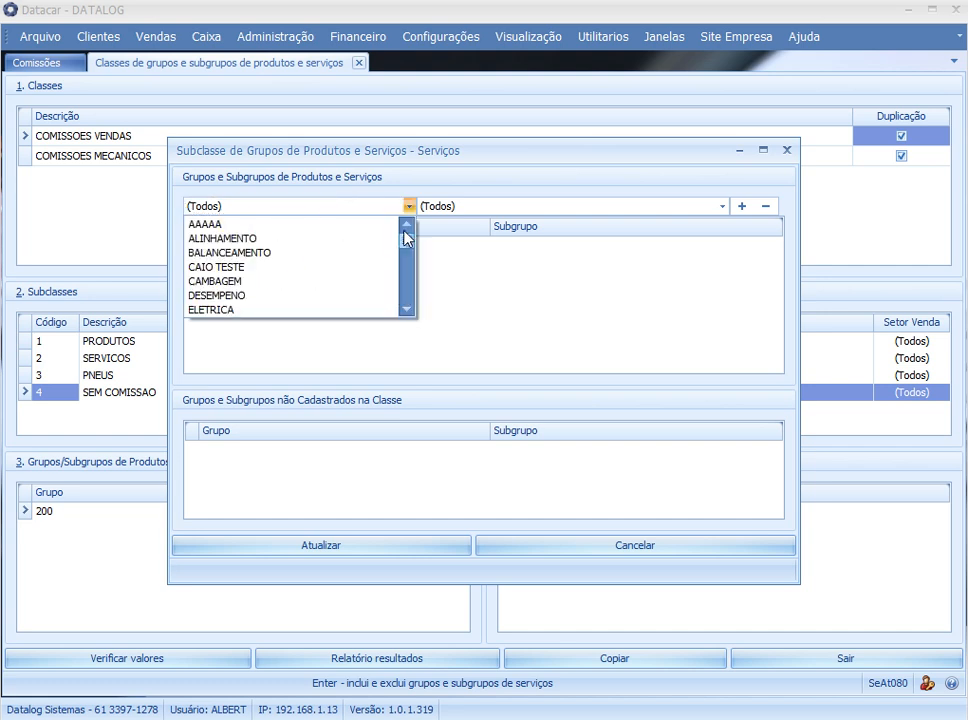
{"action": "left_click", "coordinate": [209, 224]}
{"action": "left_click", "coordinate": [547, 205]}
{"action": "left_click", "coordinate": [478, 218]}
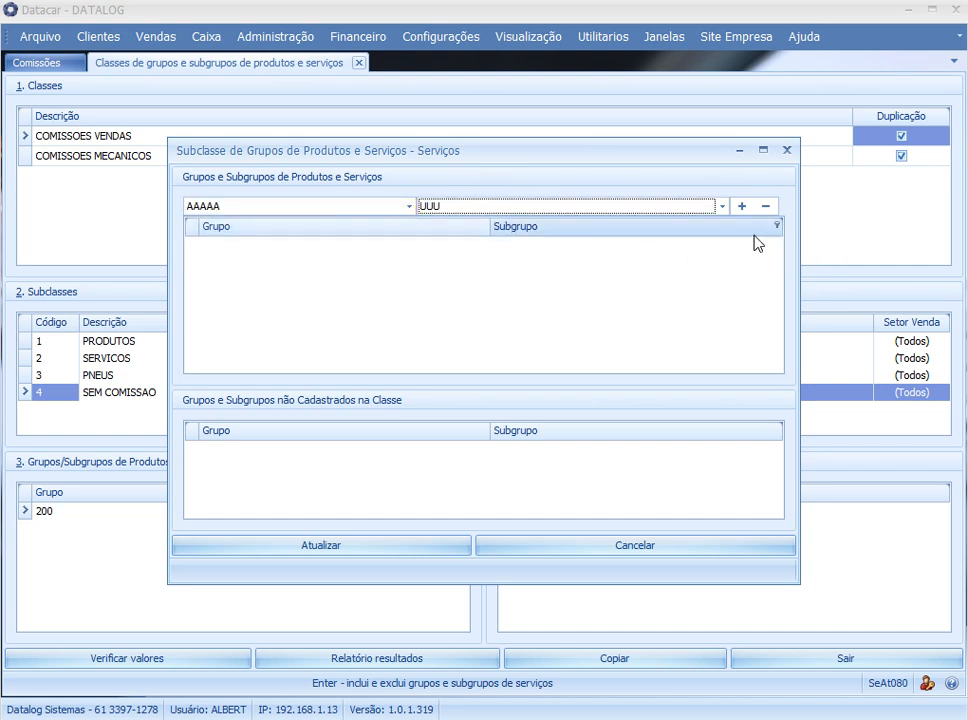
{"action": "left_click", "coordinate": [742, 206]}
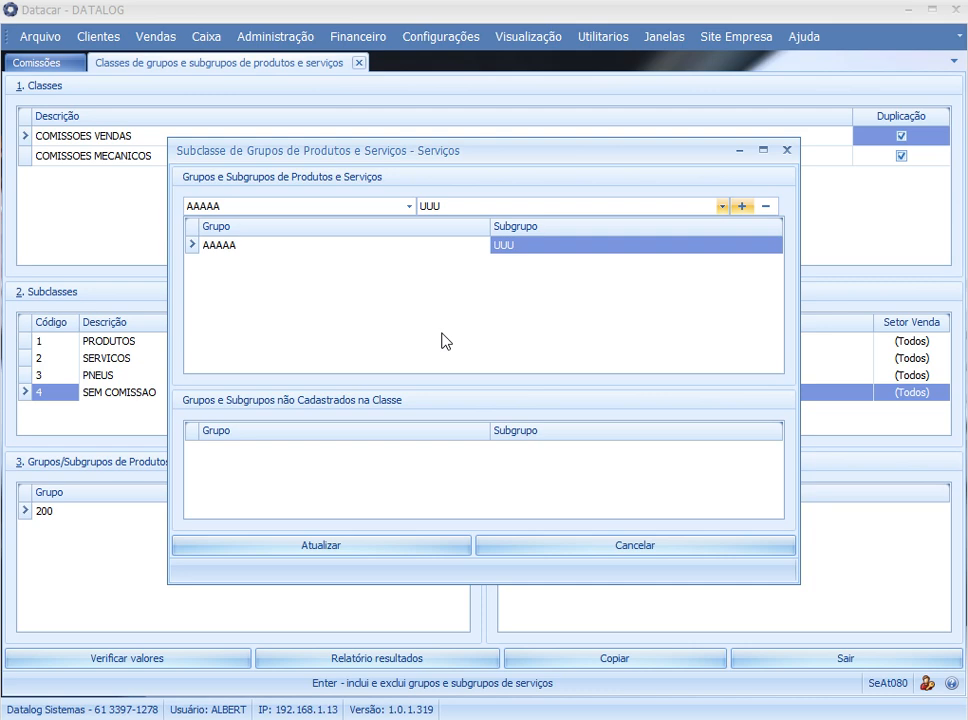
{"action": "left_click", "coordinate": [389, 543]}
{"action": "left_click", "coordinate": [314, 513]}
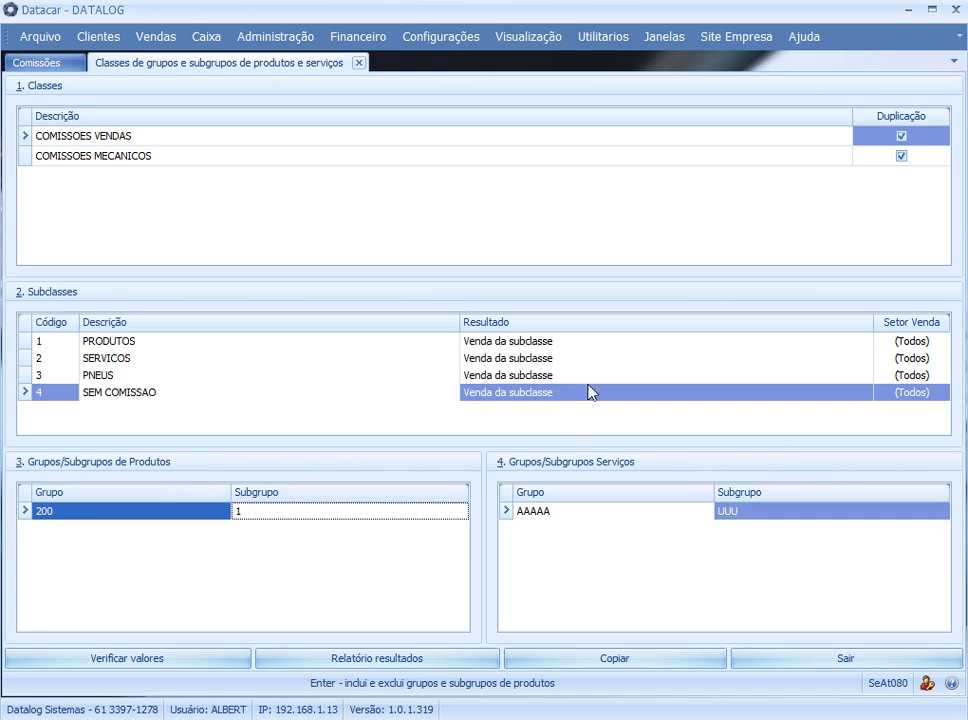
Remove product group 200 with subgroup 1 from the PRODUTOS subclass and save the assignment.
{"action": "left_click", "coordinate": [108, 342]}
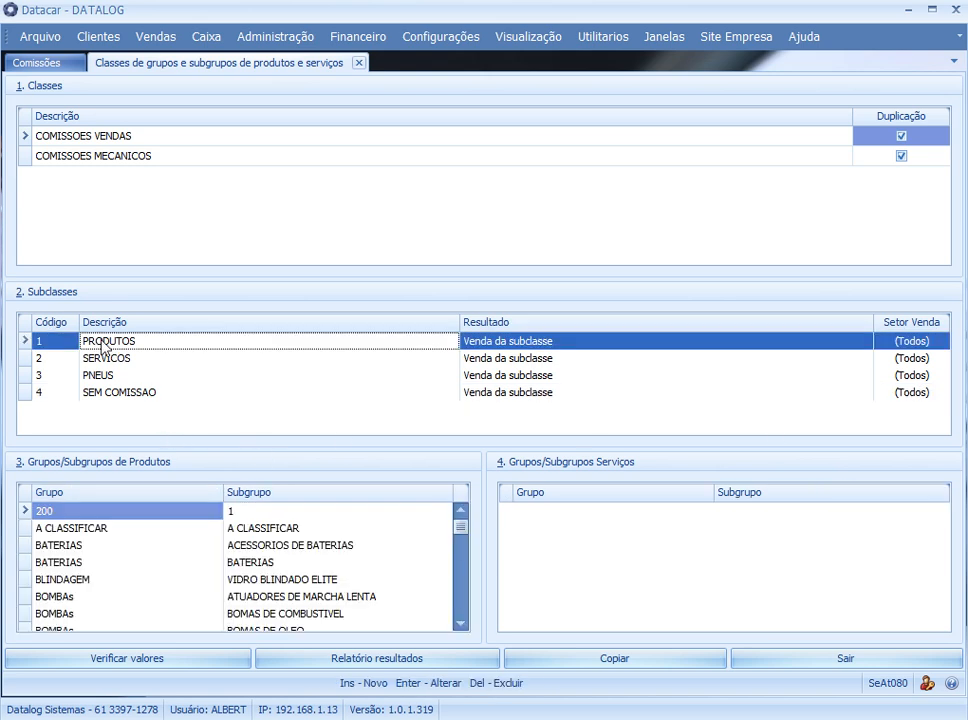
{"action": "left_click", "coordinate": [120, 358]}
{"action": "left_click", "coordinate": [152, 393]}
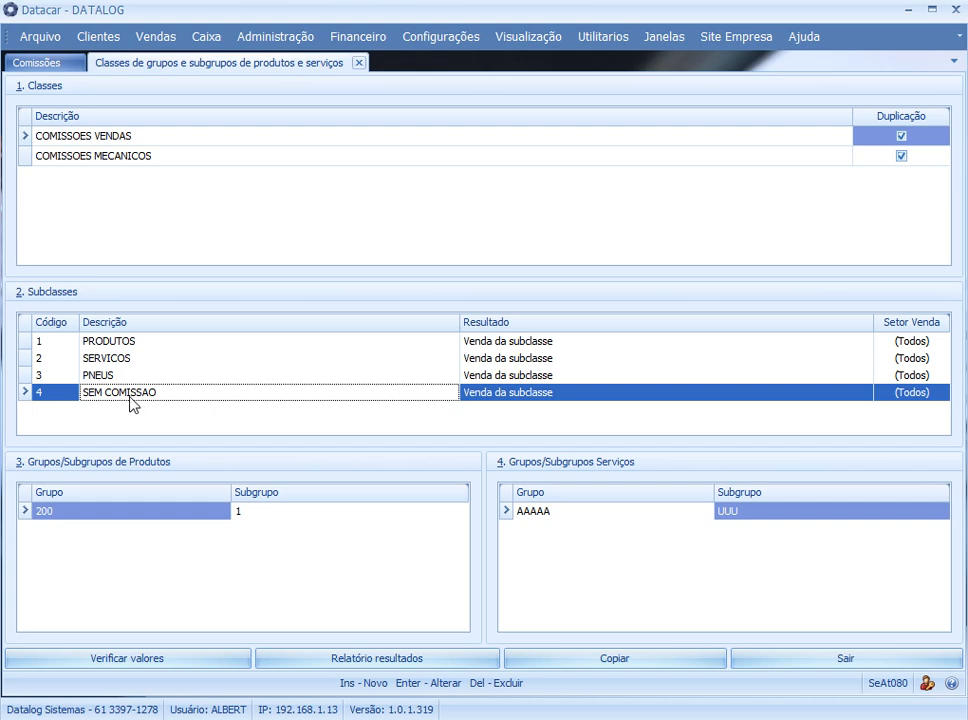
{"action": "left_click", "coordinate": [120, 342]}
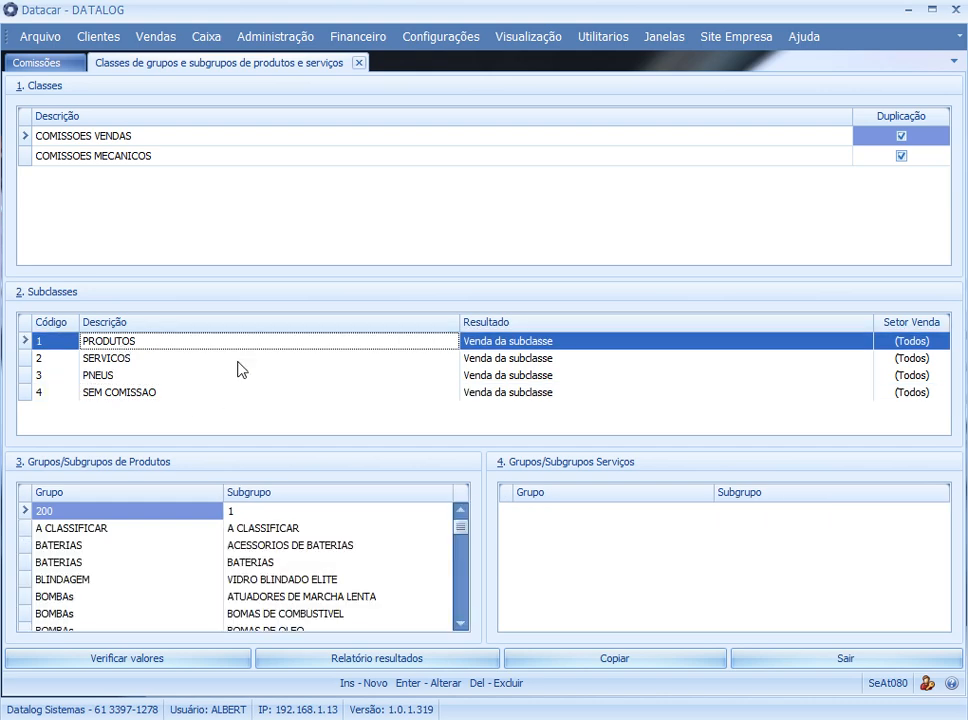
{"action": "left_click", "coordinate": [168, 560]}
{"action": "left_click", "coordinate": [130, 531]}
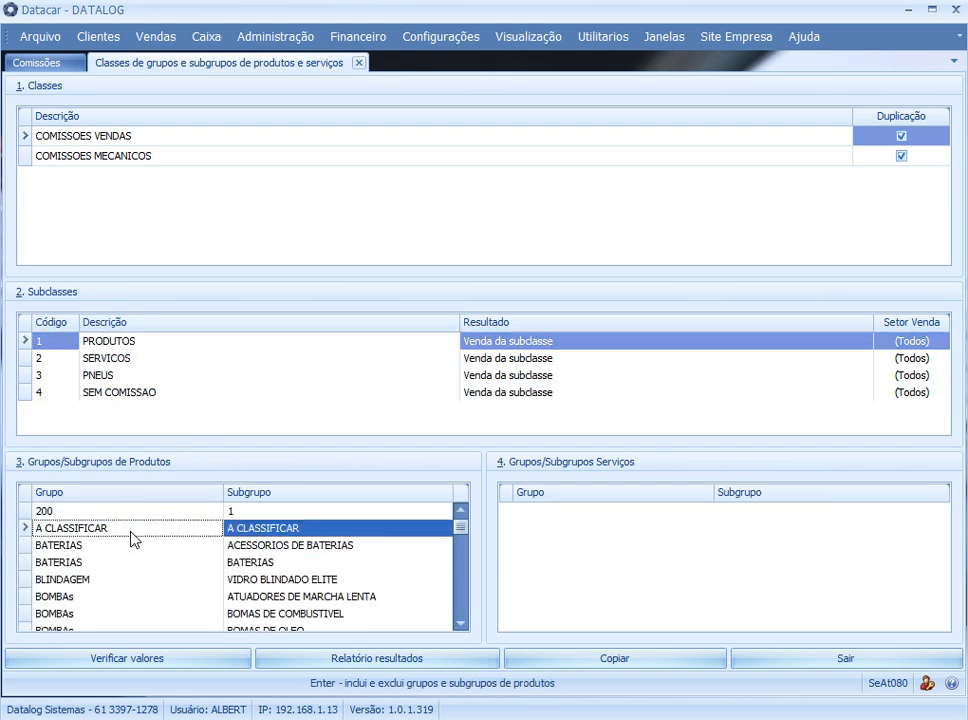
{"action": "key", "text": "Return"}
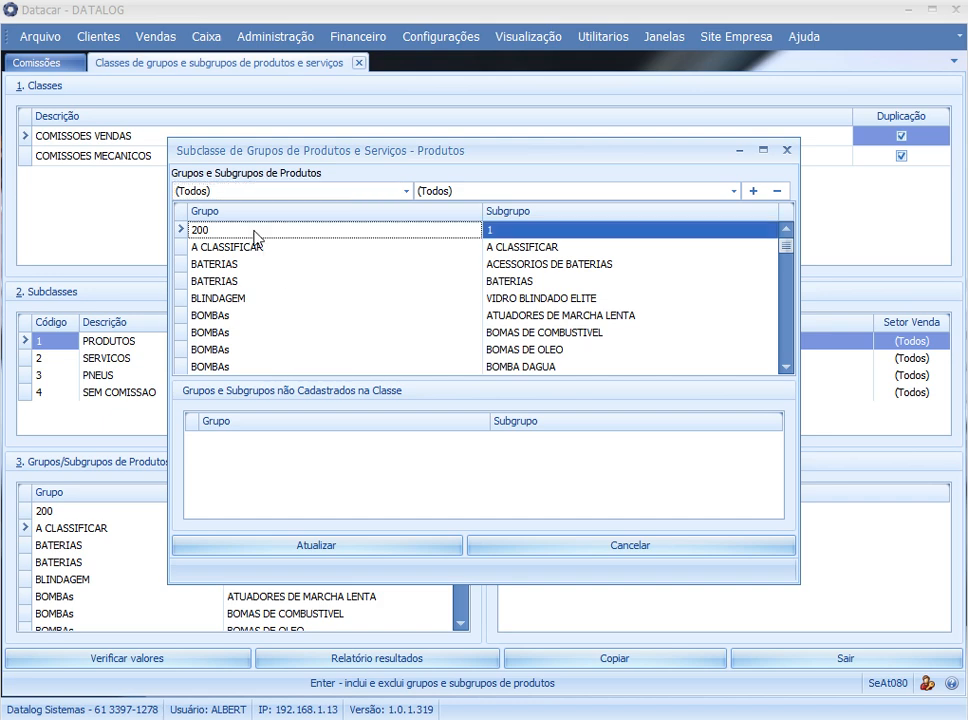
{"action": "key", "text": "Delete"}
{"action": "left_click", "coordinate": [372, 546]}
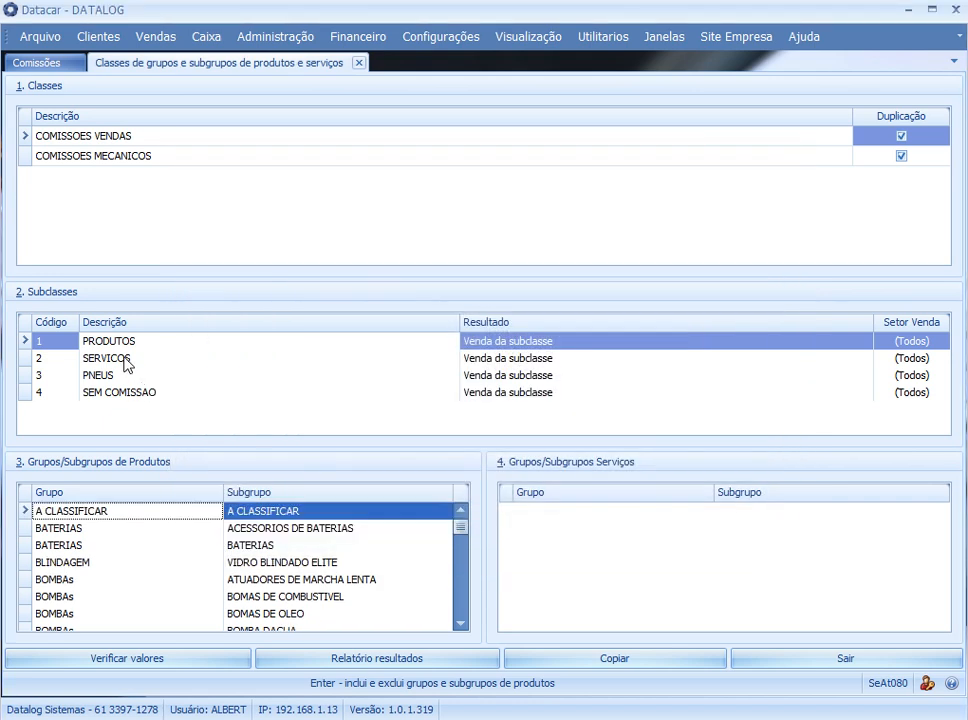
Remove service group AAAAA with subgroup UUU from the SERVICOS subclass and save the assignment.
{"action": "left_click", "coordinate": [125, 360]}
{"action": "left_click", "coordinate": [713, 549]}
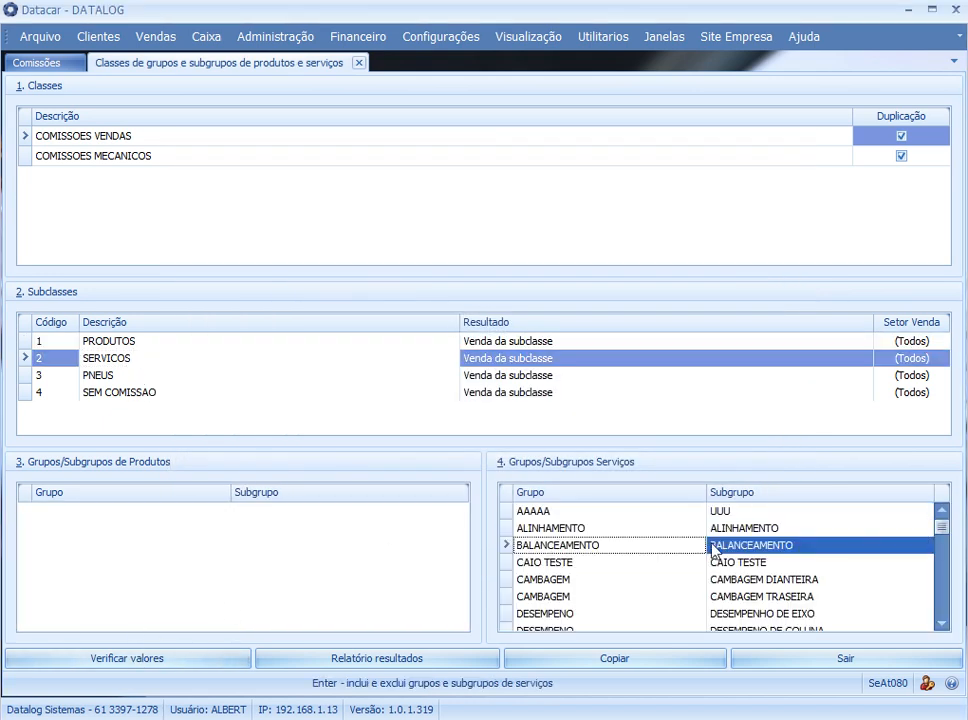
{"action": "left_click", "coordinate": [730, 512]}
{"action": "key", "text": "Return"}
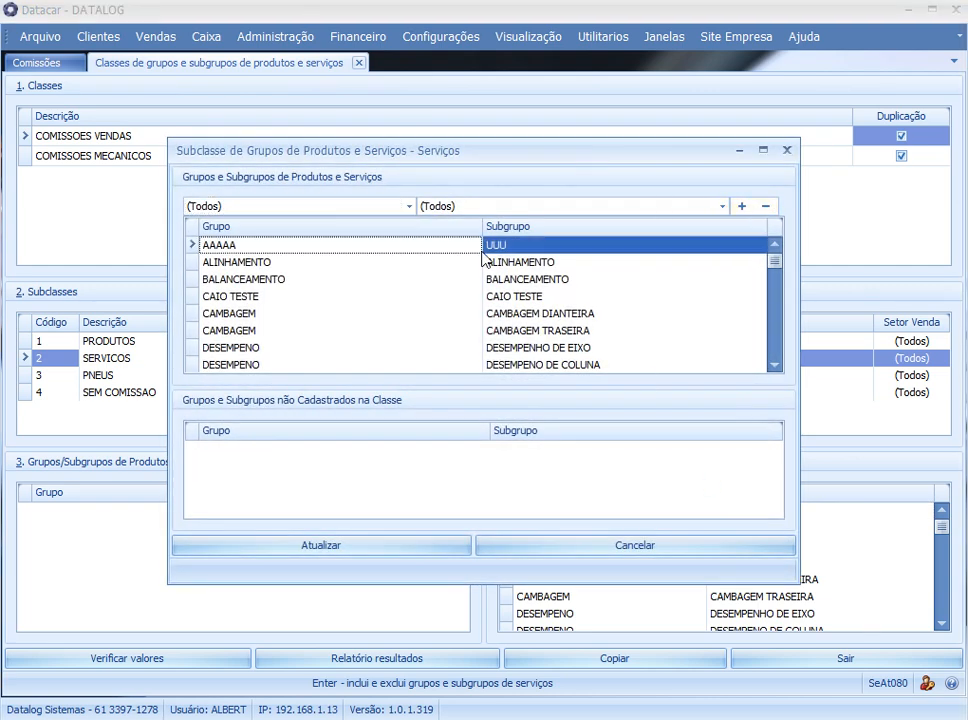
{"action": "key", "text": "Return"}
{"action": "left_click", "coordinate": [290, 544]}
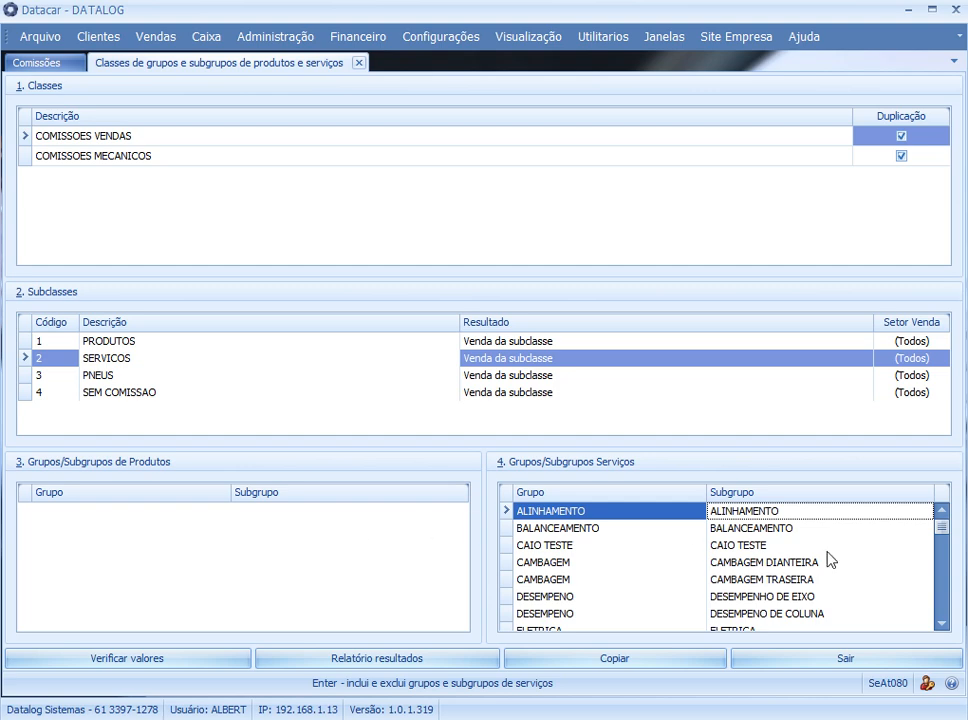
Review the product and service groups assigned to each of the four COMISSOES VENDAS subclasses.
{"action": "left_click_drag", "start_coordinate": [945, 529], "coordinate": [946, 549]}
{"action": "scroll", "coordinate": [945, 600], "scroll_direction": "up", "scroll_amount": 5}
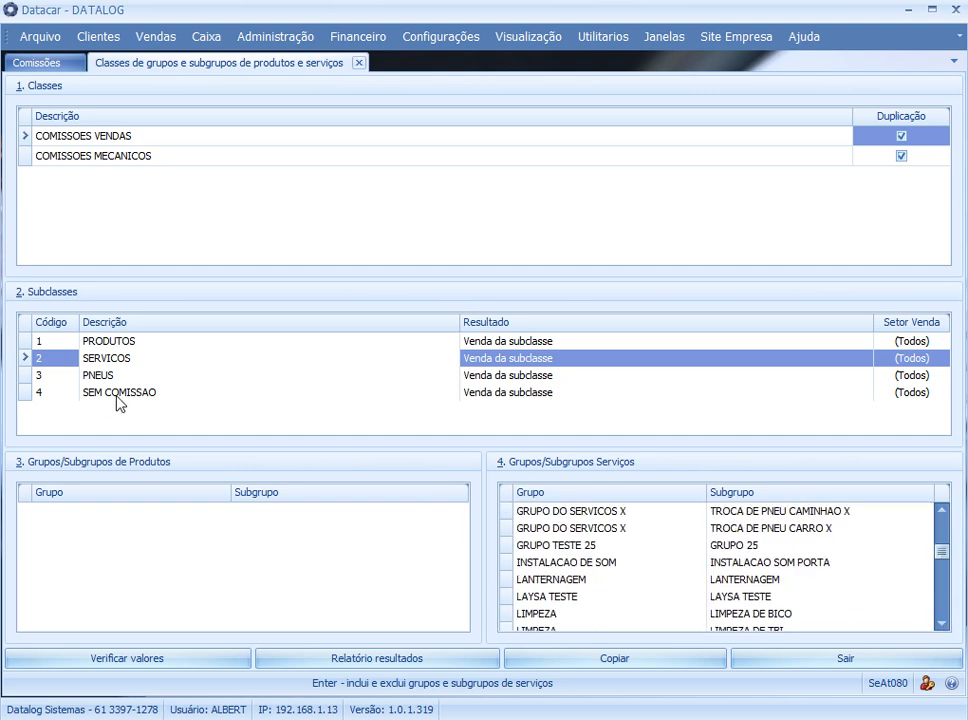
{"action": "left_click", "coordinate": [114, 393]}
{"action": "left_click", "coordinate": [119, 357]}
{"action": "left_click", "coordinate": [115, 341]}
{"action": "left_click", "coordinate": [106, 376]}
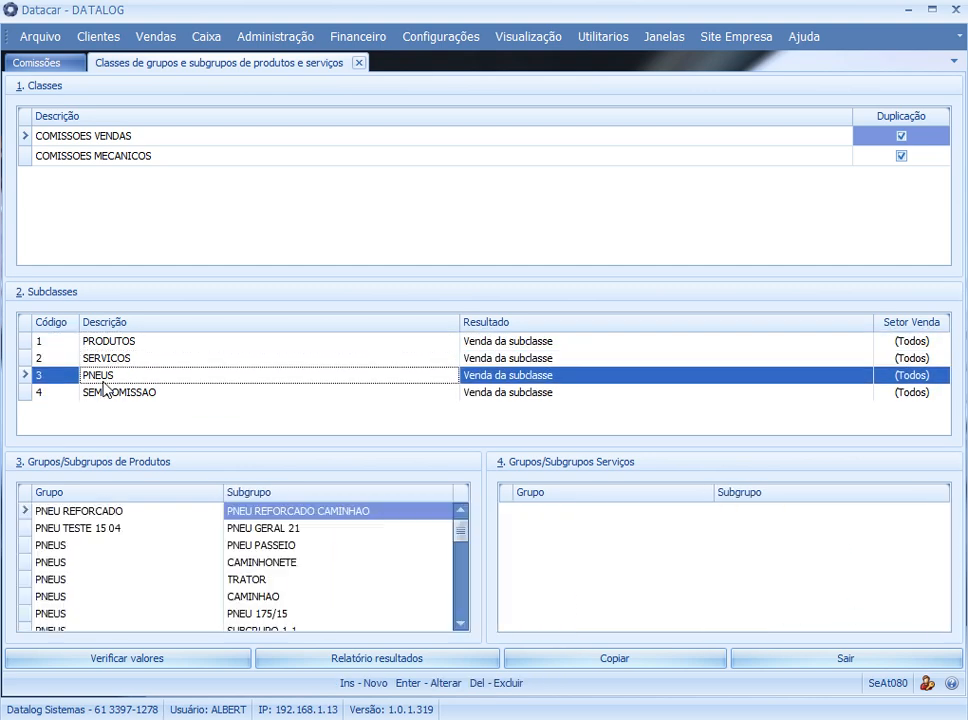
{"action": "left_click", "coordinate": [95, 392]}
{"action": "left_click", "coordinate": [100, 358]}
{"action": "left_click", "coordinate": [114, 343]}
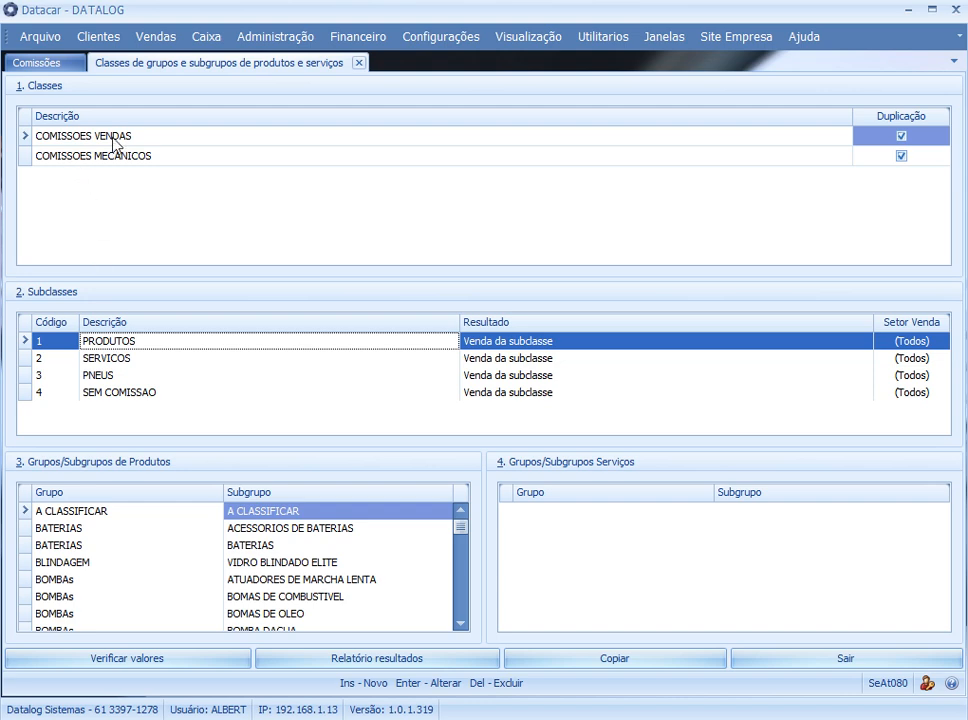
{"action": "left_click", "coordinate": [124, 393]}
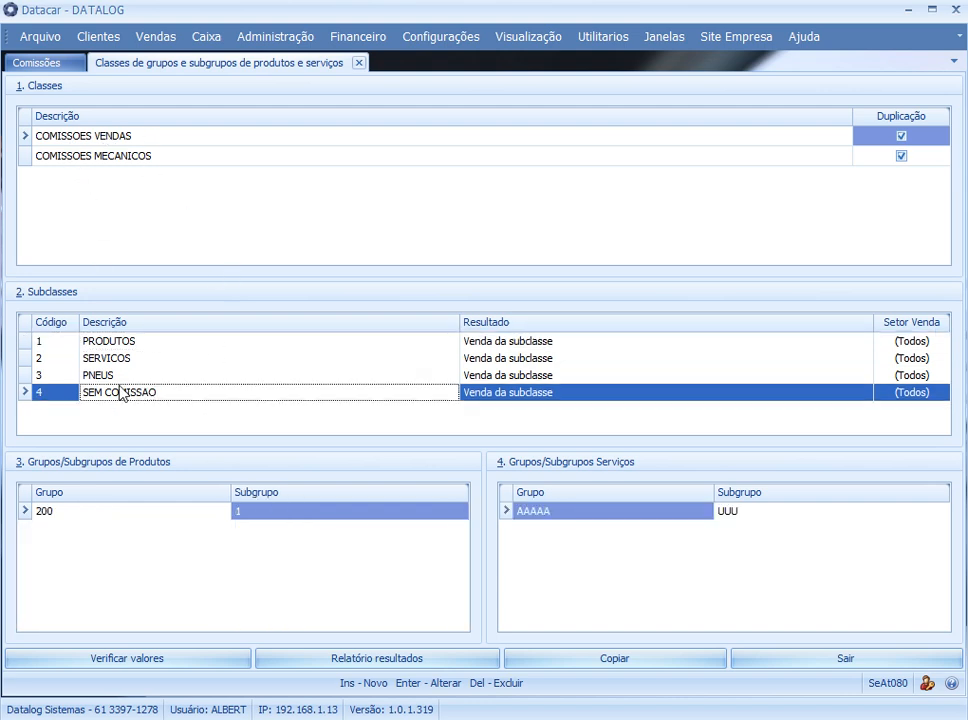
{"action": "left_click", "coordinate": [112, 375]}
{"action": "left_click", "coordinate": [110, 343]}
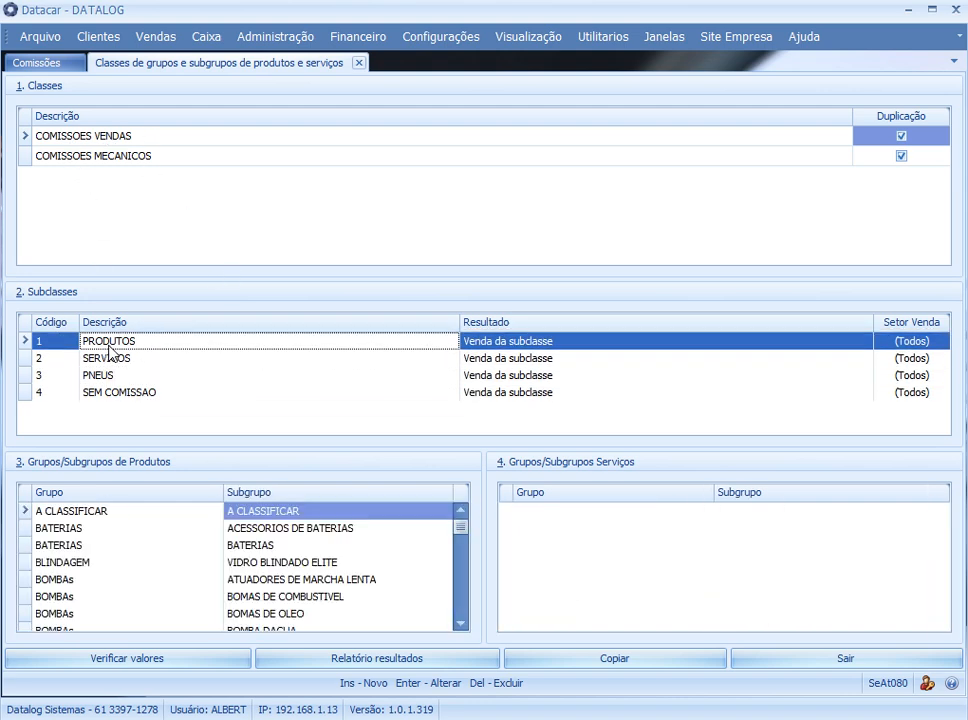
{"action": "left_click", "coordinate": [148, 394]}
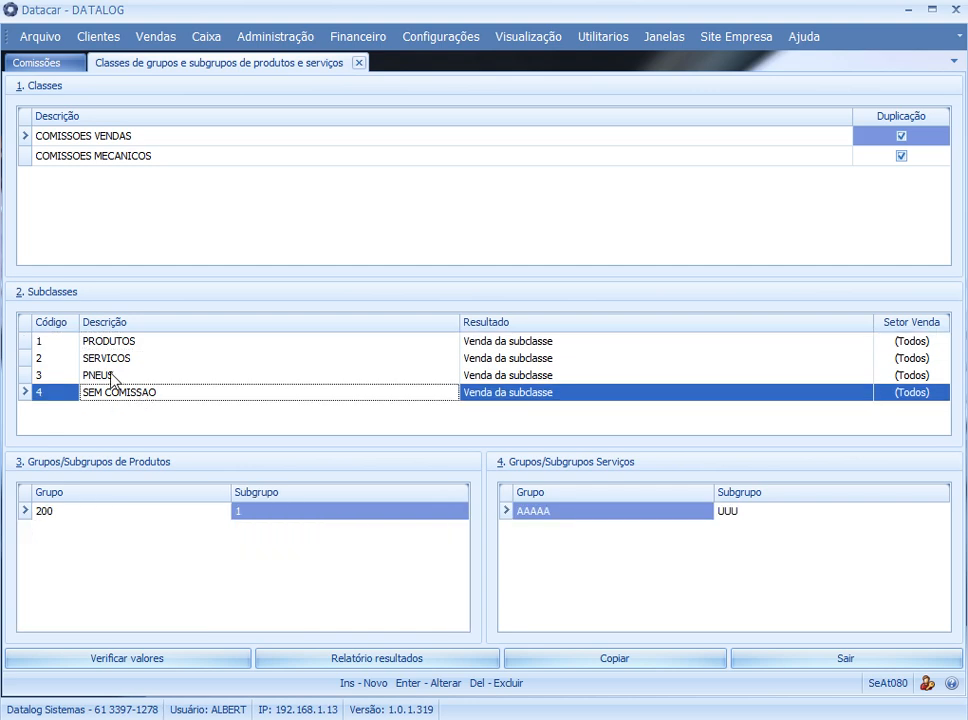
{"action": "left_click", "coordinate": [117, 342]}
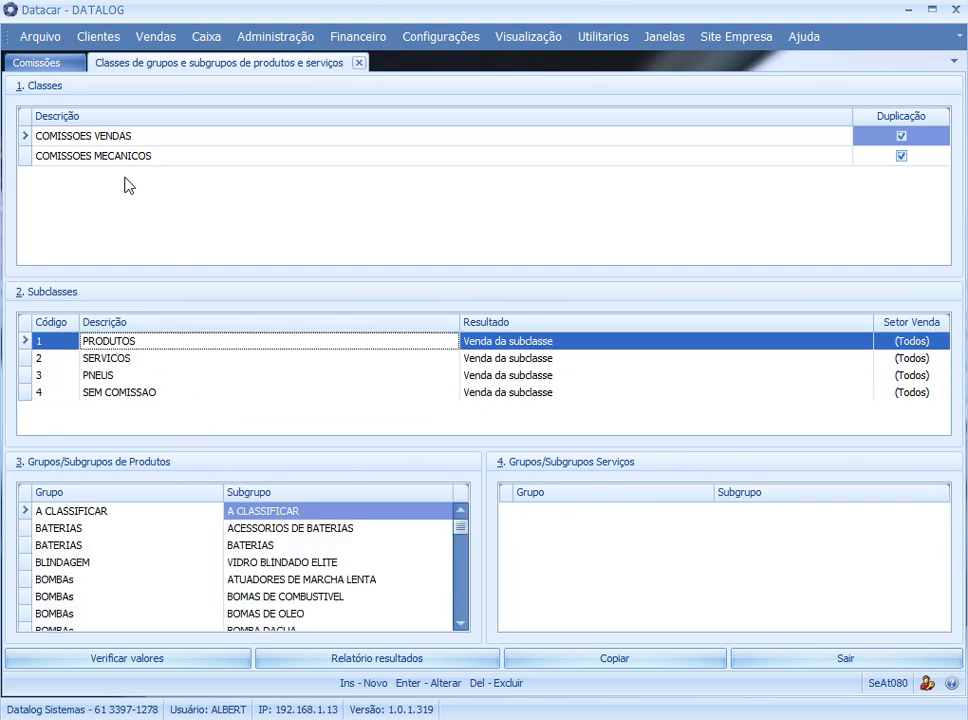
Compare the subclasses registered under the COMISSOES VENDAS and COMISSOES MECANICOS classes.
{"action": "left_click", "coordinate": [100, 156]}
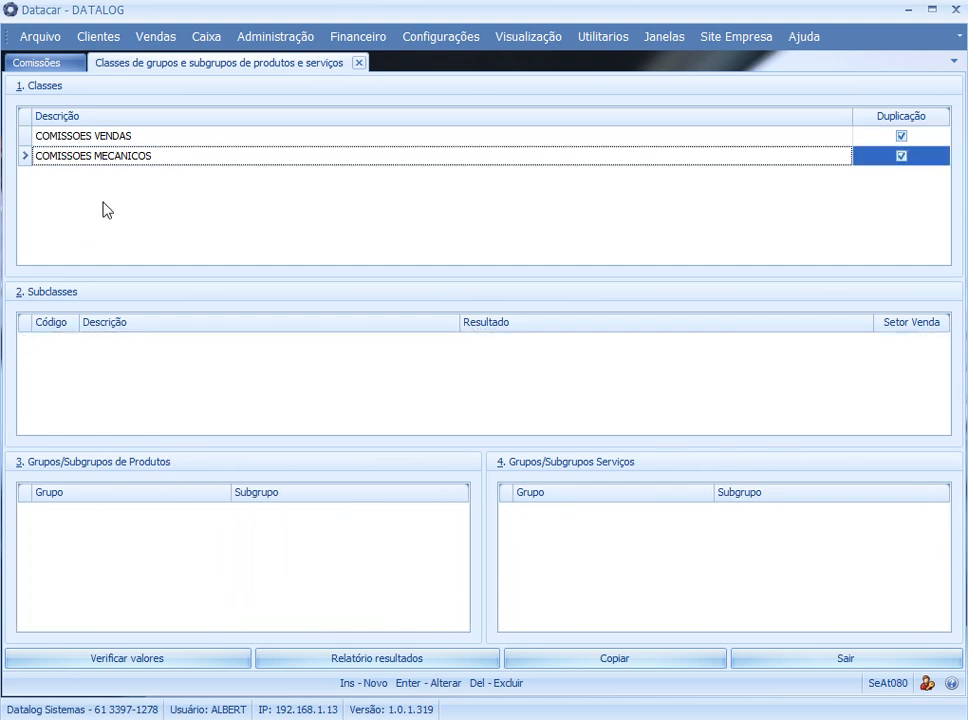
{"action": "left_click", "coordinate": [121, 141]}
{"action": "left_click", "coordinate": [136, 157]}
{"action": "left_click", "coordinate": [122, 136]}
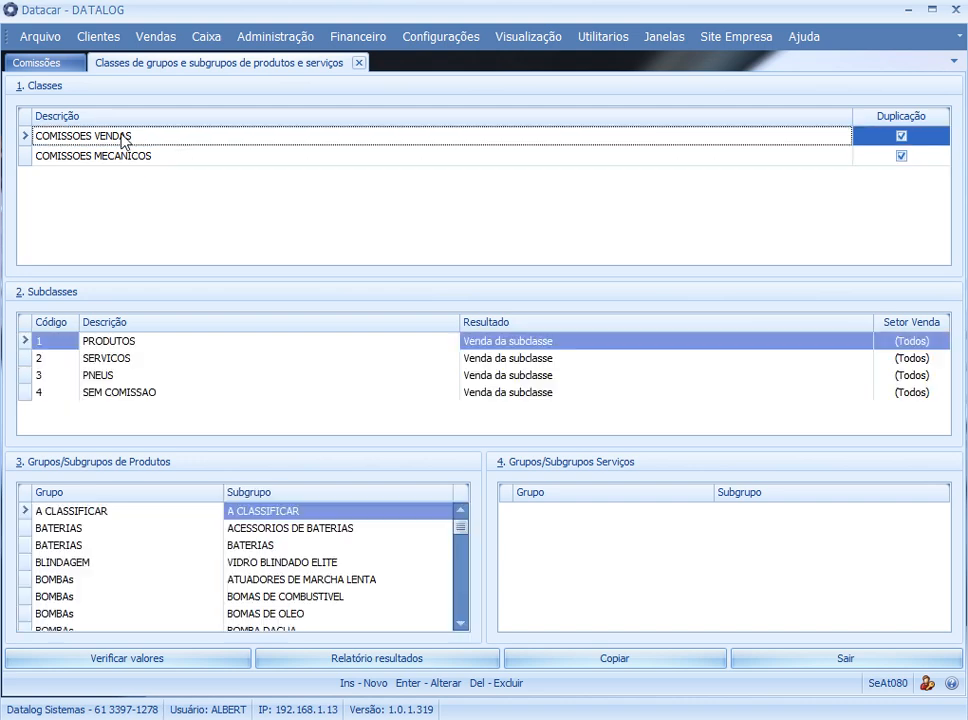
{"action": "left_click", "coordinate": [108, 157]}
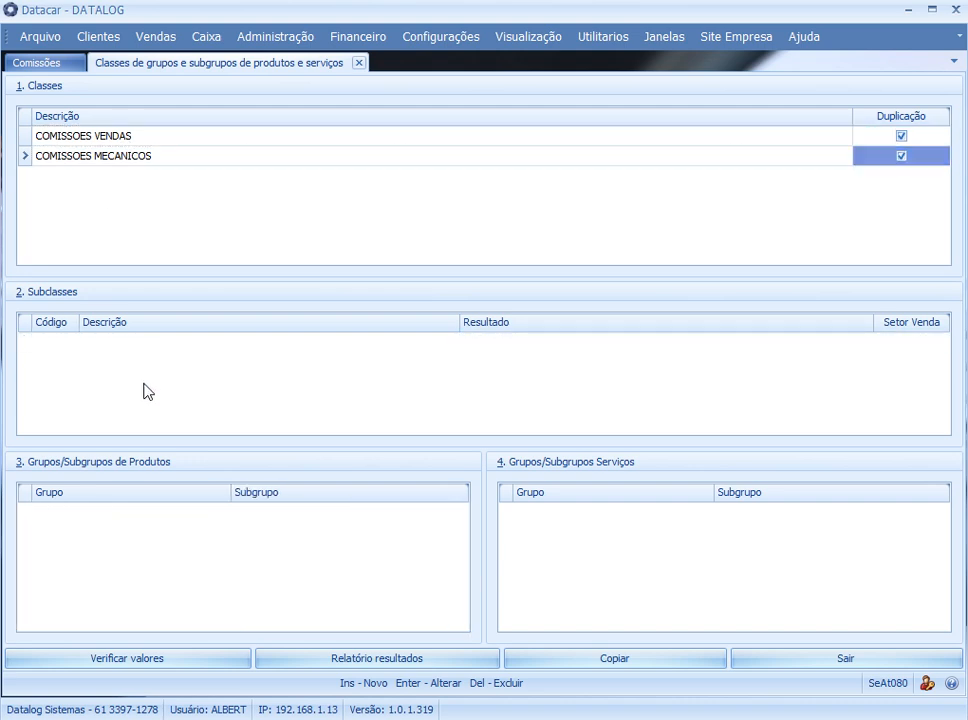
{"action": "left_click", "coordinate": [97, 143]}
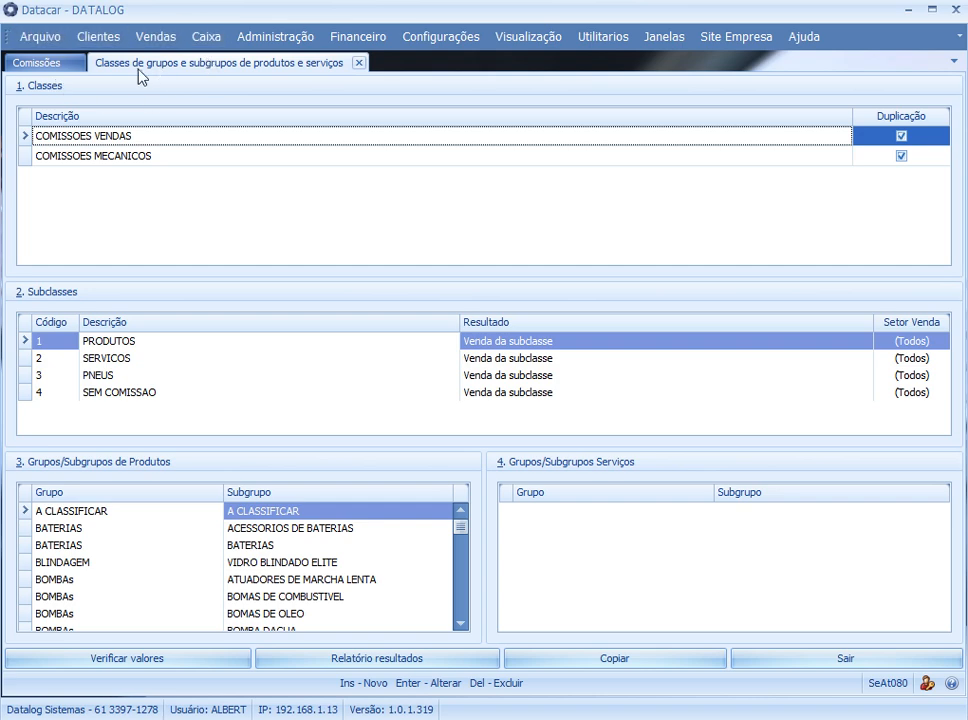
Open the commission percentages and values from the Comissões screen and select the VENDEDOR function.
{"action": "left_click", "coordinate": [32, 62]}
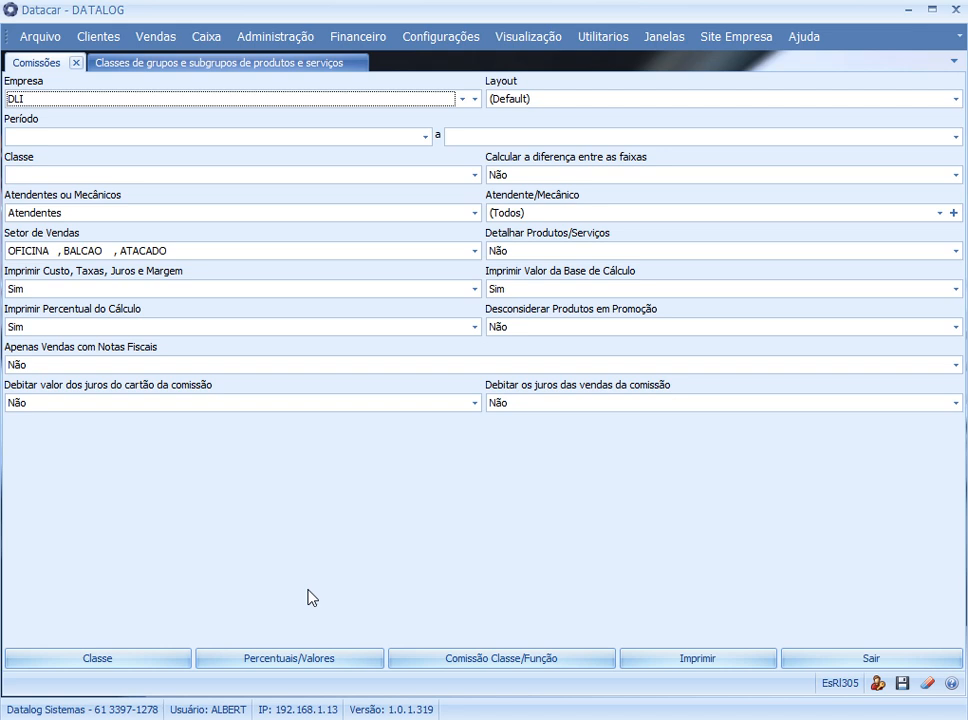
{"action": "left_click", "coordinate": [306, 658]}
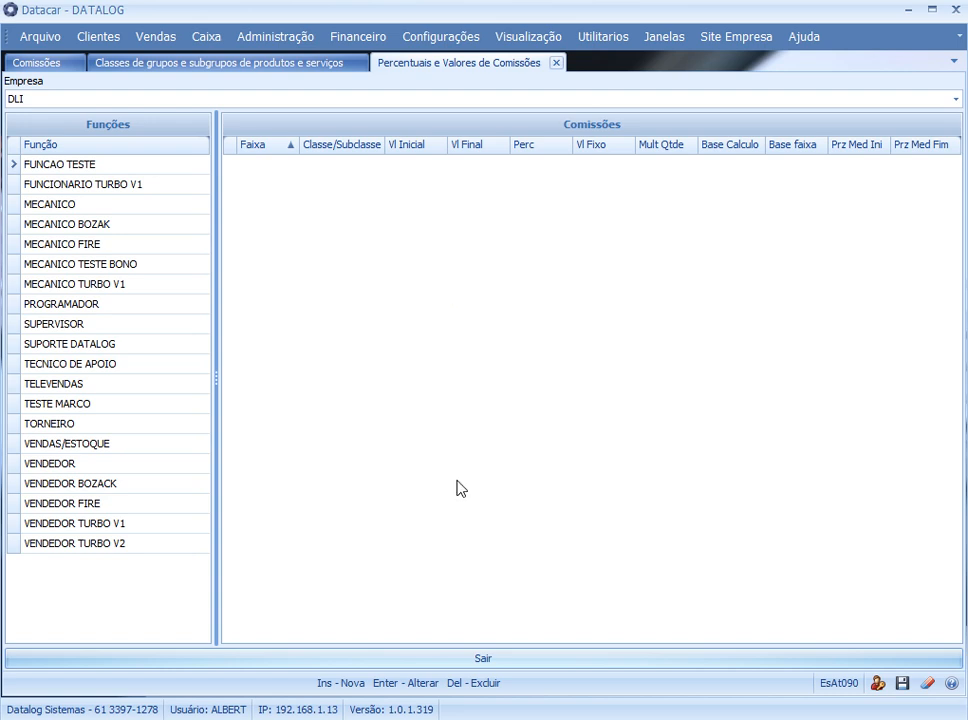
{"action": "left_click", "coordinate": [88, 466]}
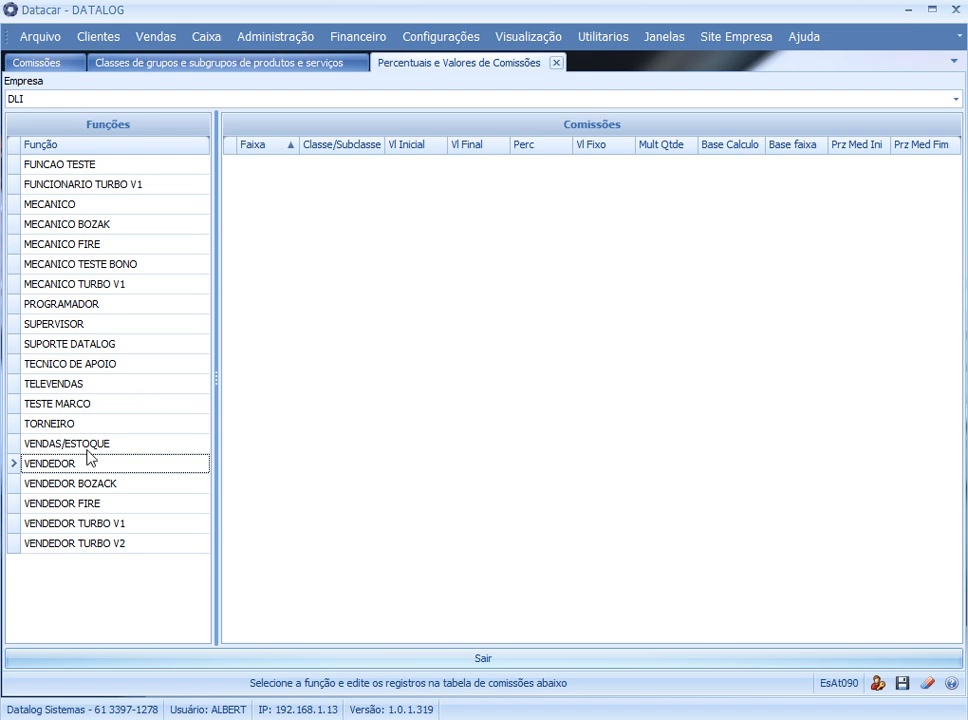
Check the function assigned to operators in the operator register, and return to the commission percentages and values.
{"action": "left_click", "coordinate": [252, 36]}
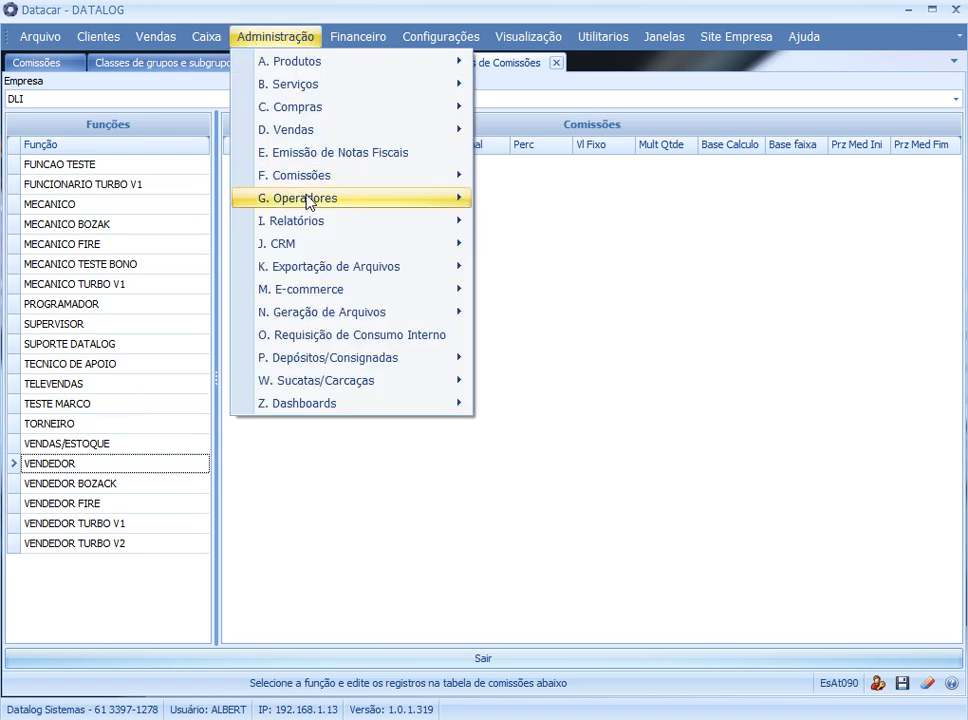
{"action": "mouse_move", "coordinate": [307, 198]}
{"action": "left_click", "coordinate": [588, 224]}
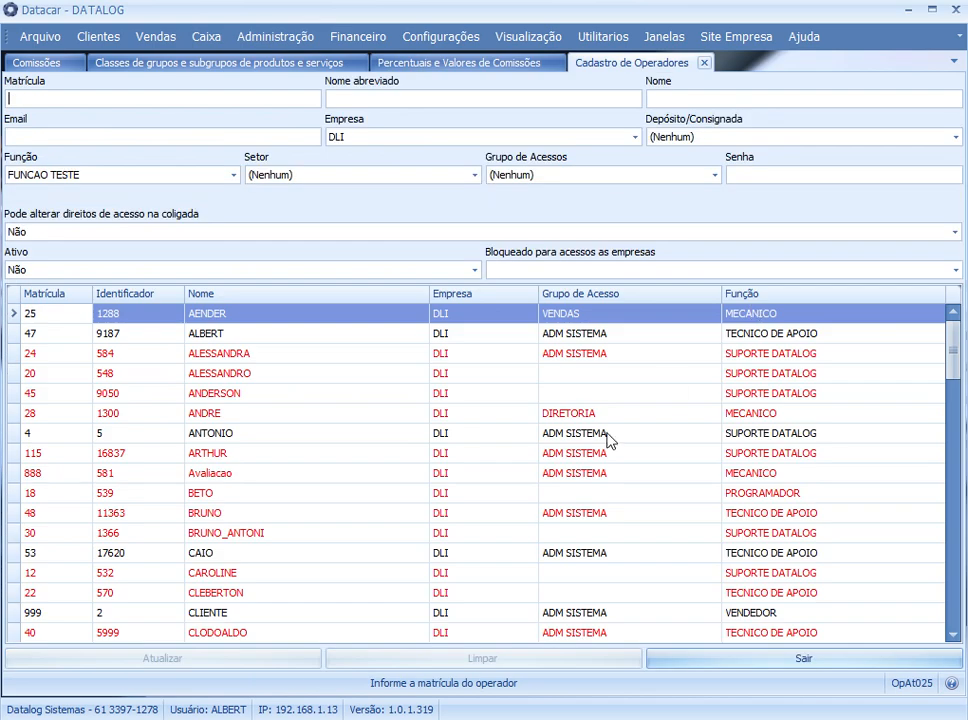
{"action": "left_click", "coordinate": [318, 394]}
{"action": "left_click", "coordinate": [752, 316]}
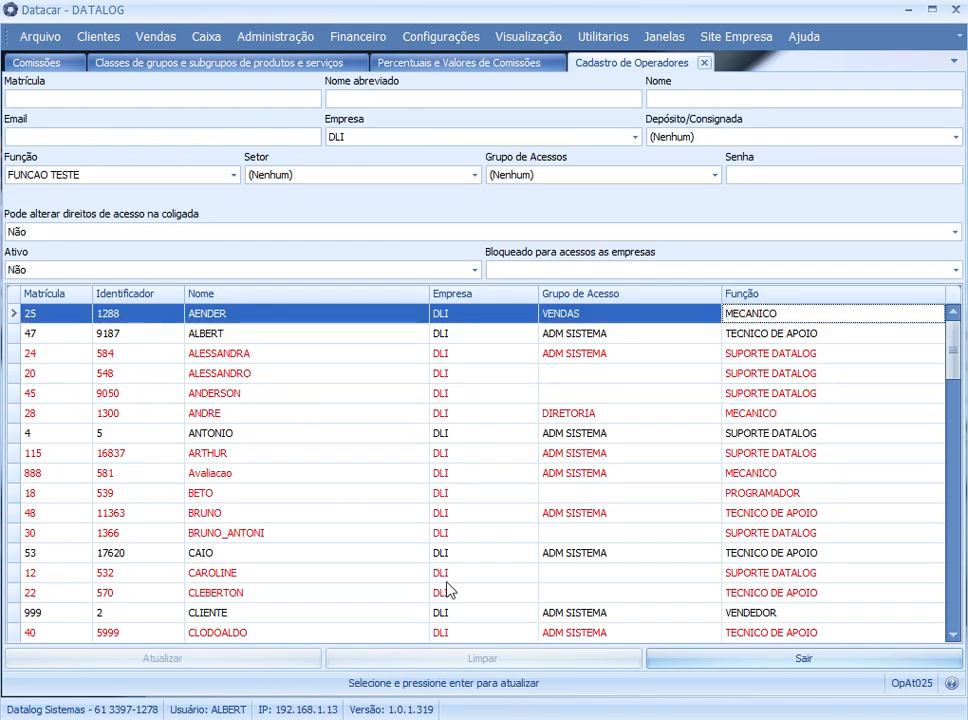
{"action": "left_click", "coordinate": [215, 334]}
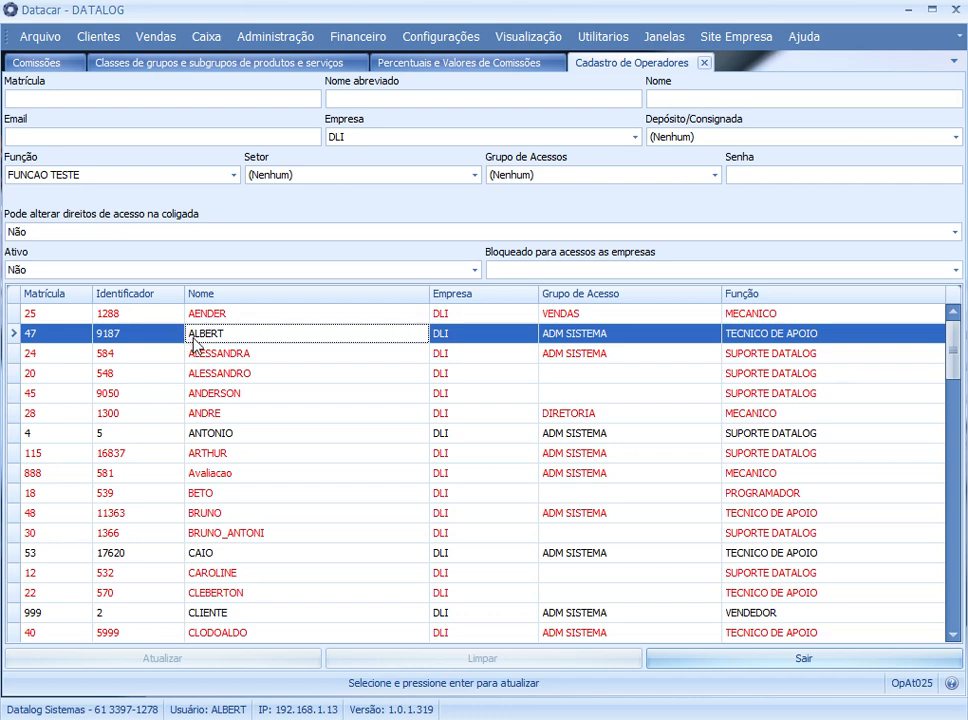
{"action": "left_click", "coordinate": [787, 337]}
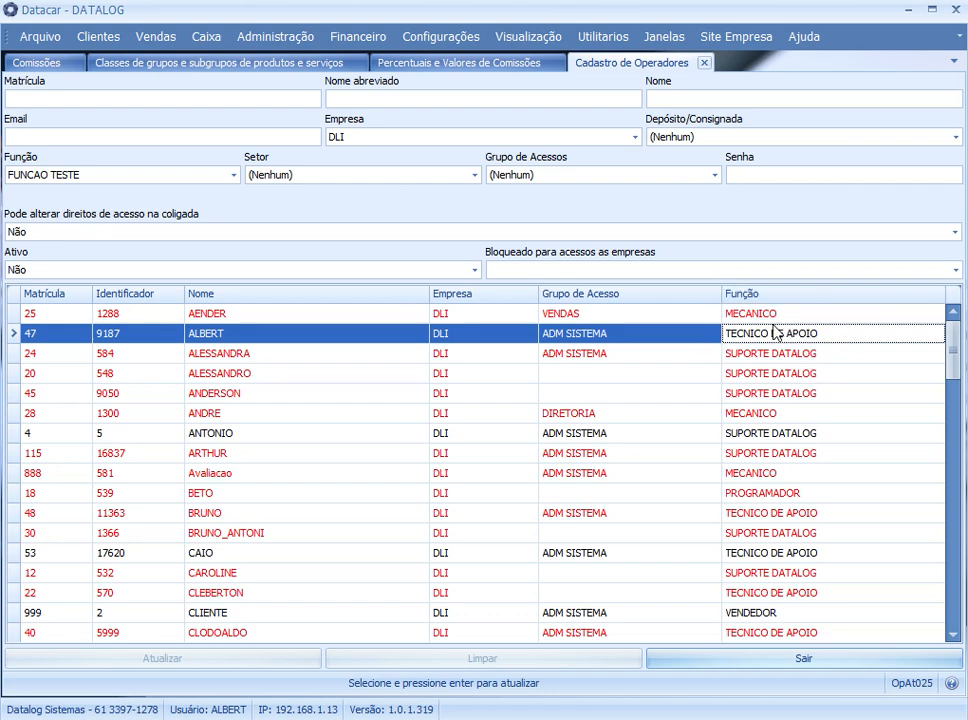
{"action": "left_click", "coordinate": [502, 64]}
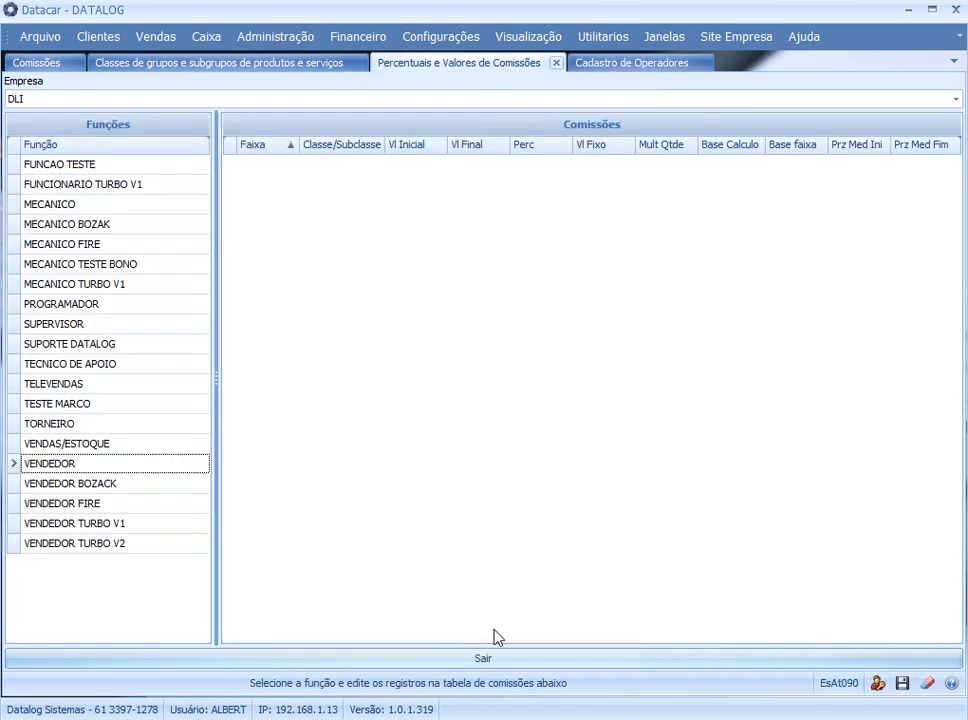
Select the TECNICO DE APOIO function and start a new commission record for it.
{"action": "left_click", "coordinate": [75, 247]}
{"action": "left_click", "coordinate": [72, 423]}
{"action": "left_click", "coordinate": [74, 523]}
{"action": "left_click", "coordinate": [84, 445]}
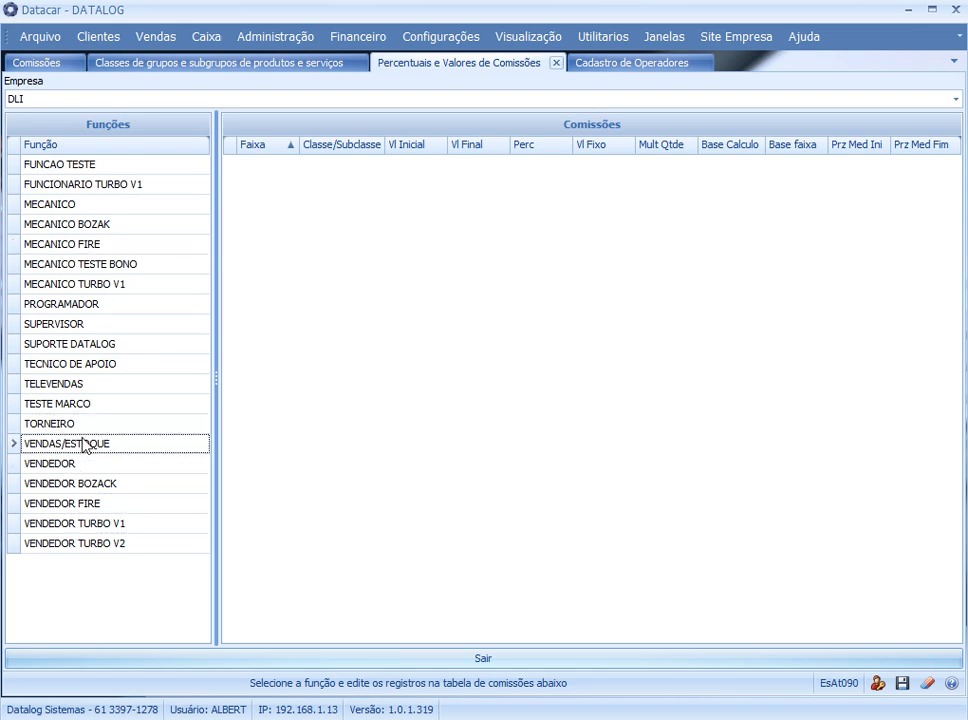
{"action": "left_click", "coordinate": [80, 367]}
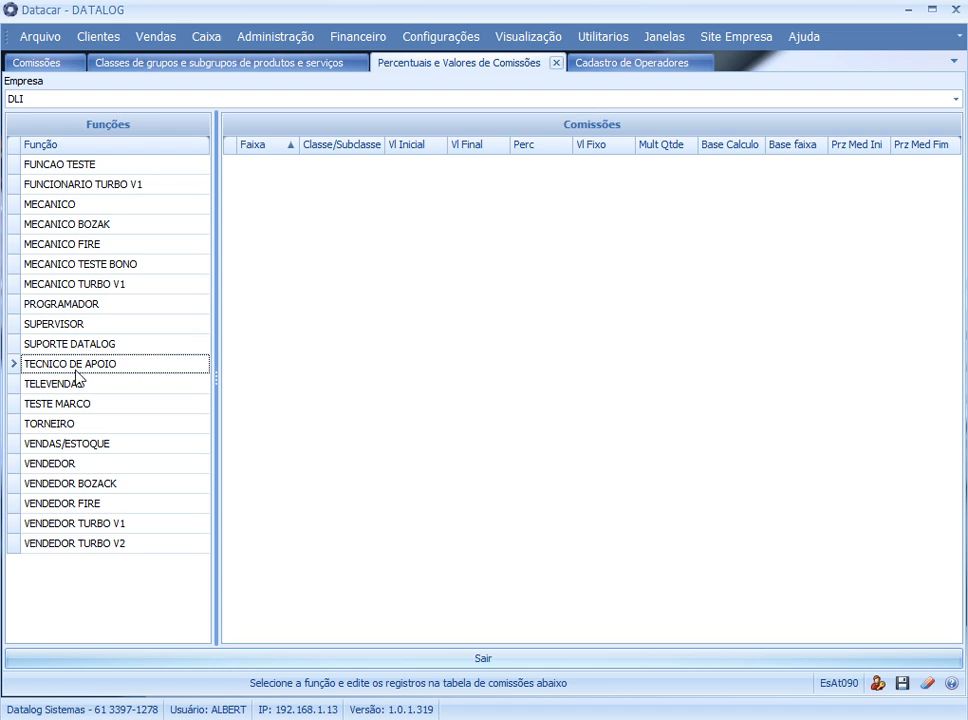
{"action": "left_click", "coordinate": [493, 360]}
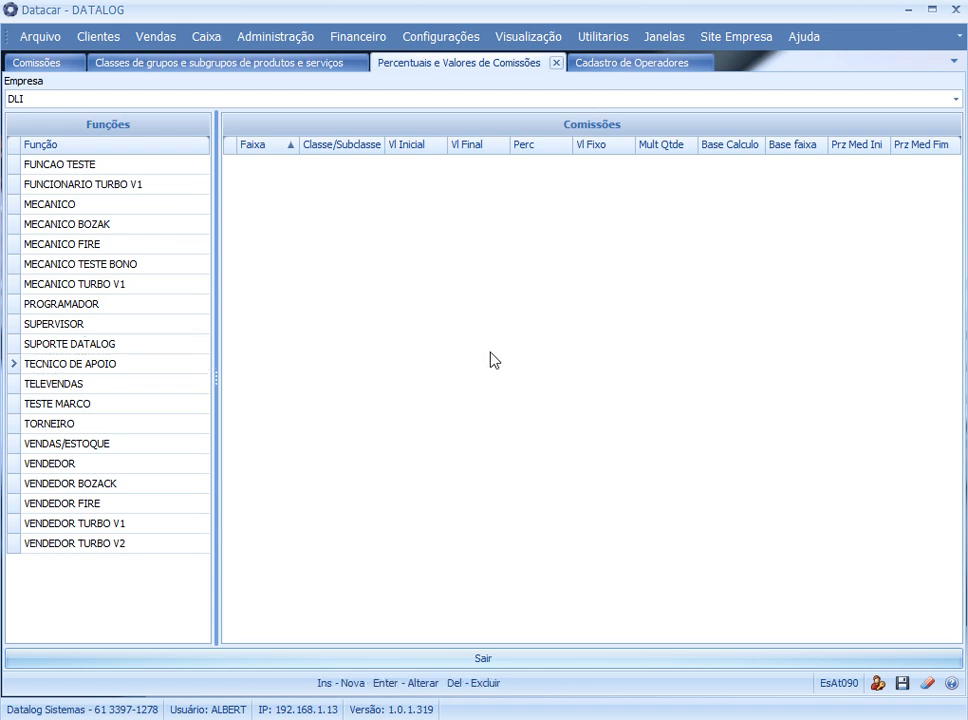
{"action": "key", "text": "Insert"}
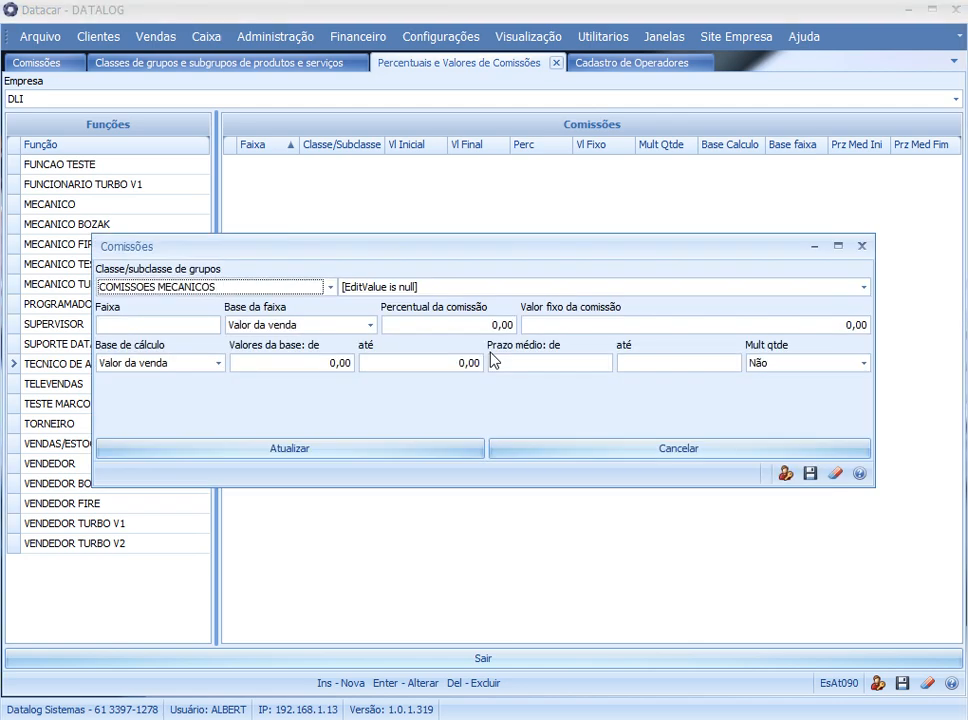
{"action": "left_click_drag", "start_coordinate": [295, 247], "coordinate": [375, 204]}
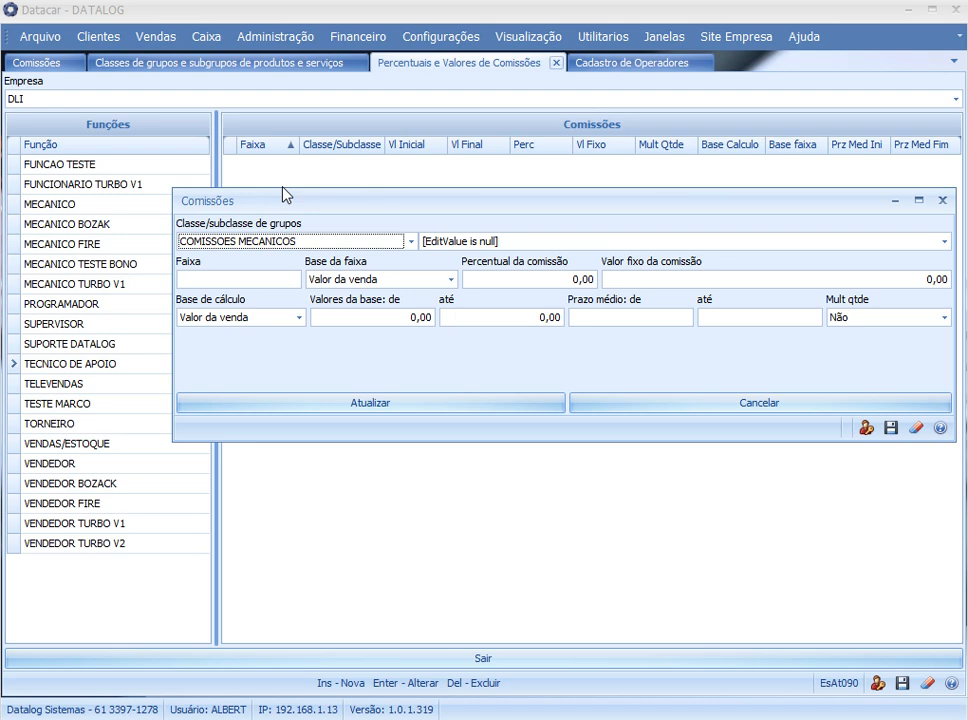
{"action": "left_click_drag", "start_coordinate": [318, 207], "coordinate": [292, 202]}
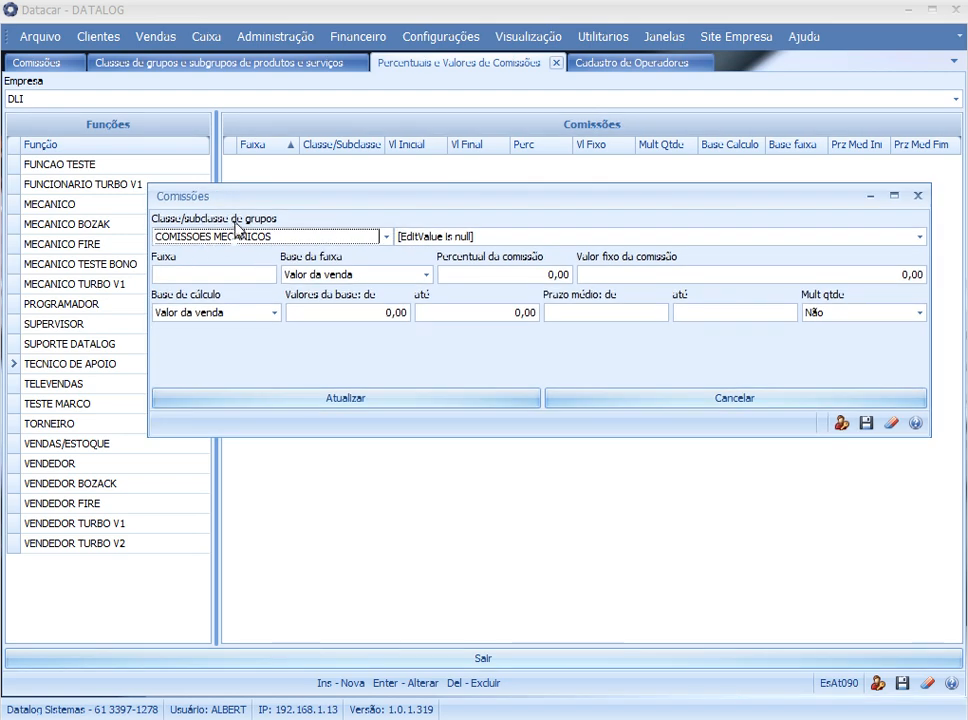
Assign the new commission to the COMISSOES VENDAS class and its PRODUTOS subclass.
{"action": "left_click", "coordinate": [219, 238]}
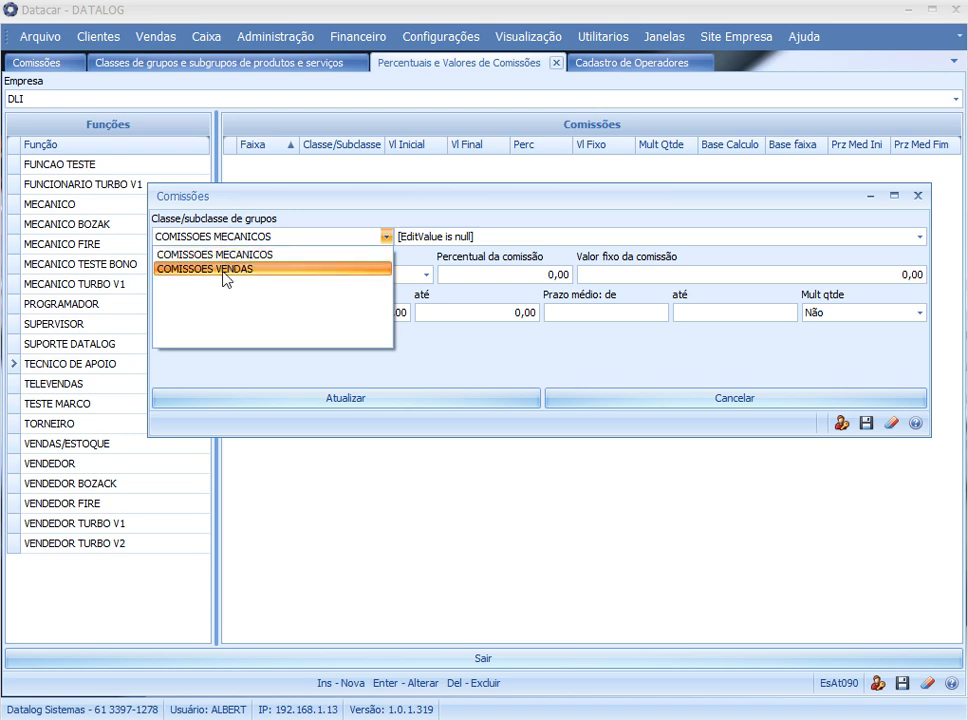
{"action": "left_click", "coordinate": [224, 270]}
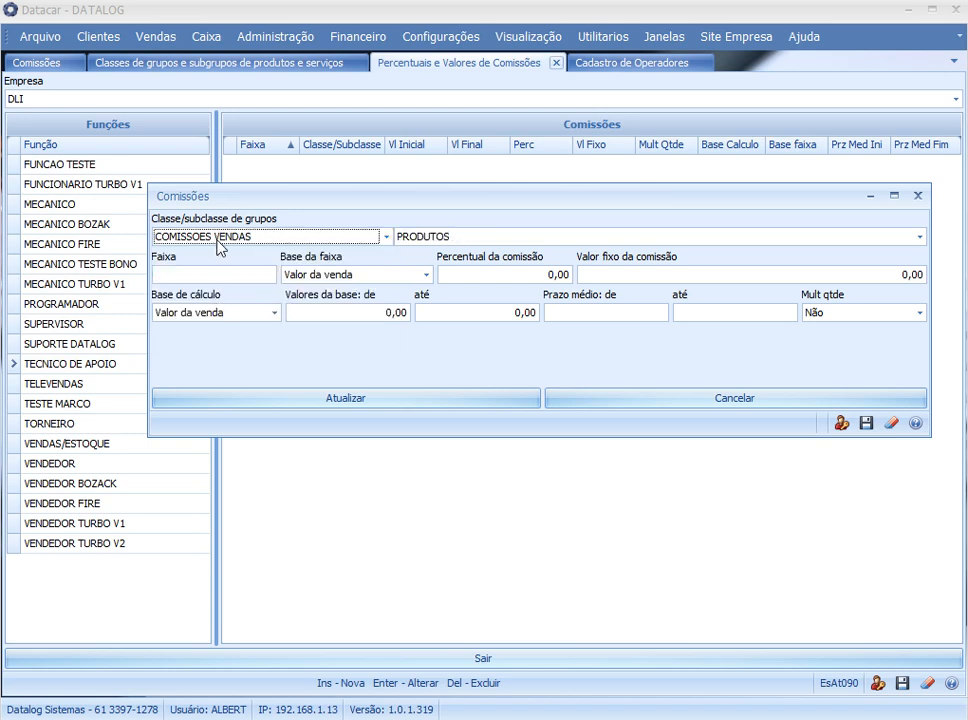
{"action": "left_click", "coordinate": [433, 238]}
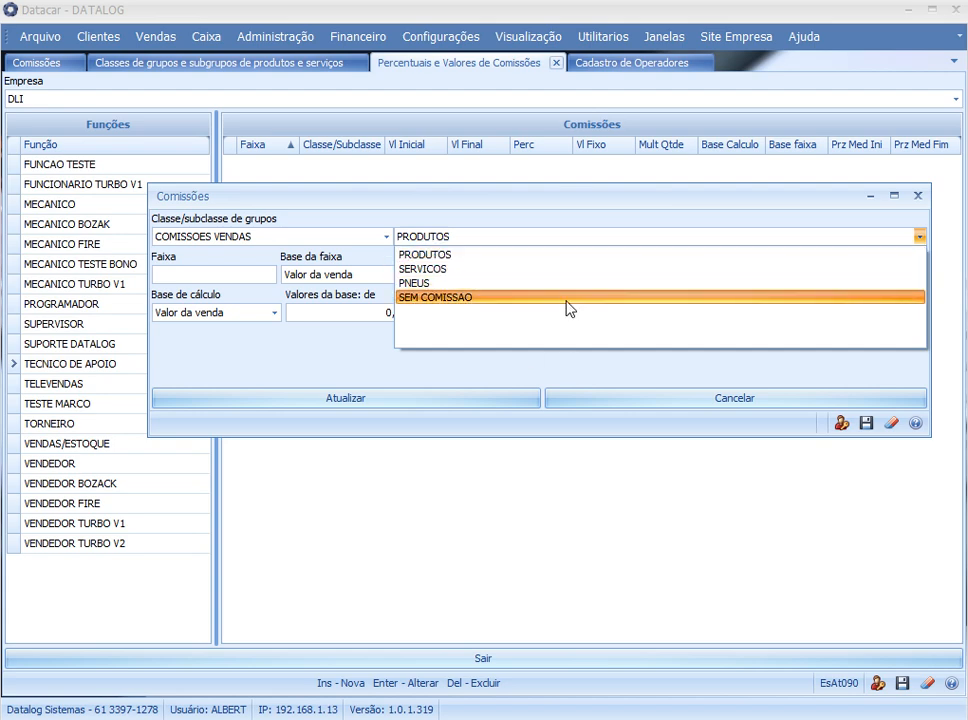
{"action": "left_click", "coordinate": [446, 256]}
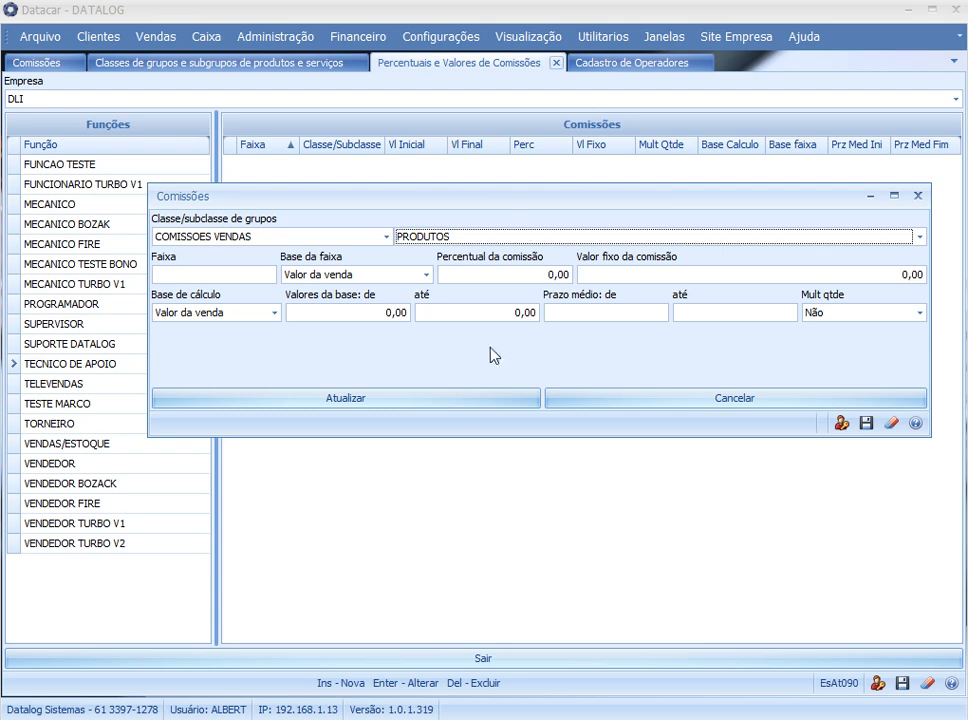
{"action": "left_click", "coordinate": [230, 276]}
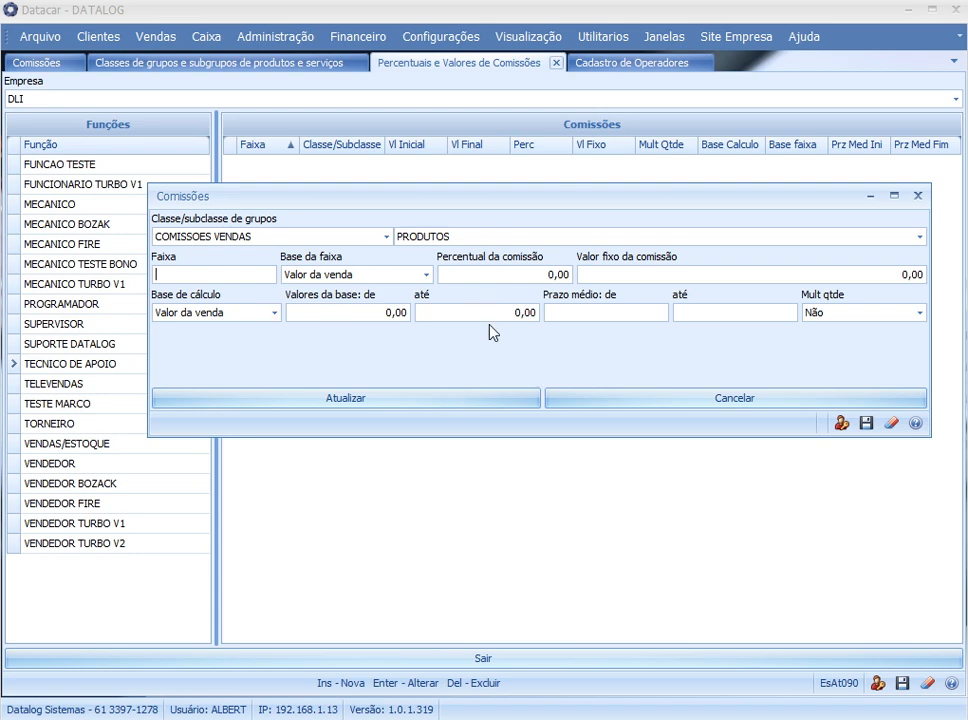
{"action": "left_click", "coordinate": [452, 240]}
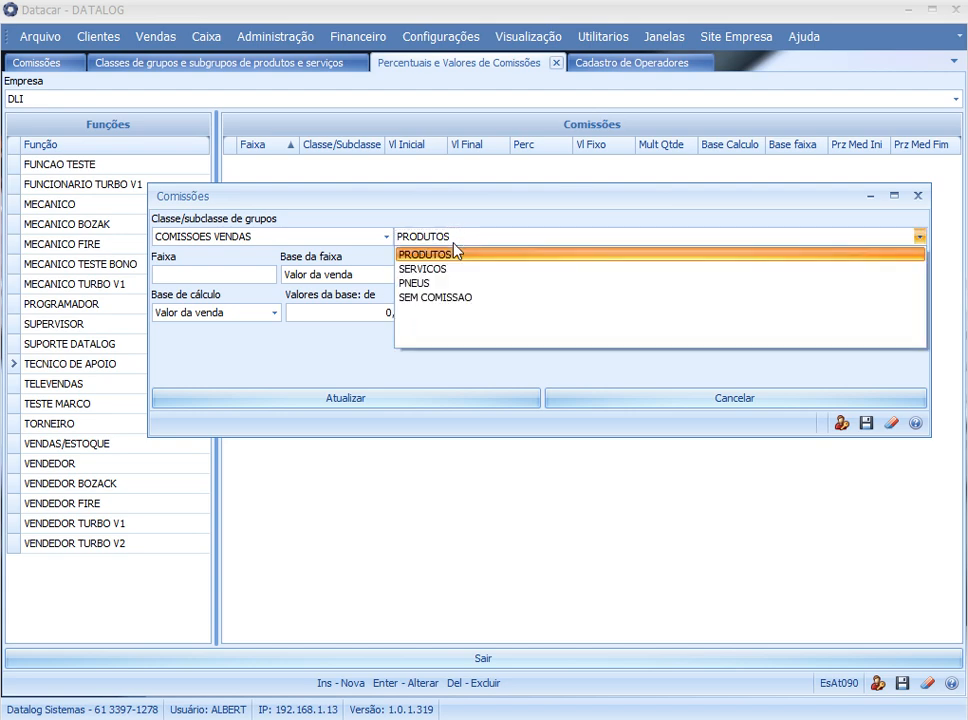
{"action": "left_click", "coordinate": [453, 252]}
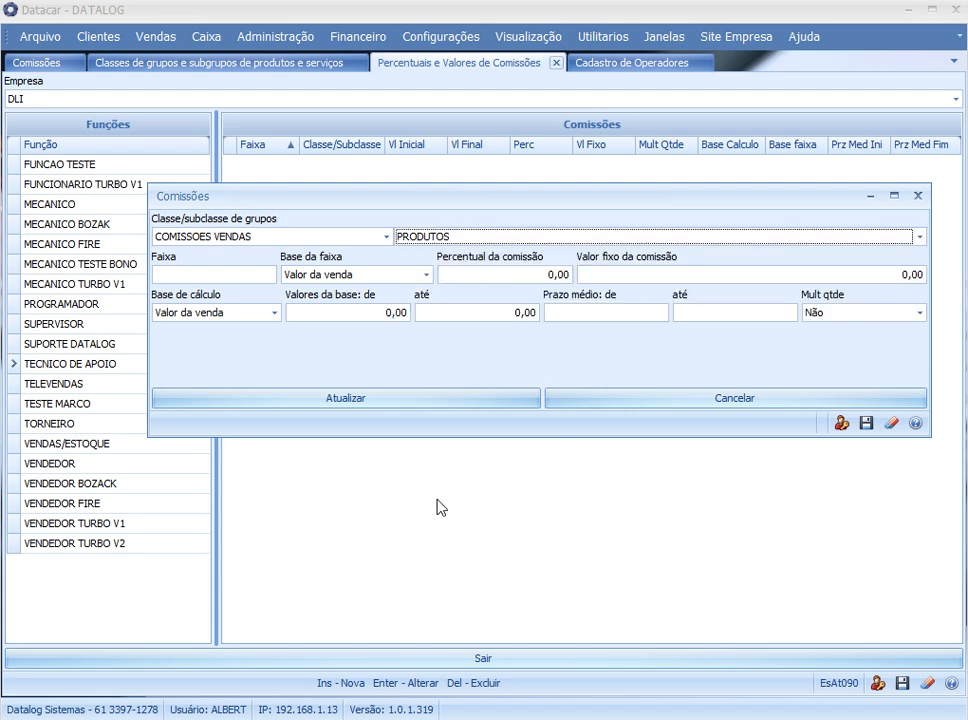
Set the commission's Faixa to 1, with Valor da venda as the Base da faixa.
{"action": "left_click", "coordinate": [232, 273]}
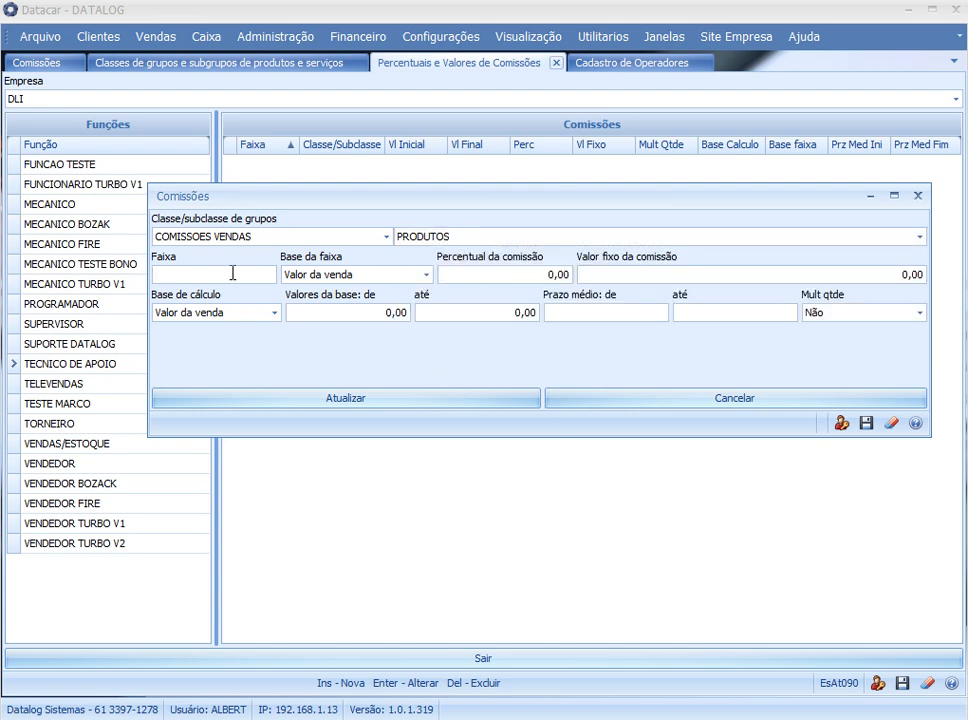
{"action": "type", "text": "1"}
{"action": "left_click", "coordinate": [346, 274]}
{"action": "left_click", "coordinate": [346, 273]}
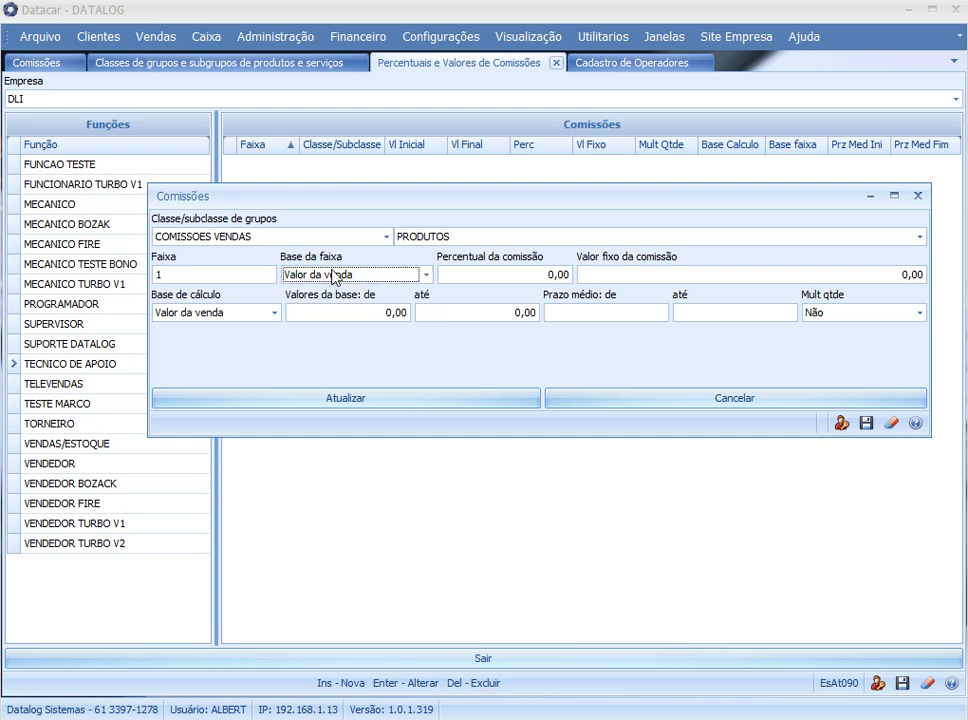
Examine the options offered for Base da faixa and Base de cálculo in the new commission.
{"action": "left_click", "coordinate": [223, 316]}
{"action": "left_click", "coordinate": [310, 274]}
{"action": "left_click", "coordinate": [310, 289]}
{"action": "left_click", "coordinate": [213, 313]}
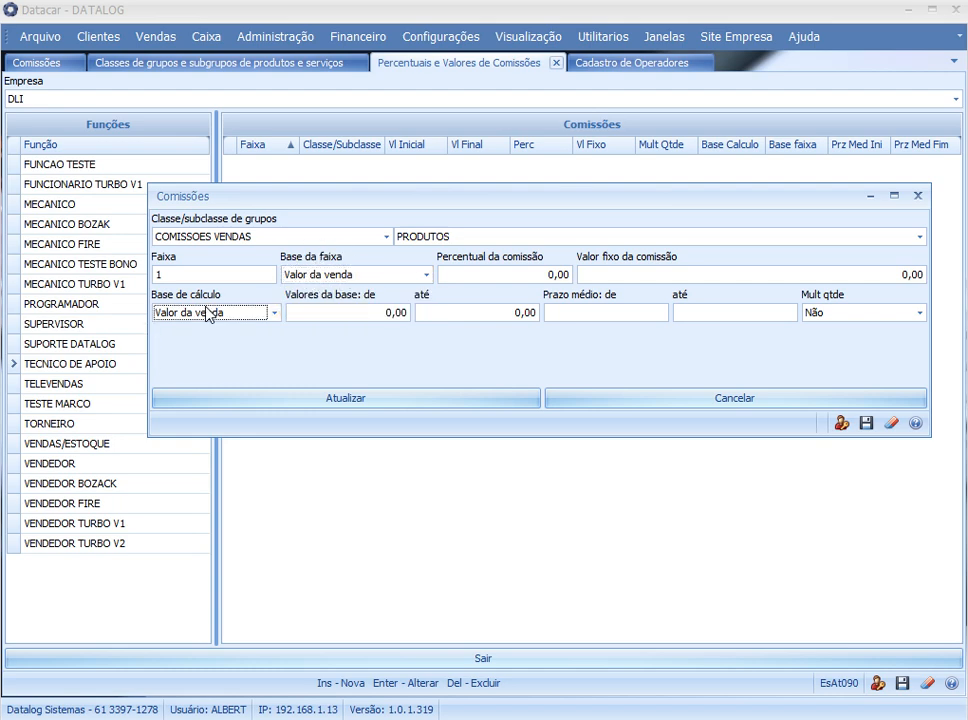
{"action": "left_click", "coordinate": [320, 283]}
{"action": "left_click", "coordinate": [320, 283]}
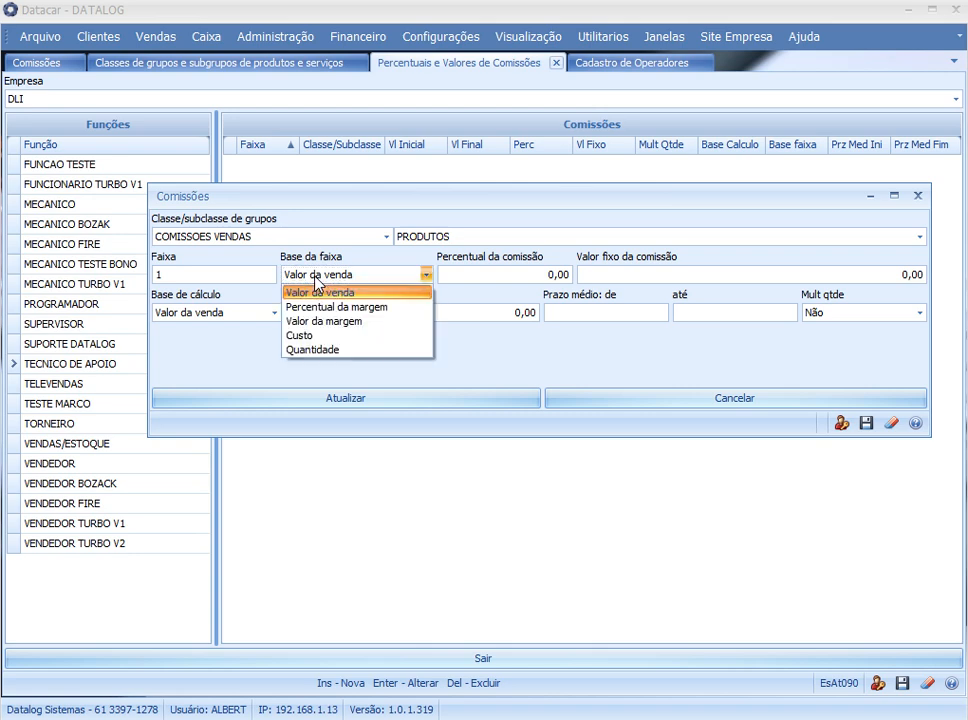
{"action": "left_click", "coordinate": [316, 277]}
{"action": "left_click", "coordinate": [242, 313]}
{"action": "left_click", "coordinate": [274, 313]}
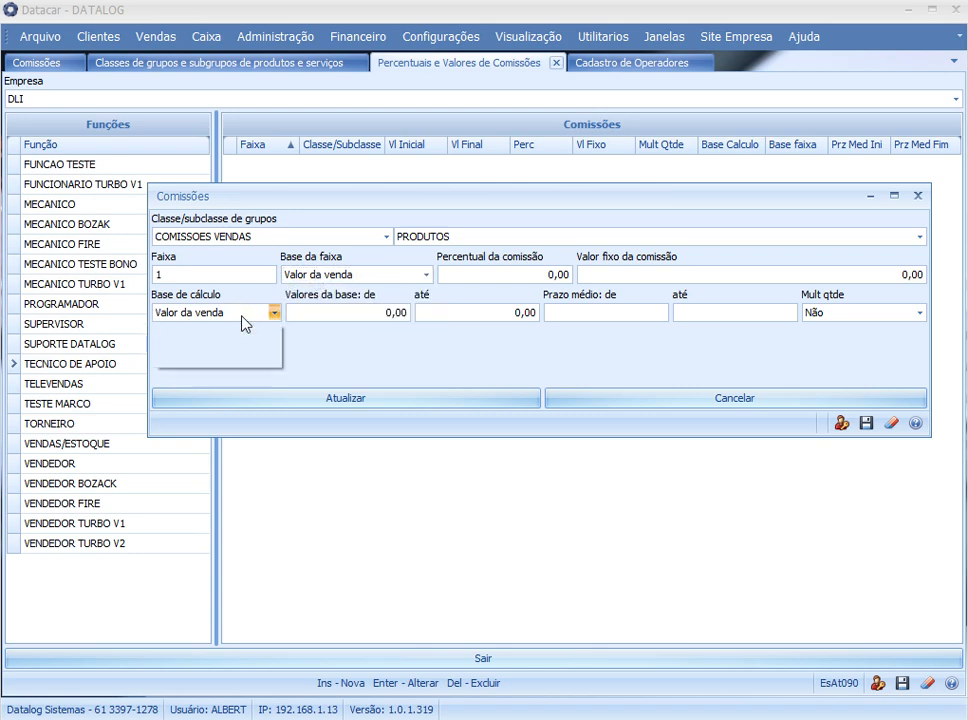
{"action": "left_click", "coordinate": [345, 284]}
{"action": "left_click", "coordinate": [345, 284]}
{"action": "left_click", "coordinate": [345, 286]}
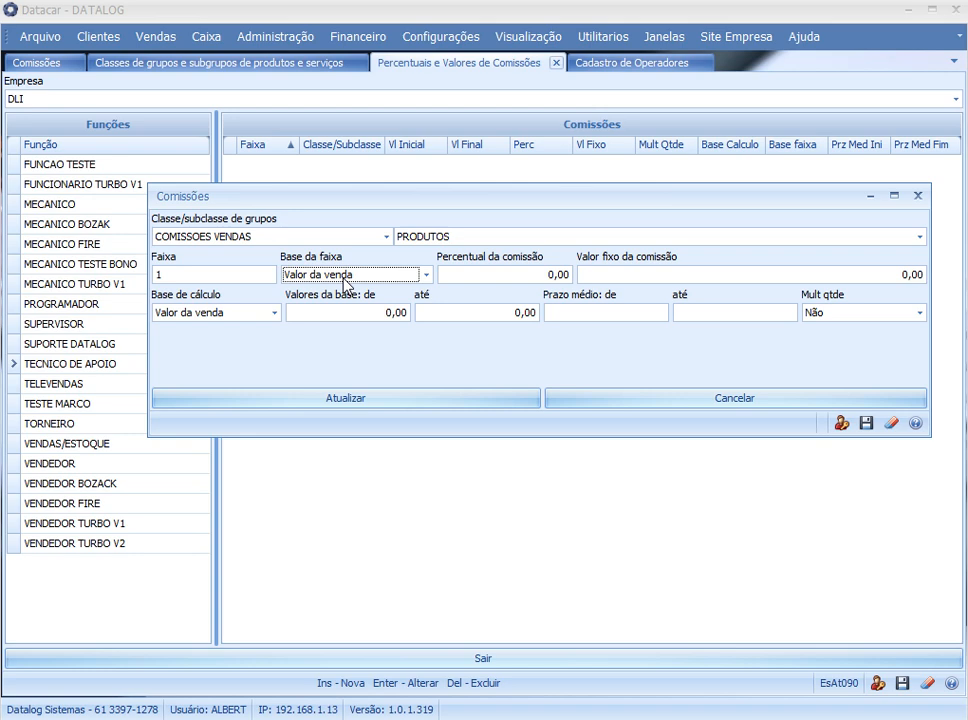
Set the upper limit of the commission's base values to 1.000,00.
{"action": "left_click_drag", "start_coordinate": [372, 311], "coordinate": [417, 312]}
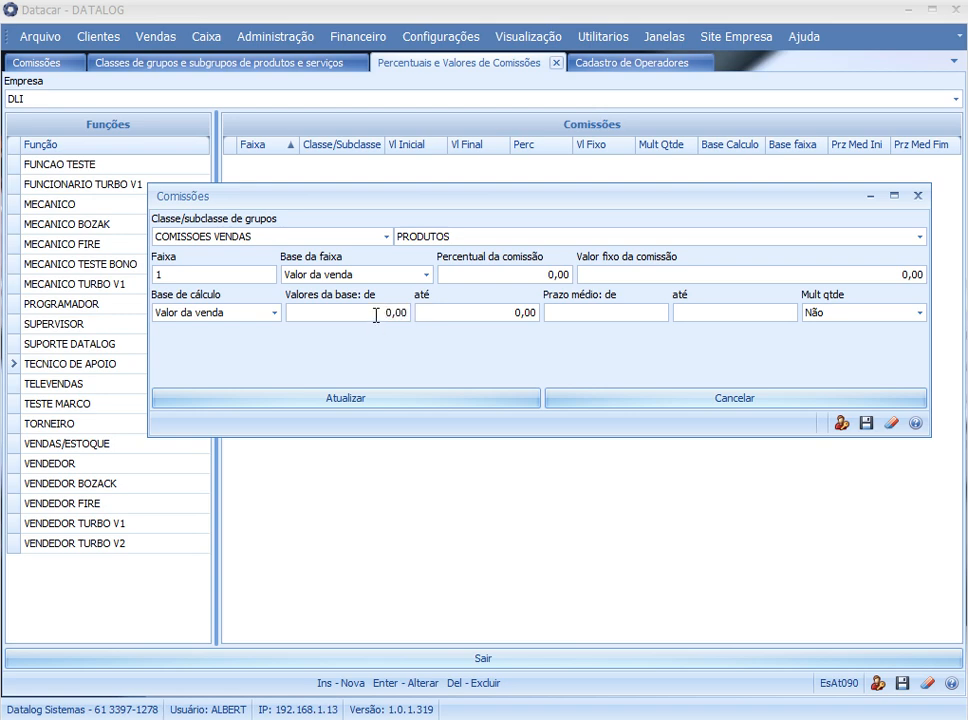
{"action": "left_click_drag", "start_coordinate": [378, 315], "coordinate": [417, 320]}
{"action": "left_click", "coordinate": [470, 312]}
{"action": "double_click", "coordinate": [470, 312]}
{"action": "type", "text": "1000"}
{"action": "key", "text": "shift+Tab"}
{"action": "key", "text": "Tab"}
Compare the Base da faixa options against the selected Base de cálculo.
{"action": "left_click", "coordinate": [364, 276]}
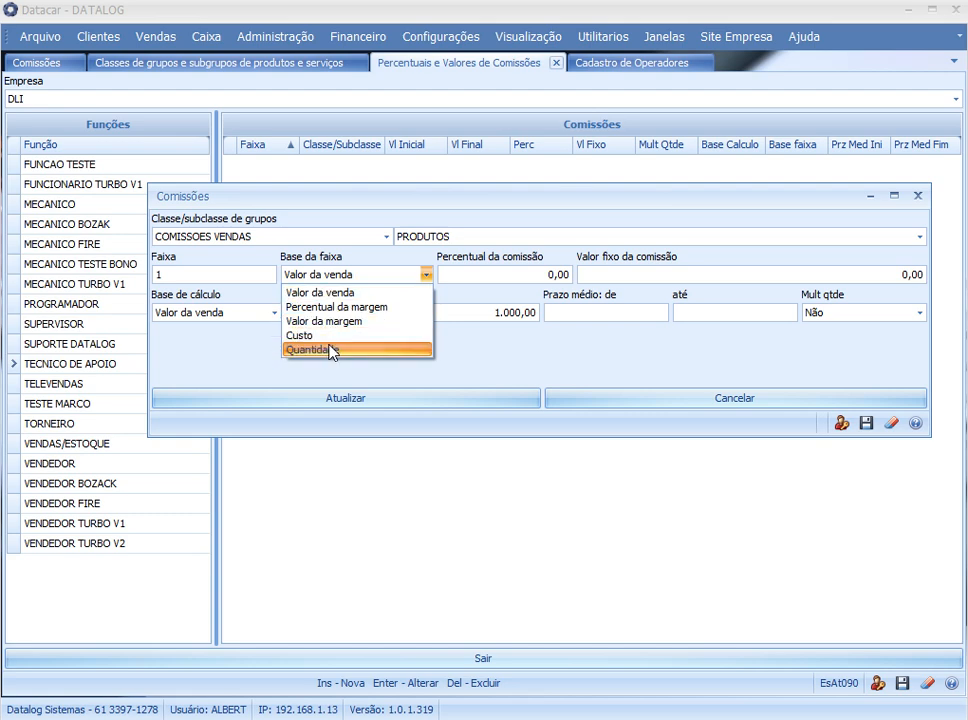
{"action": "left_click", "coordinate": [505, 355]}
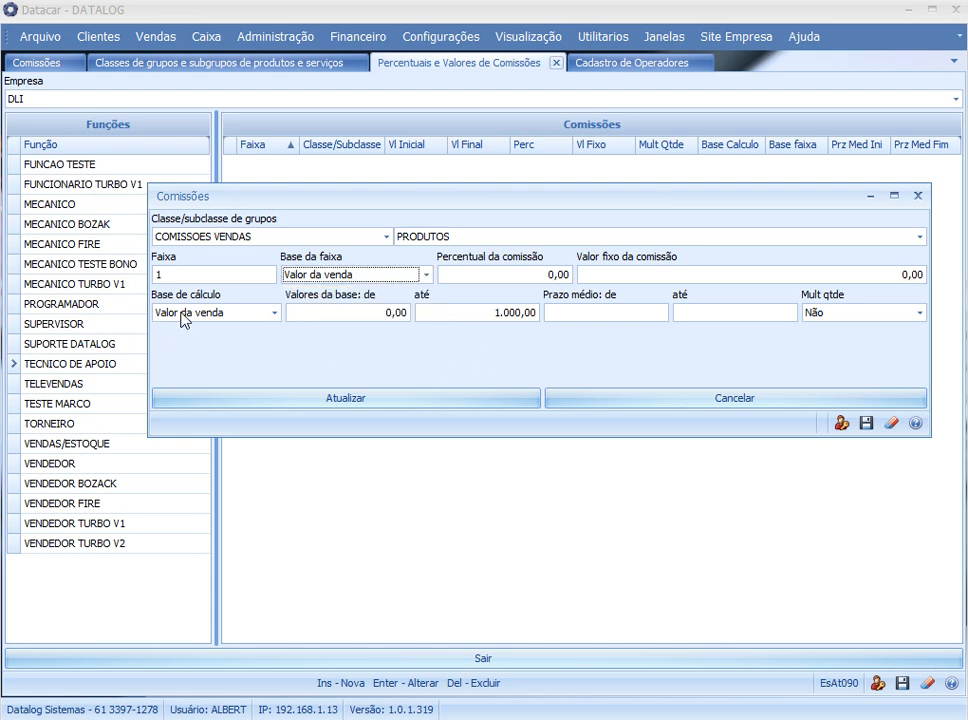
{"action": "left_click", "coordinate": [183, 316]}
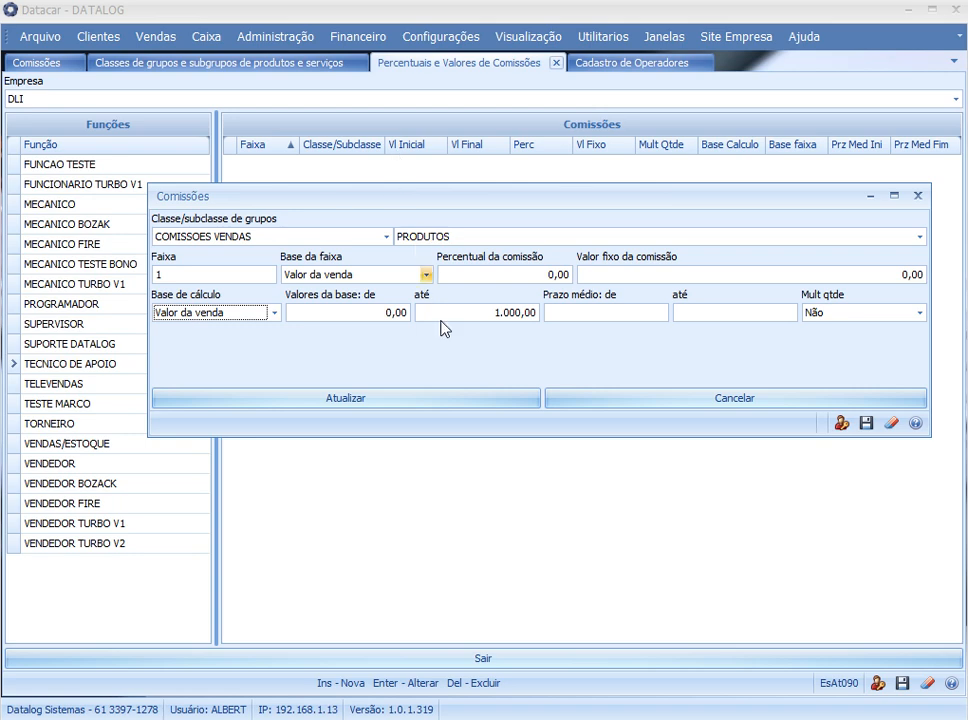
{"action": "left_click", "coordinate": [354, 279]}
{"action": "left_click", "coordinate": [354, 276]}
{"action": "left_click", "coordinate": [354, 276]}
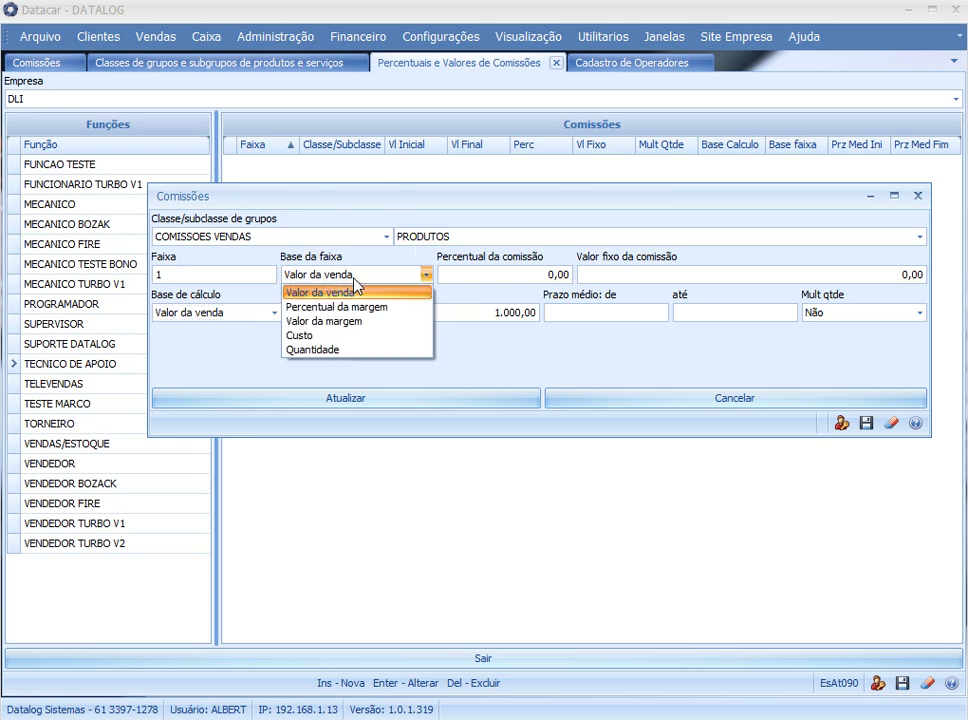
{"action": "left_click", "coordinate": [354, 276]}
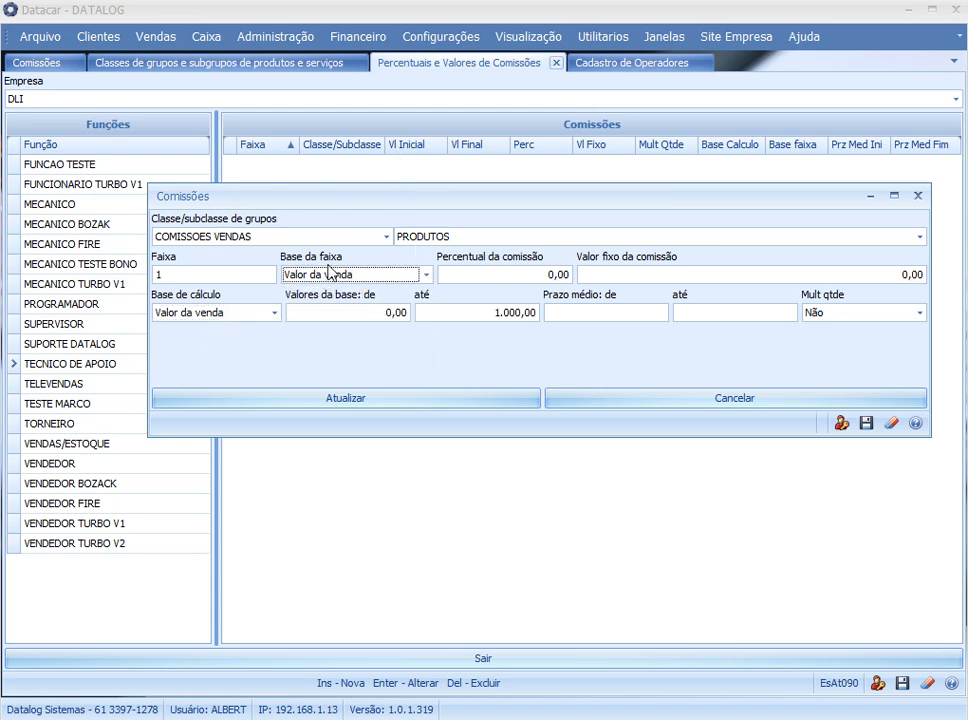
Try Valor da margem as the Base de cálculo, check it against the base value range, and restore Valor da venda.
{"action": "left_click", "coordinate": [226, 315]}
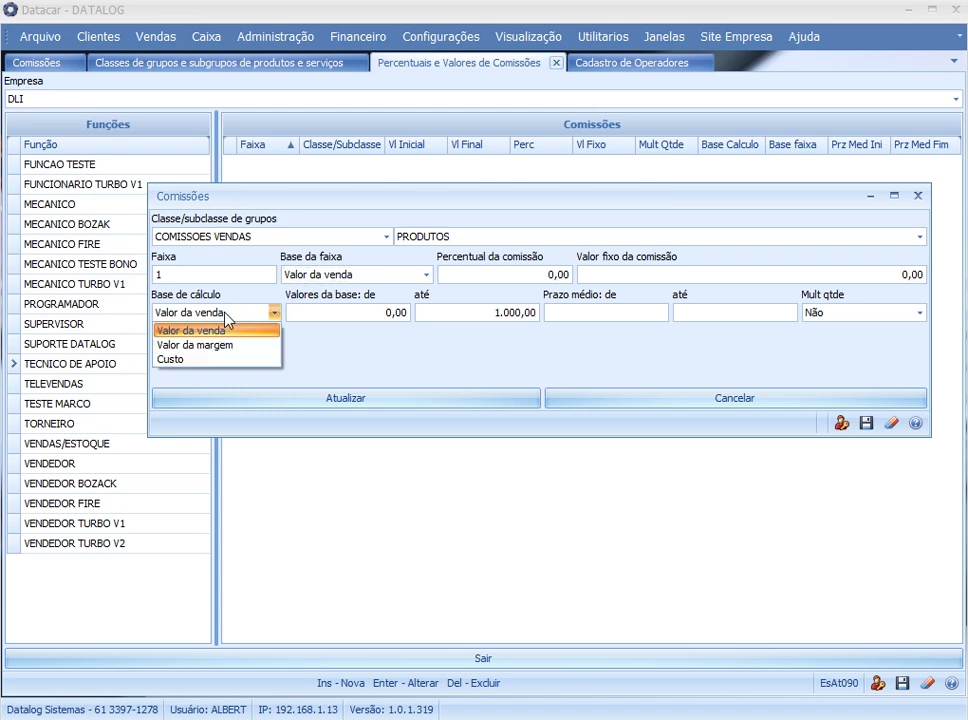
{"action": "left_click", "coordinate": [226, 342]}
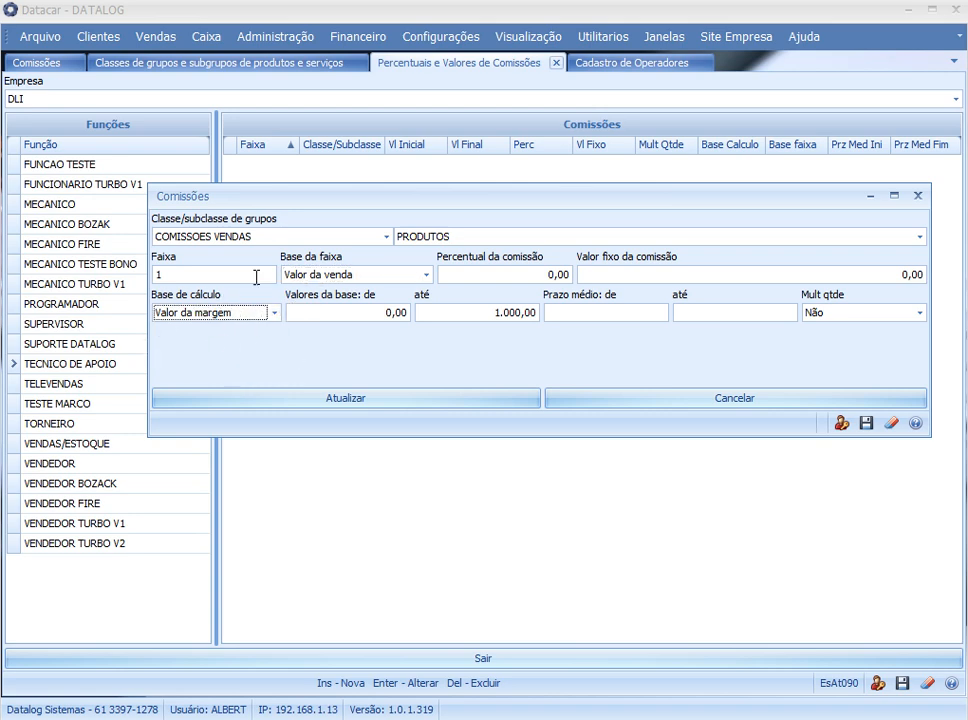
{"action": "left_click_drag", "start_coordinate": [332, 317], "coordinate": [414, 324]}
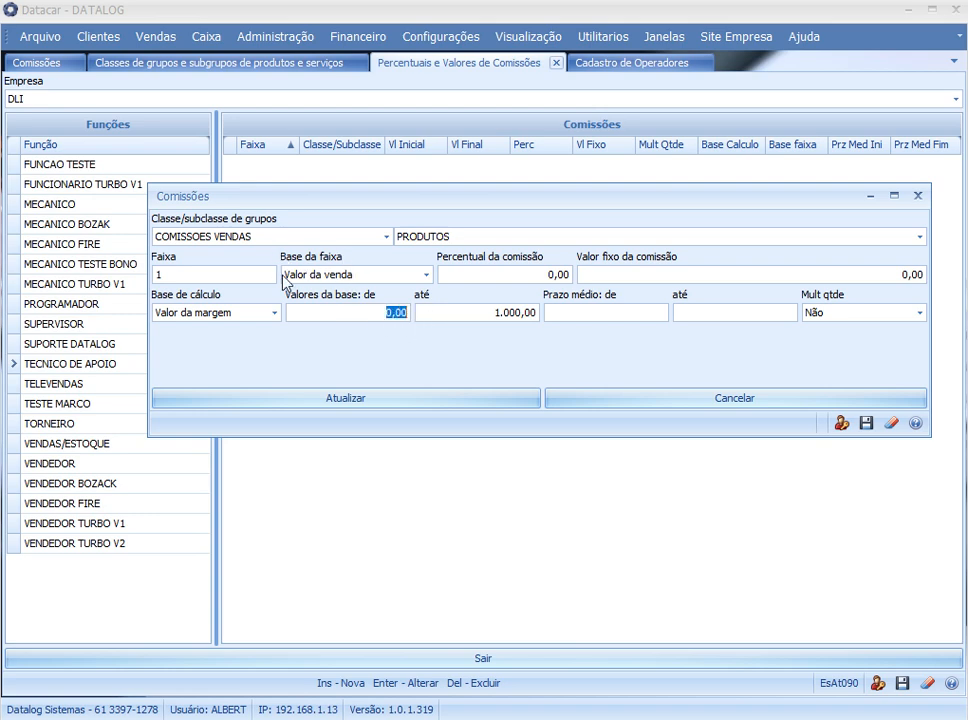
{"action": "mouse_move", "coordinate": [483, 314]}
{"action": "left_mouse_down"}
{"action": "mouse_move", "coordinate": [558, 314]}
{"action": "mouse_move", "coordinate": [494, 314]}
{"action": "left_mouse_up"}
{"action": "left_click_drag", "start_coordinate": [343, 308], "coordinate": [541, 314]}
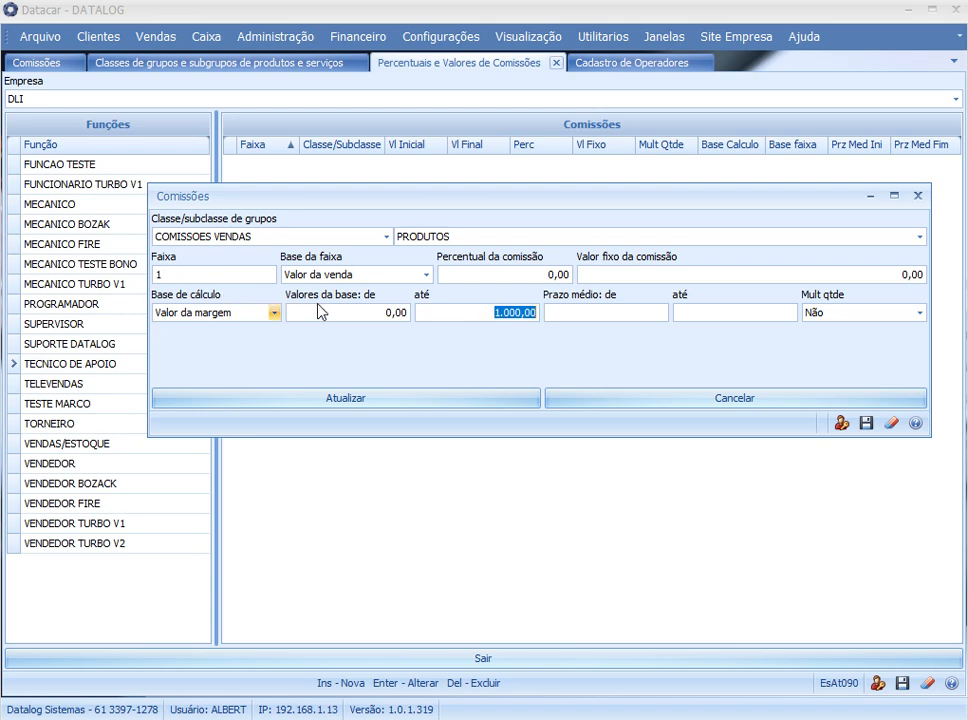
{"action": "left_click", "coordinate": [523, 277]}
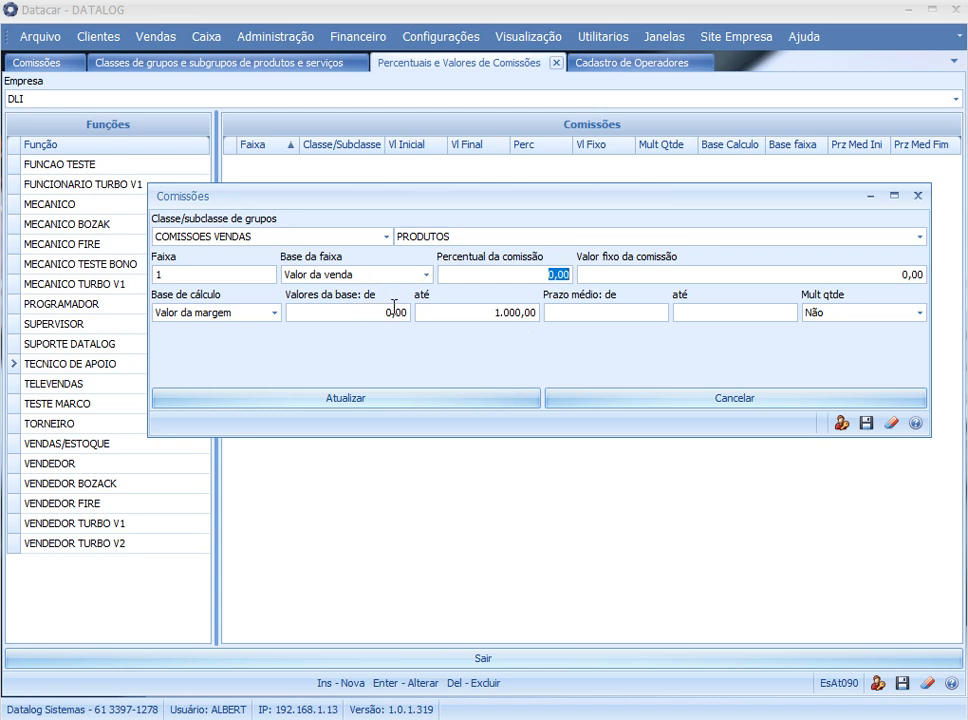
{"action": "left_click_drag", "start_coordinate": [485, 313], "coordinate": [533, 313]}
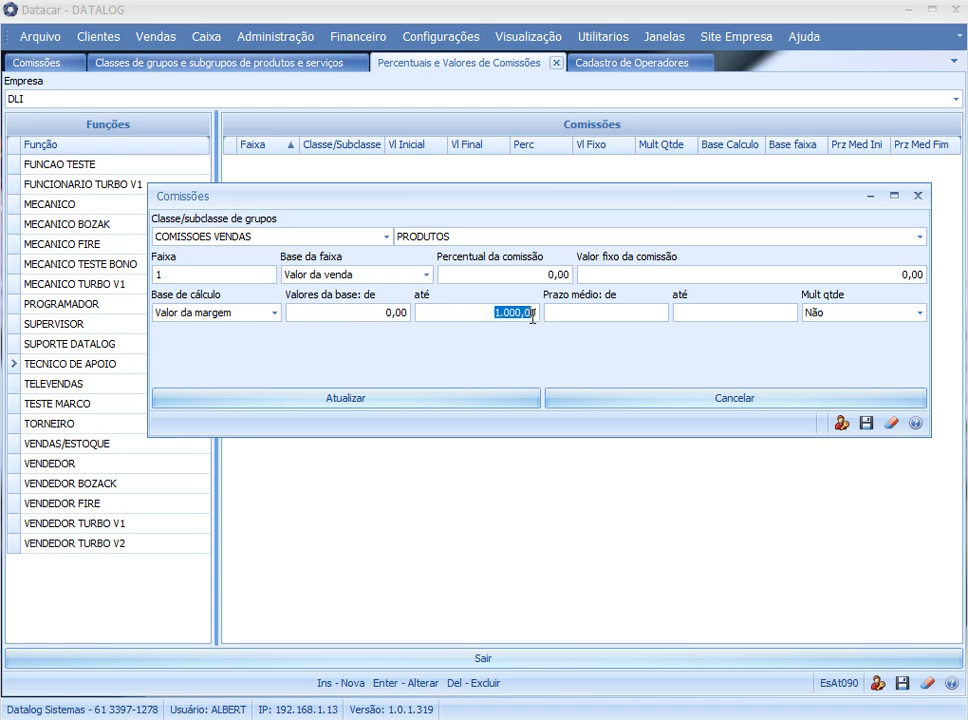
{"action": "left_click", "coordinate": [227, 313]}
{"action": "left_click", "coordinate": [233, 328]}
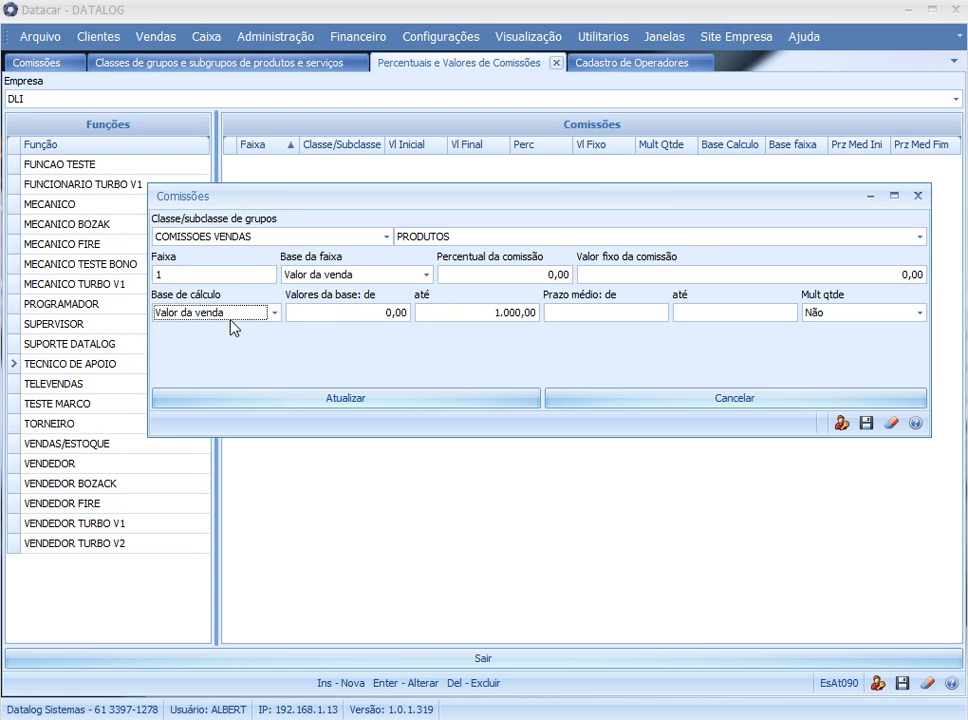
Set the upper limit of the commission's base values to 10.000,00.
{"action": "double_click", "coordinate": [503, 313]}
{"action": "type", "text": "10.000"}
{"action": "key", "text": "shift+Tab"}
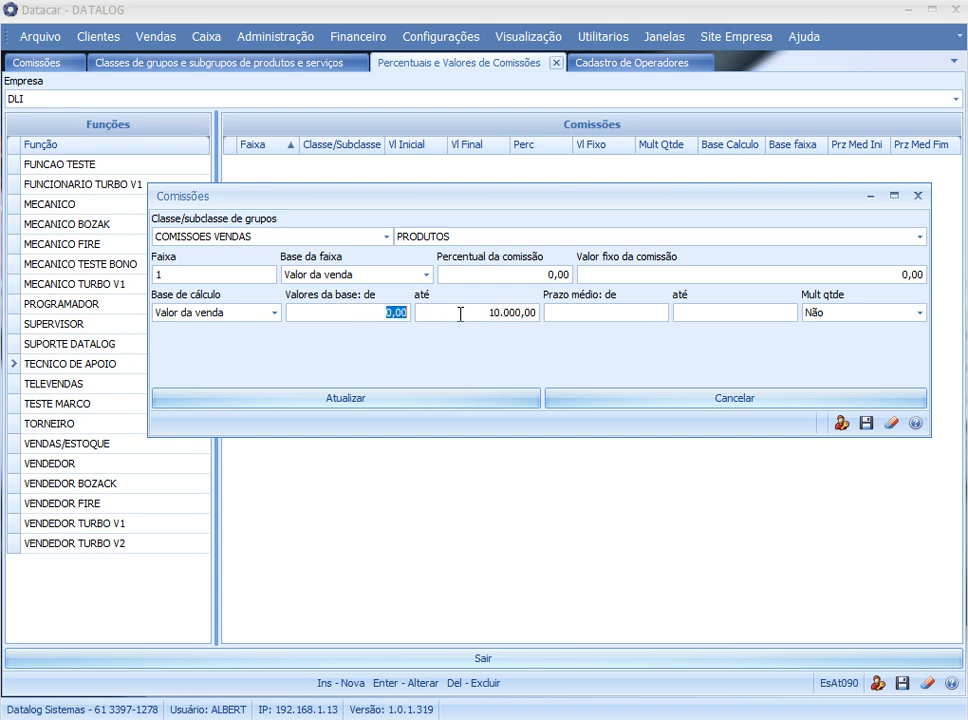
{"action": "left_click", "coordinate": [480, 313]}
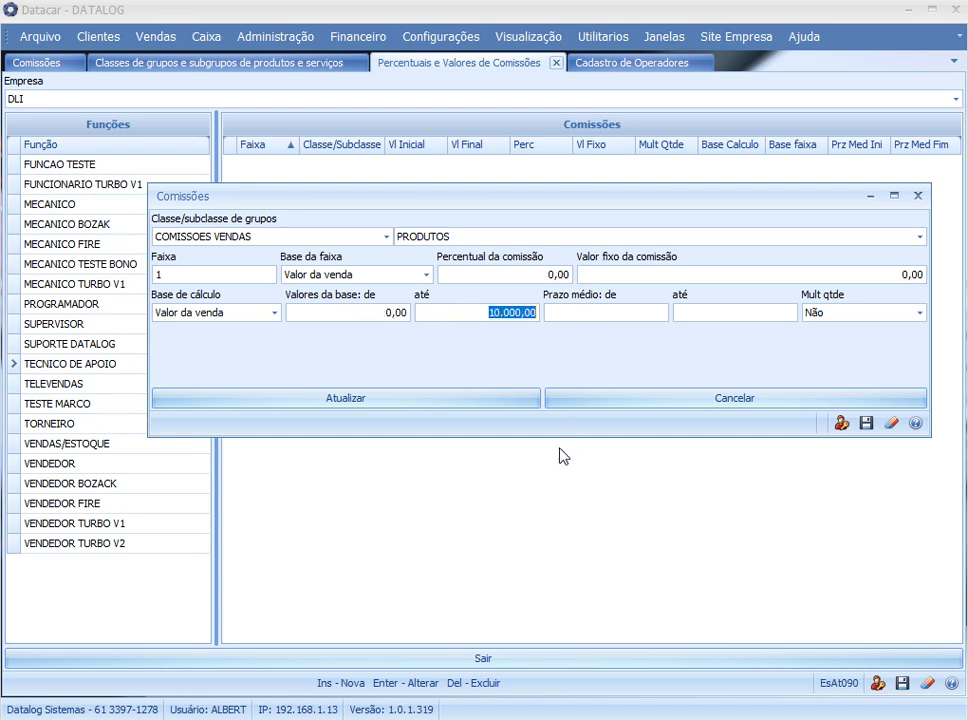
Set the Percentual da comissão of range 1 to 1,50.
{"action": "left_click", "coordinate": [527, 273]}
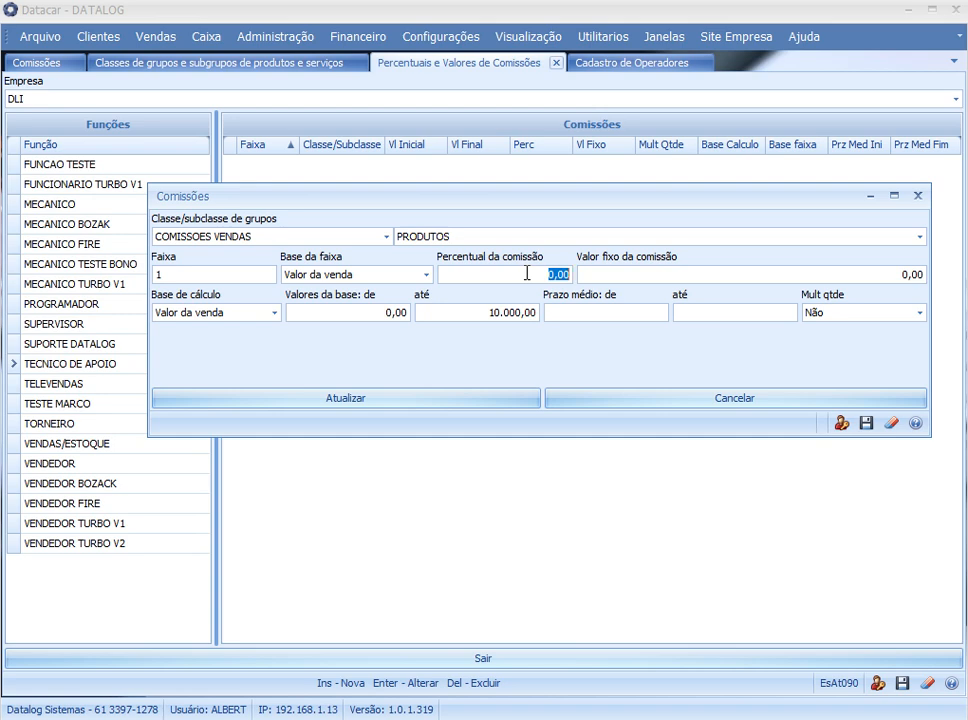
{"action": "type", "text": "15"}
{"action": "key", "text": "BackSpace"}
{"action": "key", "text": "BackSpace"}
{"action": "left_click_drag", "start_coordinate": [531, 272], "coordinate": [622, 276]}
{"action": "type", "text": "1,5"}
Try a Valor fixo da comissão of 1.000,00, compare it with the commission percentage, and reset it to 0,00.
{"action": "left_click_drag", "start_coordinate": [754, 279], "coordinate": [938, 283]}
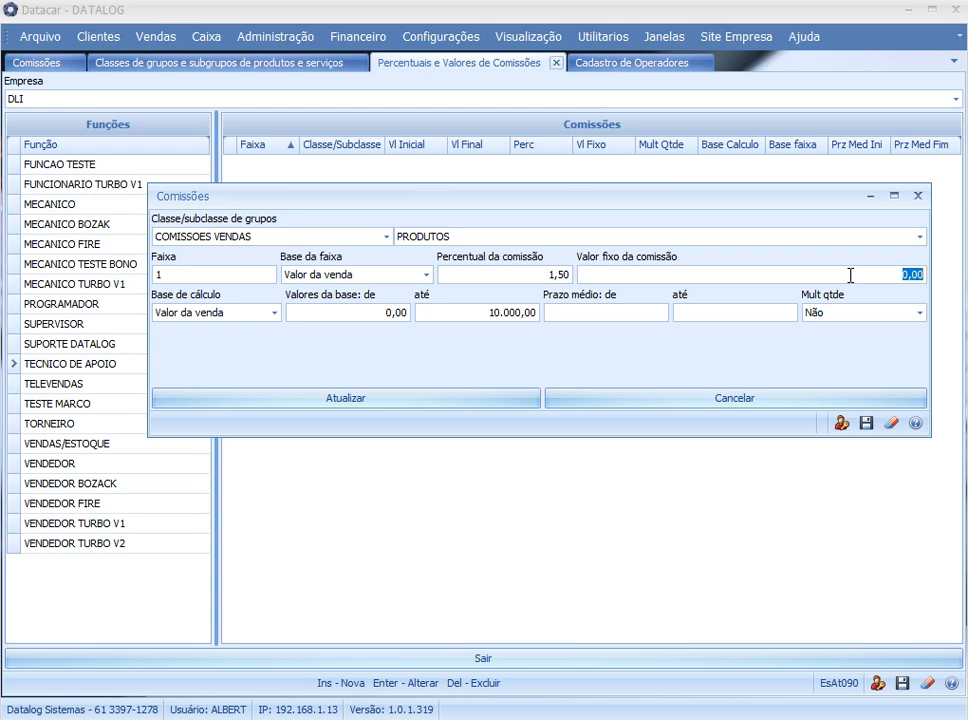
{"action": "left_click_drag", "start_coordinate": [376, 312], "coordinate": [409, 312]}
{"action": "left_click_drag", "start_coordinate": [489, 312], "coordinate": [545, 314]}
{"action": "left_click_drag", "start_coordinate": [898, 276], "coordinate": [966, 278]}
{"action": "type", "text": "1000"}
{"action": "left_click_drag", "start_coordinate": [469, 277], "coordinate": [606, 314]}
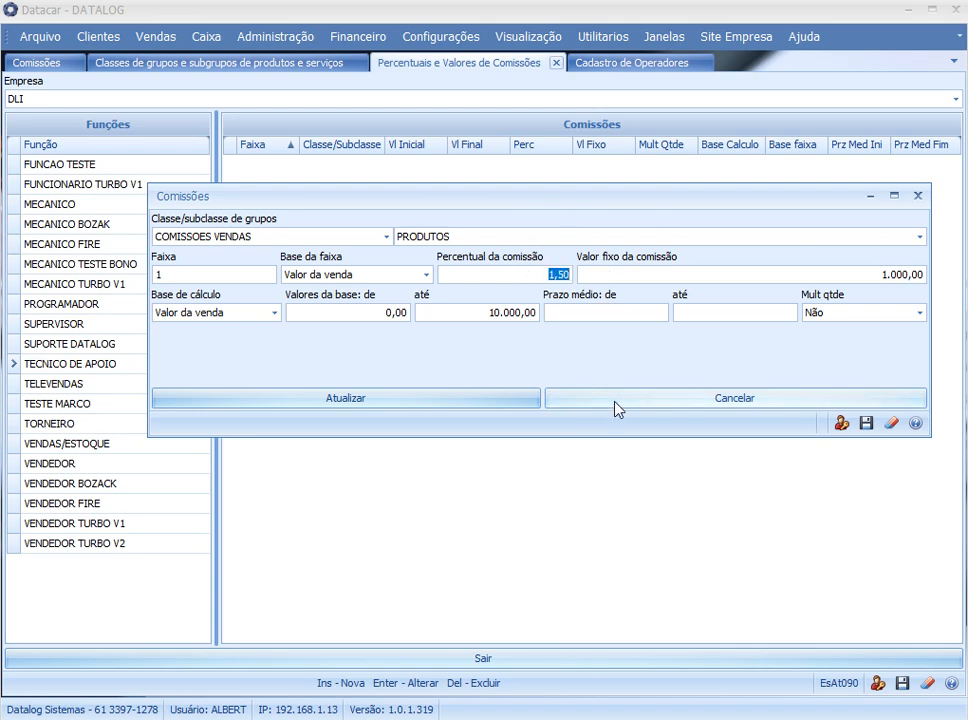
{"action": "left_click_drag", "start_coordinate": [884, 275], "coordinate": [925, 276]}
{"action": "left_click_drag", "start_coordinate": [530, 274], "coordinate": [594, 274]}
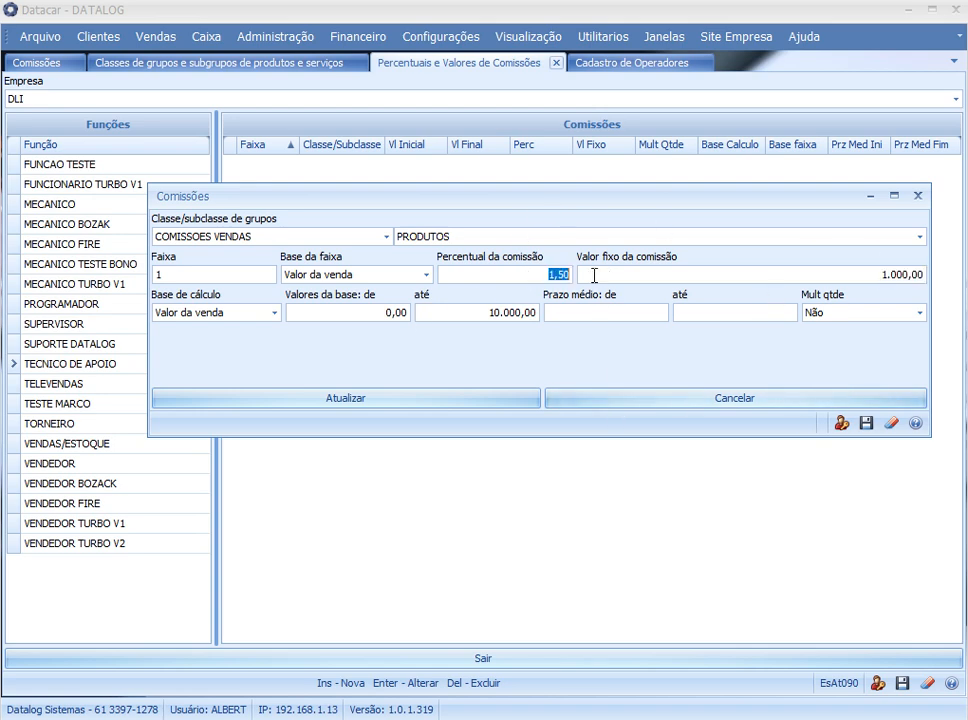
{"action": "left_click_drag", "start_coordinate": [878, 274], "coordinate": [926, 275]}
{"action": "left_click_drag", "start_coordinate": [445, 274], "coordinate": [607, 274]}
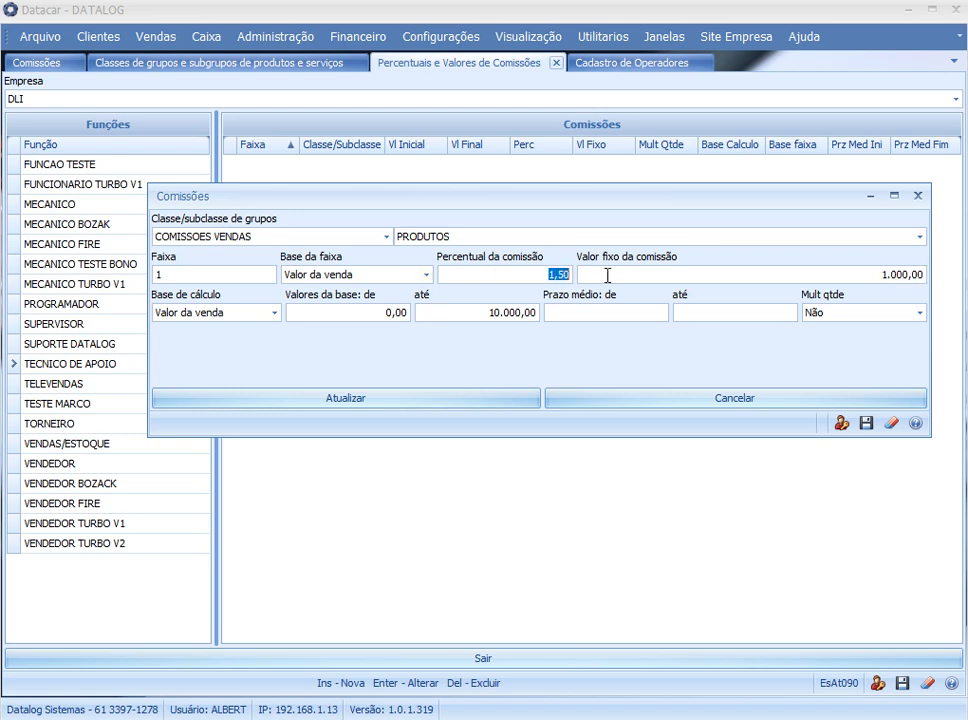
{"action": "left_click", "coordinate": [875, 276]}
{"action": "type", "text": "0"}
Try 10 as the start of the Prazo médio and clear it again.
{"action": "left_click", "coordinate": [625, 308]}
{"action": "type", "text": "10"}
{"action": "key", "text": "BackSpace"}
{"action": "key", "text": "BackSpace"}
{"action": "left_click", "coordinate": [734, 315]}
Examine the Mult qtde options in relation to the fixed commission value, Base de cálculo and Base da faixa.
{"action": "left_click", "coordinate": [849, 314]}
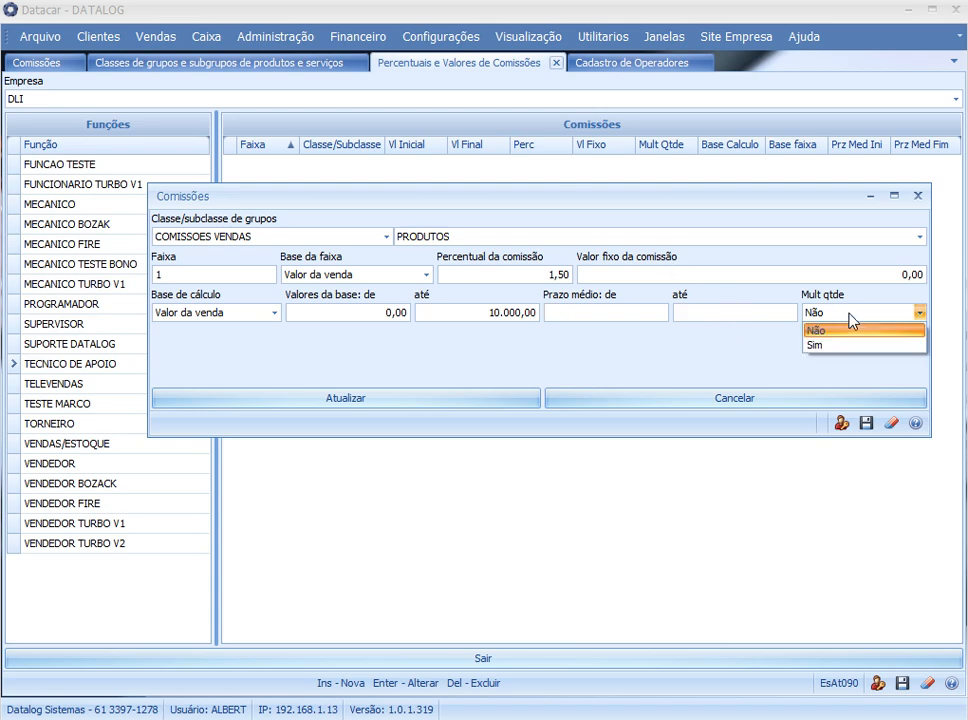
{"action": "left_click", "coordinate": [849, 314]}
{"action": "left_click", "coordinate": [849, 314]}
{"action": "left_click", "coordinate": [849, 320]}
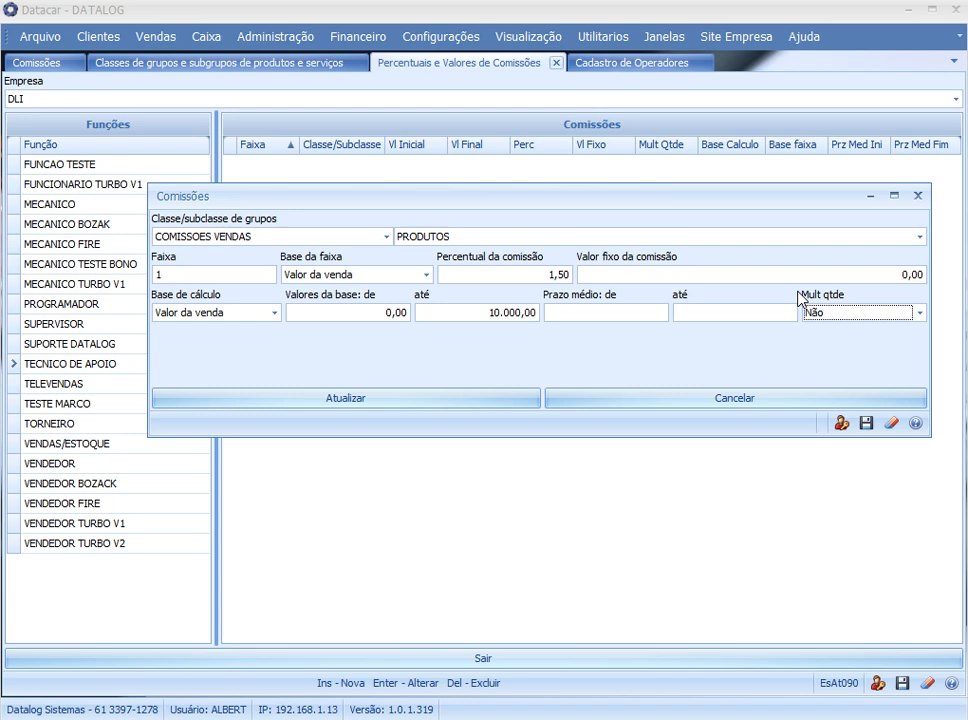
{"action": "left_click", "coordinate": [909, 273]}
{"action": "left_click", "coordinate": [900, 278]}
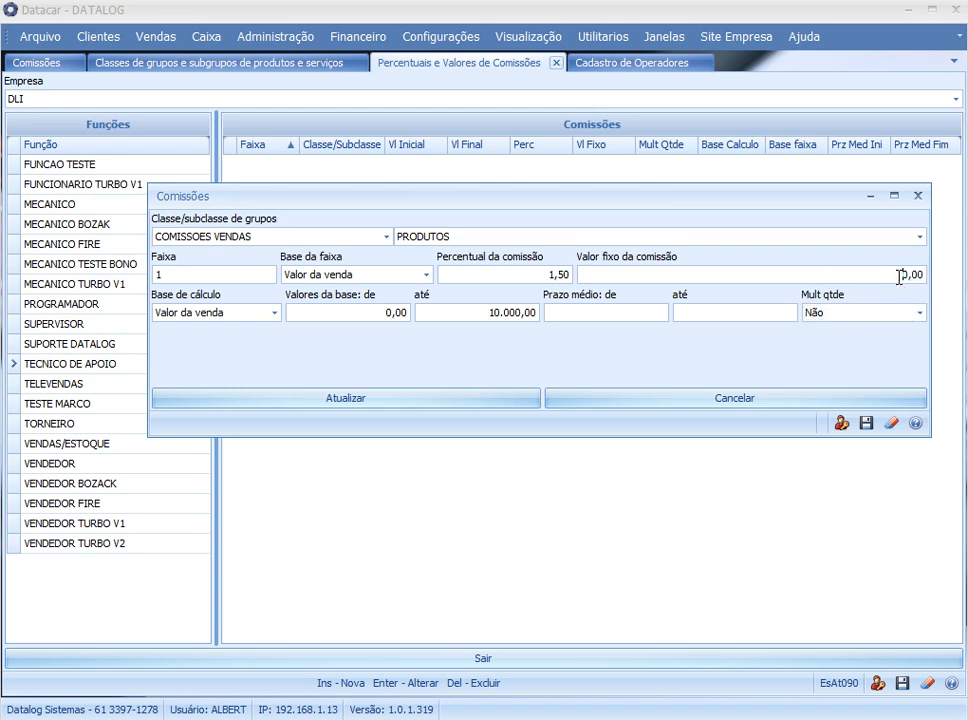
{"action": "left_click_drag", "start_coordinate": [882, 273], "coordinate": [926, 278]}
{"action": "left_click", "coordinate": [273, 313]}
{"action": "left_click", "coordinate": [360, 278]}
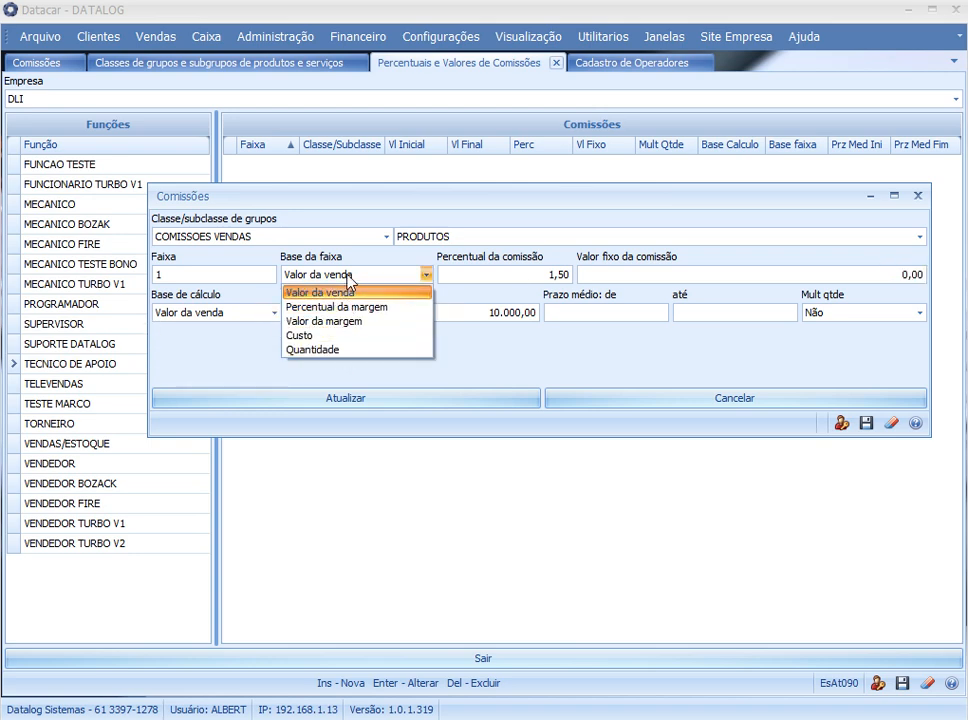
{"action": "left_click", "coordinate": [350, 291]}
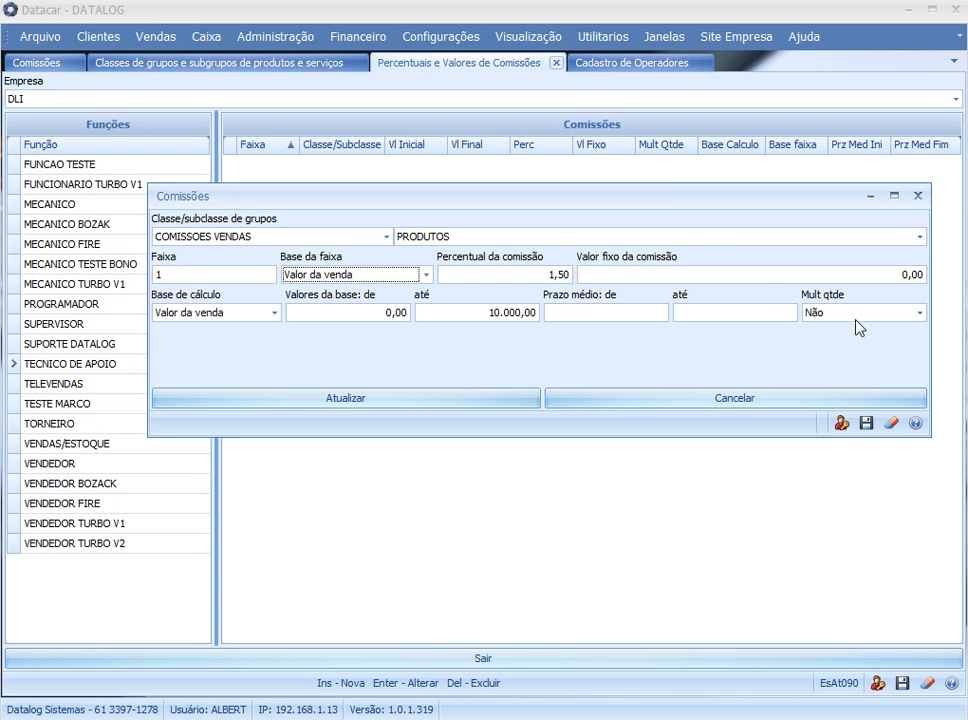
Try a fixed commission of 1.000,00 with Mult qtde set to Sim, and restore Não and 0,00.
{"action": "left_click", "coordinate": [913, 273]}
{"action": "type", "text": "1000"}
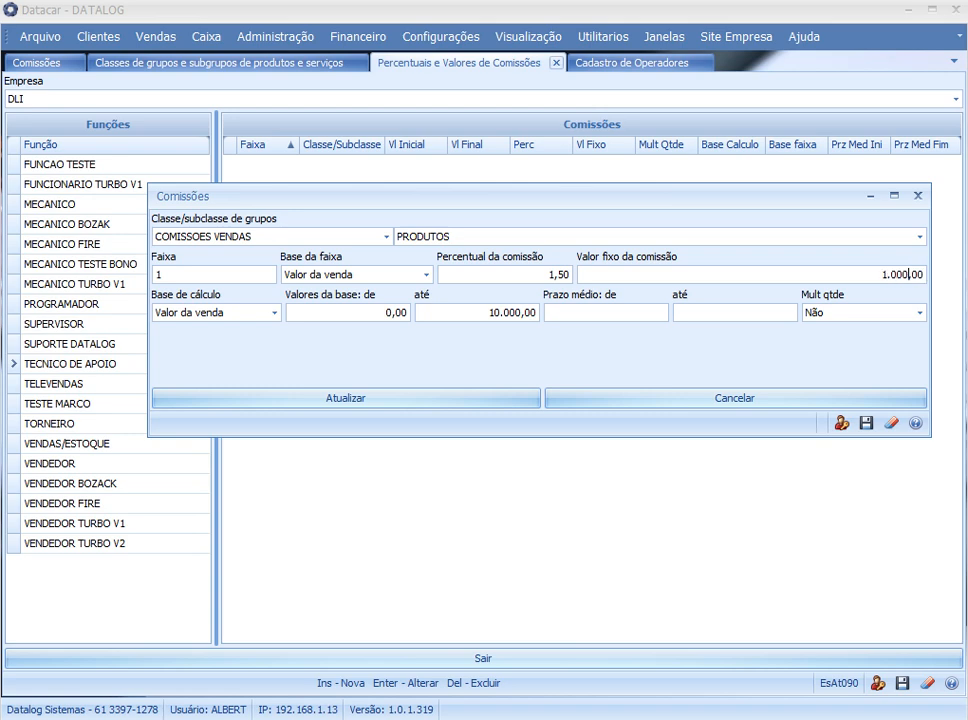
{"action": "left_click", "coordinate": [849, 312]}
{"action": "left_click", "coordinate": [810, 339]}
{"action": "left_click", "coordinate": [926, 274]}
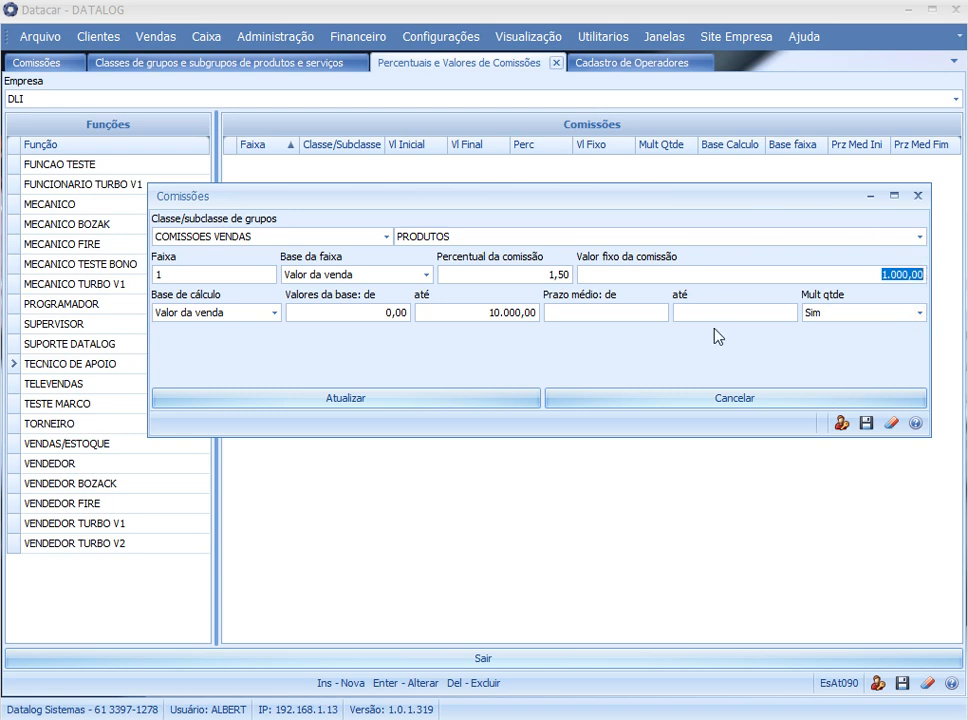
{"action": "left_click", "coordinate": [822, 313]}
{"action": "left_click", "coordinate": [841, 333]}
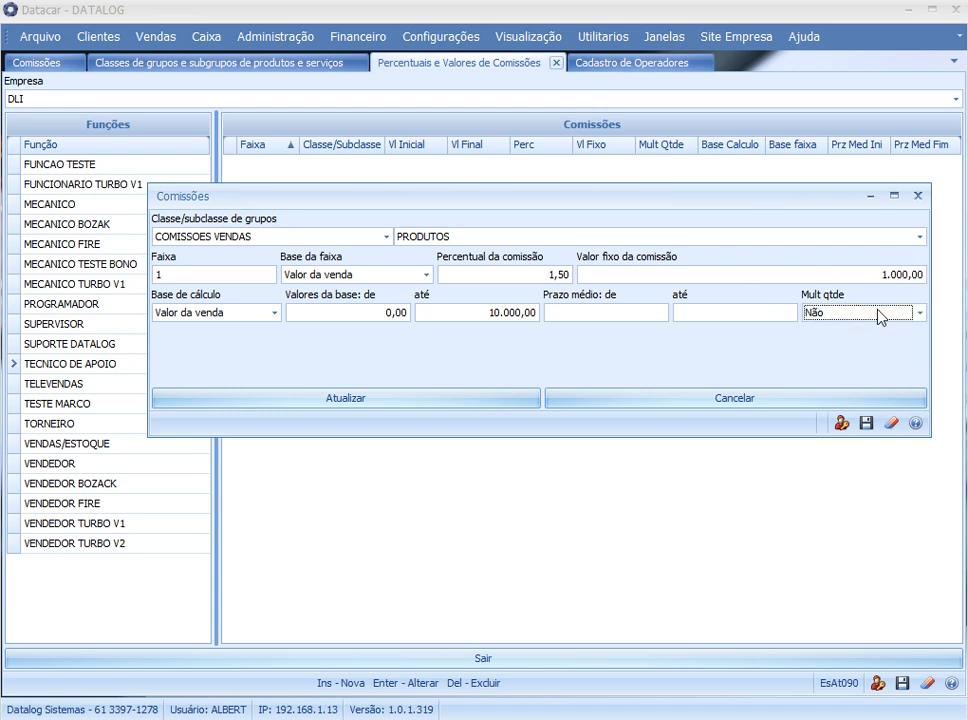
{"action": "left_click", "coordinate": [480, 273]}
{"action": "key", "text": "Tab"}
{"action": "type", "text": "0"}
Check the range number, bases and percentage of the commission, and save range 1 for COMISSOES VENDAS / PRODUTOS.
{"action": "left_click", "coordinate": [160, 273]}
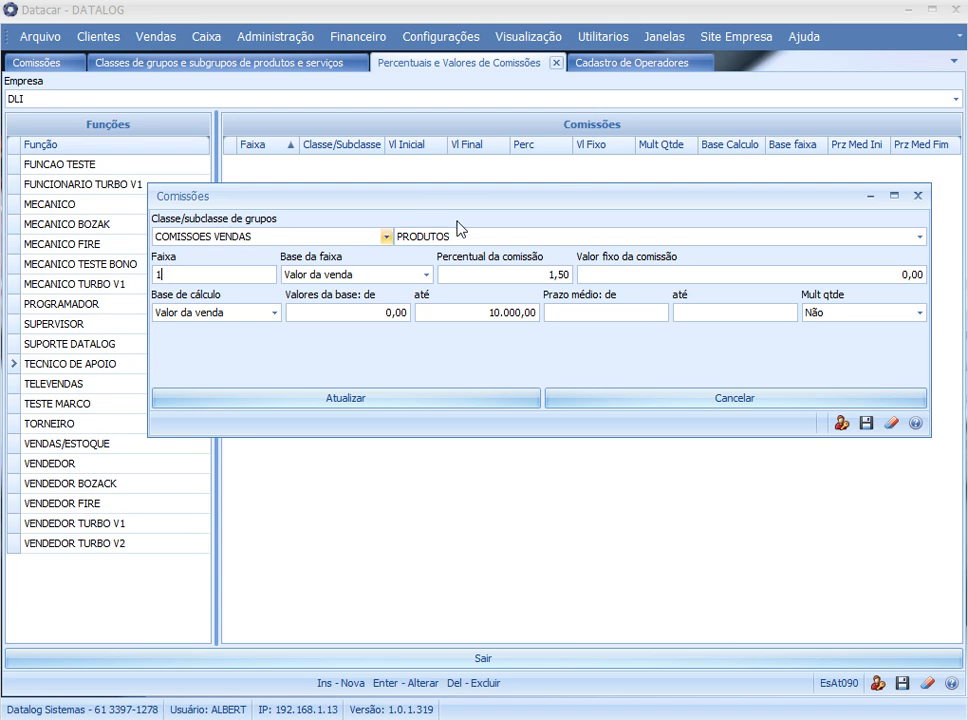
{"action": "left_click", "coordinate": [573, 273]}
{"action": "left_click", "coordinate": [343, 275]}
{"action": "left_click", "coordinate": [238, 315]}
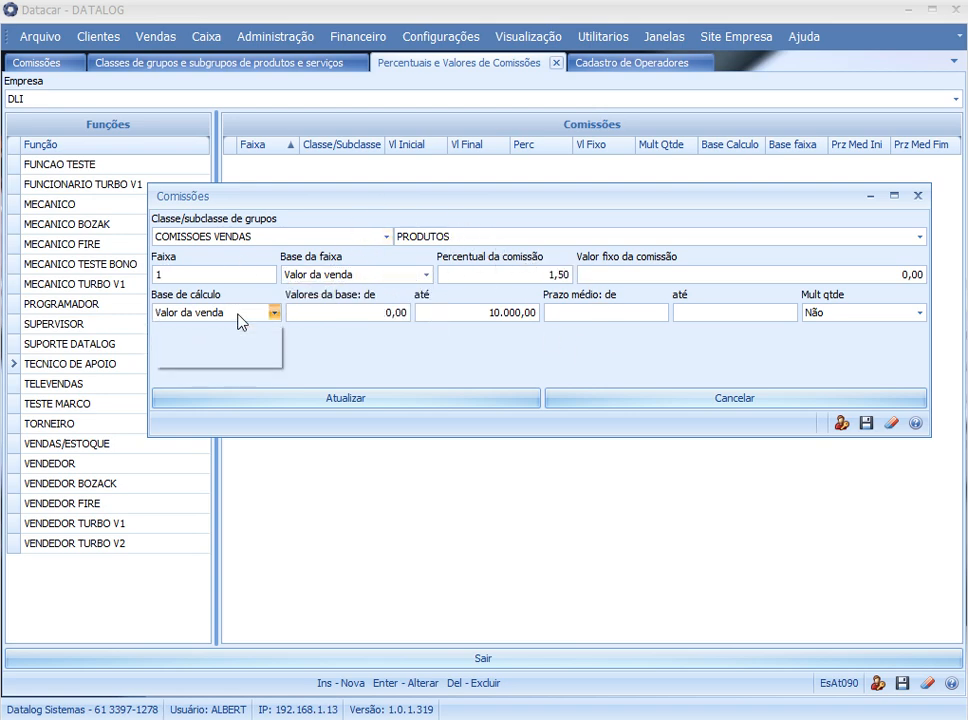
{"action": "left_click", "coordinate": [271, 313]}
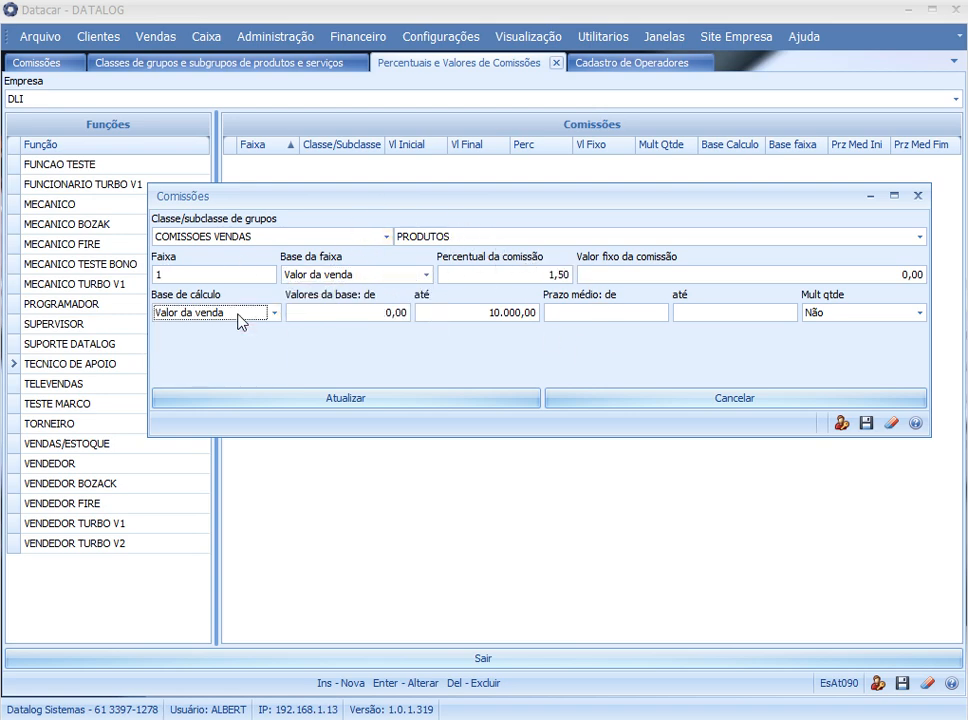
{"action": "left_click", "coordinate": [543, 277]}
{"action": "left_click", "coordinate": [424, 398]}
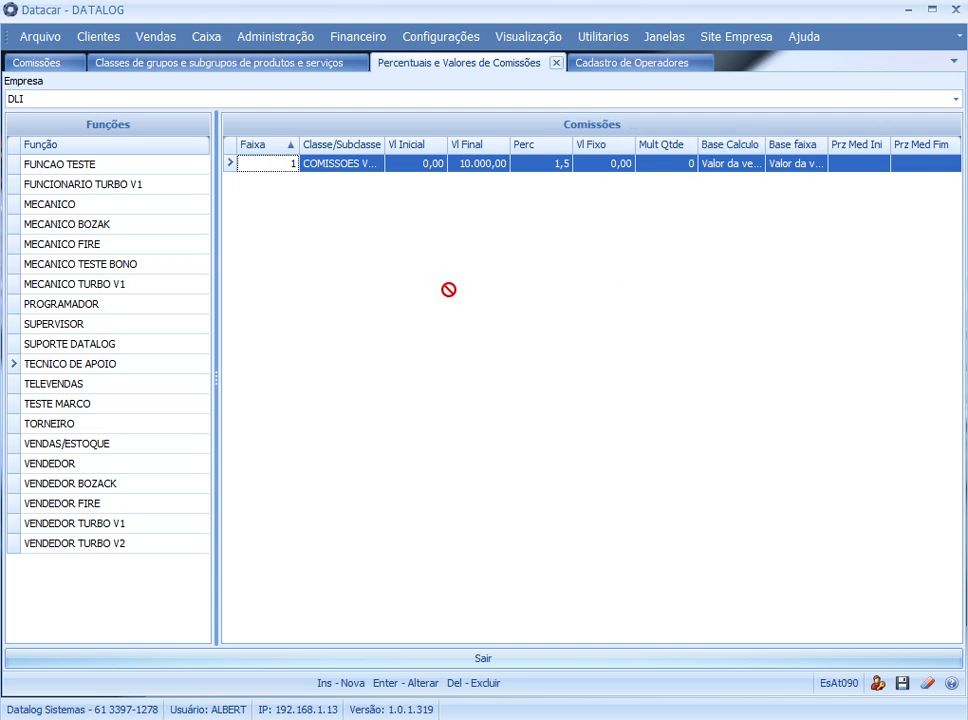
Start a new commission for COMISSOES VENDAS / PRODUTOS as Faixa 2 with Valor da venda as the Base da faixa.
{"action": "key", "text": "Insert"}
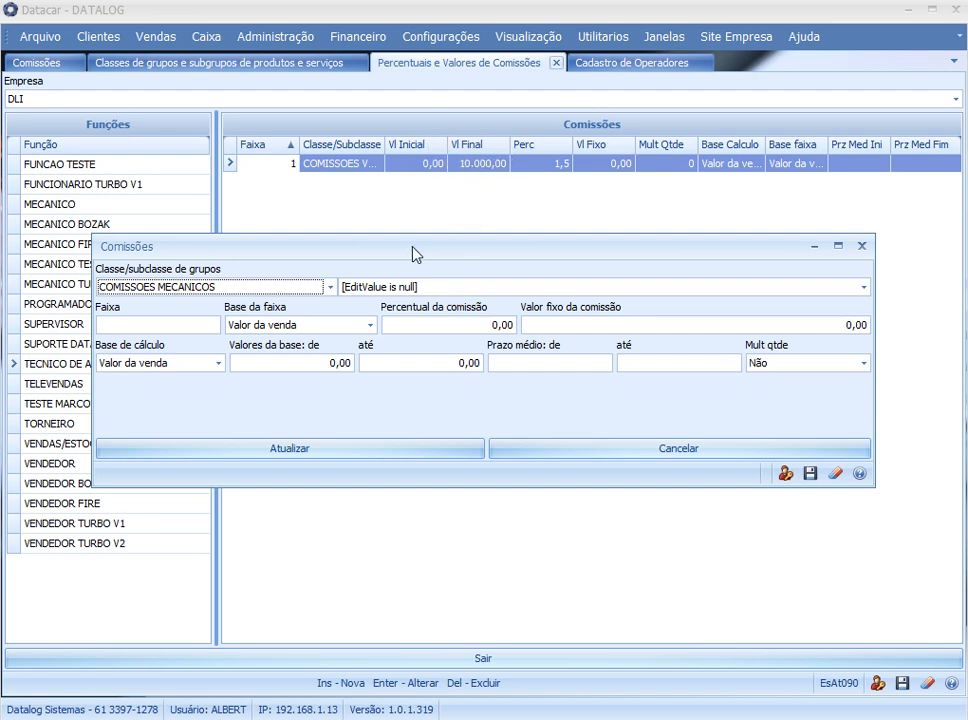
{"action": "left_click_drag", "start_coordinate": [413, 253], "coordinate": [500, 233]}
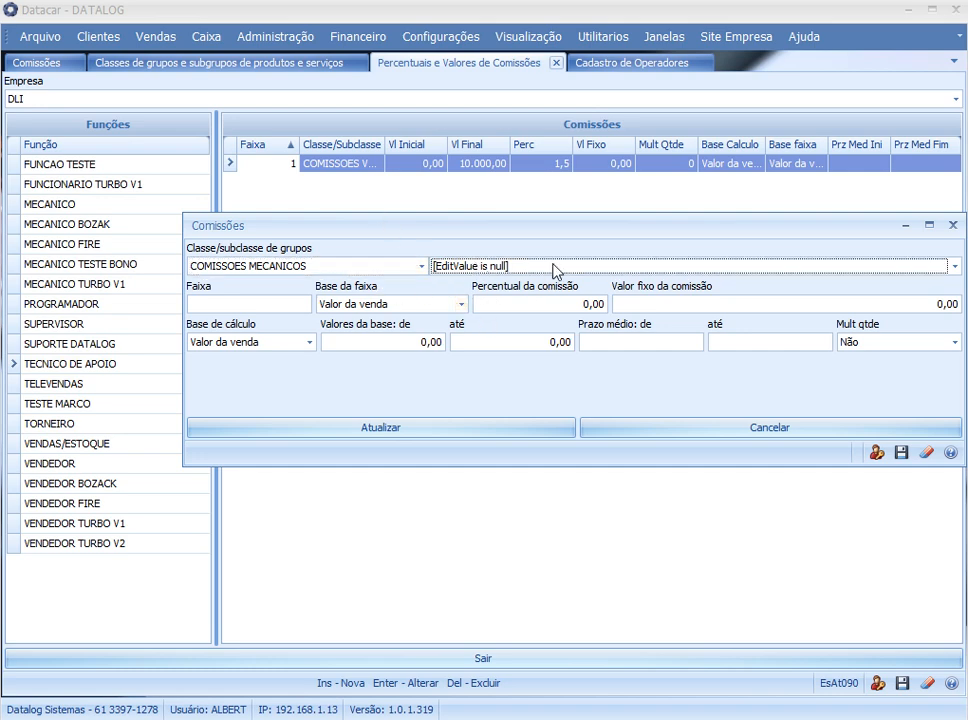
{"action": "left_click", "coordinate": [447, 272]}
{"action": "left_click", "coordinate": [420, 266]}
{"action": "left_click", "coordinate": [276, 300]}
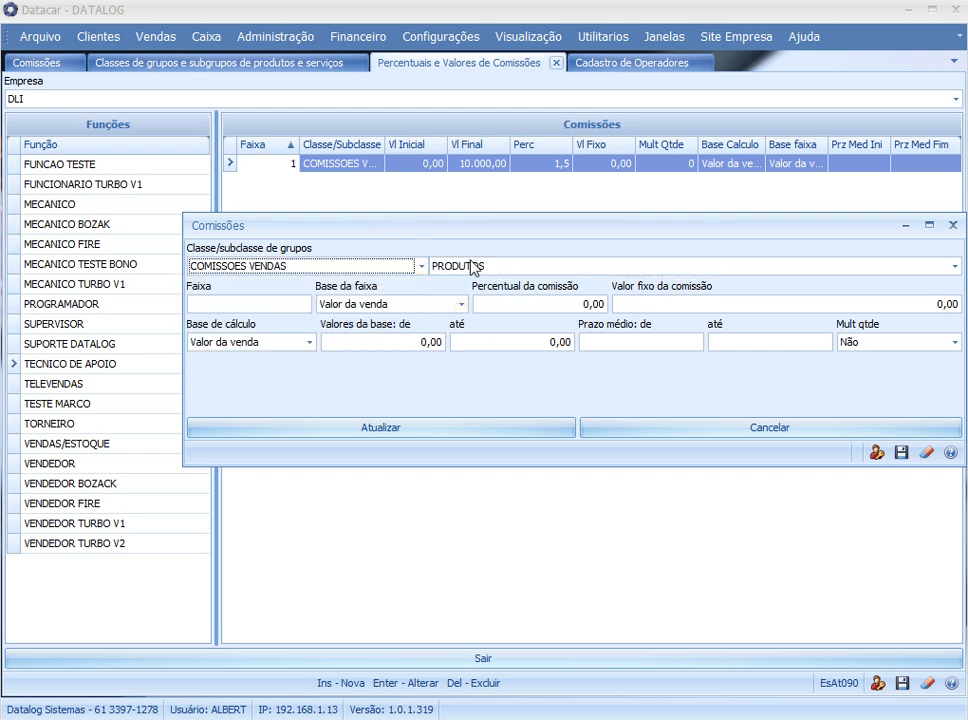
{"action": "left_click", "coordinate": [447, 266]}
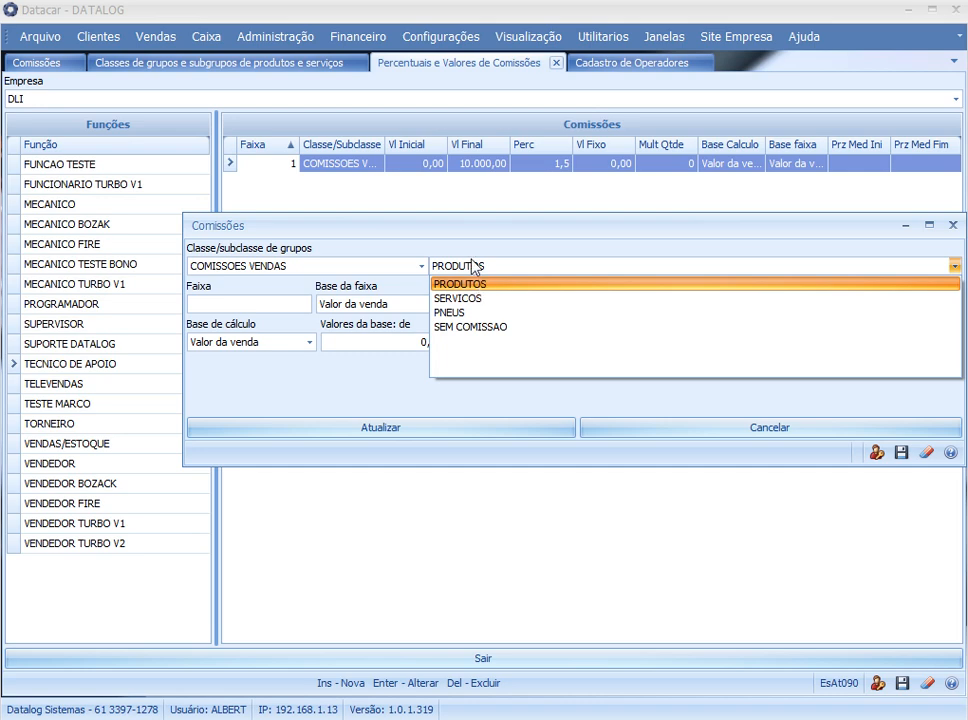
{"action": "left_click", "coordinate": [482, 286]}
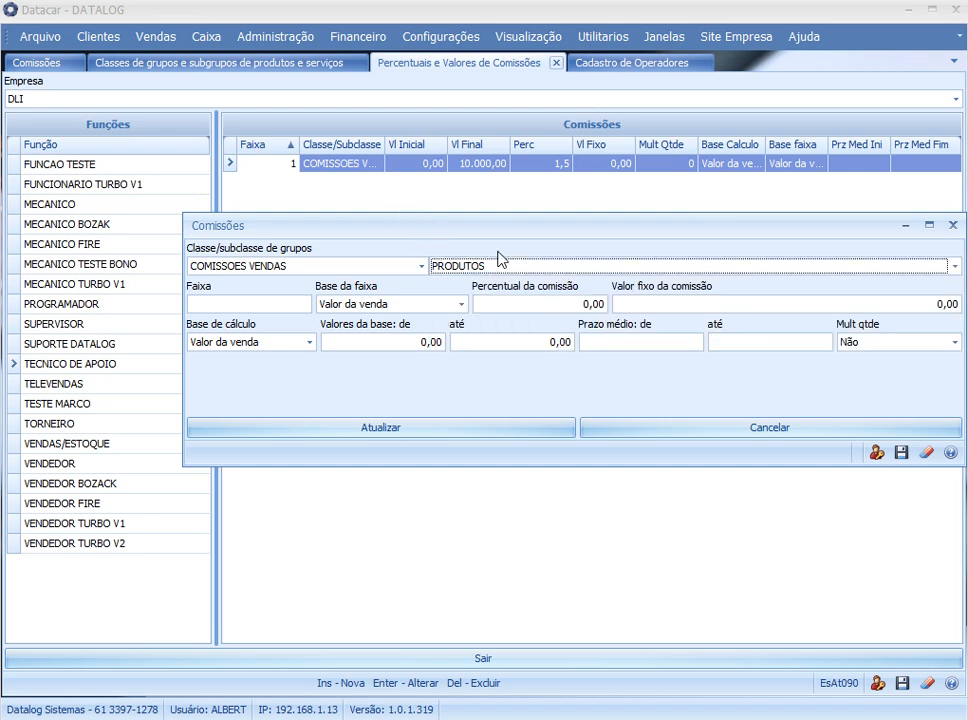
{"action": "left_click", "coordinate": [289, 303]}
{"action": "type", "text": "2"}
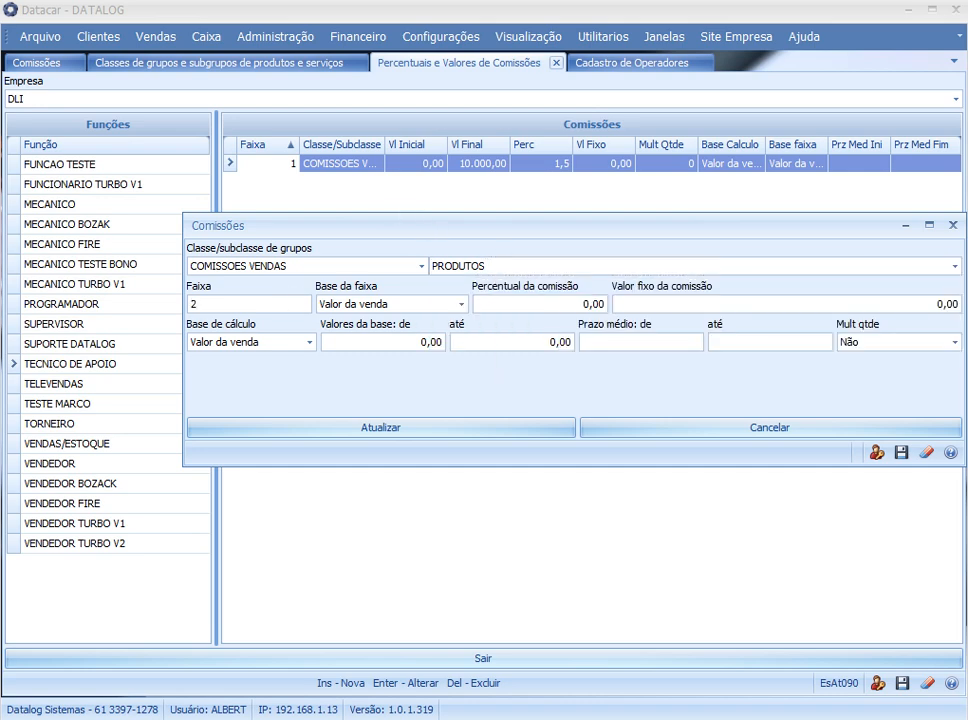
{"action": "left_click", "coordinate": [392, 303]}
{"action": "left_click", "coordinate": [392, 318]}
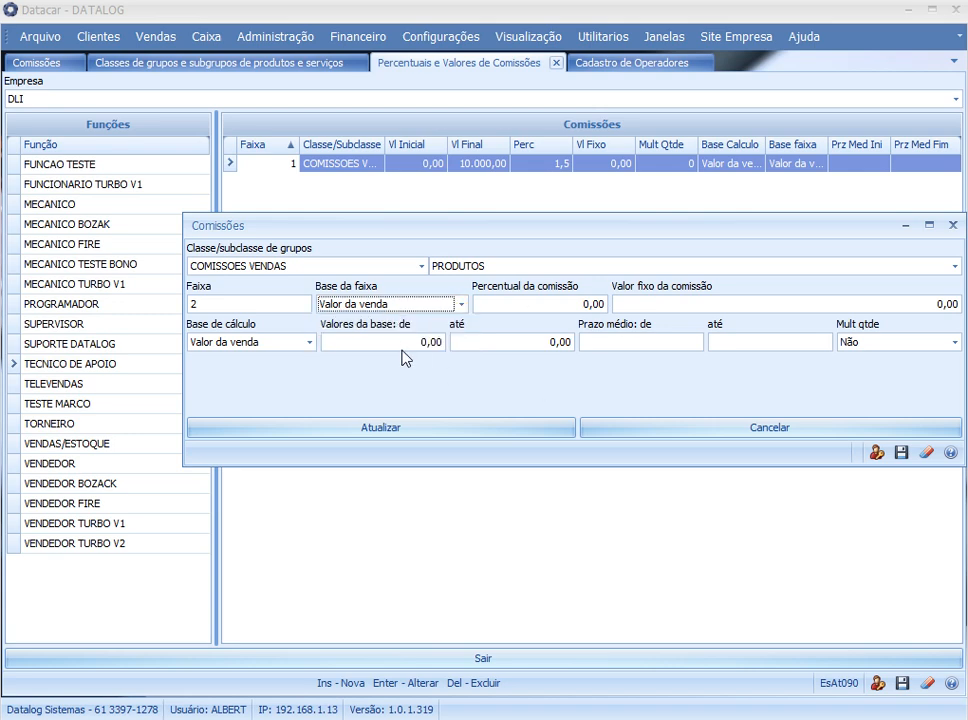
Set the base values of range 2 from 10.000,01 to 50.000,00.
{"action": "left_click", "coordinate": [393, 343]}
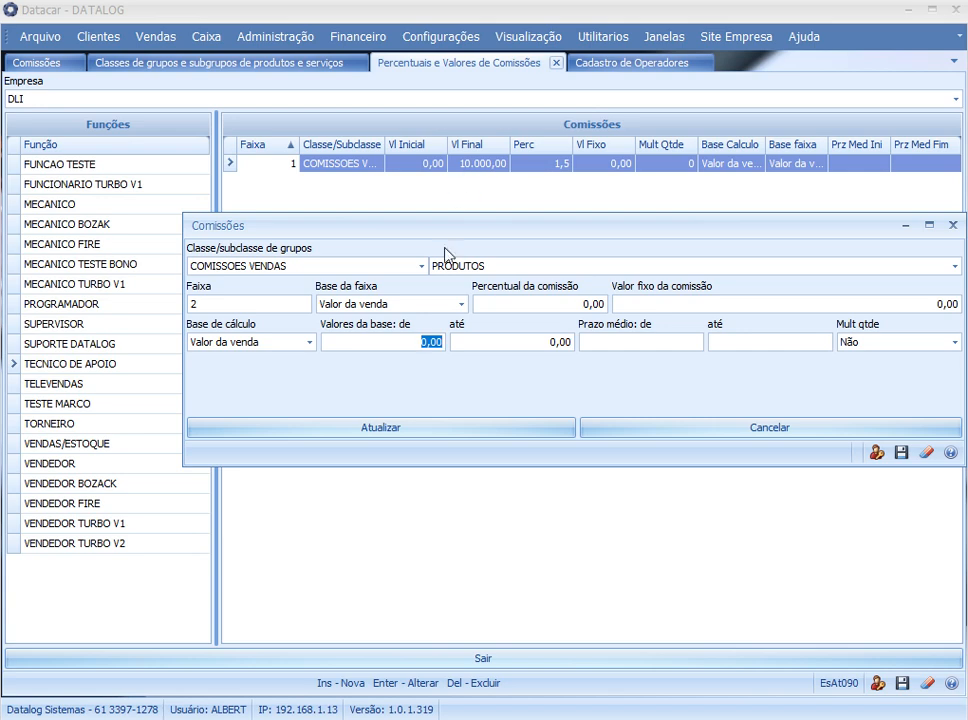
{"action": "type", "text": "10000"}
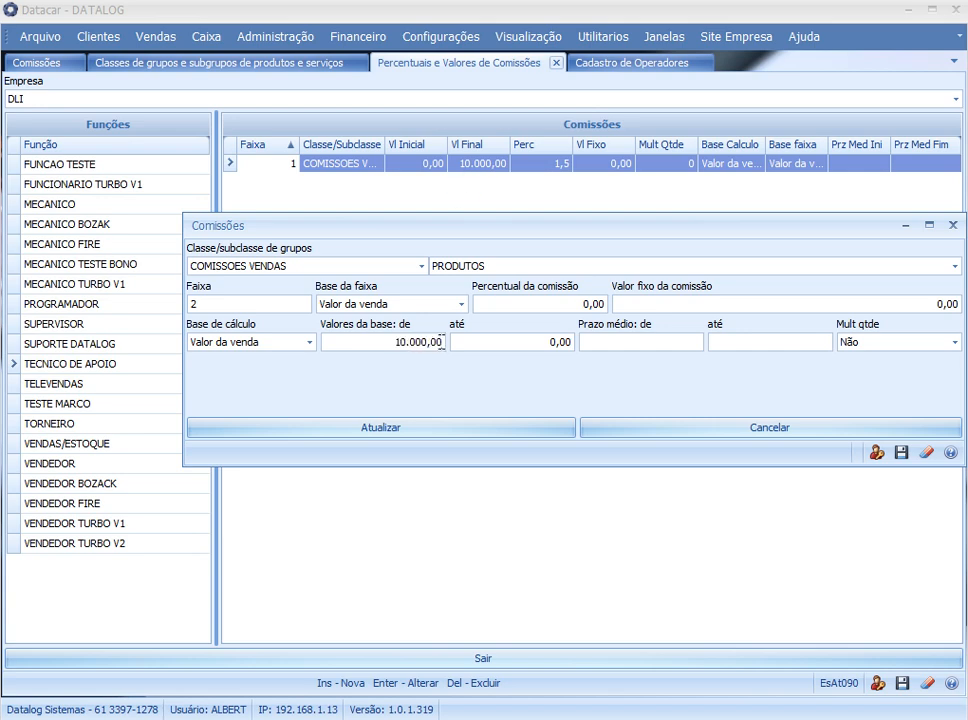
{"action": "left_click_drag", "start_coordinate": [437, 342], "coordinate": [451, 343]}
{"action": "key", "text": "Tab"}
{"action": "type", "text": "50000"}
Set the Percentual da comissão of range 2 to 1,70.
{"action": "left_click_drag", "start_coordinate": [578, 305], "coordinate": [605, 303]}
{"action": "type", "text": "170"}
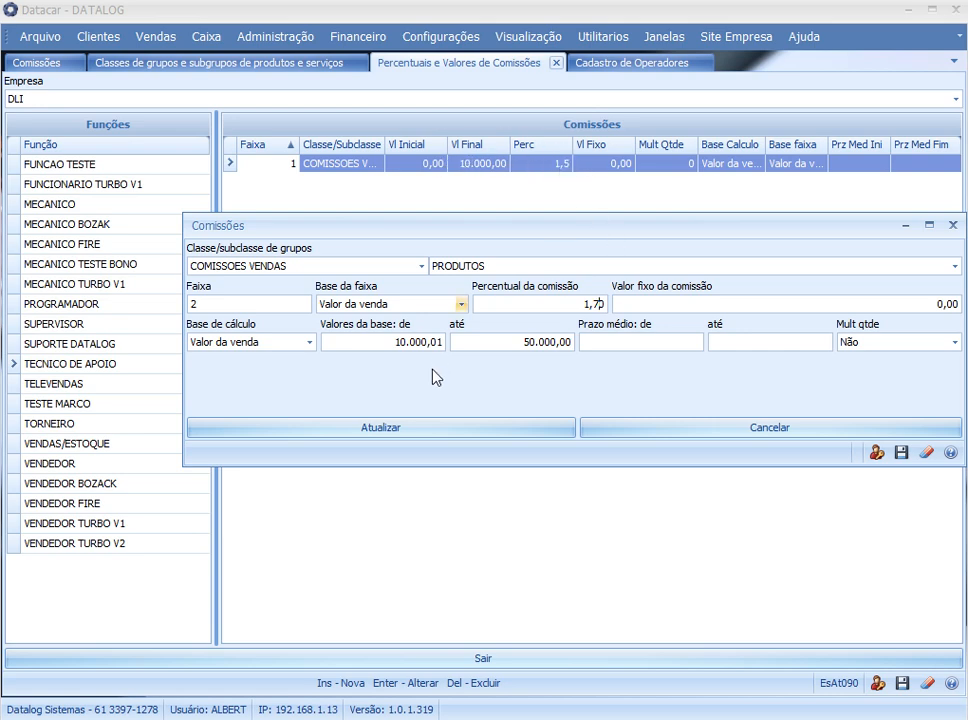
{"action": "double_click", "coordinate": [592, 303]}
{"action": "left_click", "coordinate": [242, 307]}
{"action": "left_click_drag", "start_coordinate": [242, 307], "coordinate": [184, 303]}
Raise the upper limit of range 2's base values to 999.999.999,00.
{"action": "left_click", "coordinate": [469, 342]}
{"action": "left_click_drag", "start_coordinate": [501, 341], "coordinate": [626, 345]}
{"action": "type", "text": "999999999"}
{"action": "left_click", "coordinate": [599, 341]}
Check Mult qtde and the fixed commission value, keeping Não and 0,00, and save the range 2 commission.
{"action": "left_click", "coordinate": [870, 345]}
{"action": "left_click", "coordinate": [872, 347]}
{"action": "left_click", "coordinate": [872, 347]}
{"action": "left_click", "coordinate": [872, 347]}
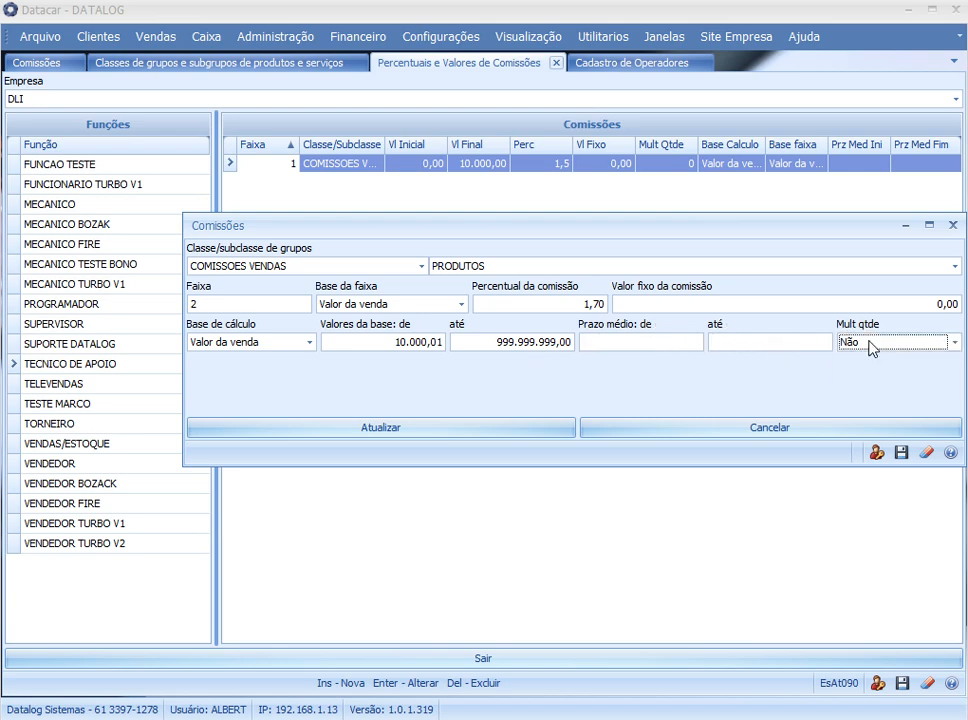
{"action": "left_click", "coordinate": [933, 305]}
{"action": "left_click_drag", "start_coordinate": [675, 234], "coordinate": [658, 227]}
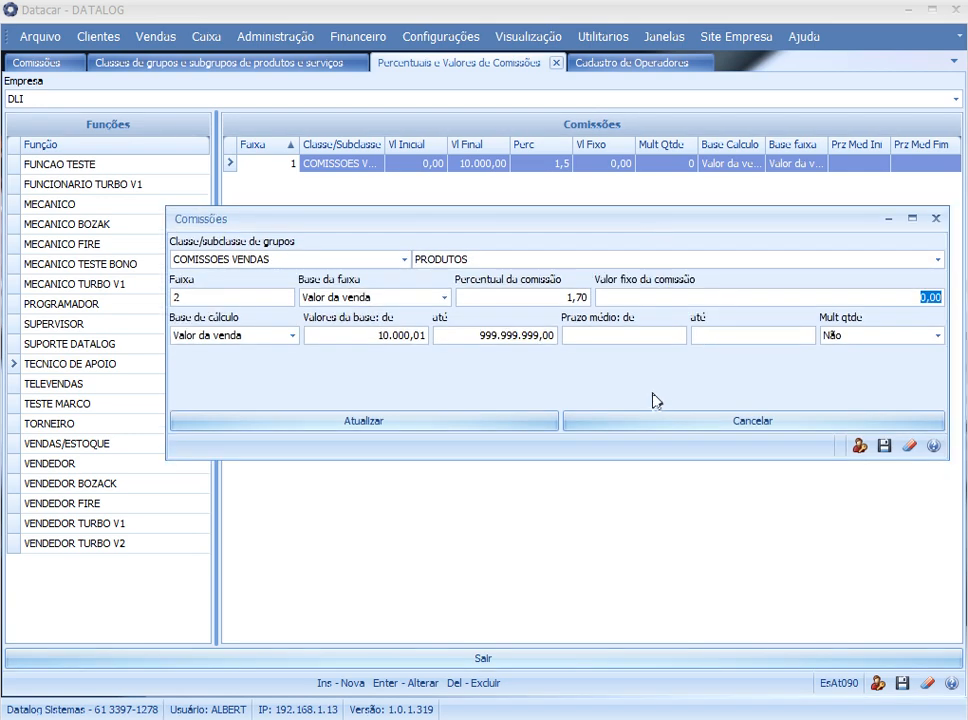
{"action": "left_click", "coordinate": [391, 428]}
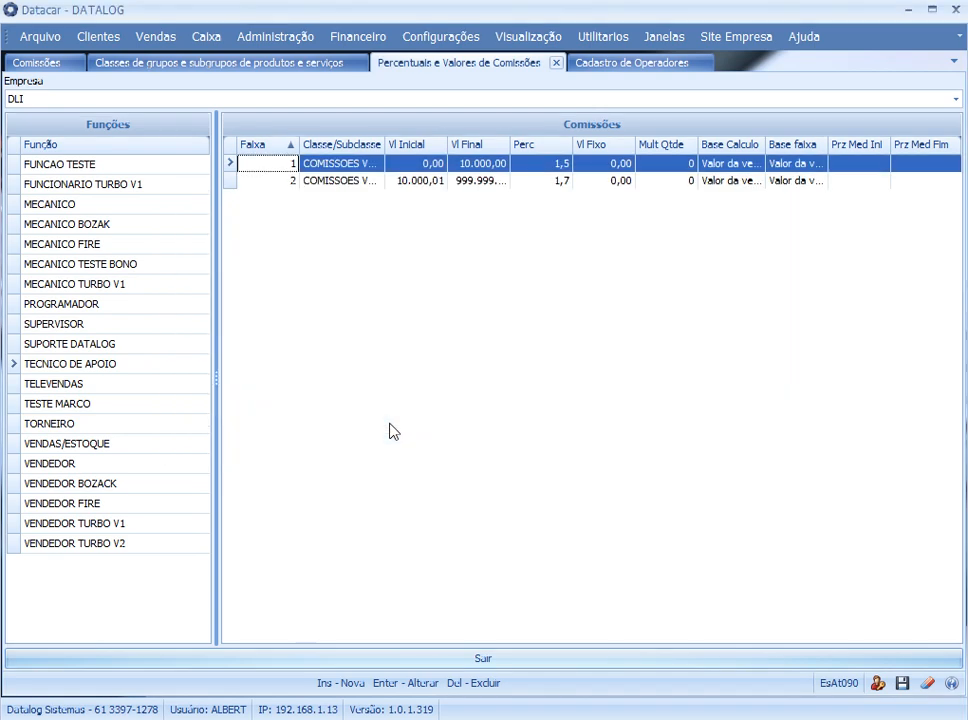
Widen the Classe/Subclasse column of the commission list and compare the entries of both ranges.
{"action": "left_click_drag", "start_coordinate": [446, 144], "coordinate": [502, 144]}
{"action": "left_click", "coordinate": [348, 177]}
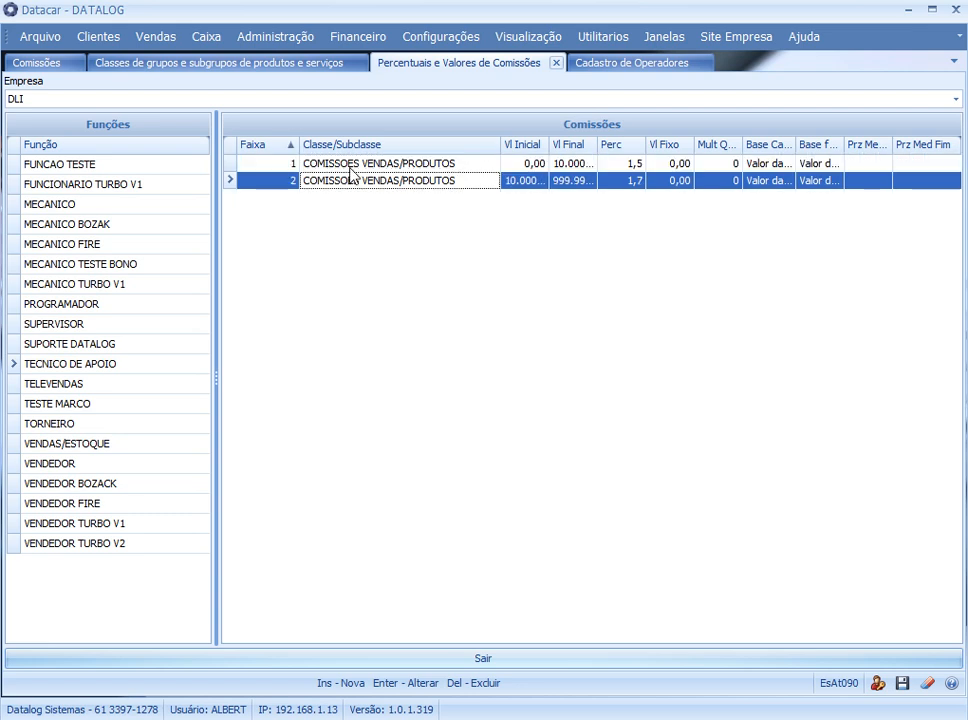
{"action": "left_click", "coordinate": [443, 163]}
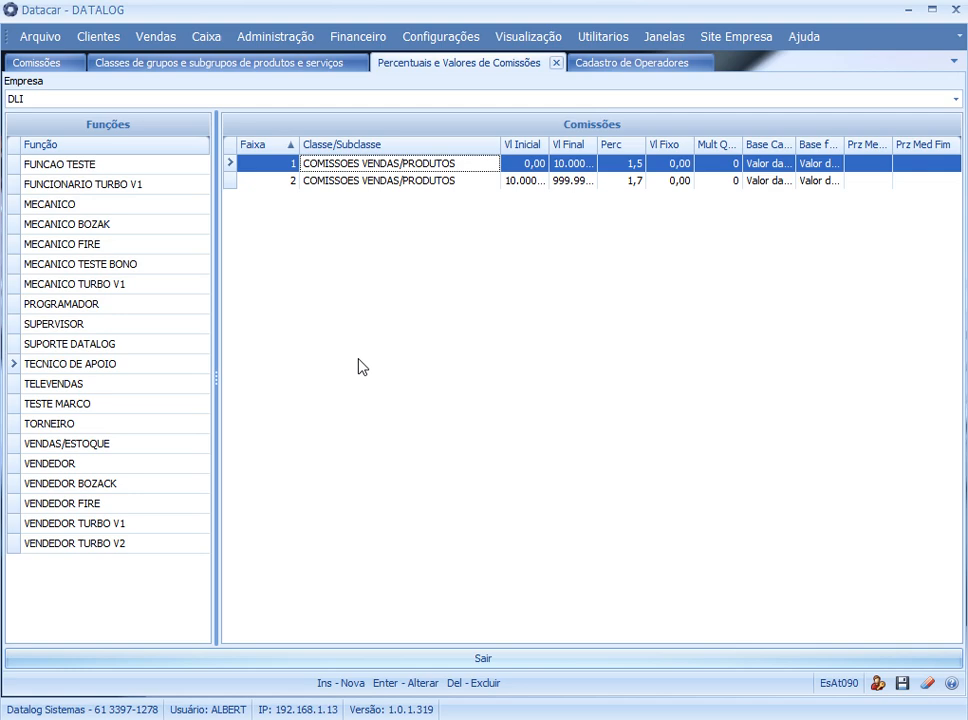
Start a new commission for TECNICO DE APOIO with class COMISSOES VENDAS and subclass SERVICOS.
{"action": "key", "text": "Insert"}
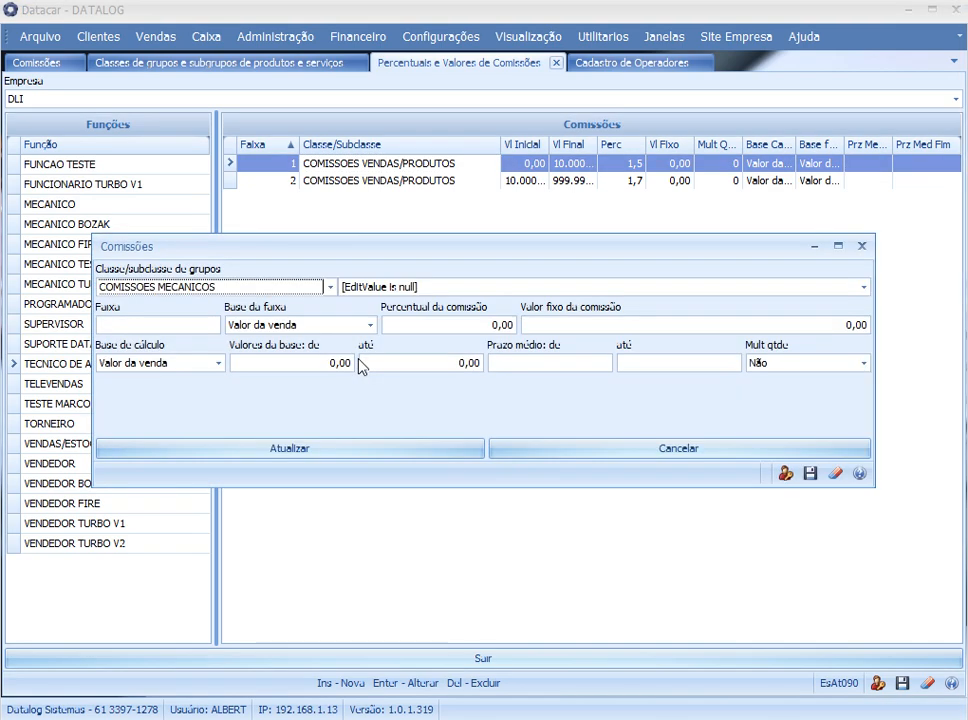
{"action": "left_click", "coordinate": [250, 288]}
{"action": "left_click", "coordinate": [160, 316]}
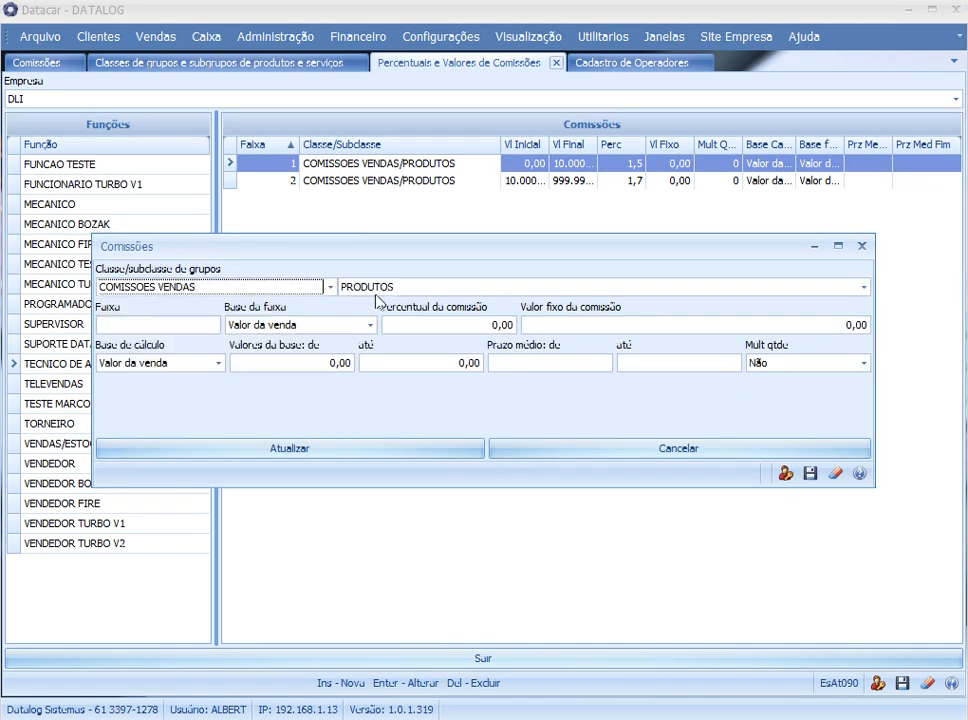
{"action": "left_click", "coordinate": [398, 287]}
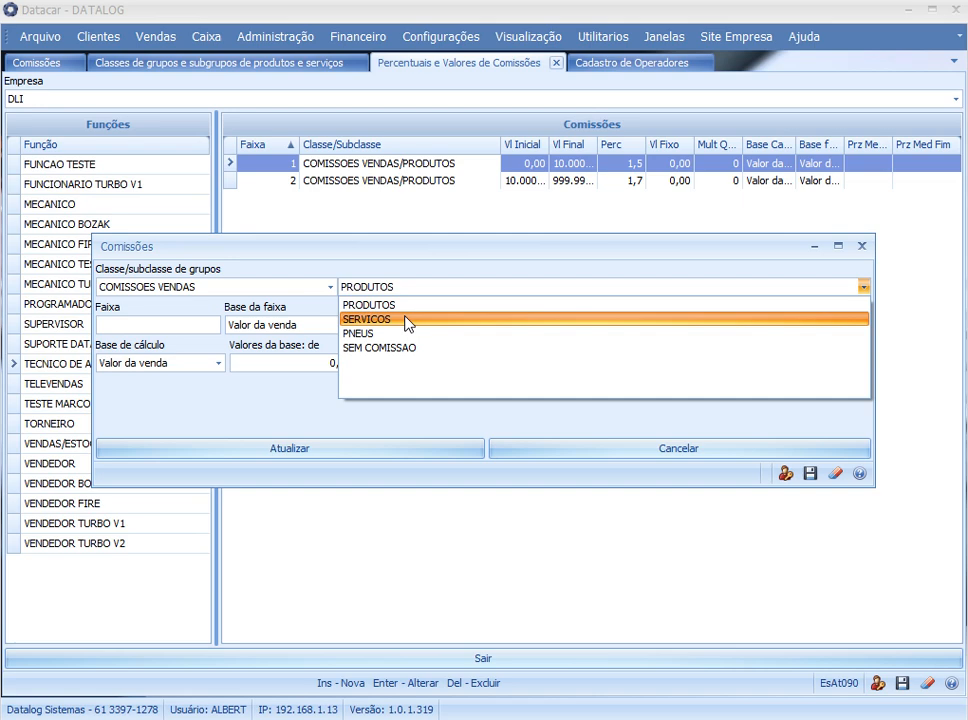
{"action": "left_click", "coordinate": [404, 320]}
Define the SERVICOS commission as range 1 with 1,8 percent and an upper base value of 999.999.999,00, and save it.
{"action": "left_click", "coordinate": [190, 323]}
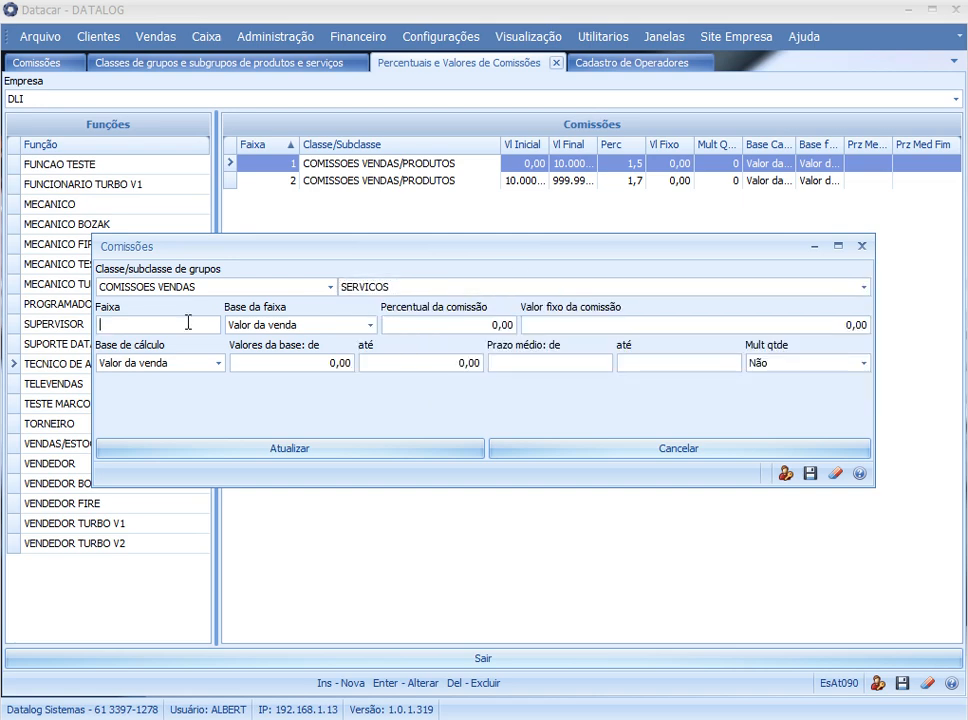
{"action": "type", "text": "1"}
{"action": "key", "text": "Tab"}
{"action": "key", "text": "Tab"}
{"action": "type", "text": "1,8"}
{"action": "left_click", "coordinate": [282, 362]}
{"action": "left_click", "coordinate": [399, 357]}
{"action": "type", "text": "999999999"}
{"action": "left_click", "coordinate": [393, 449]}
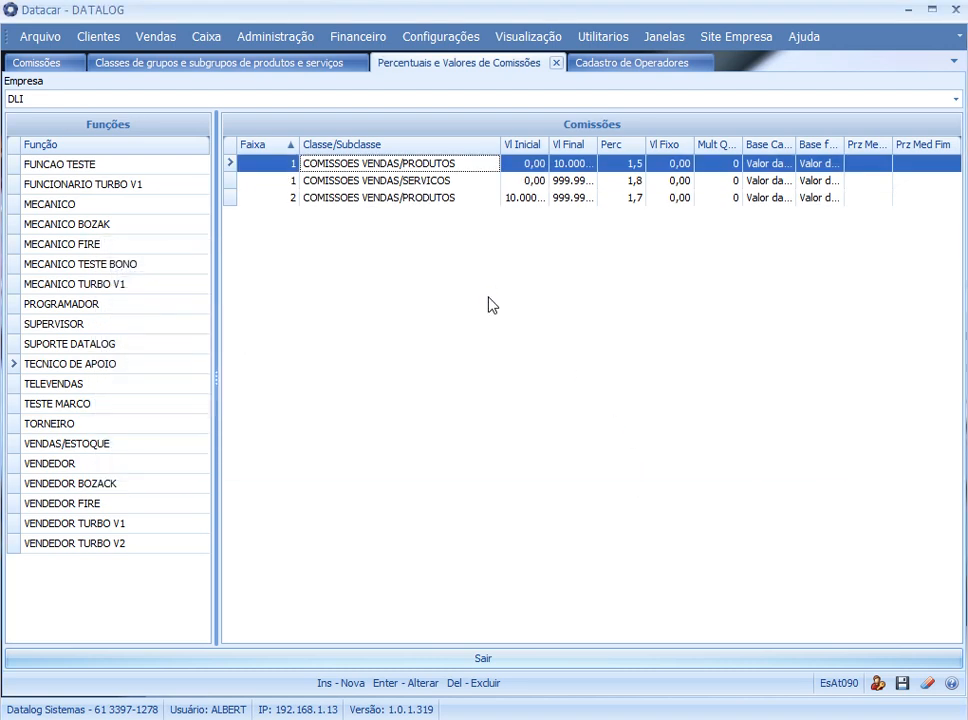
Start another commission with class COMISSOES VENDAS and subclass PNEUS.
{"action": "key", "text": "Insert"}
{"action": "left_click", "coordinate": [165, 288]}
{"action": "left_click", "coordinate": [199, 314]}
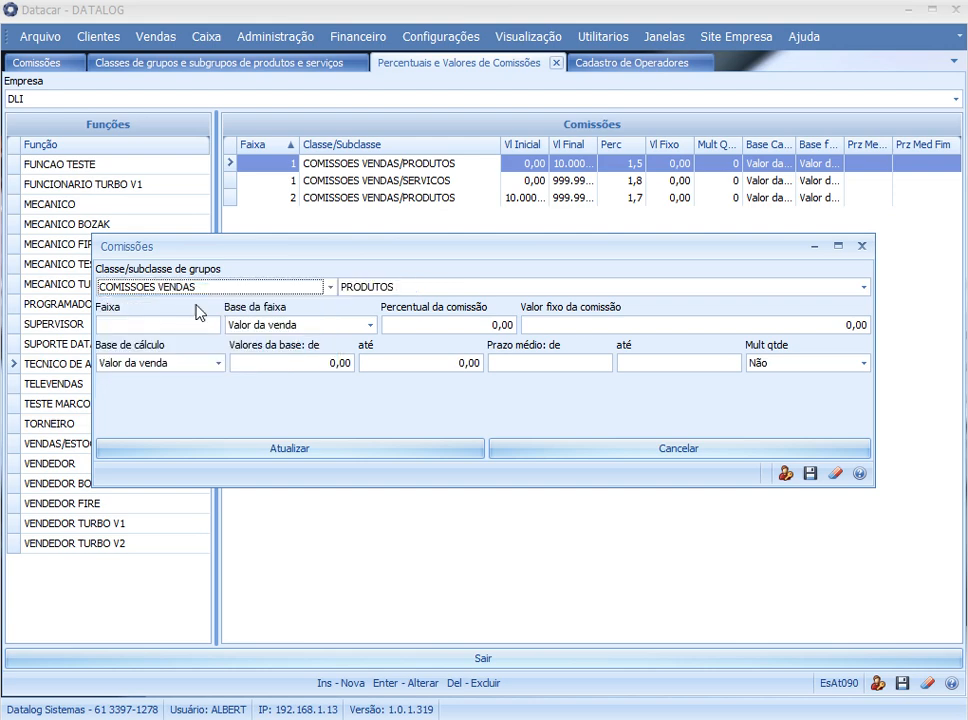
{"action": "left_click", "coordinate": [411, 287]}
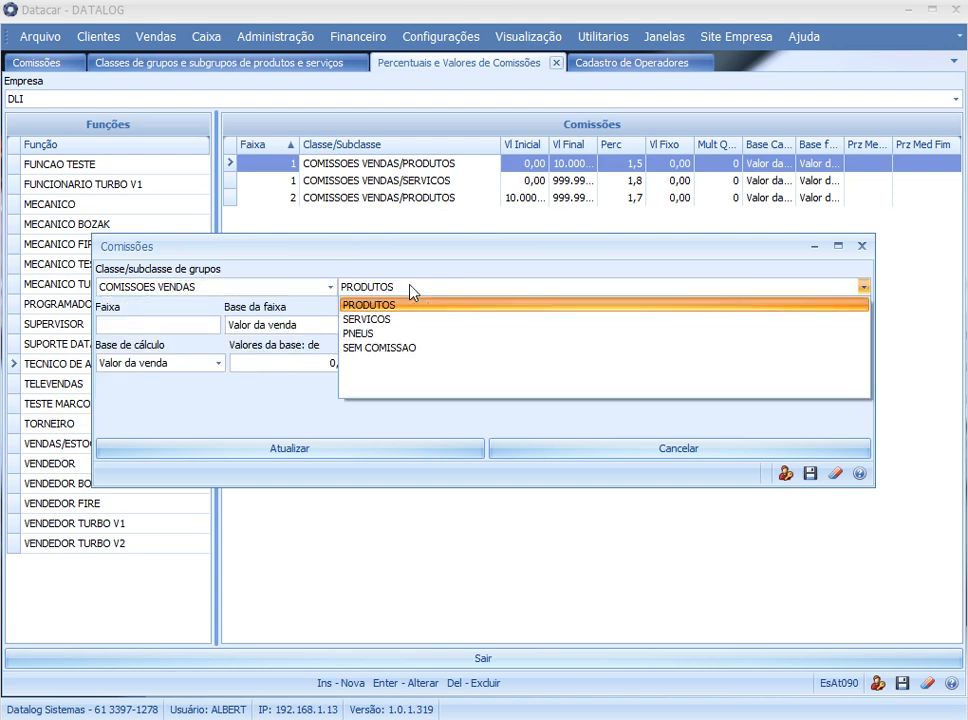
{"action": "left_click", "coordinate": [396, 335]}
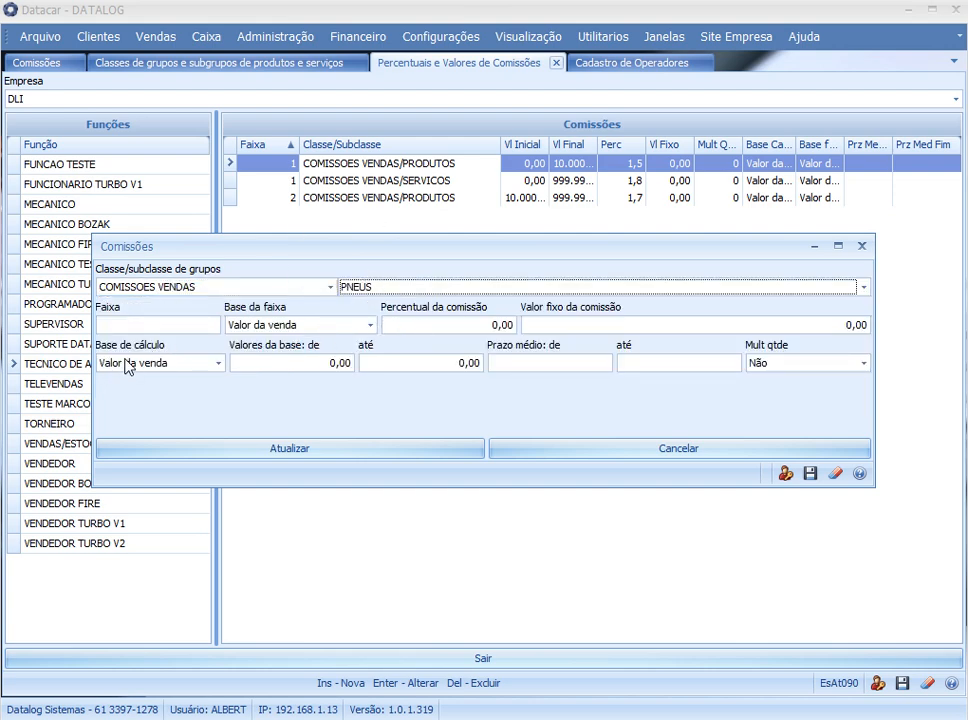
Define the PNEUS commission as range 1 with 2,5 percent and an upper base value of 999.999.999,00, and save it.
{"action": "key", "text": "Tab"}
{"action": "type", "text": "1"}
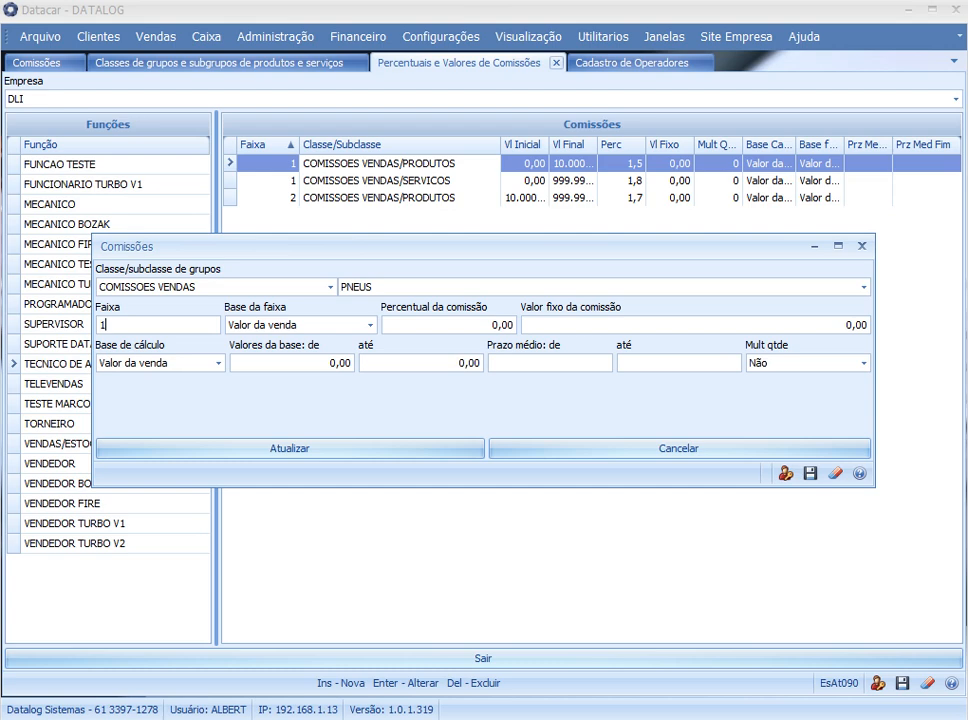
{"action": "left_click", "coordinate": [465, 322]}
{"action": "type", "text": "2,5"}
{"action": "left_click", "coordinate": [419, 363]}
{"action": "type", "text": "999999999"}
{"action": "left_click", "coordinate": [475, 442]}
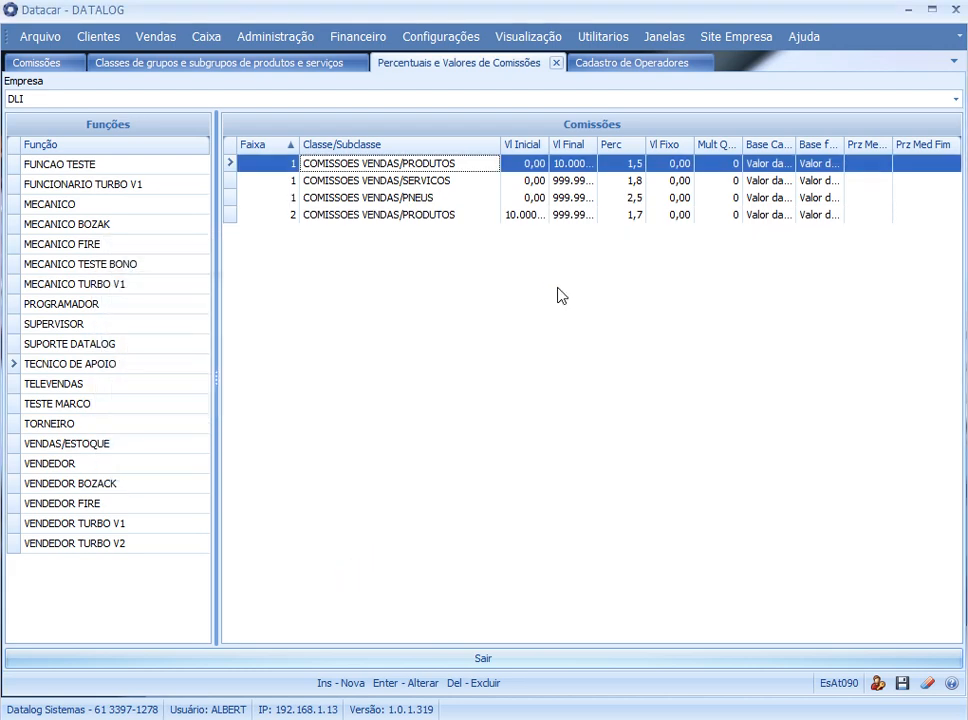
Start a further new commission in class COMISSOES VENDAS, choosing PNEUS as its subclass.
{"action": "key", "text": "Insert"}
{"action": "left_click", "coordinate": [215, 288]}
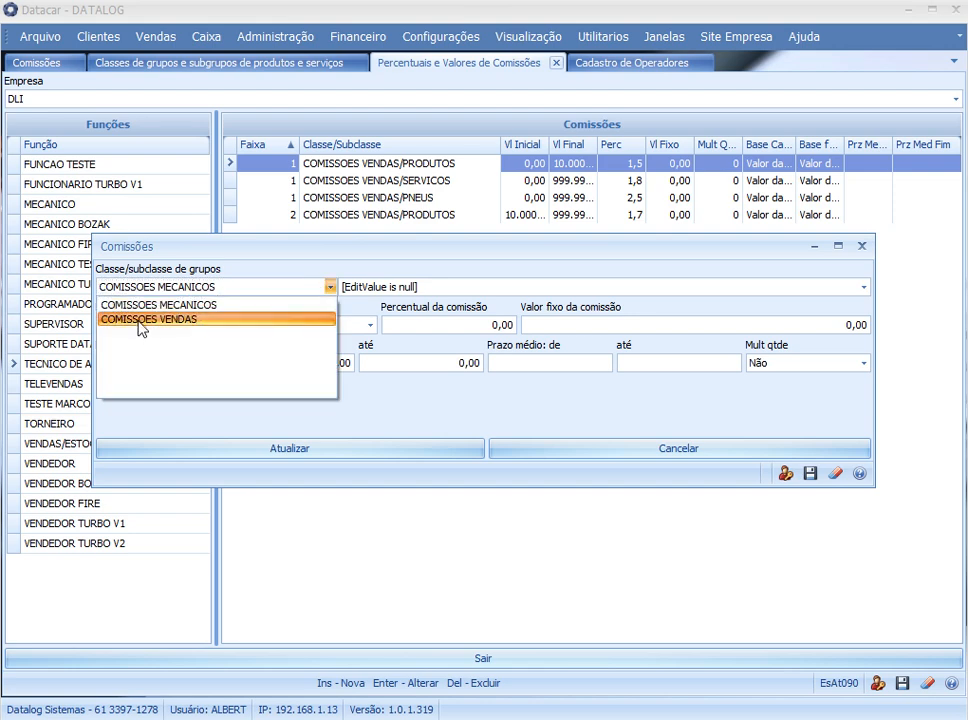
{"action": "left_click", "coordinate": [140, 320]}
{"action": "left_click", "coordinate": [373, 290]}
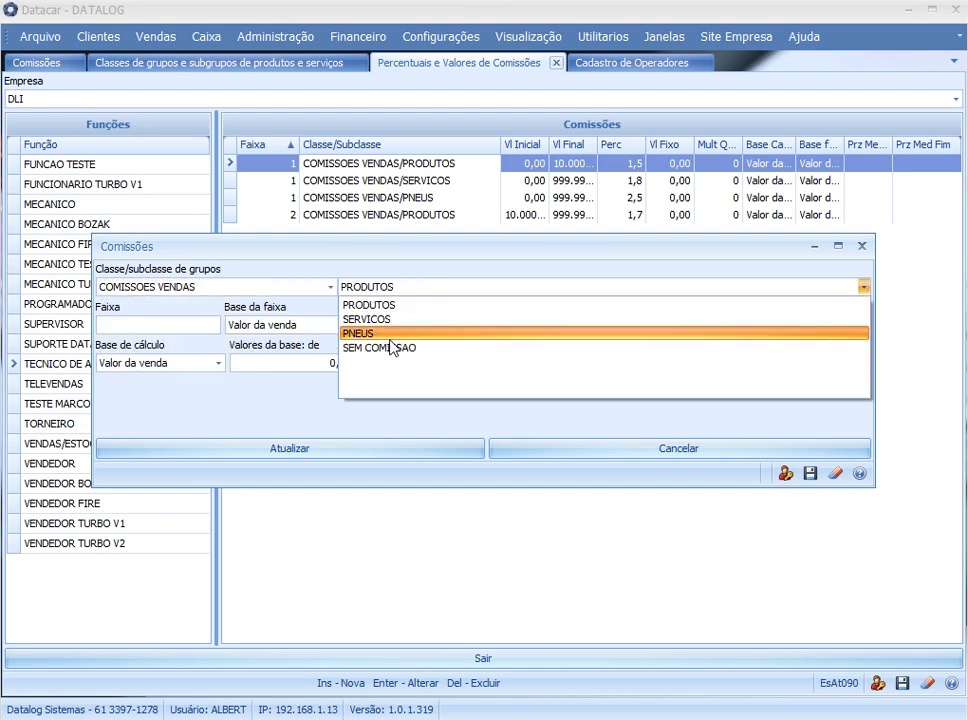
{"action": "left_click", "coordinate": [391, 336]}
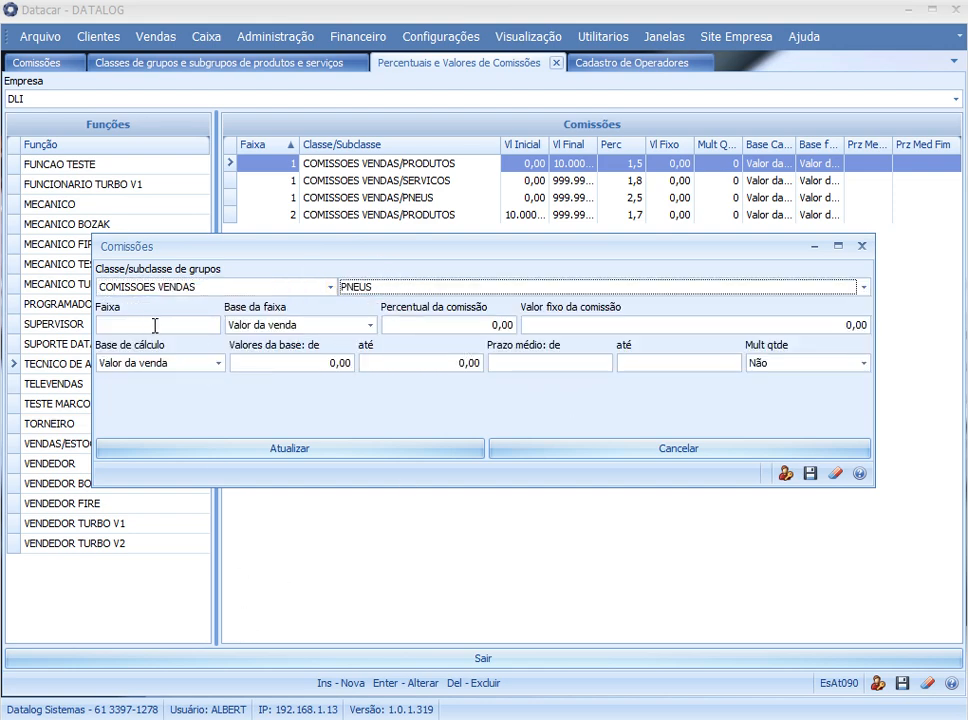
Set the new commission's Faixa to 1 and its upper base value to 999.999.999,00, leaving the percentage at 0,00.
{"action": "key", "text": "Tab"}
{"action": "type", "text": "1"}
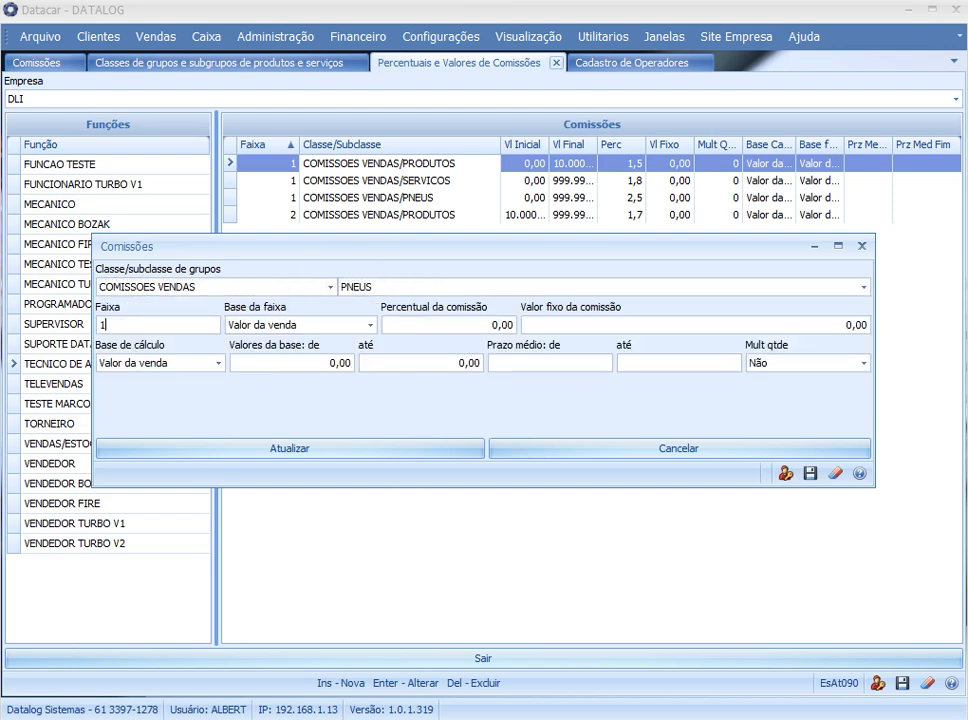
{"action": "left_click", "coordinate": [436, 364]}
{"action": "type", "text": "999.999.999"}
{"action": "left_click", "coordinate": [510, 324]}
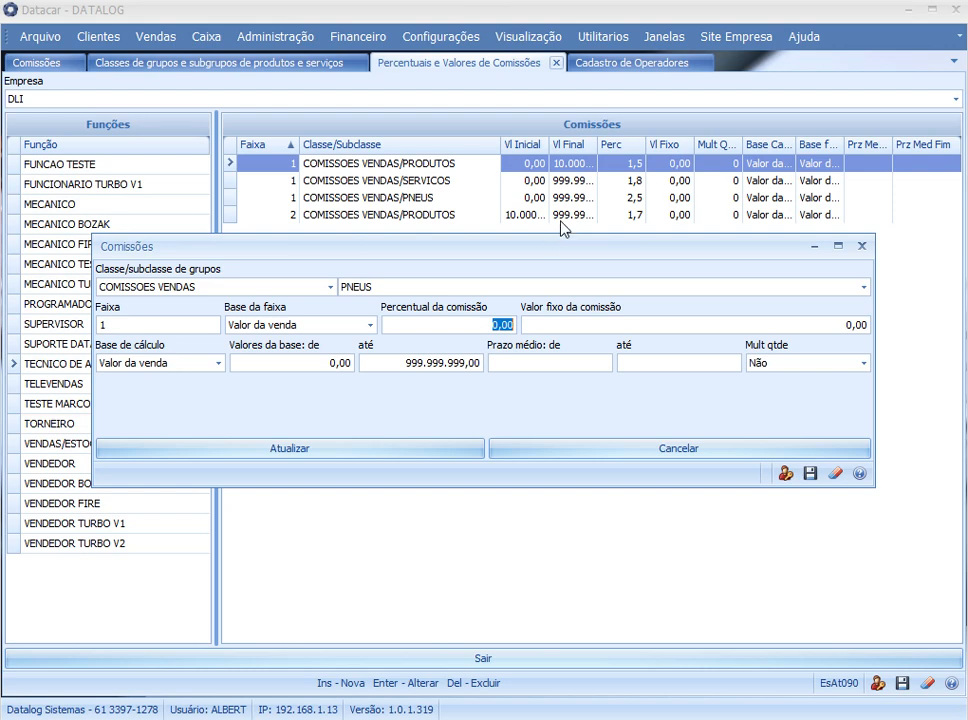
Reposition the Comissões dialog and try to save the zero-percent commission under subclass PNEUS.
{"action": "left_click_drag", "start_coordinate": [551, 255], "coordinate": [583, 250]}
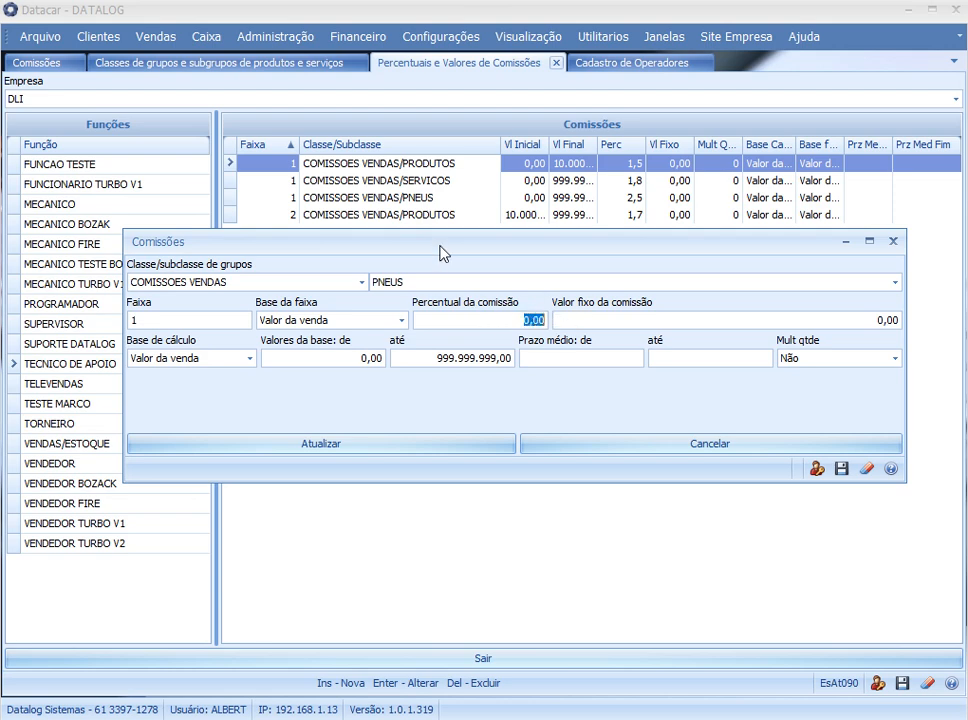
{"action": "left_click_drag", "start_coordinate": [443, 253], "coordinate": [471, 238]}
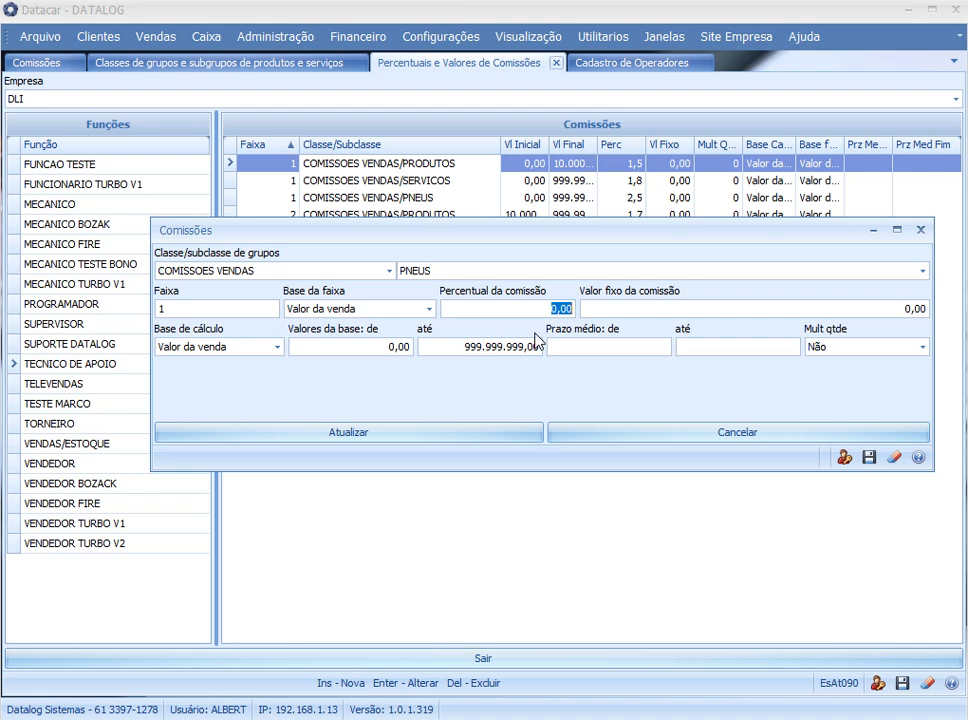
{"action": "left_click", "coordinate": [434, 434]}
{"action": "left_click", "coordinate": [627, 453]}
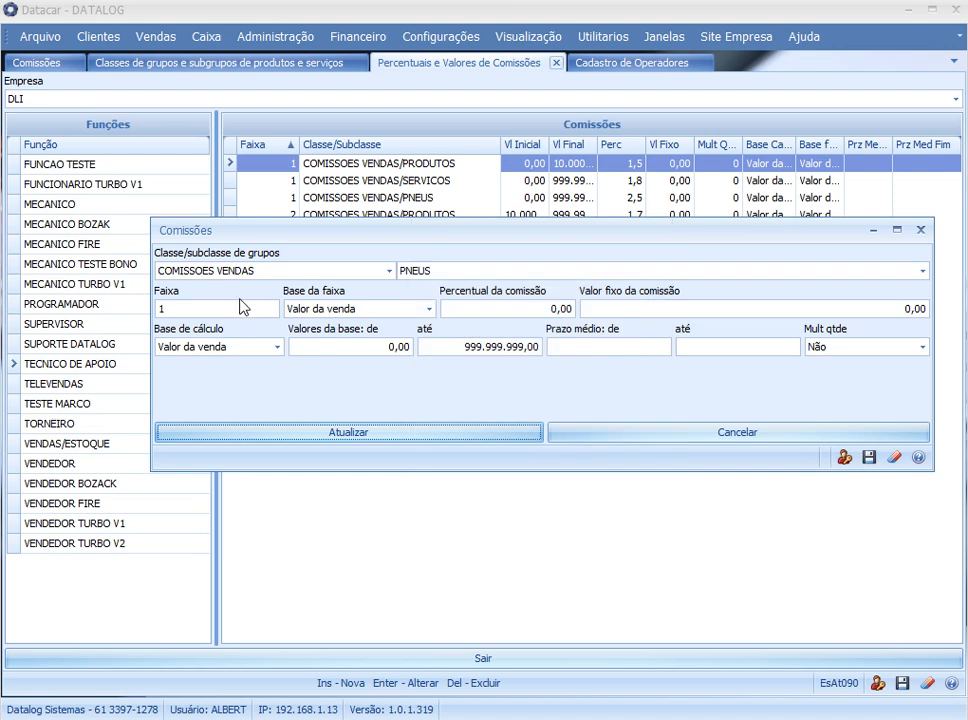
Change the commission's subclass to SEM COMISSAO and save it.
{"action": "left_click", "coordinate": [450, 270]}
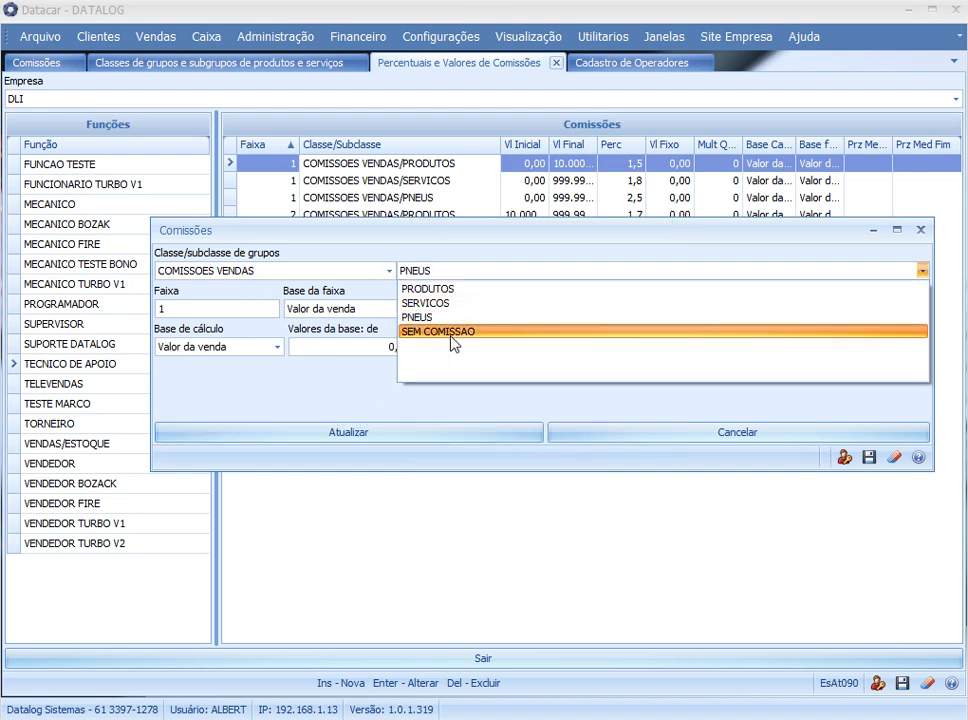
{"action": "left_click", "coordinate": [450, 332]}
{"action": "left_click", "coordinate": [359, 438]}
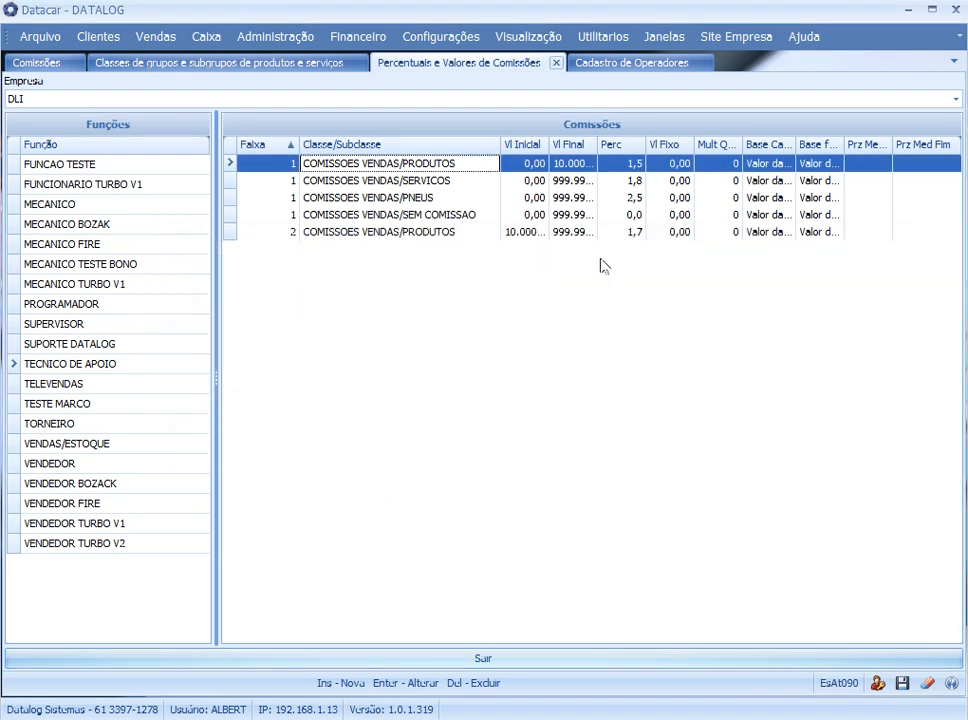
Widen the Vl Final column and review the ranges and percentages of the PRODUTOS, SERVICOS, PNEUS and SEM COMISSAO entries.
{"action": "left_click_drag", "start_coordinate": [598, 145], "coordinate": [652, 146]}
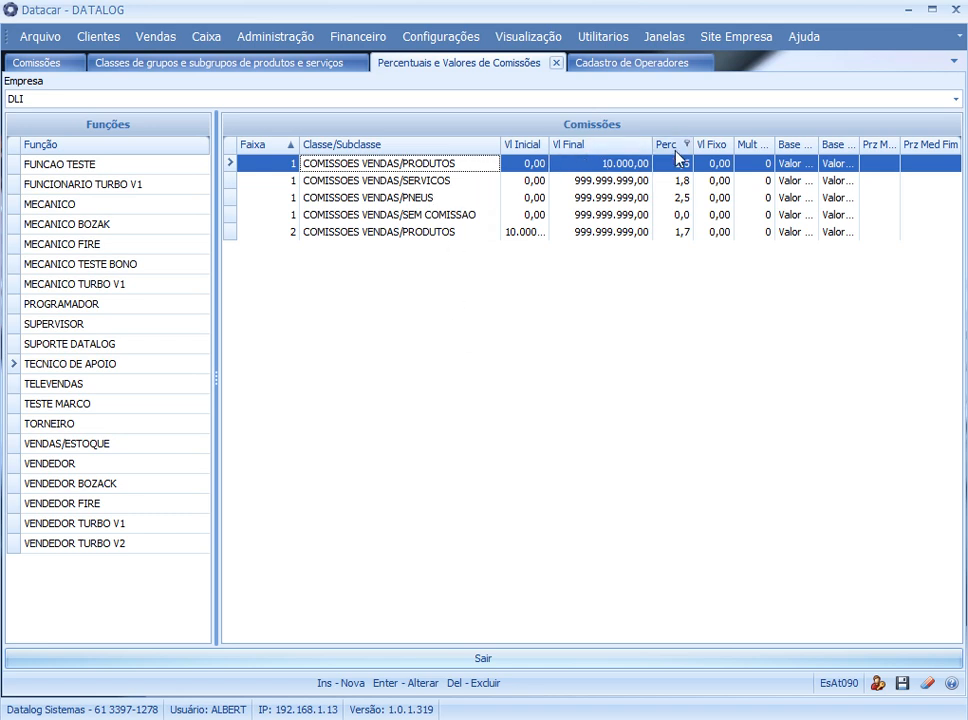
{"action": "left_click", "coordinate": [392, 240]}
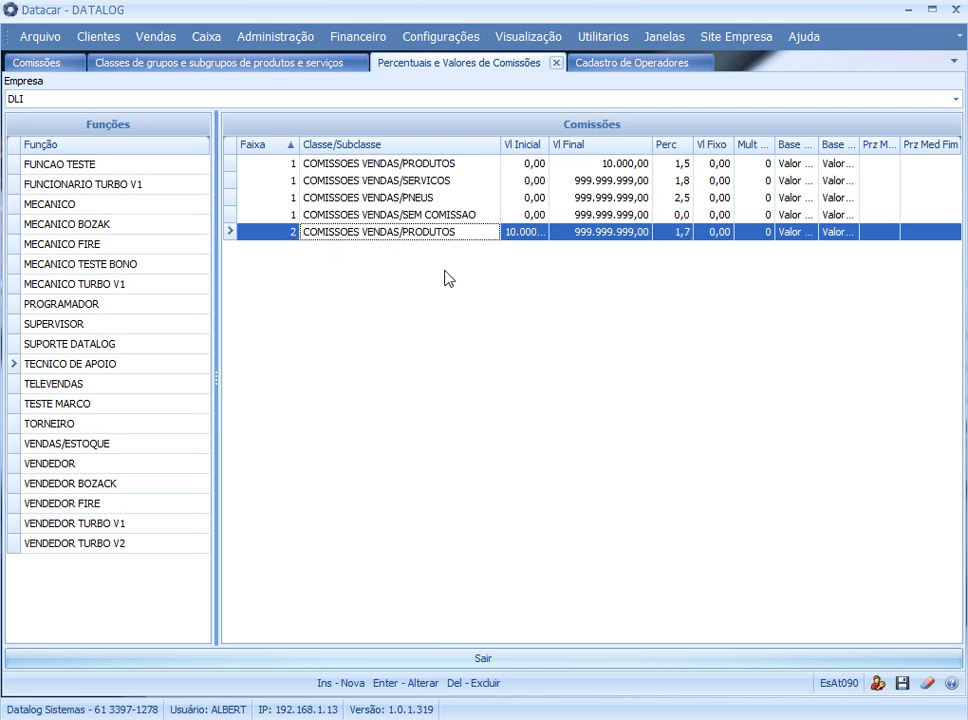
{"action": "left_click", "coordinate": [390, 182]}
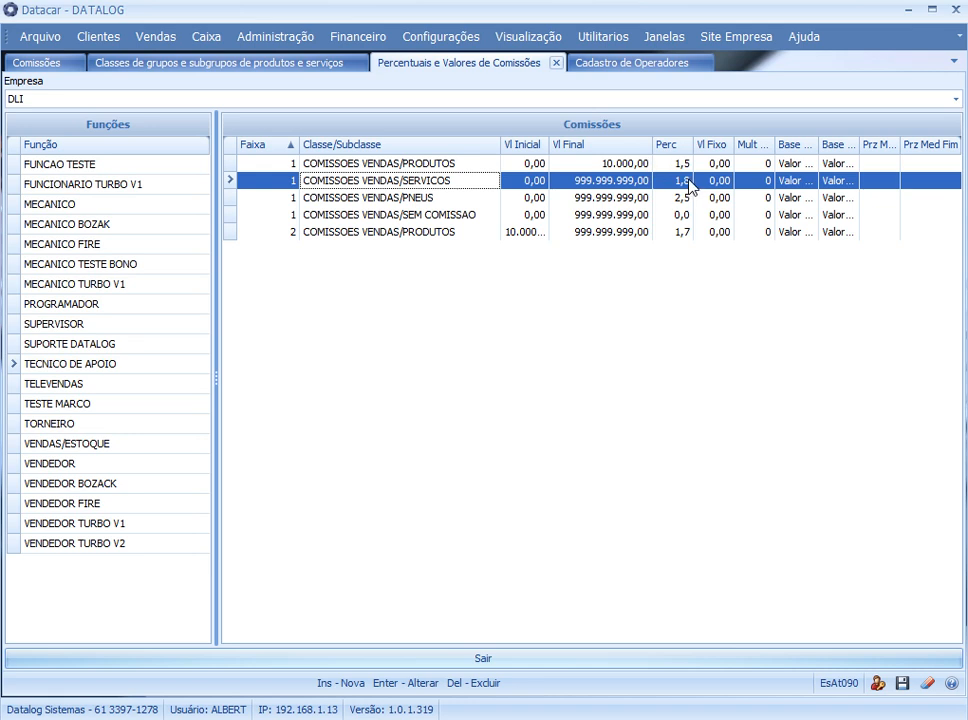
{"action": "left_click", "coordinate": [407, 199]}
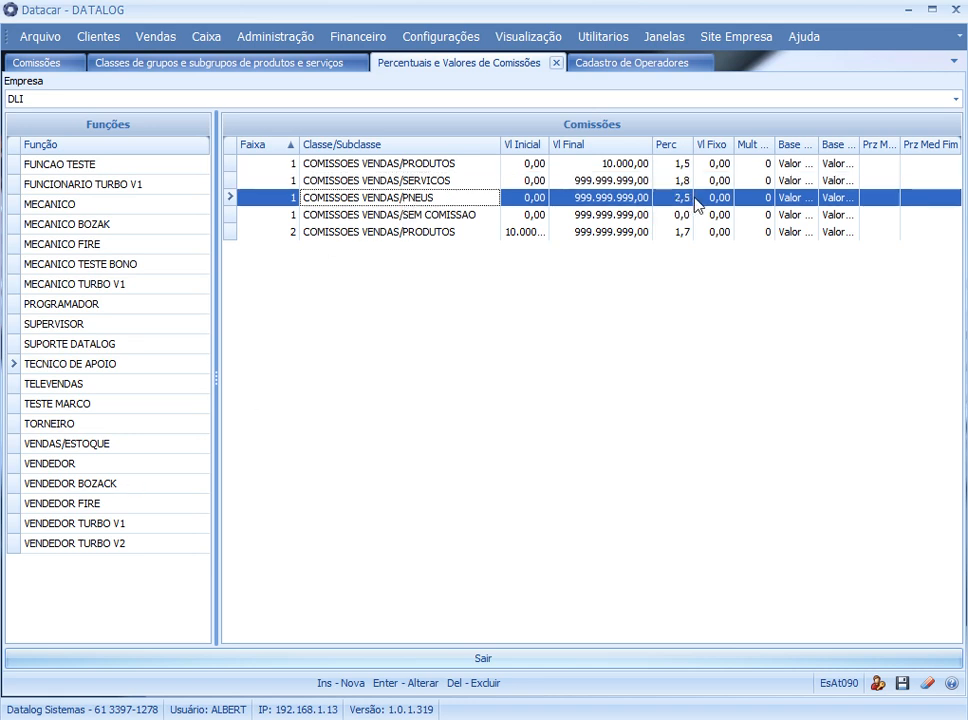
{"action": "left_click", "coordinate": [457, 216]}
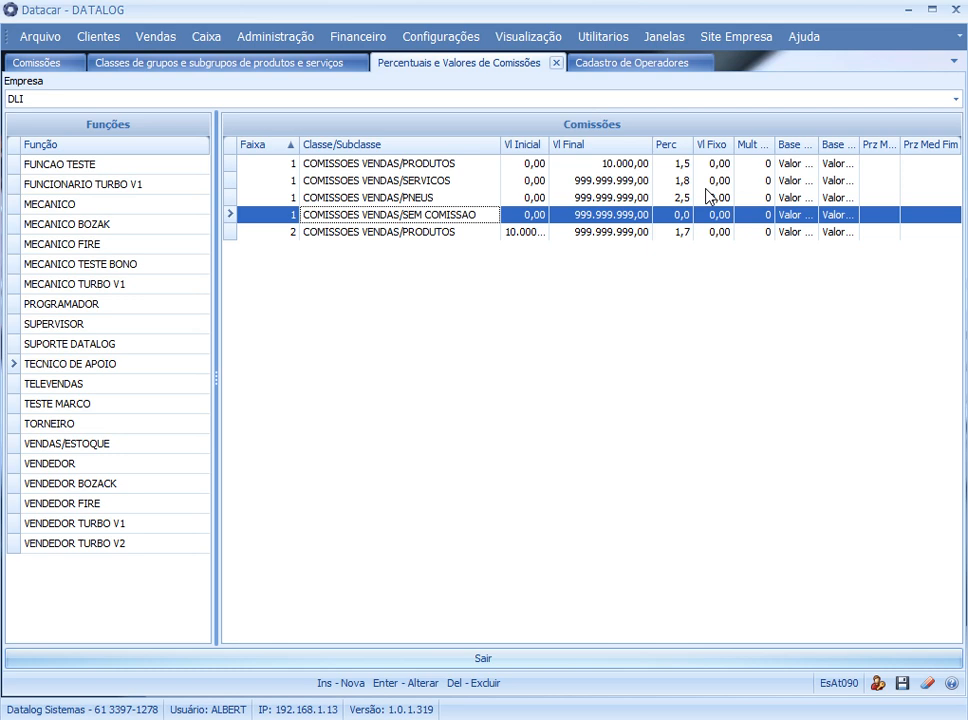
Compare the commission lists of several functions, including the mechanics, TELEVENDAS, TECNICO DE APOIO and VENDEDOR.
{"action": "left_click", "coordinate": [148, 366]}
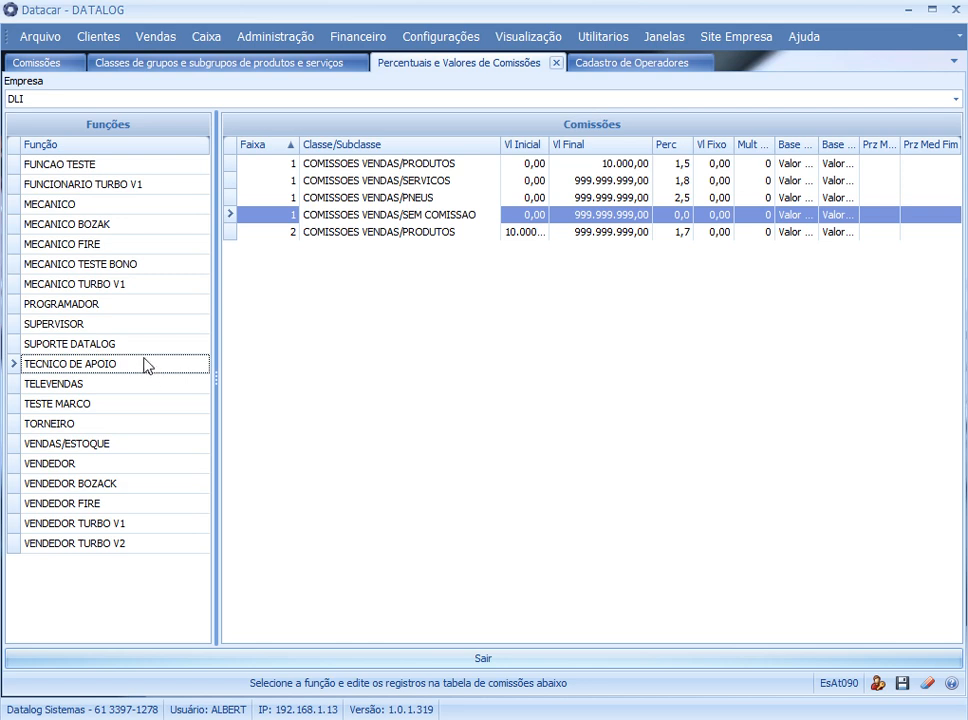
{"action": "left_click", "coordinate": [85, 302]}
{"action": "left_click", "coordinate": [81, 247]}
{"action": "left_click", "coordinate": [92, 209]}
{"action": "left_click", "coordinate": [90, 264]}
{"action": "left_click", "coordinate": [85, 385]}
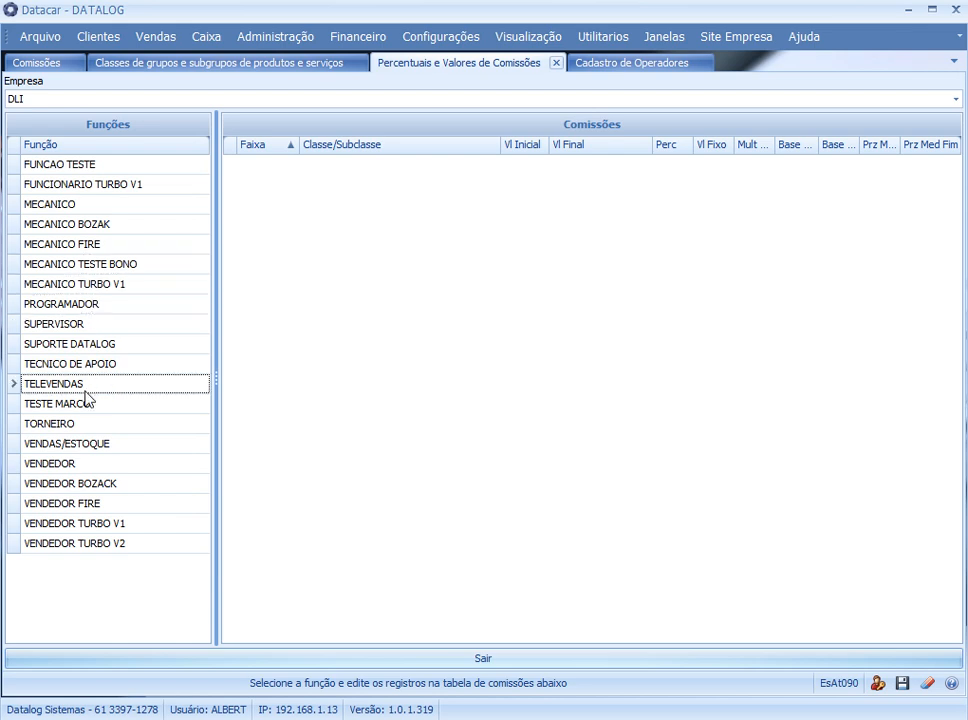
{"action": "left_click", "coordinate": [102, 366]}
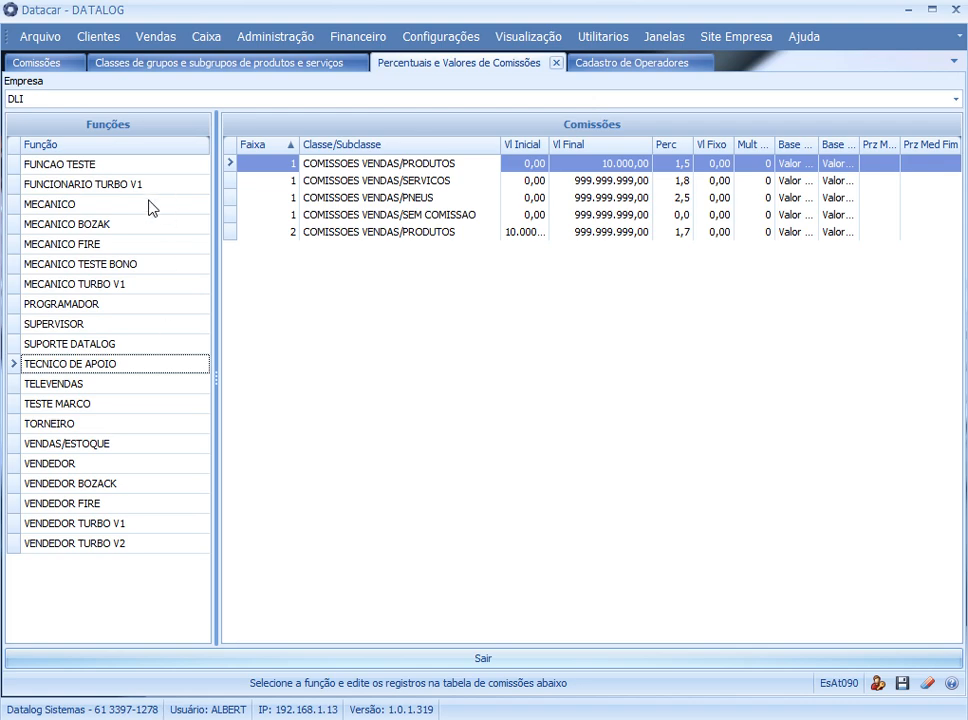
{"action": "left_click", "coordinate": [128, 244]}
{"action": "left_click", "coordinate": [80, 463]}
{"action": "left_click", "coordinate": [519, 310]}
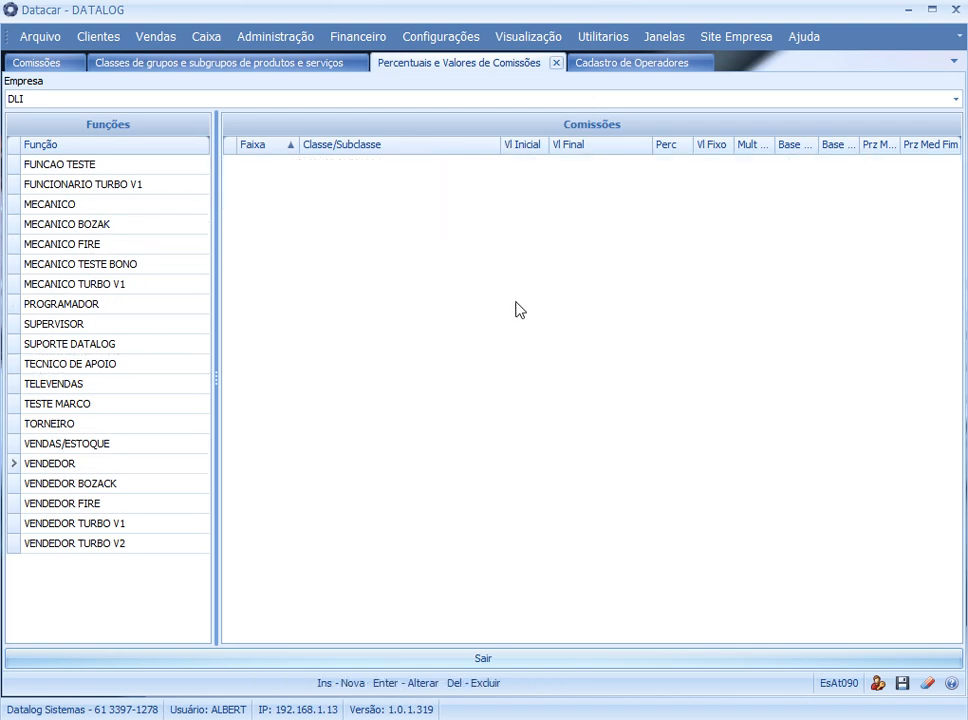
Return to the Comissões report form and check the available companies, keeping DLI.
{"action": "left_click", "coordinate": [45, 62]}
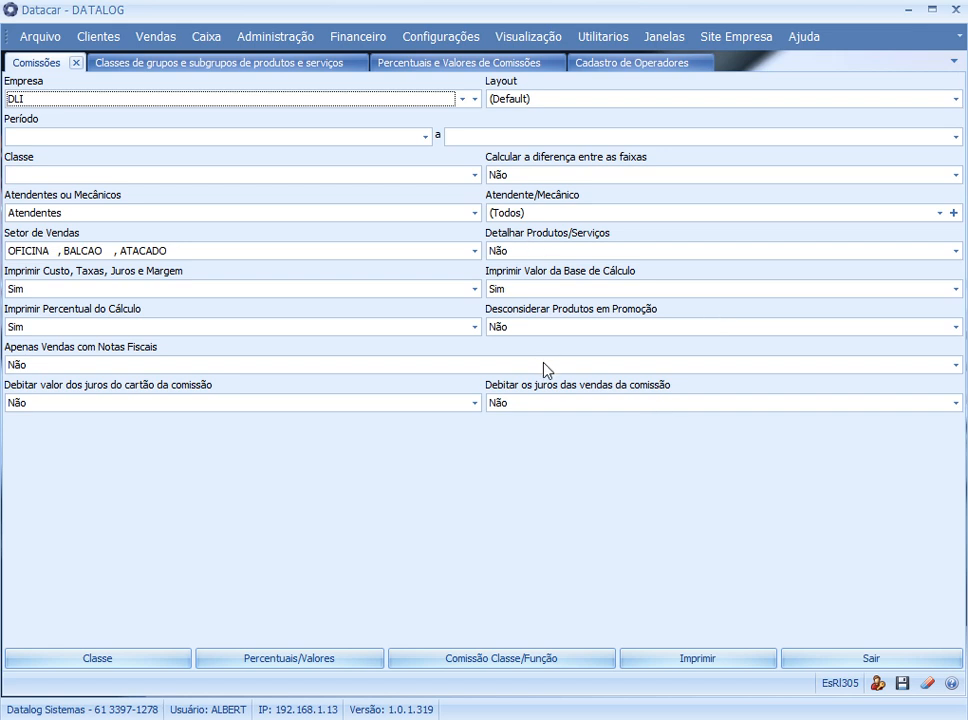
{"action": "left_click", "coordinate": [75, 101]}
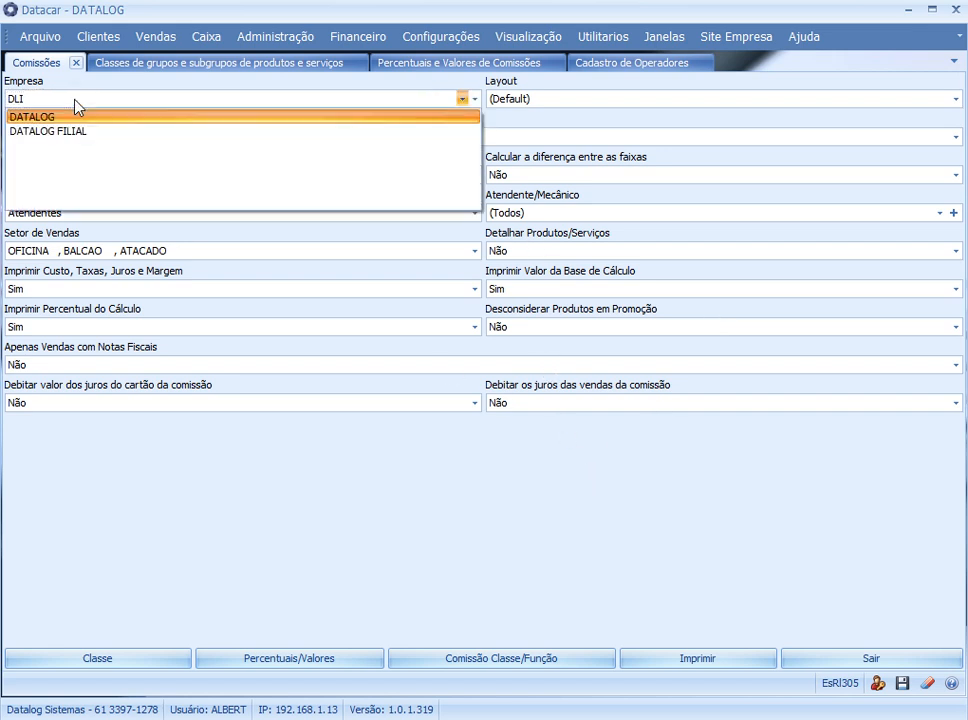
{"action": "left_click", "coordinate": [75, 102]}
{"action": "left_click", "coordinate": [75, 102]}
{"action": "left_click", "coordinate": [76, 102]}
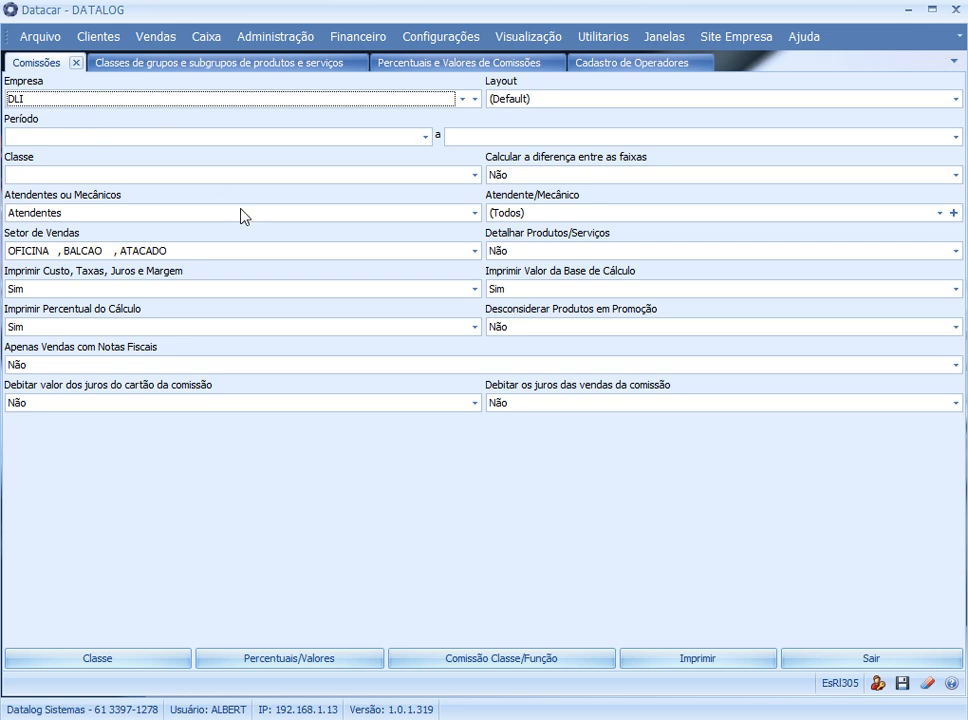
Set the report period from 09/08/2024 to 09/08/2024 and go on to the Classe field.
{"action": "left_click", "coordinate": [100, 142]}
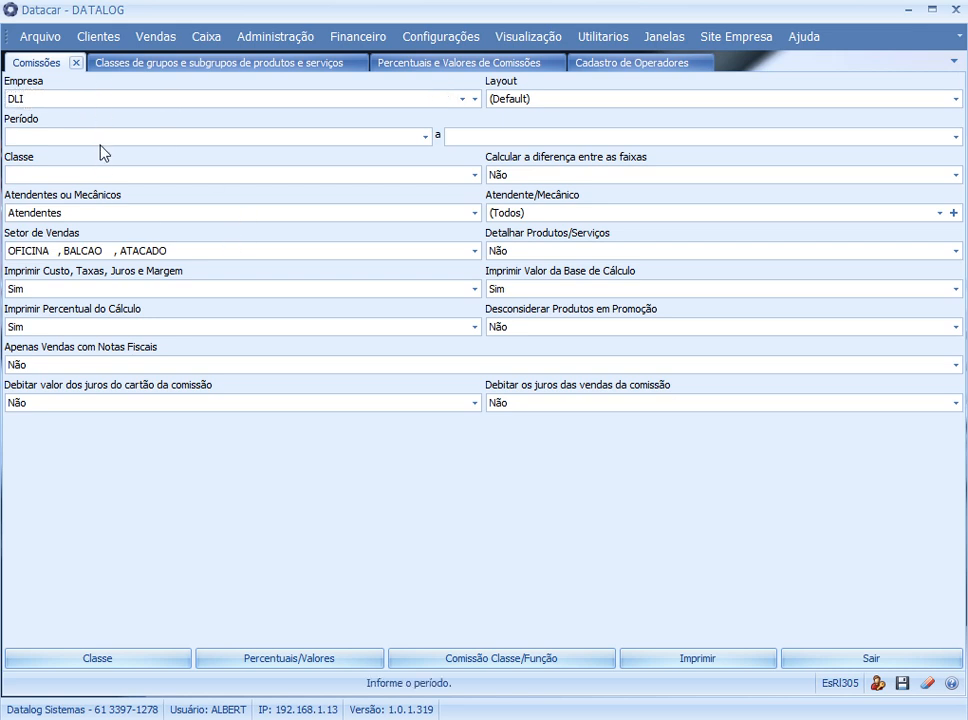
{"action": "type", "text": "09"}
{"action": "type", "text": "09"}
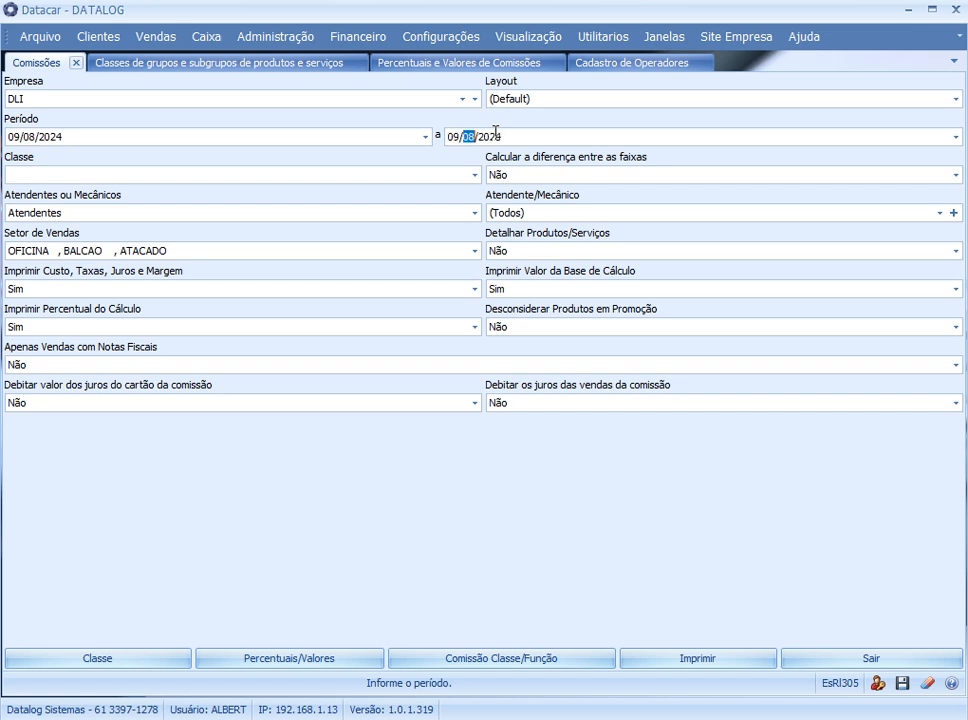
{"action": "left_click", "coordinate": [395, 180]}
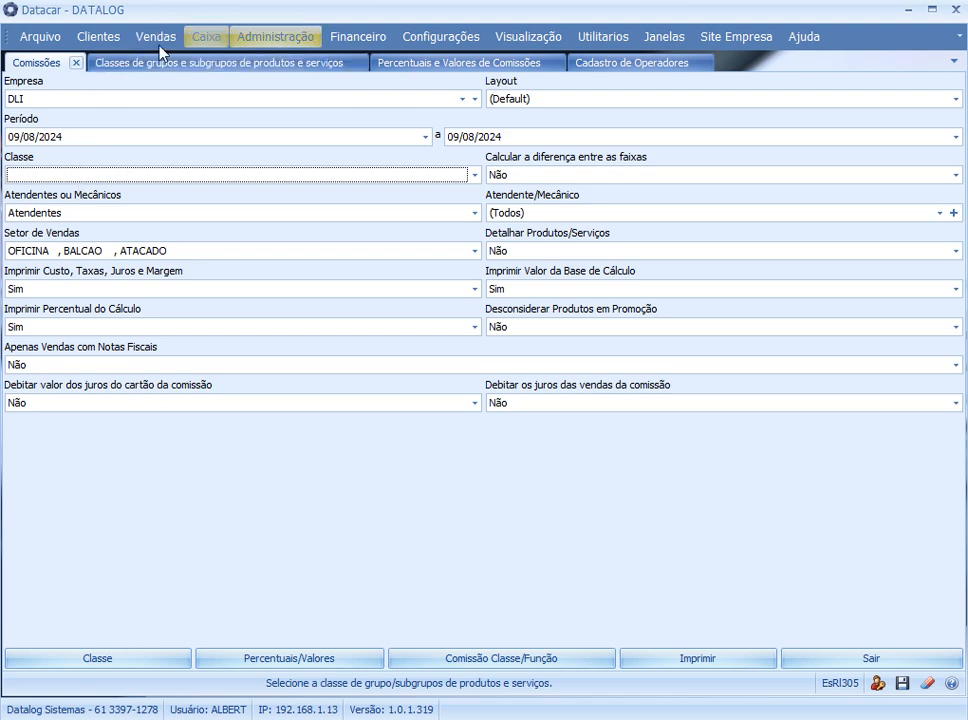
Close the Comissões report form and open it again from the administration commission reports.
{"action": "left_click", "coordinate": [76, 62]}
{"action": "left_click", "coordinate": [252, 40]}
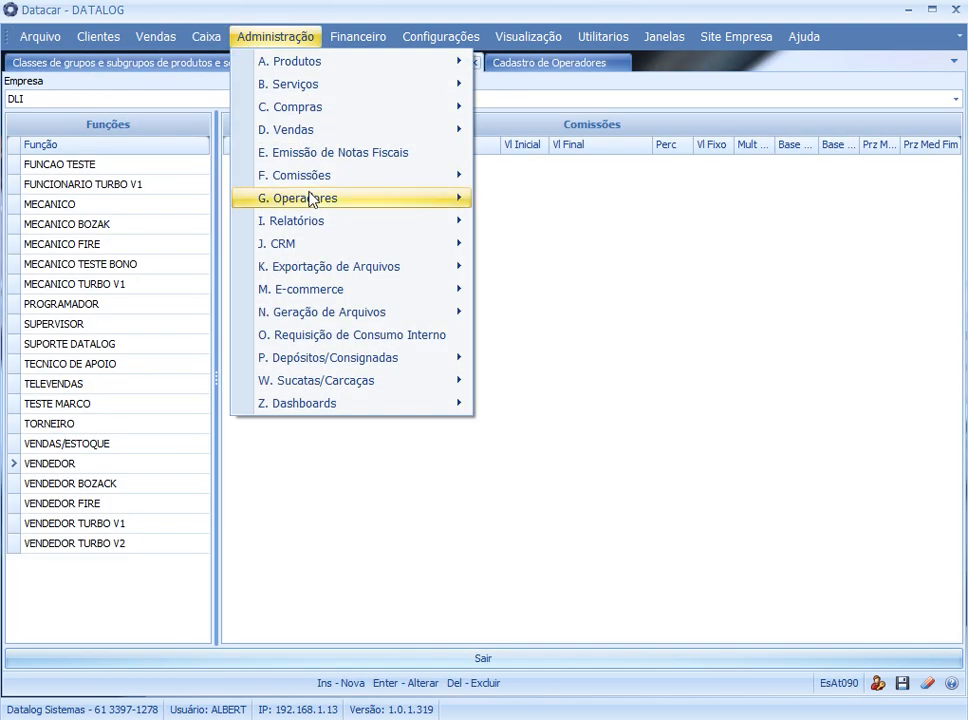
{"action": "mouse_move", "coordinate": [410, 179]}
{"action": "mouse_move", "coordinate": [540, 178]}
{"action": "left_click", "coordinate": [728, 180]}
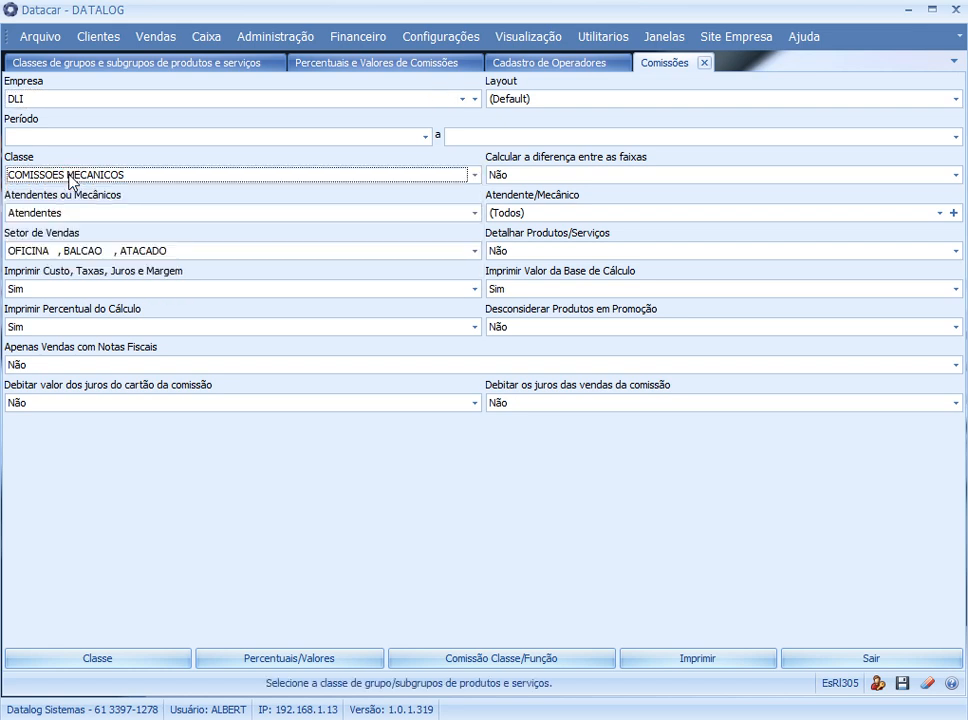
Set the report period from 09/08/2024 to 09/08/2024 and the Classe to COMISSOES VENDAS.
{"action": "left_click", "coordinate": [79, 136]}
{"action": "type", "text": "09/08/2024"}
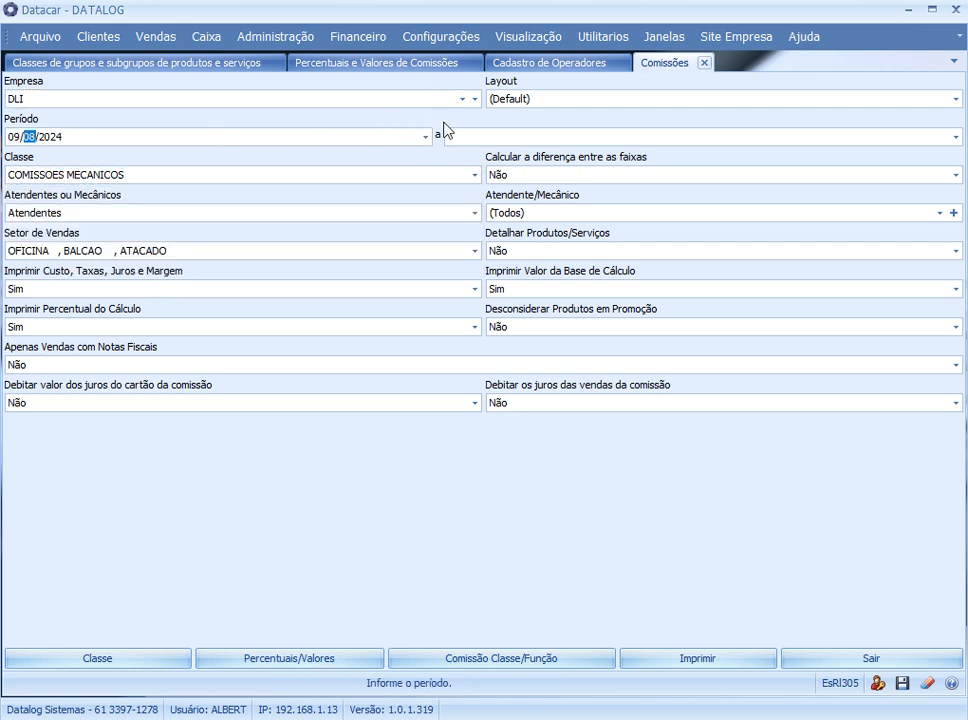
{"action": "left_click", "coordinate": [466, 135]}
{"action": "type", "text": "09"}
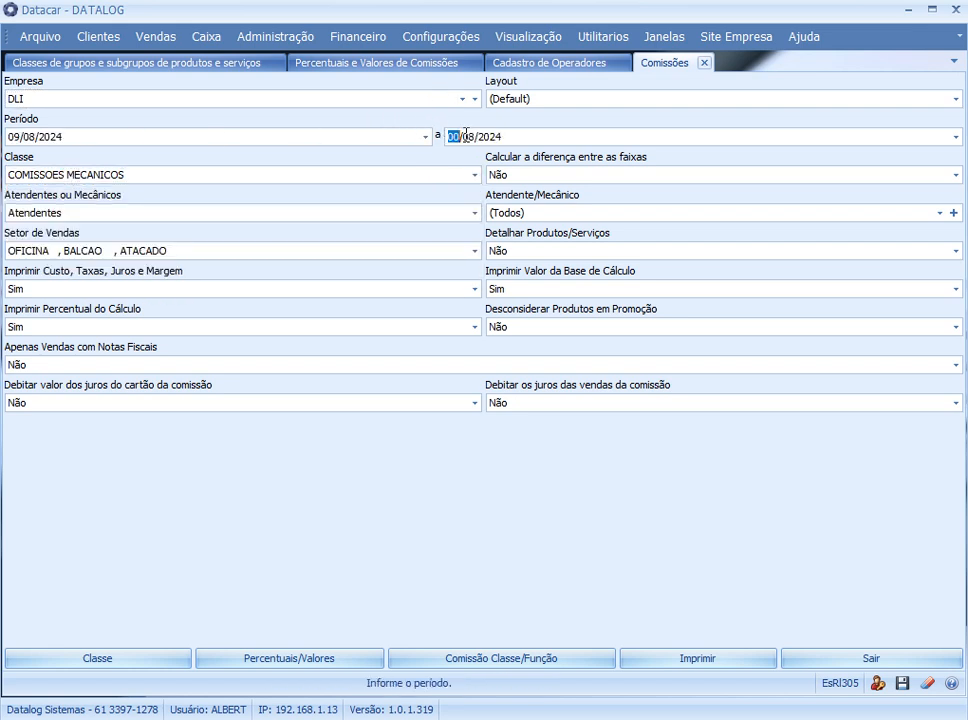
{"action": "left_click", "coordinate": [69, 176]}
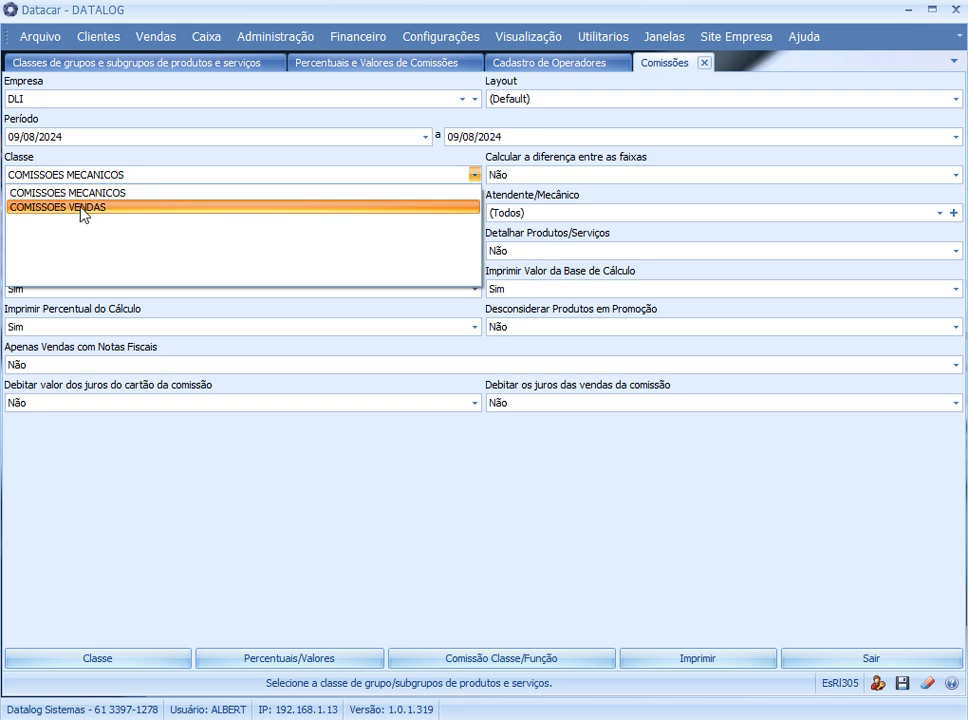
{"action": "left_click", "coordinate": [80, 208]}
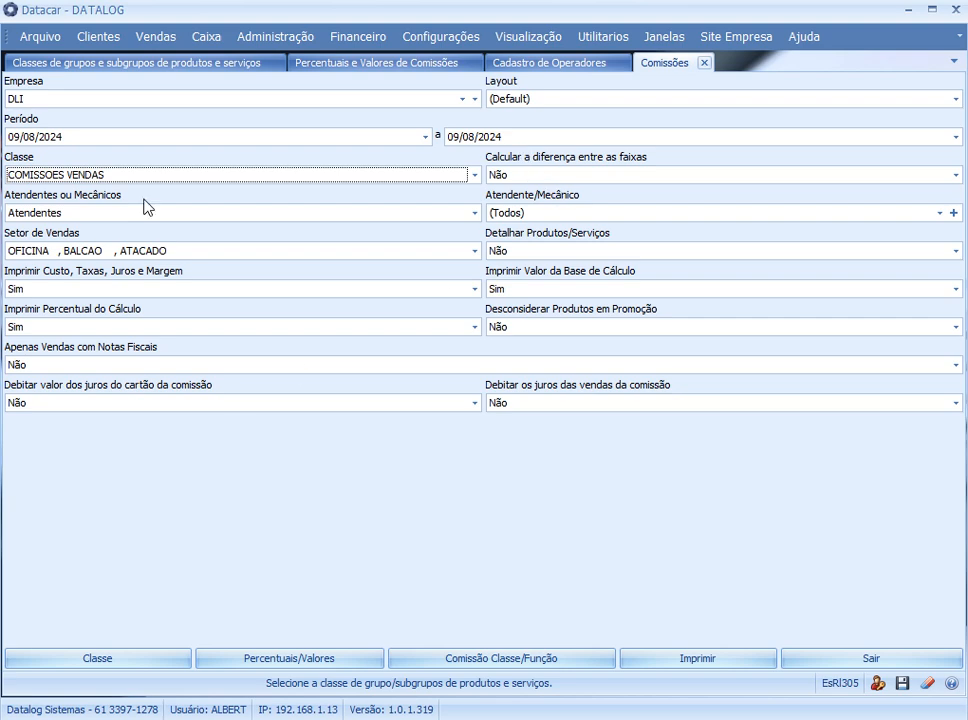
Review the commission ranges of TECNICO DE APOIO, including the second PRODUTOS range, and return to the Comissões report form.
{"action": "left_click", "coordinate": [197, 63]}
{"action": "left_click", "coordinate": [395, 63]}
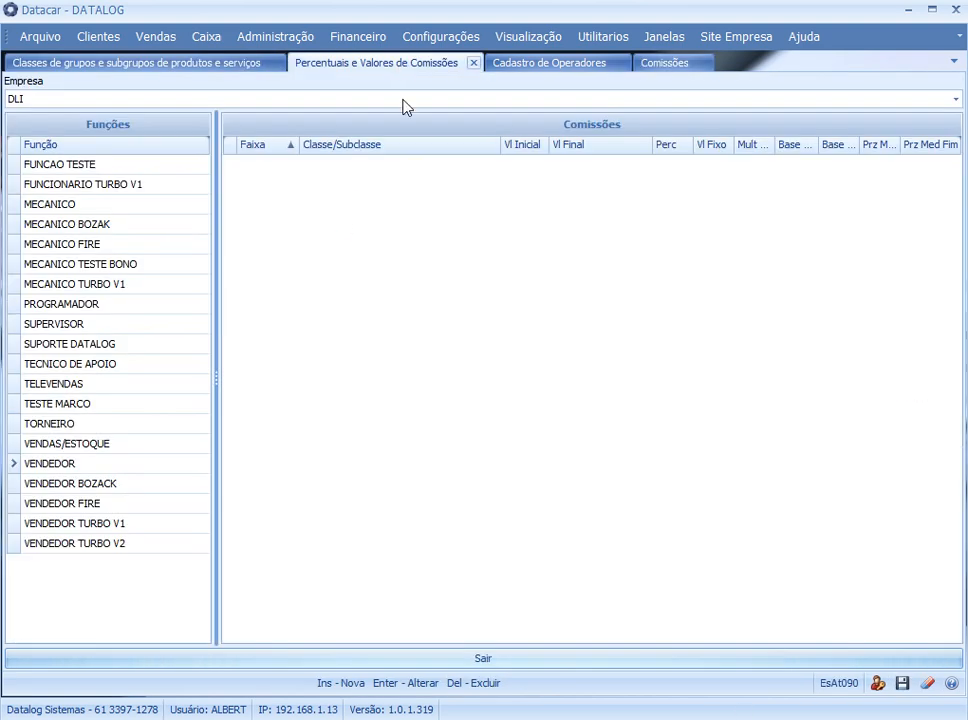
{"action": "left_click", "coordinate": [72, 368]}
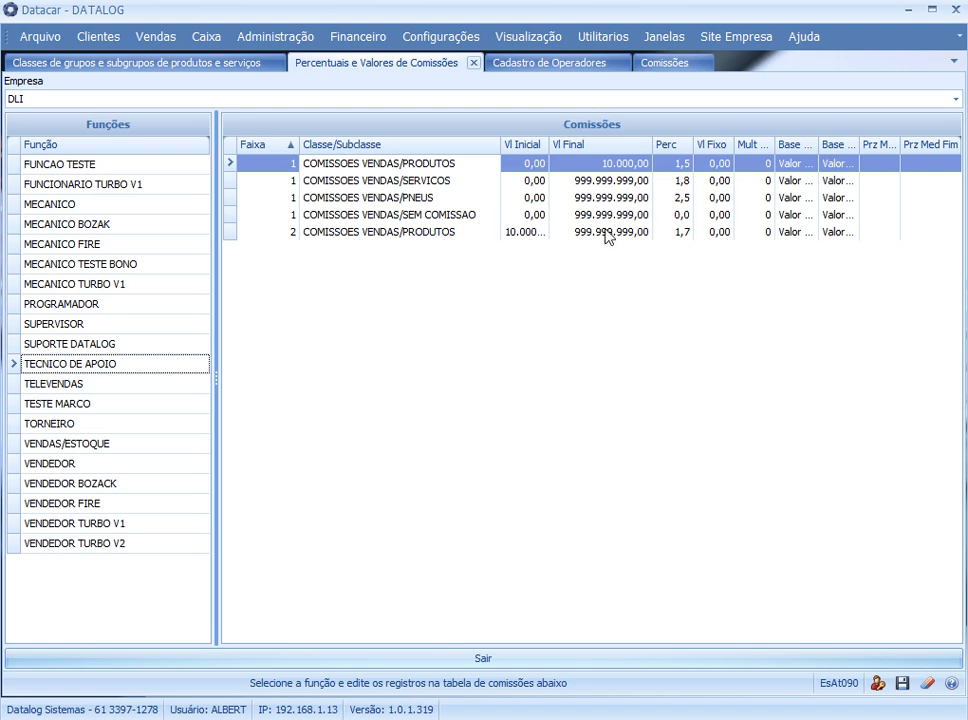
{"action": "left_click", "coordinate": [418, 234]}
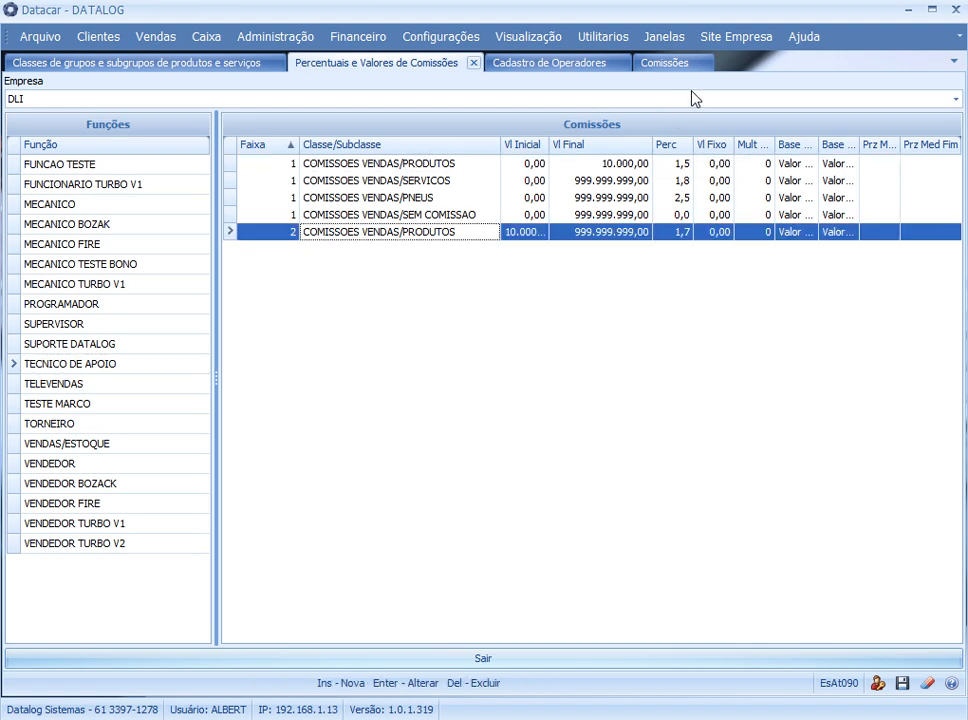
{"action": "left_click", "coordinate": [672, 63]}
{"action": "left_click", "coordinate": [375, 63]}
{"action": "left_click", "coordinate": [666, 63]}
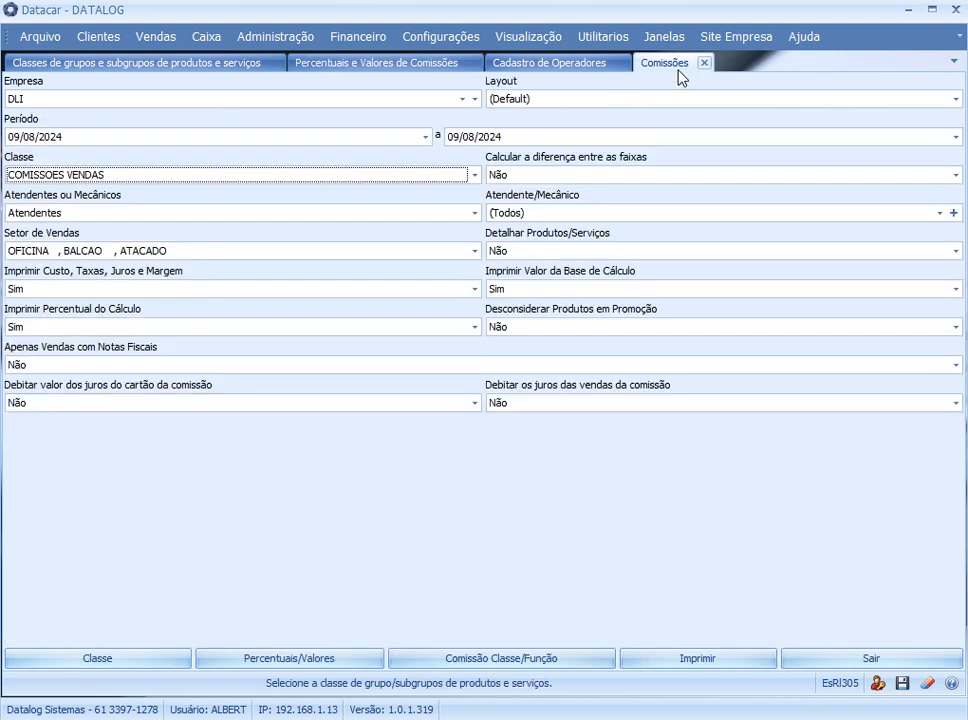
Set Calcular a diferença entre as faixas to Sim and compare it with the PRODUTOS ranges of TECNICO DE APOIO.
{"action": "left_click", "coordinate": [571, 177]}
{"action": "left_click", "coordinate": [542, 207]}
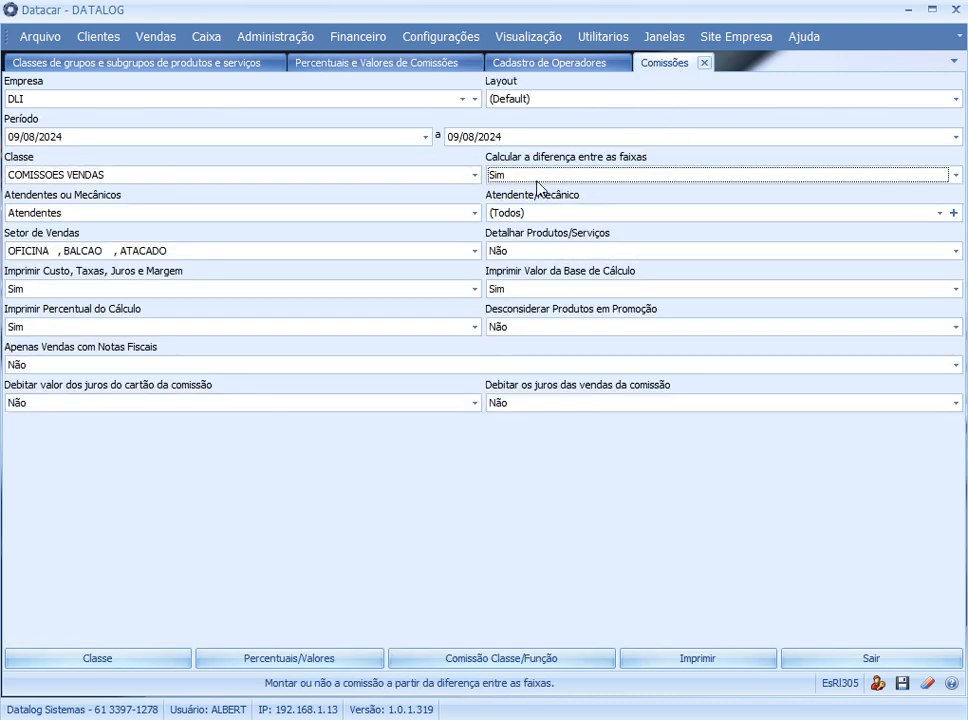
{"action": "left_click", "coordinate": [387, 66]}
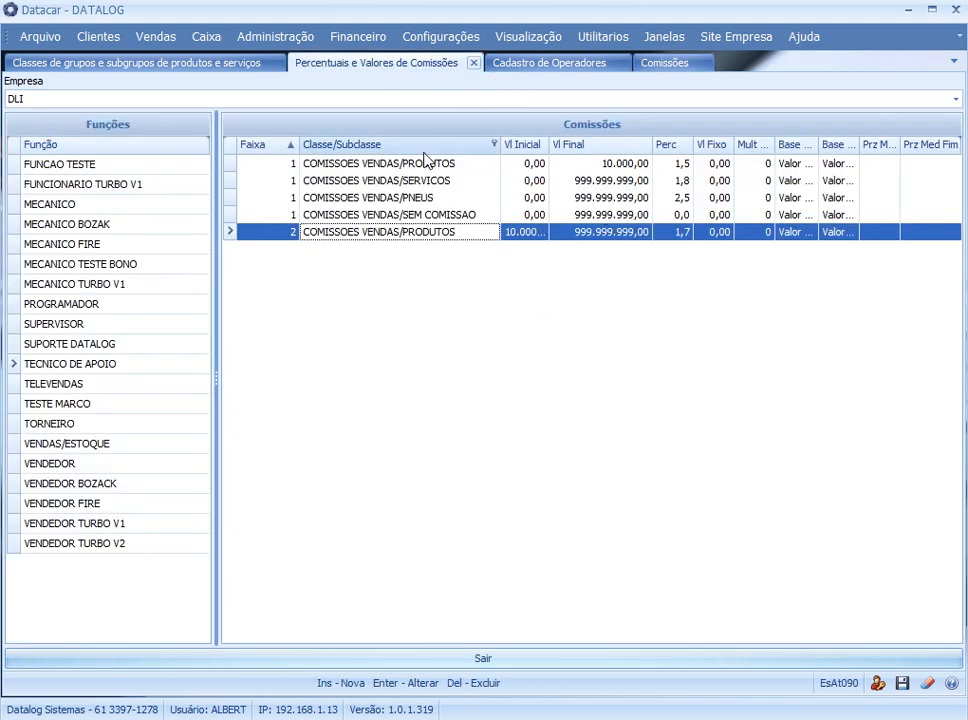
{"action": "left_click", "coordinate": [368, 167]}
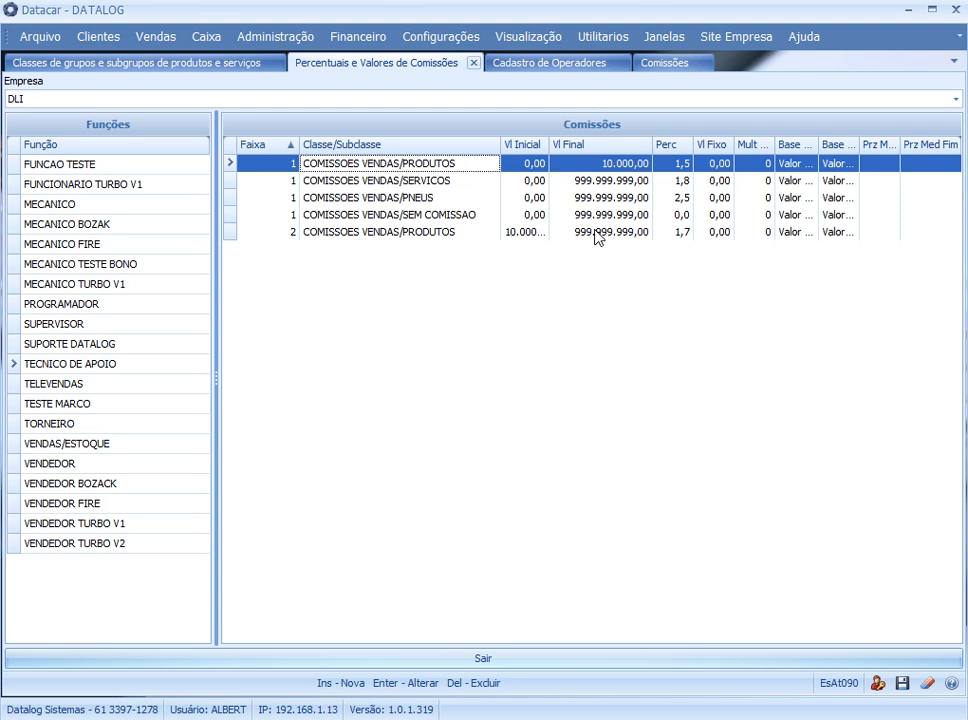
{"action": "left_click", "coordinate": [664, 64]}
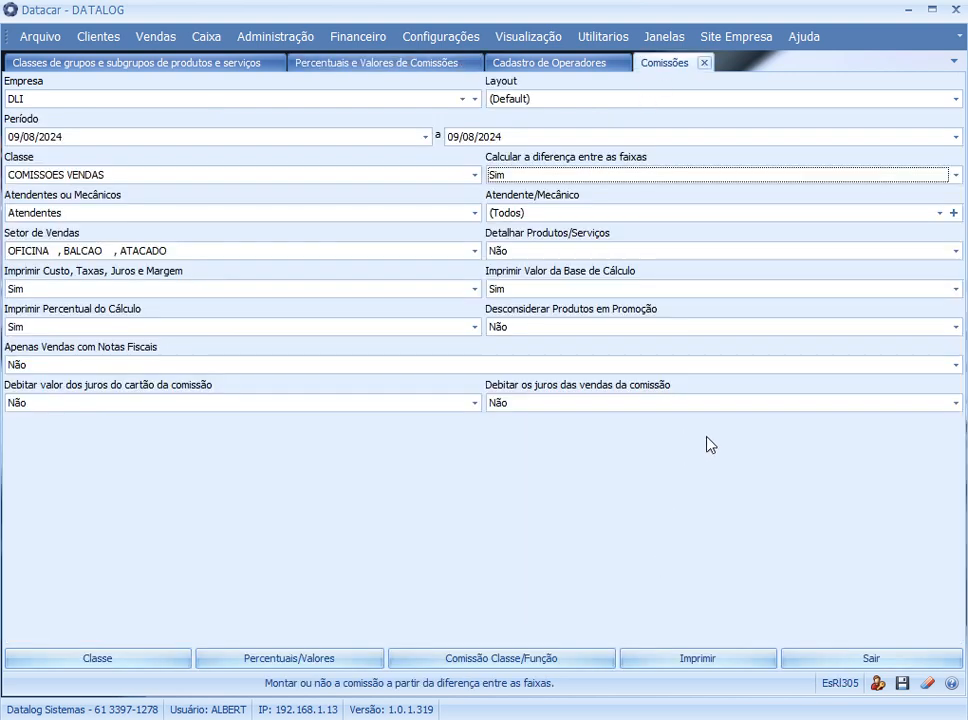
Check the Atendentes ou Mecânicos and Atendente/Mecânico options, keeping Atendentes and (Todos).
{"action": "left_click", "coordinate": [65, 216]}
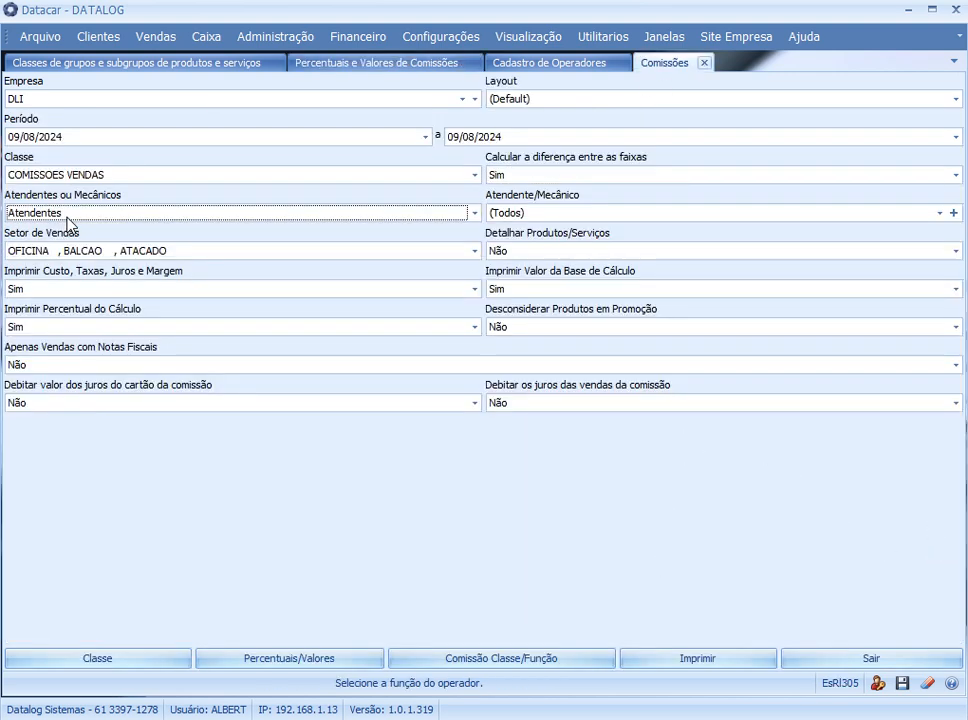
{"action": "left_click", "coordinate": [65, 218]}
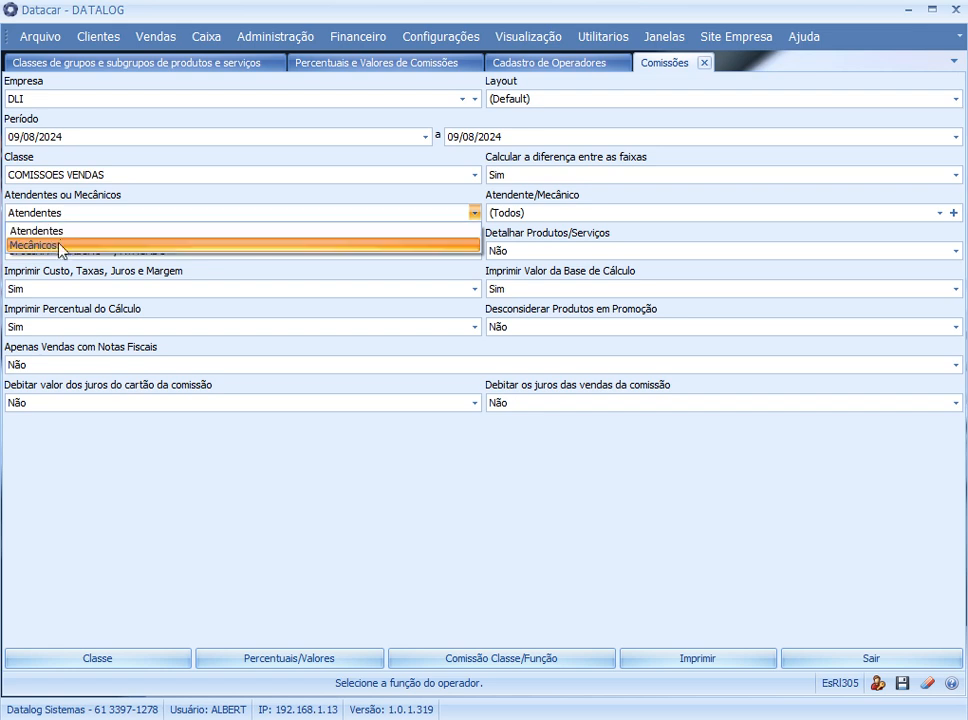
{"action": "left_click", "coordinate": [60, 232]}
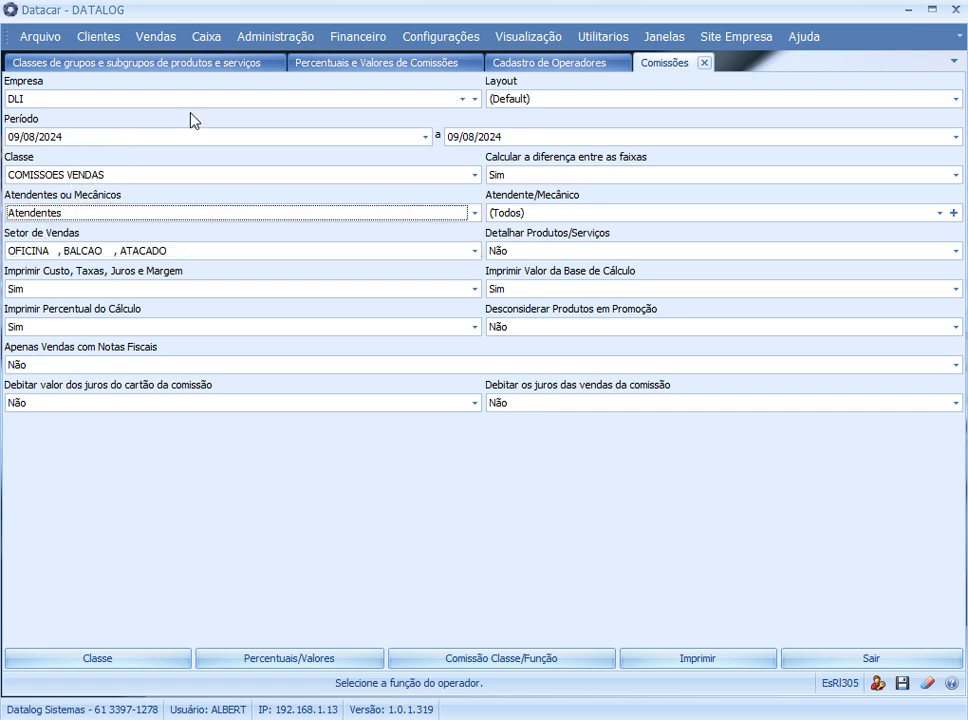
{"action": "left_click", "coordinate": [519, 213]}
{"action": "left_click", "coordinate": [519, 213]}
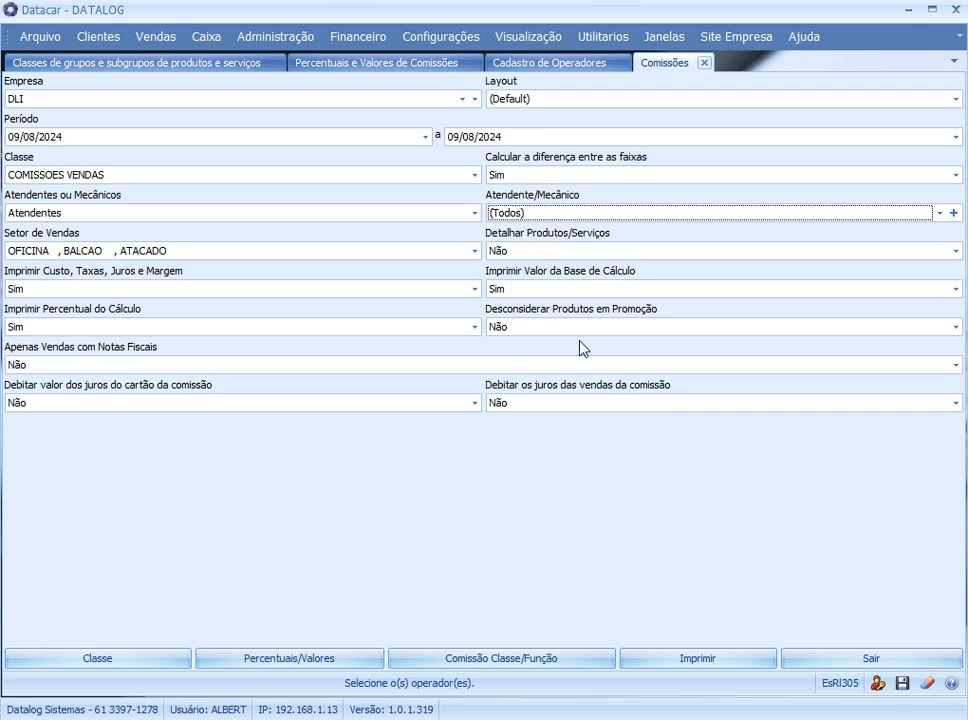
Set the start of the report period to 01/07/2024 and try to print the commission report for all attendants.
{"action": "left_click", "coordinate": [86, 137]}
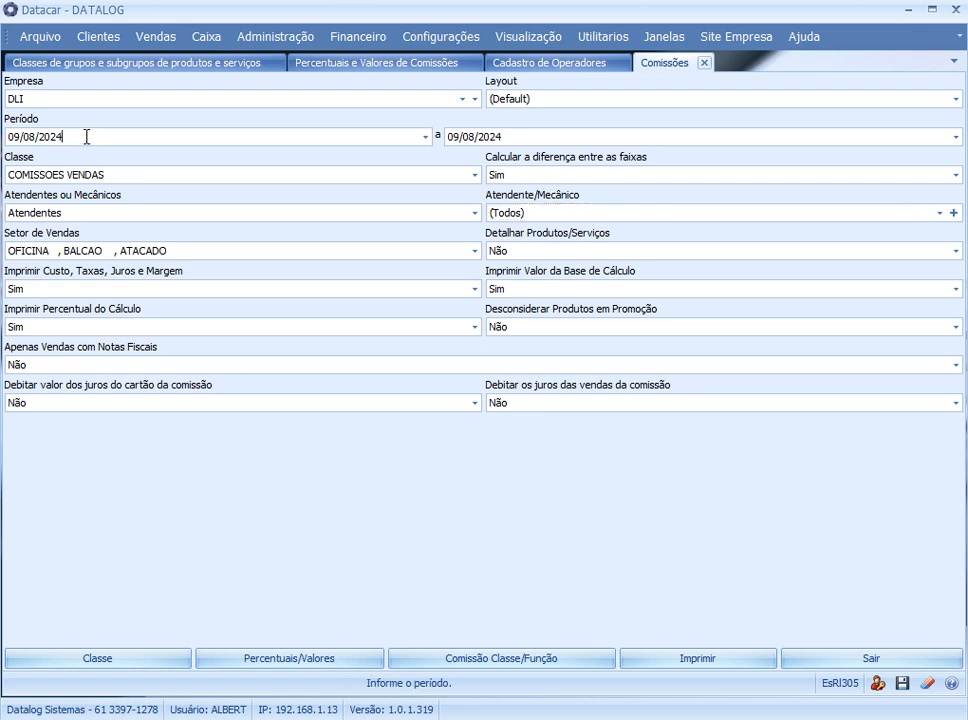
{"action": "double_click", "coordinate": [86, 137]}
{"action": "type", "text": "0107"}
{"action": "key", "text": "Tab"}
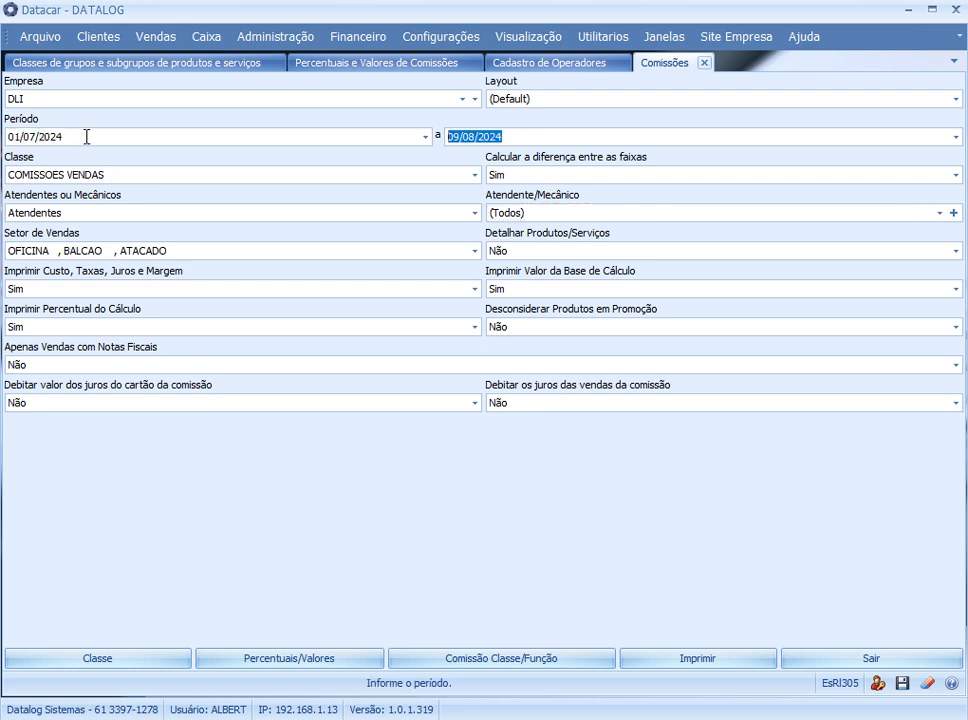
{"action": "left_click", "coordinate": [698, 660]}
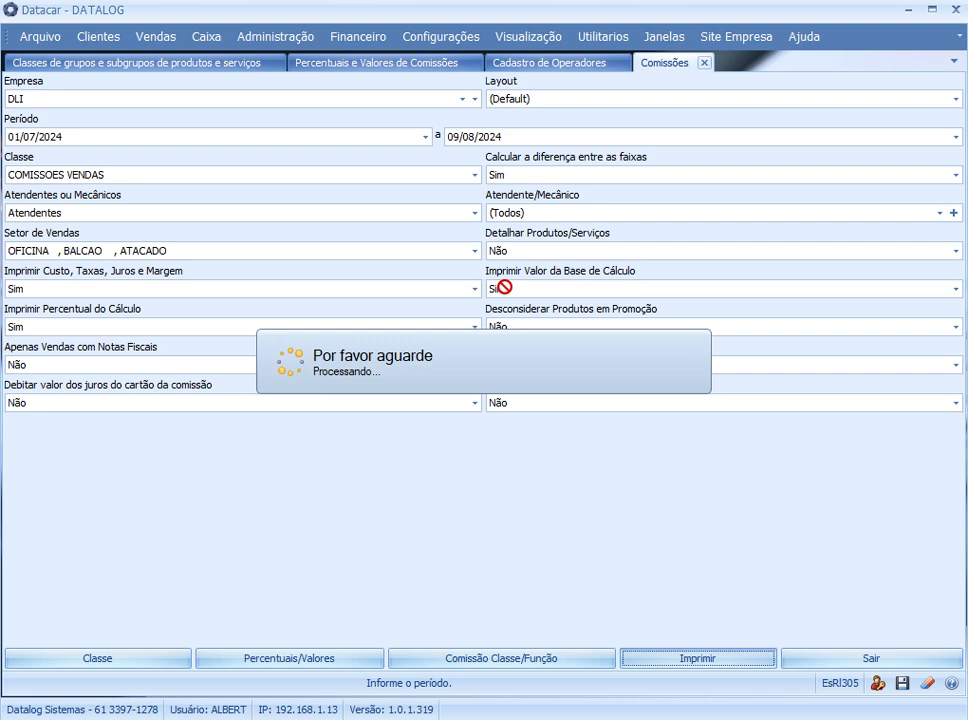
Read which functions and subclasses are named in the unregistered percentage message and dismiss it.
{"action": "scroll", "coordinate": [598, 357], "scroll_direction": "down", "scroll_amount": 1}
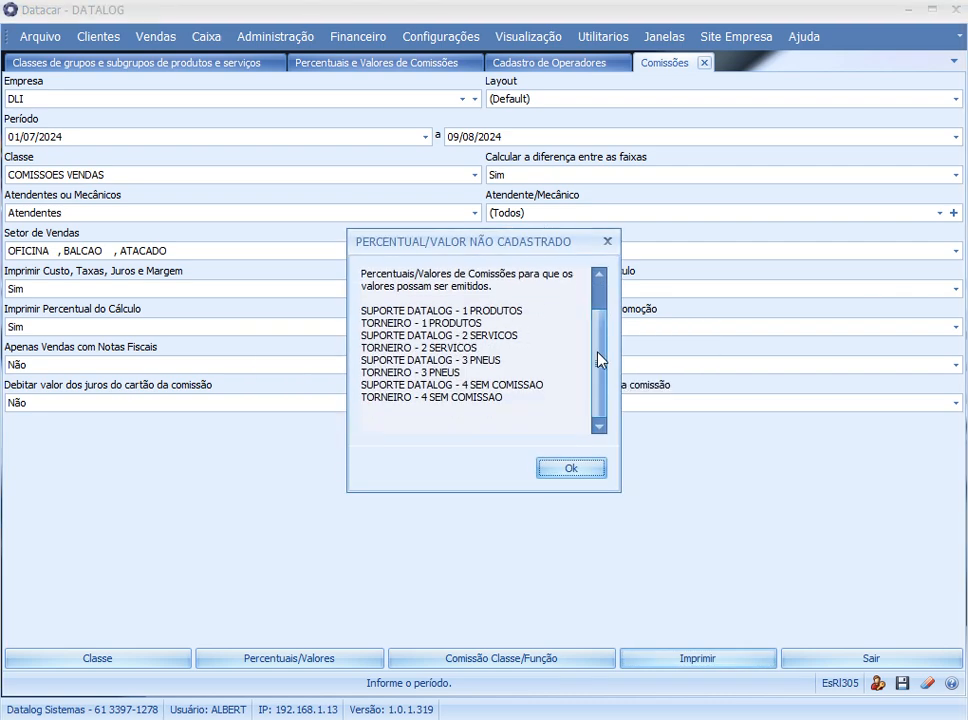
{"action": "mouse_move", "coordinate": [600, 357]}
{"action": "left_mouse_down"}
{"action": "mouse_move", "coordinate": [594, 320]}
{"action": "mouse_move", "coordinate": [597, 341]}
{"action": "left_mouse_up"}
{"action": "left_click_drag", "start_coordinate": [366, 310], "coordinate": [565, 617]}
{"action": "left_click", "coordinate": [431, 344]}
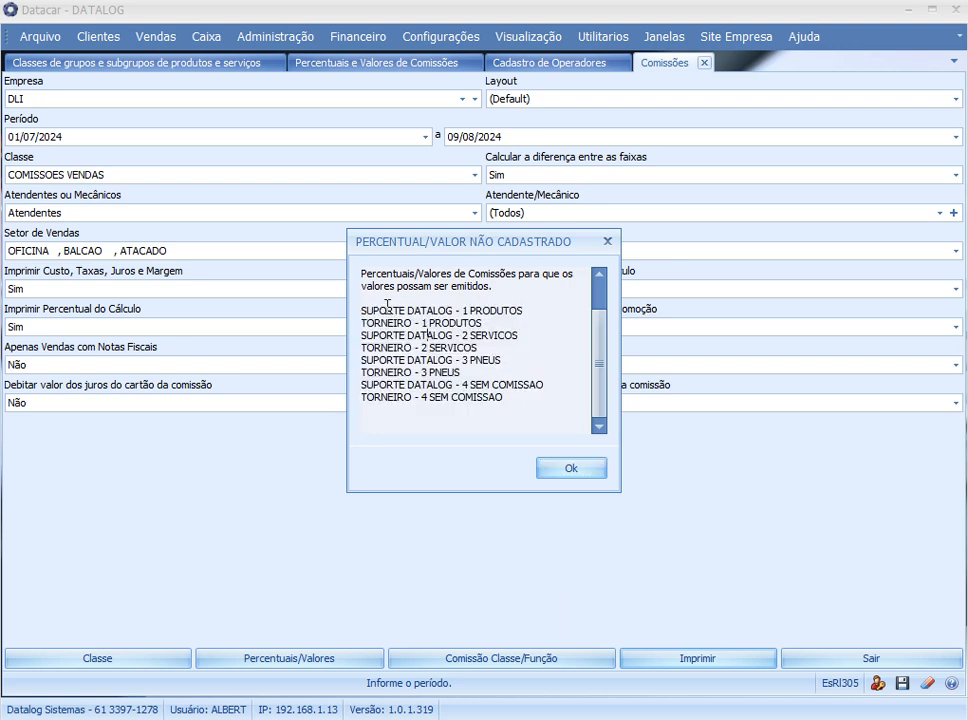
{"action": "left_click_drag", "start_coordinate": [364, 309], "coordinate": [496, 318]}
{"action": "left_click", "coordinate": [577, 470]}
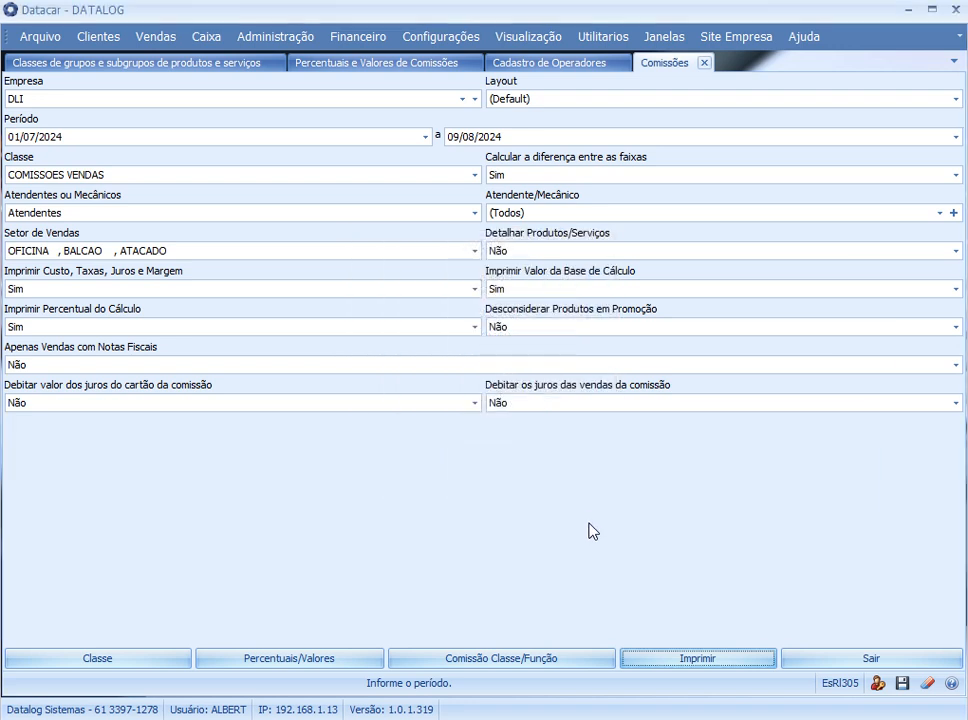
Set the start of the report period to 09/08/2024 and choose the signed-in operator as Atendente/Mecânico.
{"action": "left_click", "coordinate": [238, 141]}
{"action": "type", "text": "0908"}
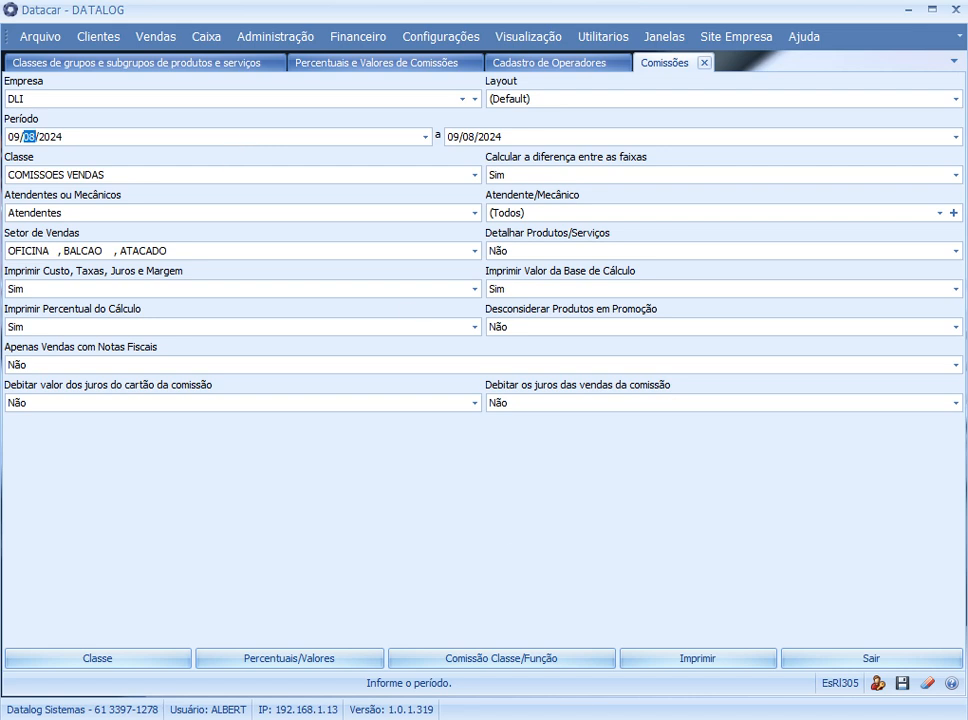
{"action": "left_click", "coordinate": [548, 216]}
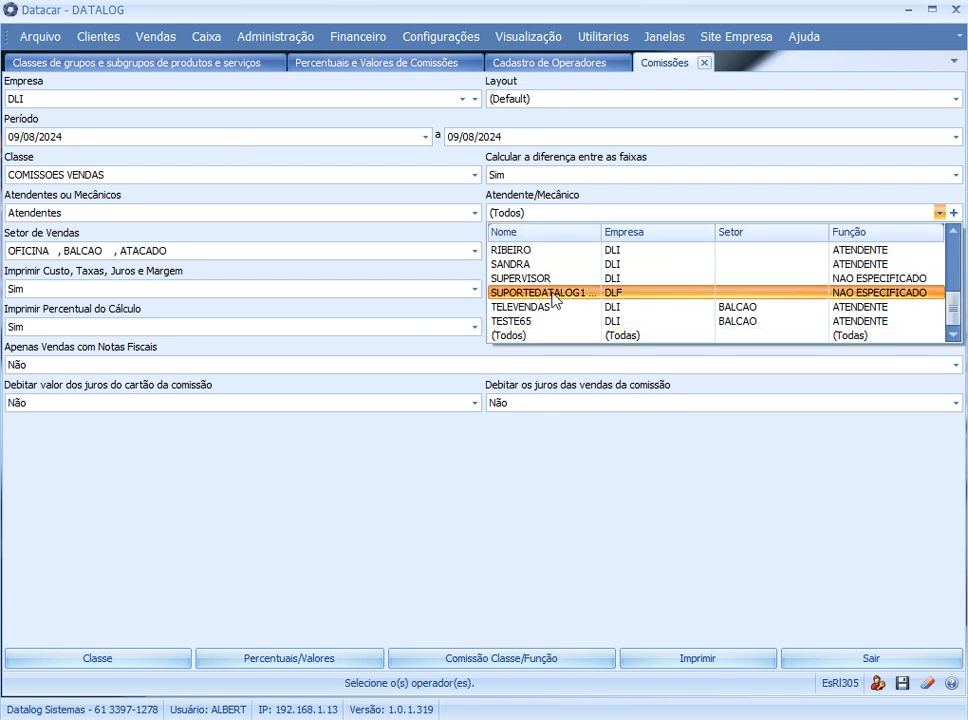
{"action": "scroll", "coordinate": [556, 311], "scroll_direction": "up", "scroll_amount": 5}
{"action": "left_click", "coordinate": [551, 251]}
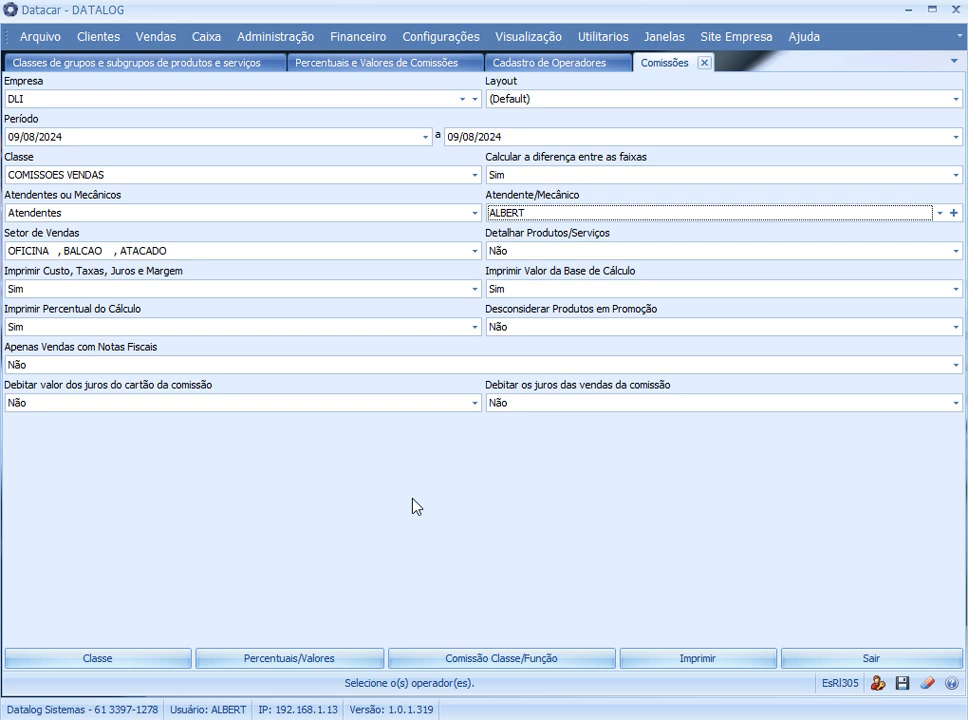
Check the available Setor de Vendas options, keeping OFICINA, BALCAO and ATACADO selected.
{"action": "left_click", "coordinate": [38, 251]}
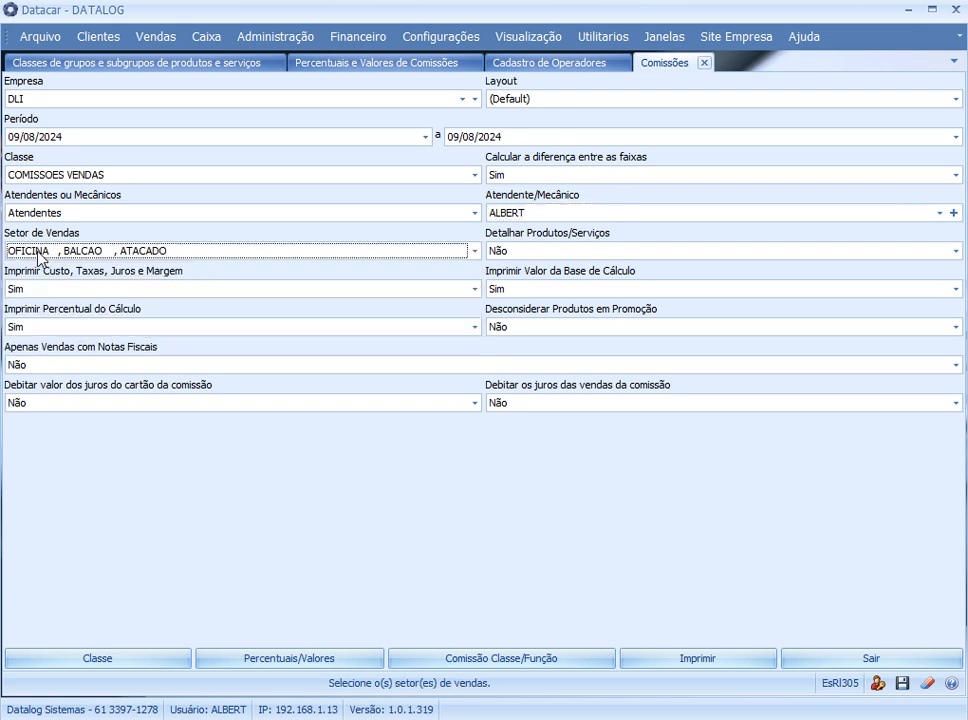
{"action": "left_click", "coordinate": [38, 251]}
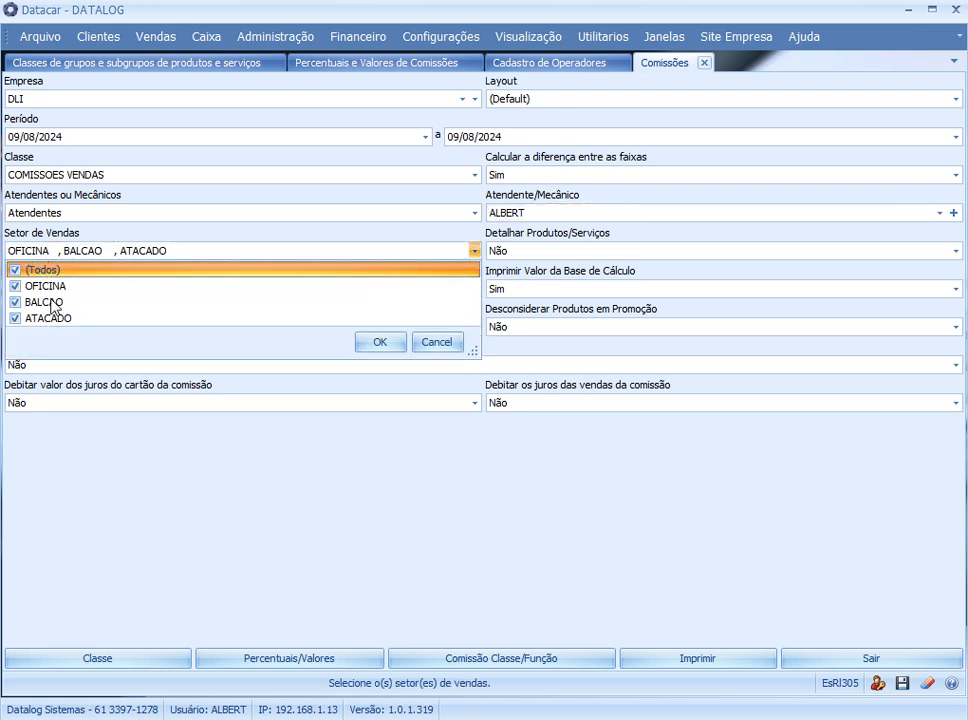
{"action": "left_click", "coordinate": [358, 513]}
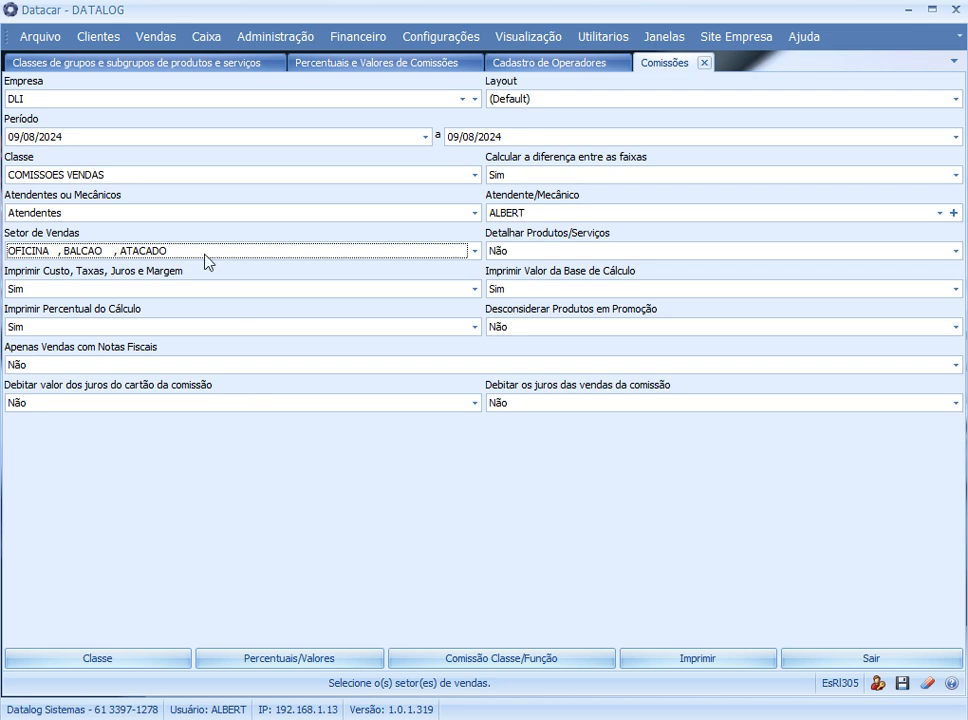
Set Detalhar Produtos/Serviços to Sim.
{"action": "left_click", "coordinate": [547, 253]}
{"action": "left_click", "coordinate": [543, 256]}
{"action": "left_click", "coordinate": [543, 256]}
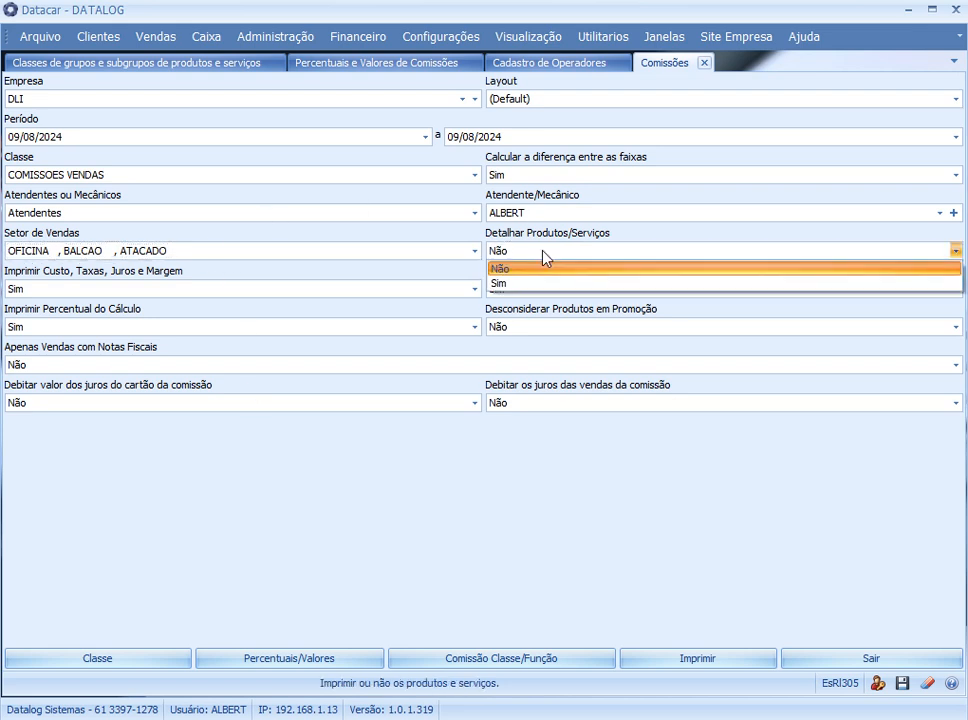
{"action": "left_click", "coordinate": [543, 256]}
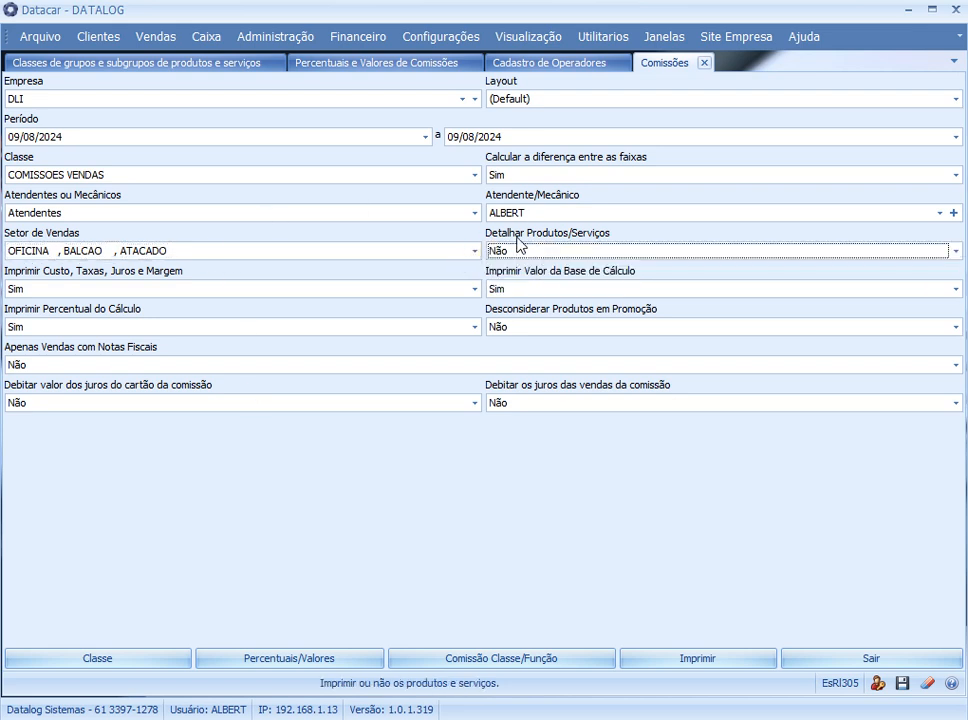
{"action": "left_click", "coordinate": [548, 260]}
{"action": "left_click", "coordinate": [543, 279]}
Try Desconsiderar Produtos em Promoção with Sim, restore it to Não and go on to Apenas Vendas com Notas Fiscais.
{"action": "left_click", "coordinate": [547, 330]}
{"action": "left_click", "coordinate": [517, 363]}
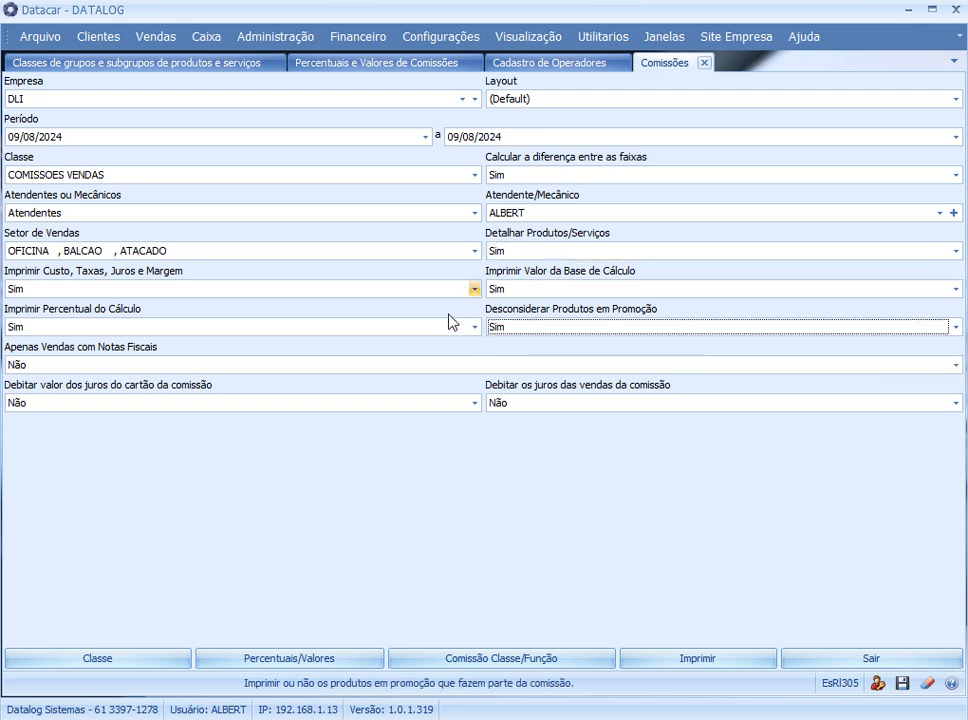
{"action": "left_click", "coordinate": [540, 330]}
{"action": "left_click", "coordinate": [519, 343]}
{"action": "key", "text": "Tab"}
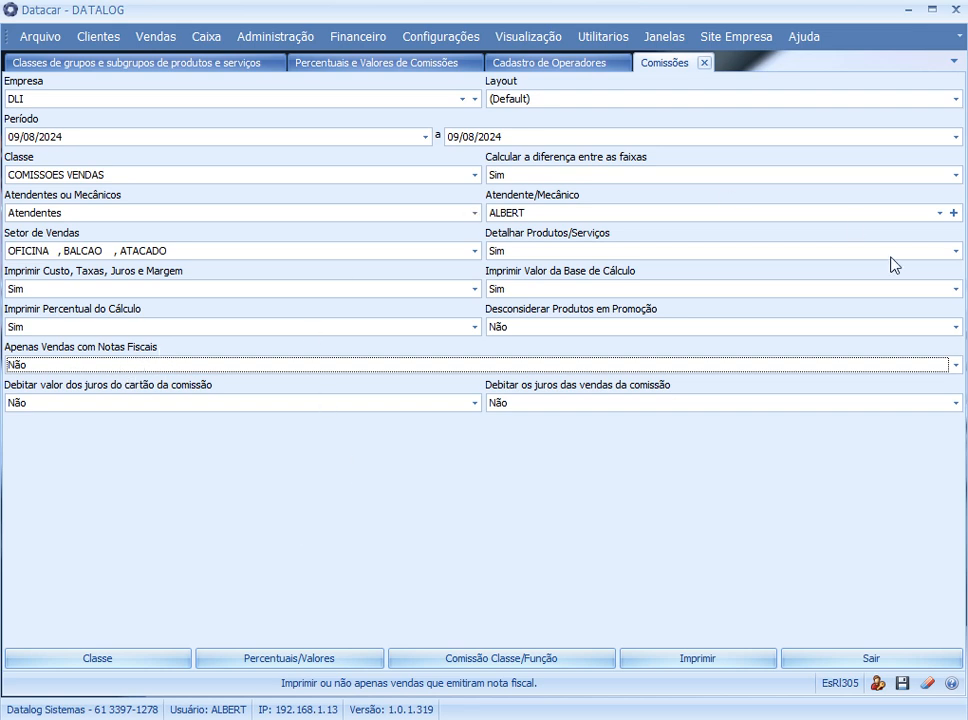
Check the Debitar valor dos juros do cartão da comissão option, keeping Não.
{"action": "left_click", "coordinate": [99, 400]}
{"action": "left_click", "coordinate": [100, 399]}
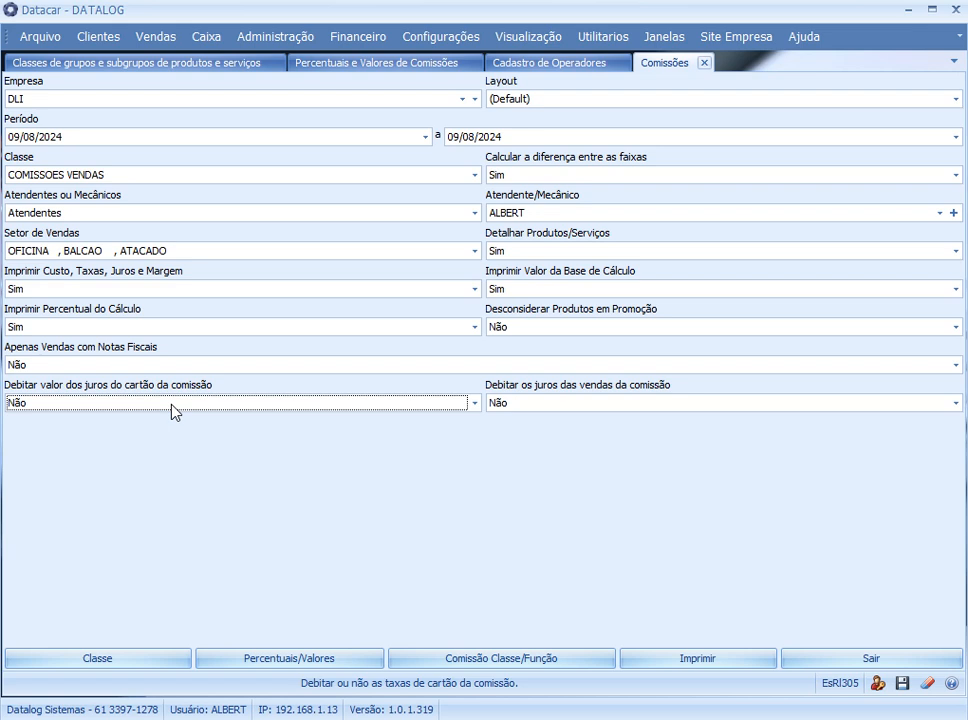
Keep both interest-debit options at Não and generate the Comissões report with products and services detailed for the period 09/08/2024.
{"action": "left_click", "coordinate": [40, 403]}
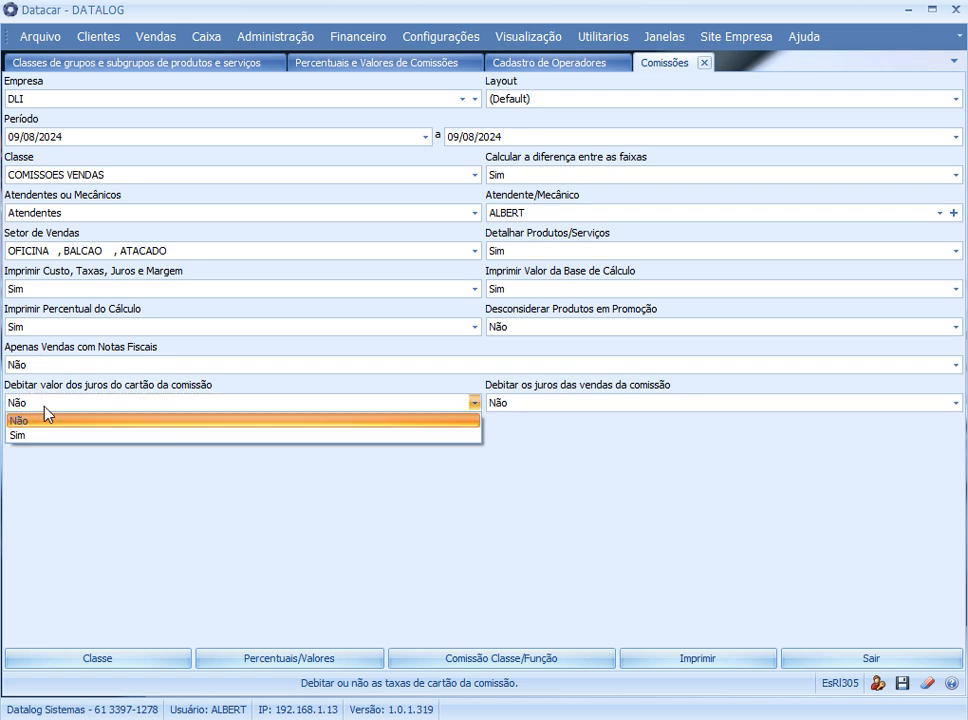
{"action": "left_click", "coordinate": [60, 421]}
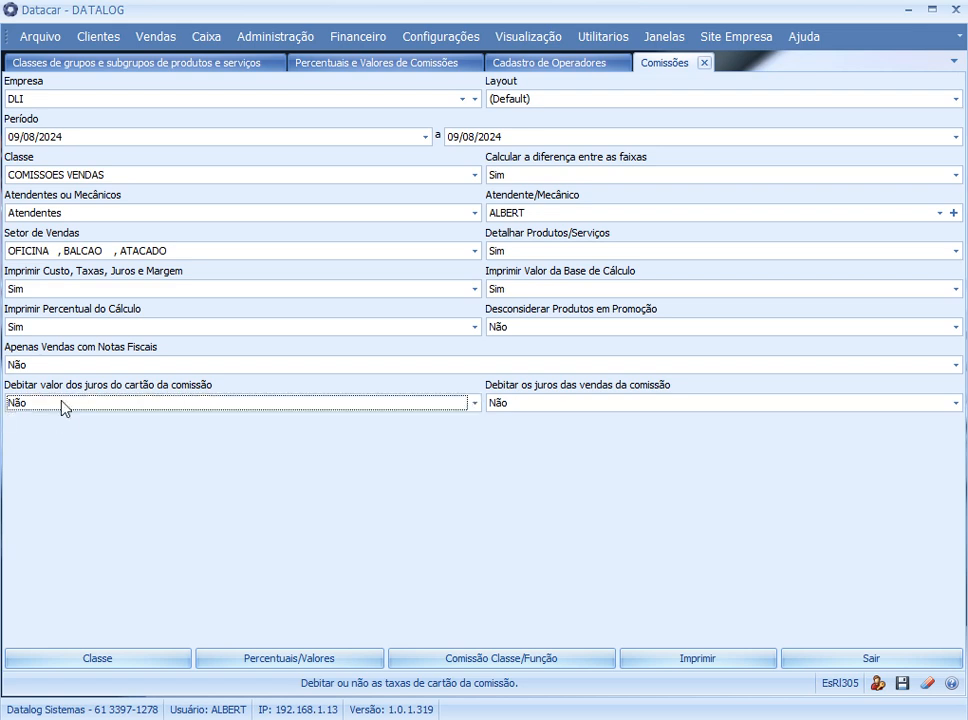
{"action": "left_click", "coordinate": [554, 404]}
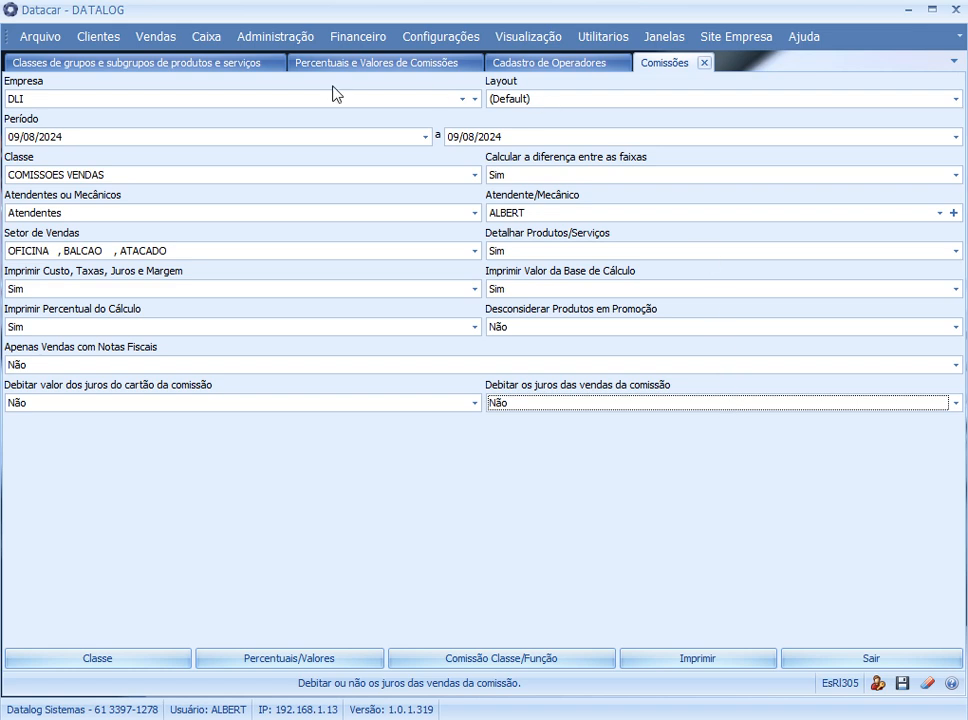
{"action": "left_click", "coordinate": [223, 137]}
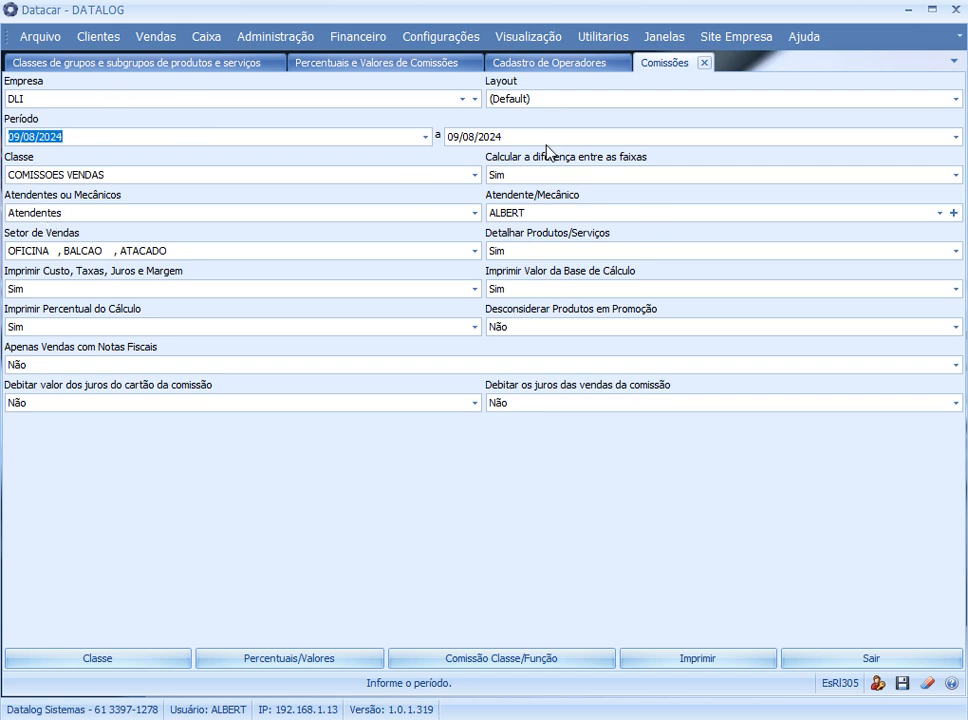
{"action": "left_click", "coordinate": [685, 658]}
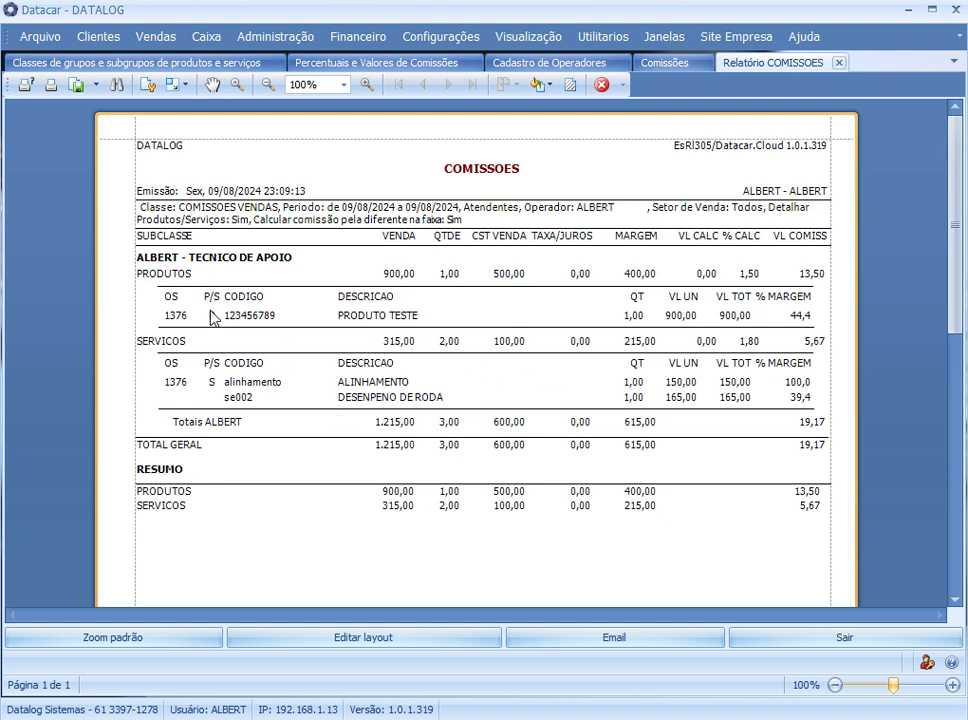
Examine the service order's itemised product and the two services, ALINHAMENTO and DESENPENO DE RODA, in the detailed report.
{"action": "left_click", "coordinate": [172, 318]}
{"action": "left_click", "coordinate": [390, 317]}
{"action": "left_click", "coordinate": [345, 382]}
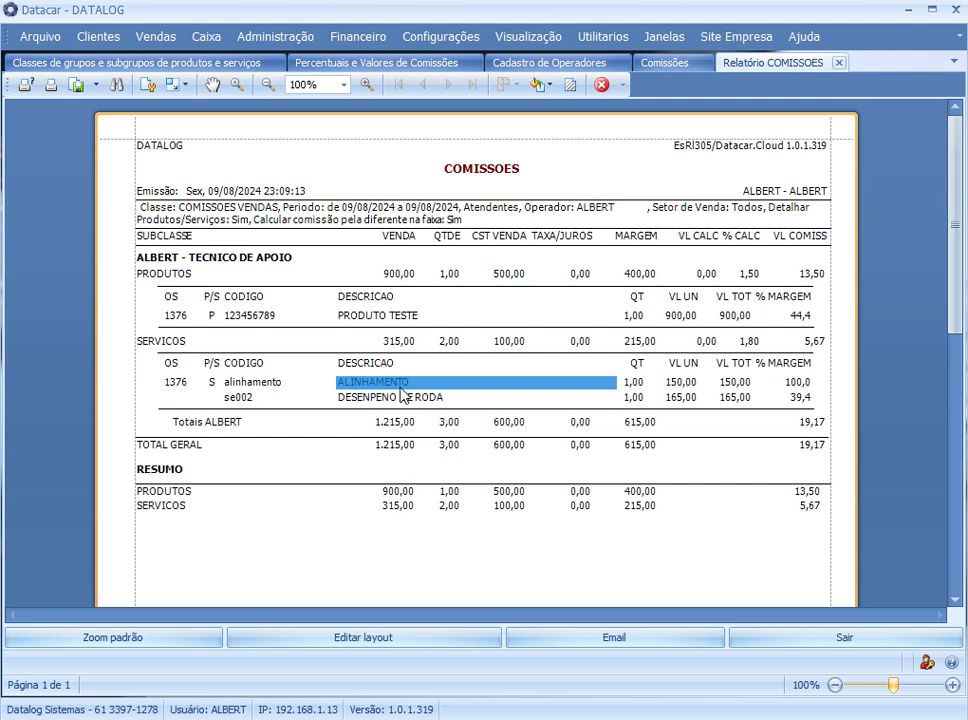
{"action": "left_click", "coordinate": [402, 397], "text": "ctrl"}
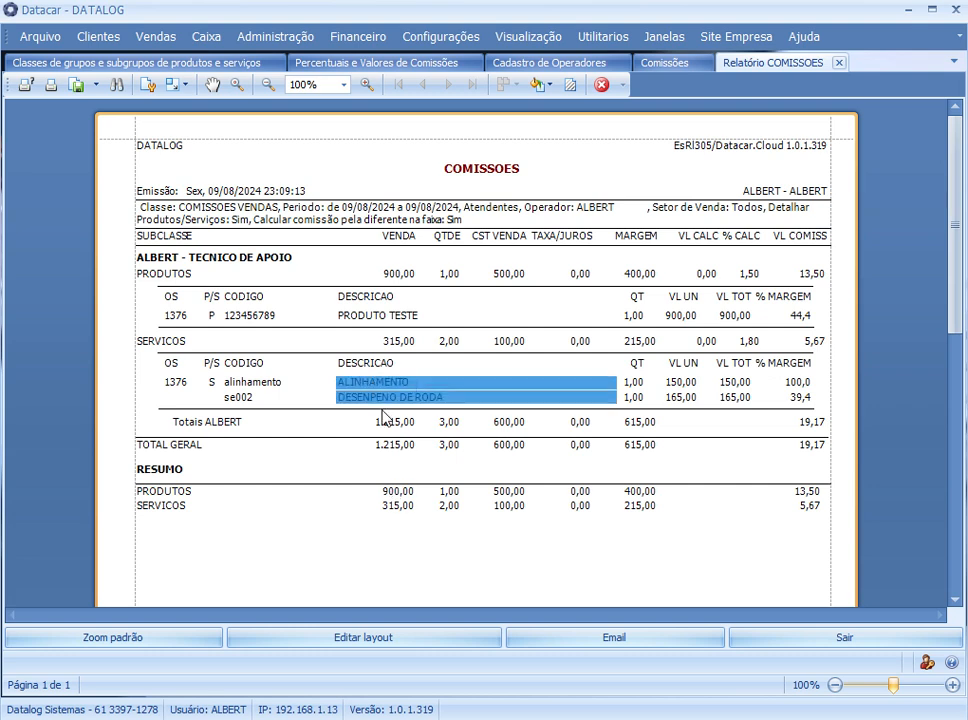
Examine the PRODUTOS subclass in the detailed report, checking PRODUTO TESTE, its unit value and the calculation percentage.
{"action": "left_click", "coordinate": [250, 265]}
{"action": "left_click", "coordinate": [228, 276]}
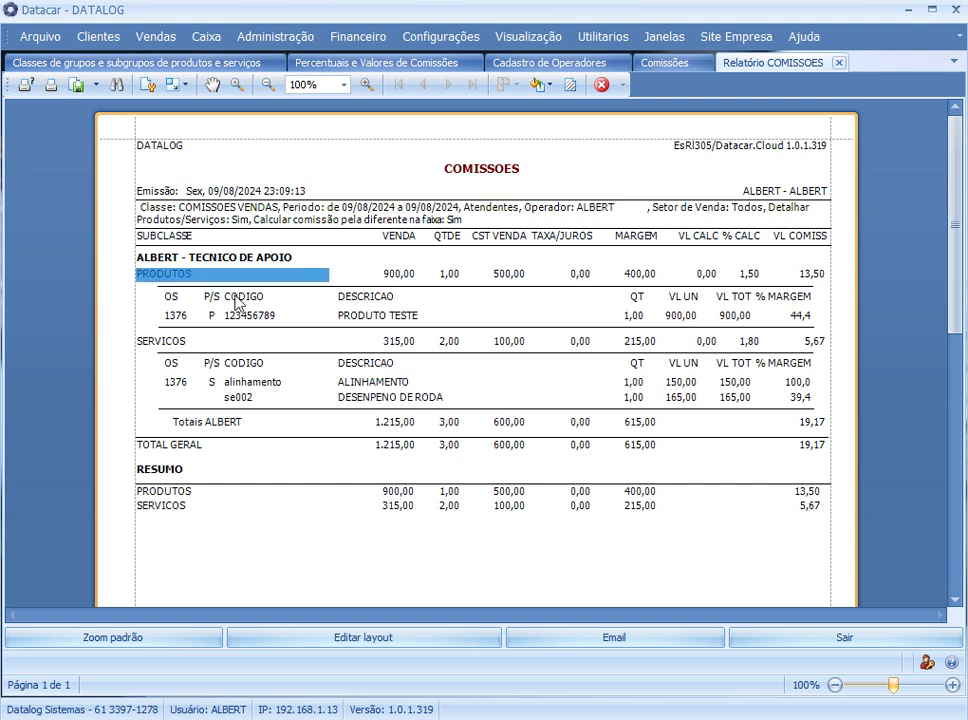
{"action": "left_click", "coordinate": [228, 304]}
{"action": "left_click", "coordinate": [300, 316]}
{"action": "left_click", "coordinate": [520, 316]}
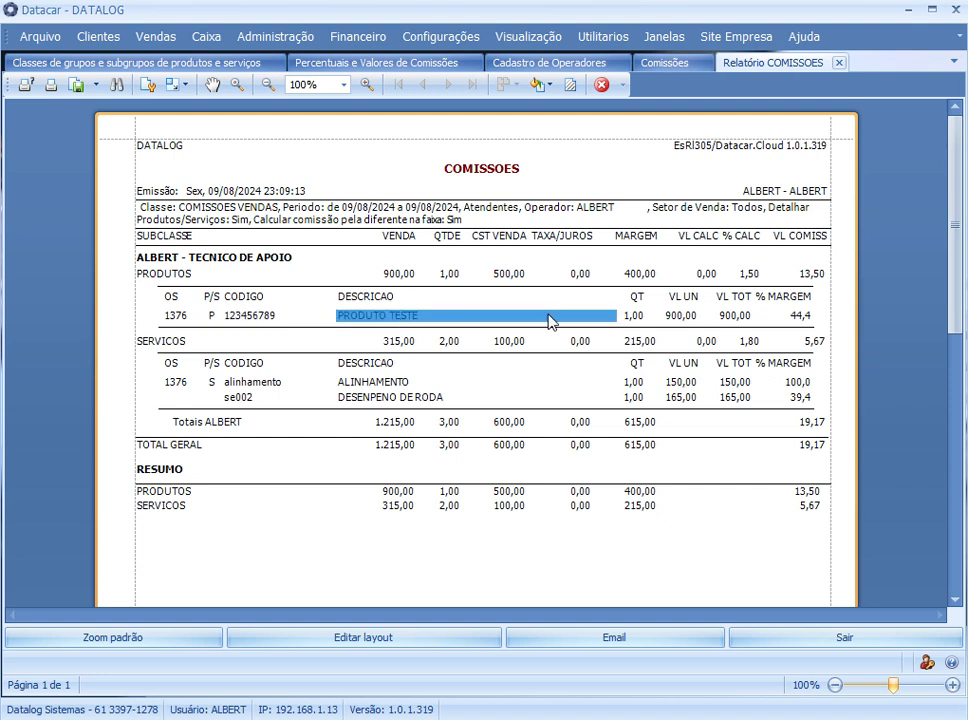
{"action": "left_click", "coordinate": [686, 318]}
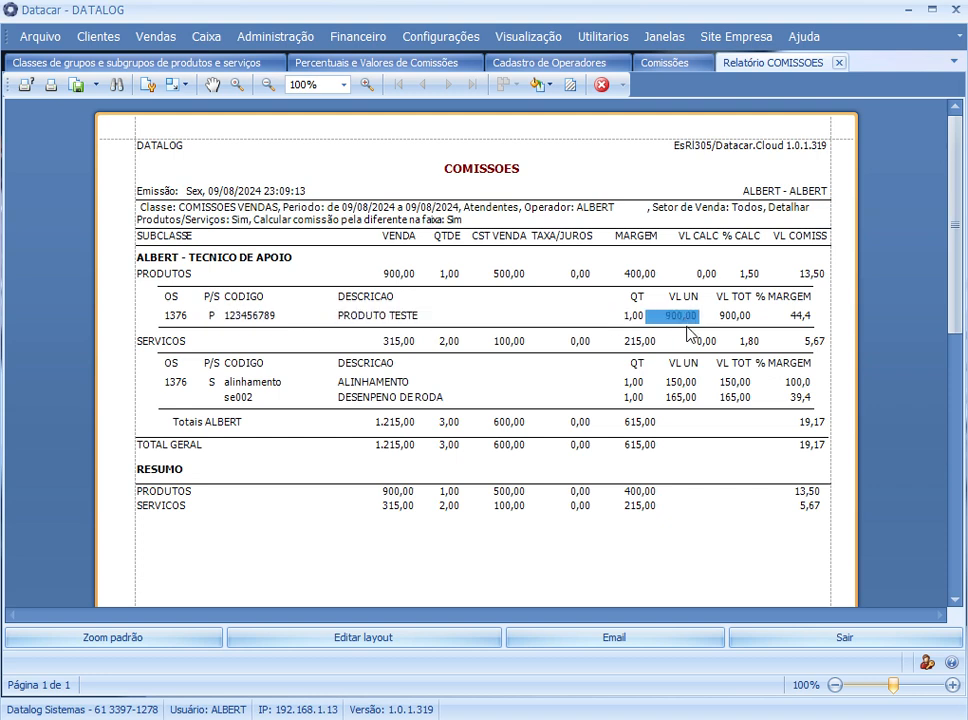
{"action": "left_click", "coordinate": [741, 274]}
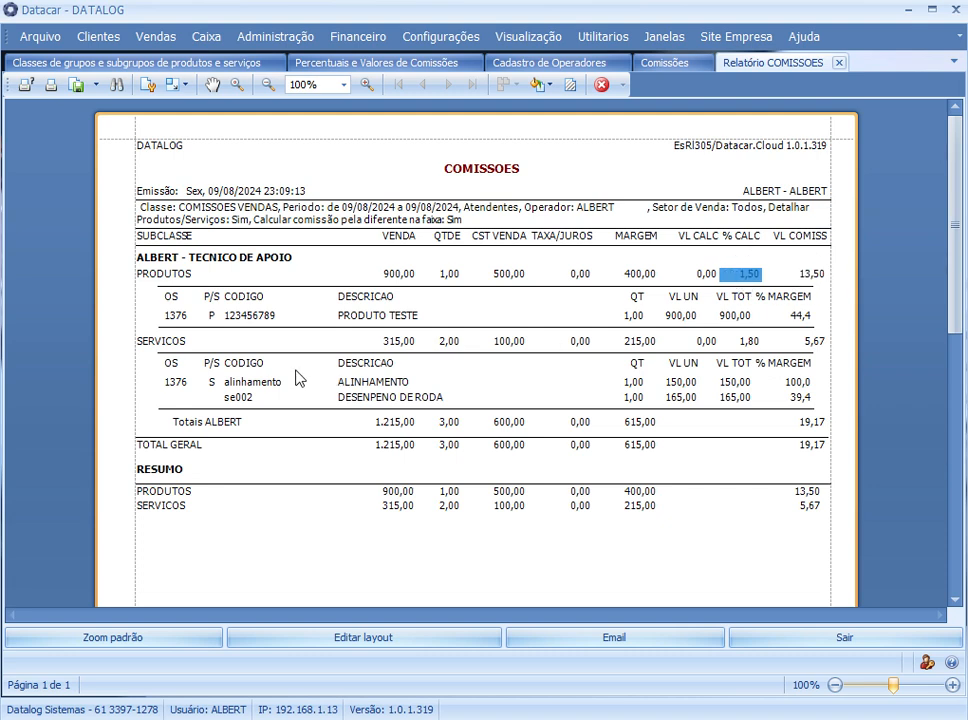
Check the unit values of the two items under the SERVICOS subclass.
{"action": "left_click", "coordinate": [674, 388]}
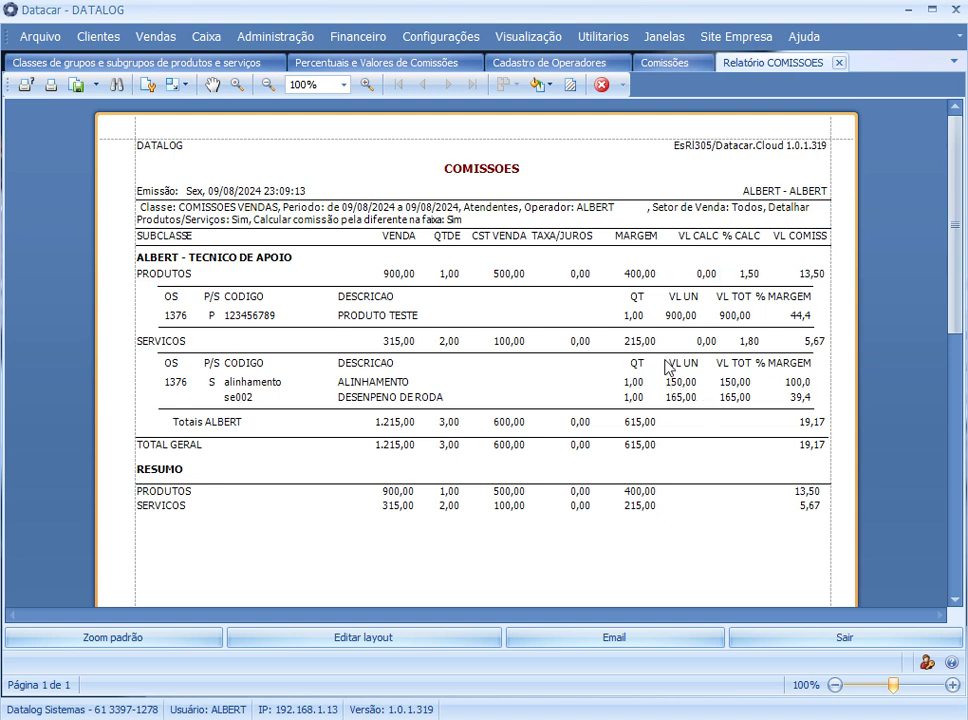
{"action": "left_click", "coordinate": [680, 383]}
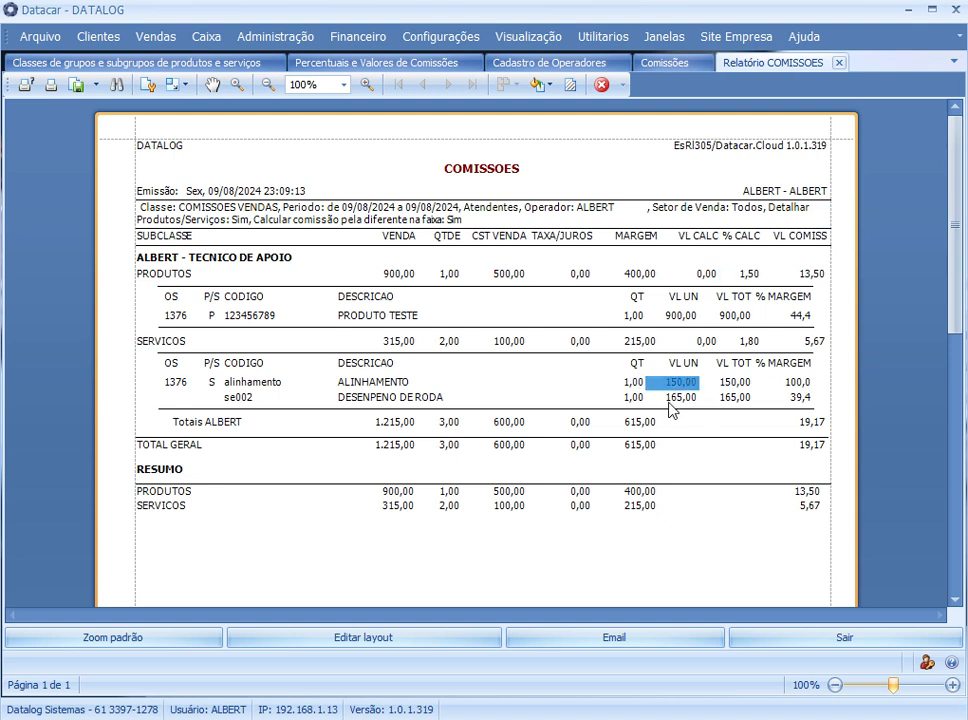
{"action": "left_click", "coordinate": [691, 400]}
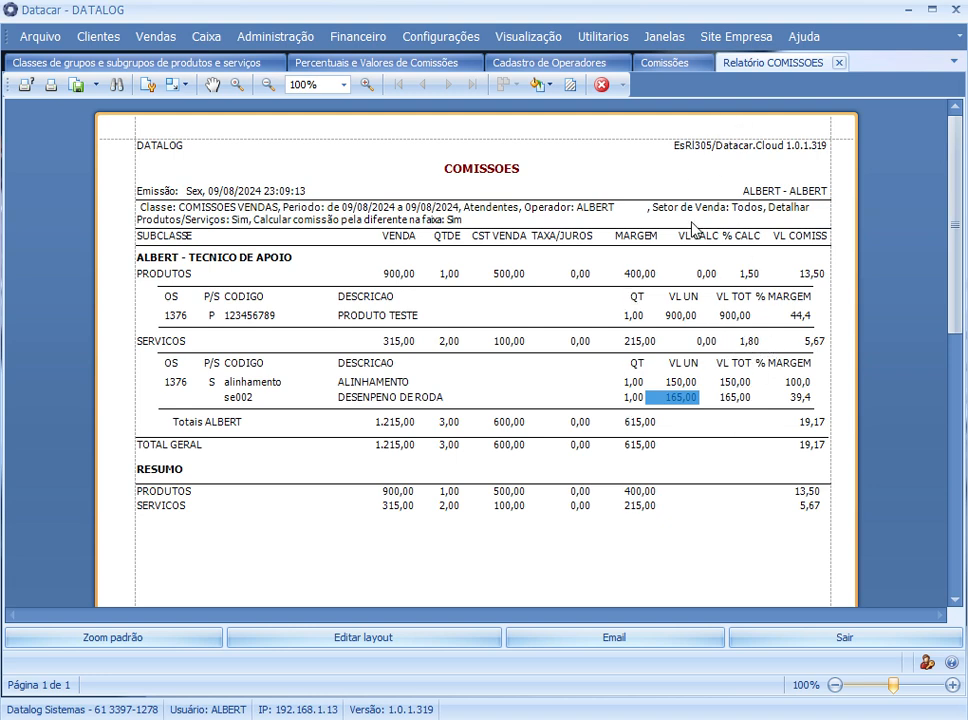
Set Detalhar Produtos/Serviços to Não in the Comissões form and generate the report again.
{"action": "left_click", "coordinate": [664, 64]}
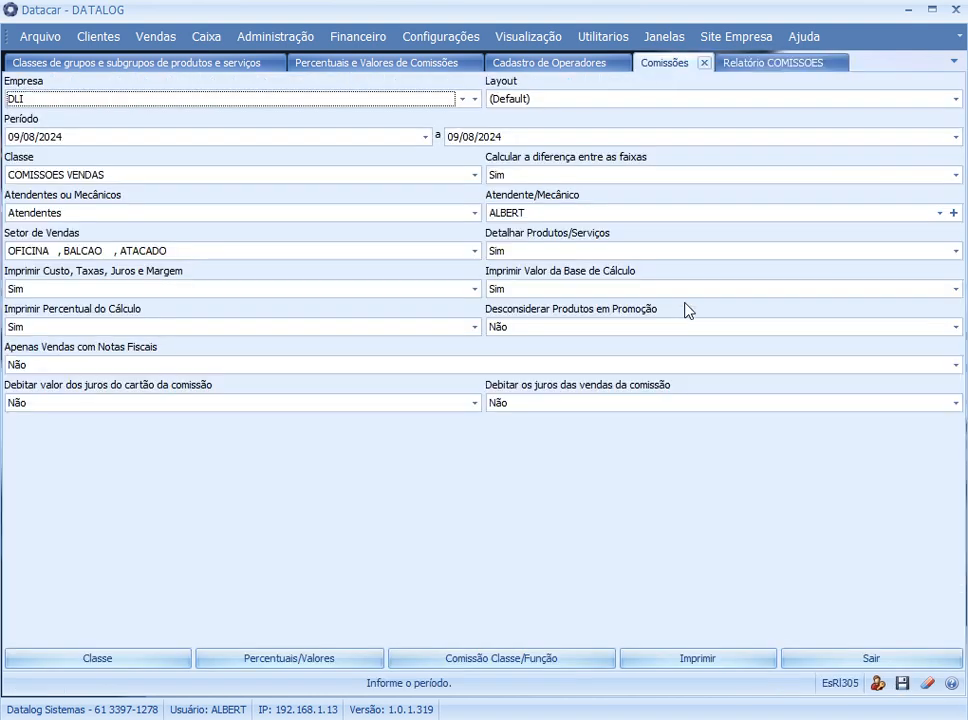
{"action": "left_click", "coordinate": [518, 252]}
{"action": "left_click", "coordinate": [515, 267]}
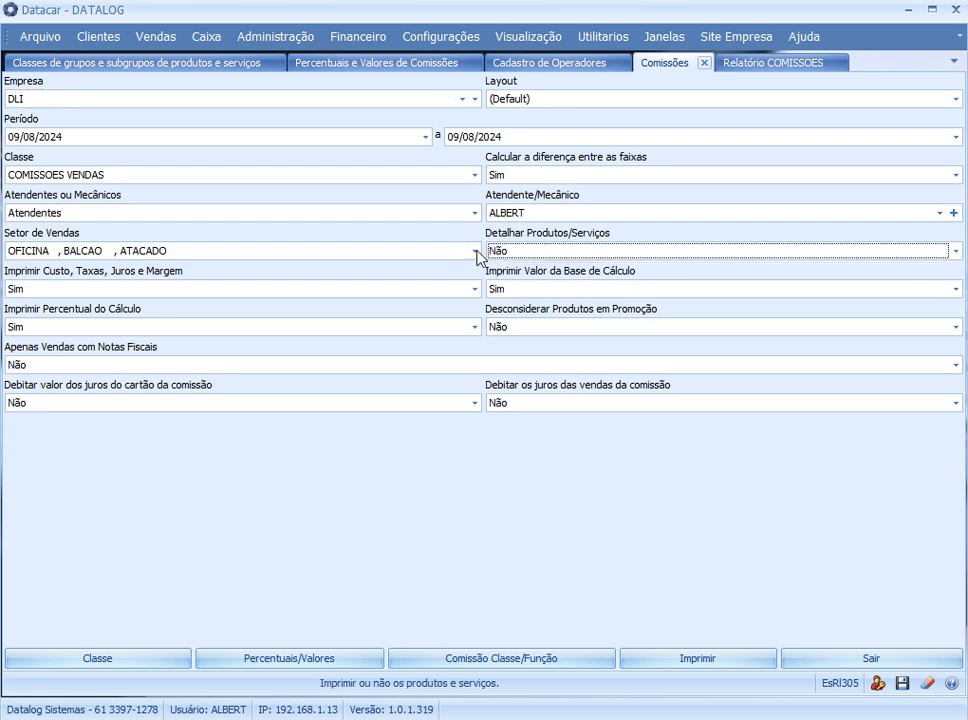
{"action": "left_click", "coordinate": [670, 660]}
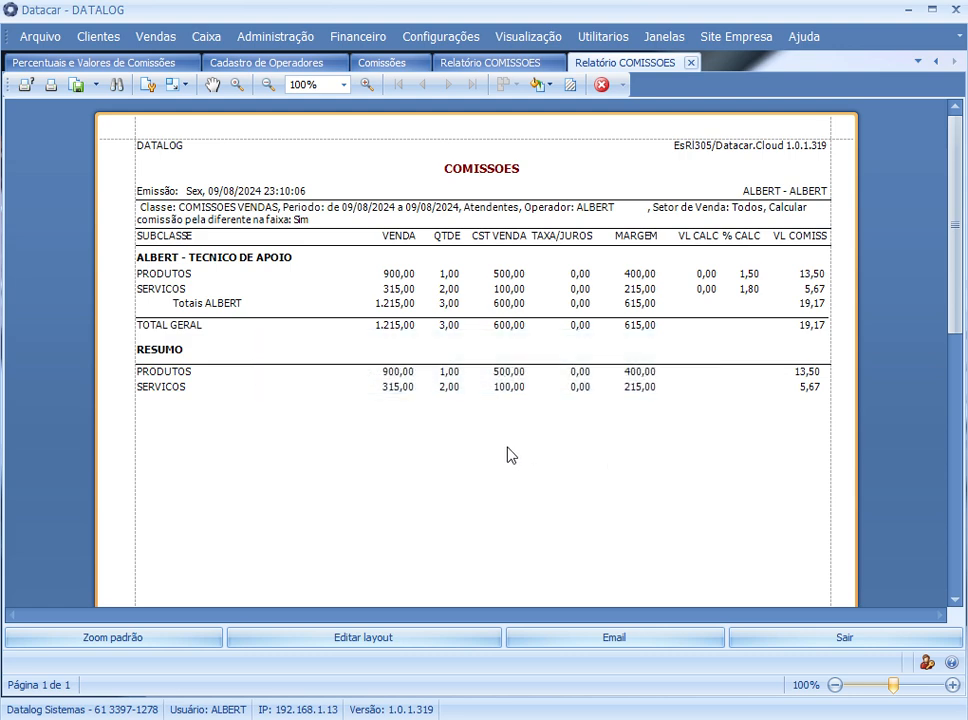
Examine the summarised PRODUTOS row, comparing its sales value, calculation percentage and commission value.
{"action": "left_click_drag", "start_coordinate": [264, 281], "coordinate": [641, 292]}
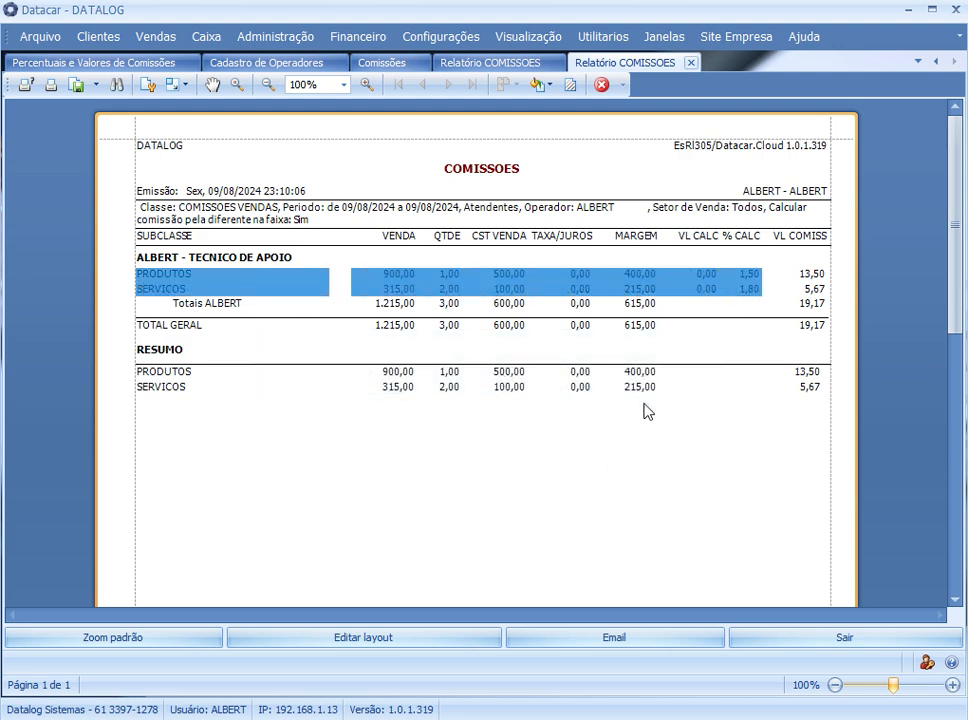
{"action": "left_click", "coordinate": [588, 456]}
{"action": "left_click_drag", "start_coordinate": [356, 274], "coordinate": [409, 283]}
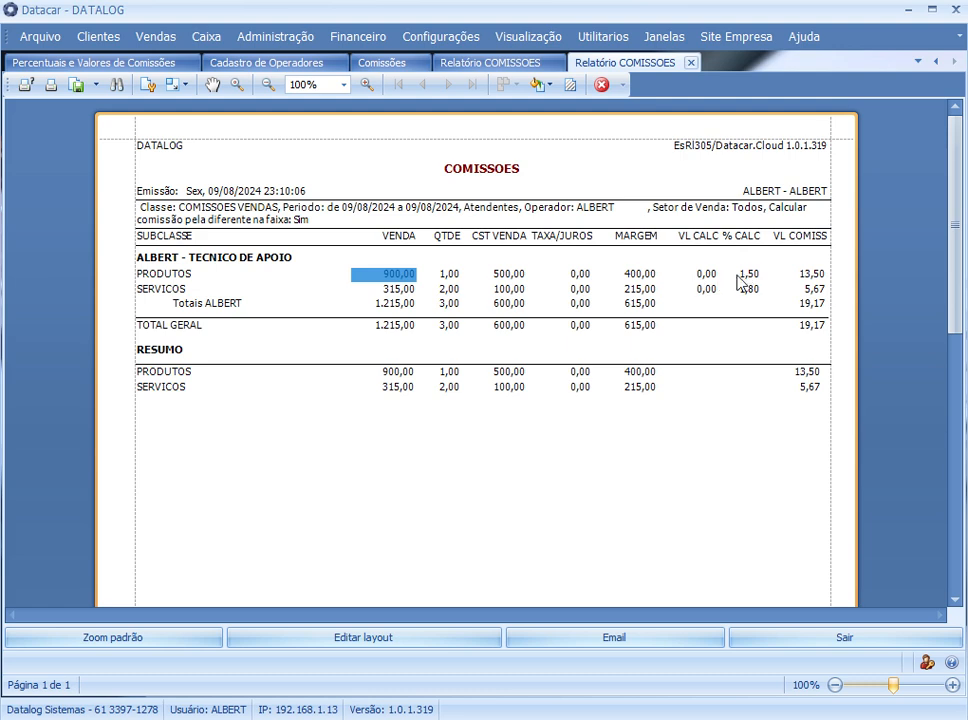
{"action": "left_click_drag", "start_coordinate": [740, 283], "coordinate": [748, 280]}
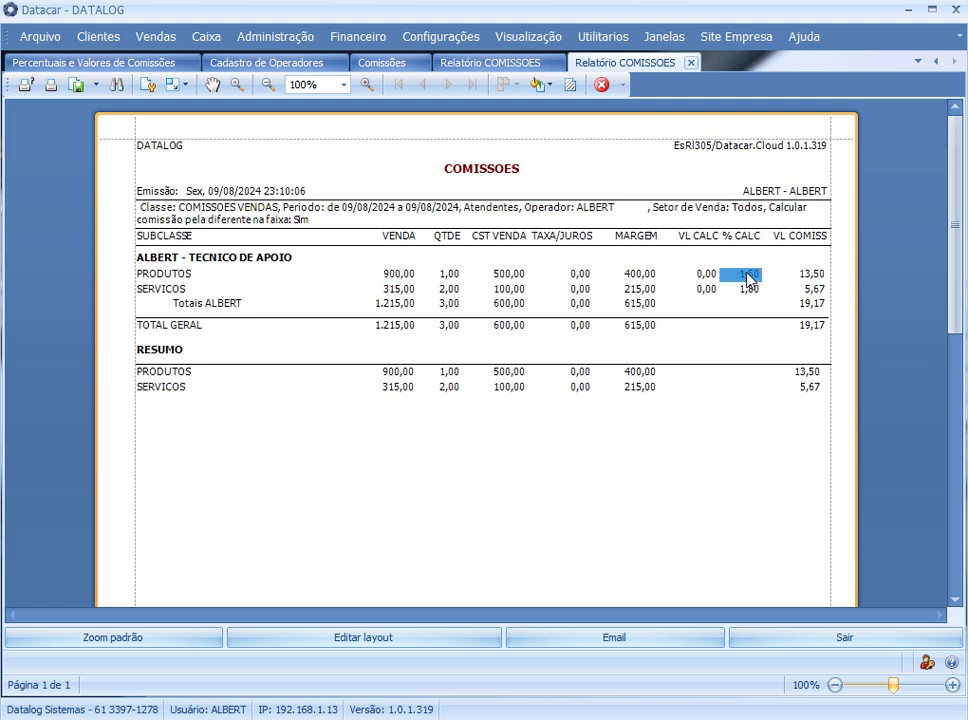
{"action": "left_click", "coordinate": [806, 277]}
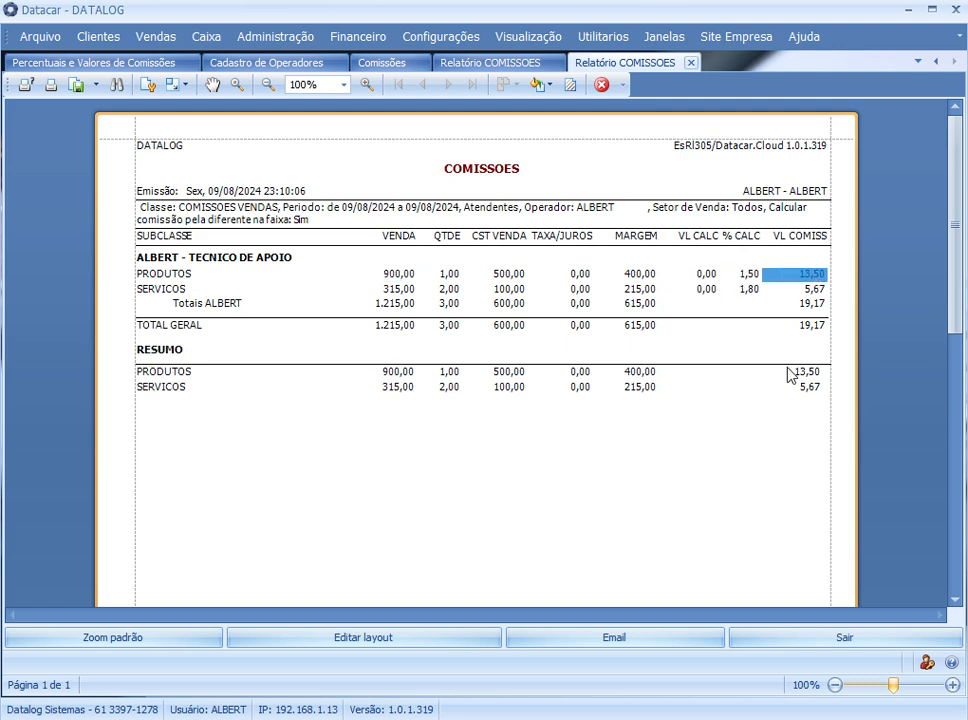
Examine the SERVICOS row's sales value, percentage and commission, along with the operator's total and the overall commission total.
{"action": "left_click", "coordinate": [412, 291]}
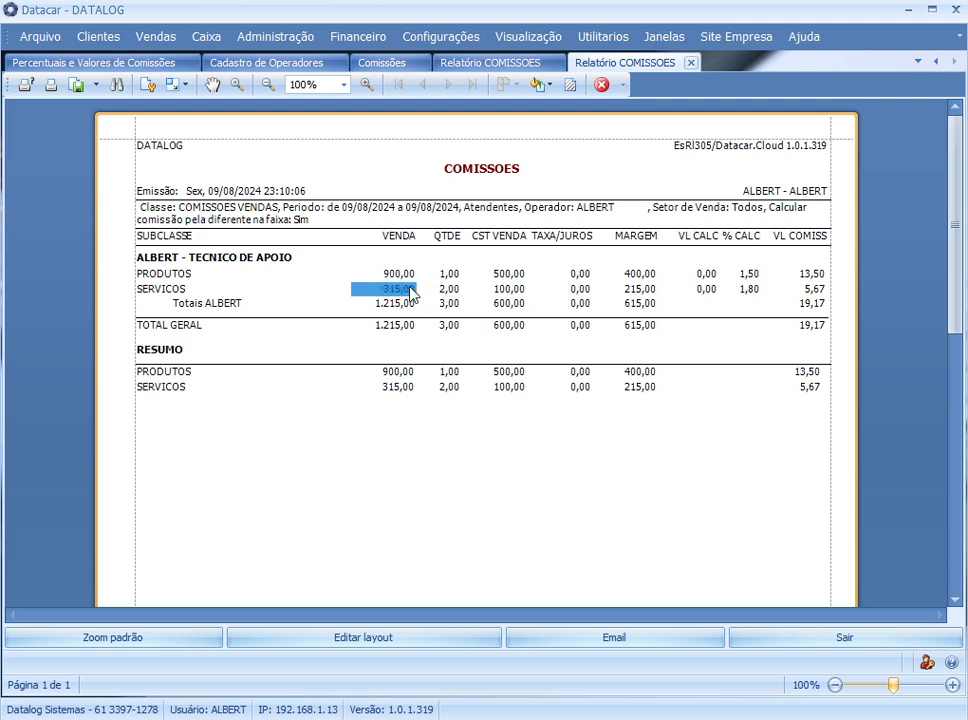
{"action": "left_click", "coordinate": [742, 290]}
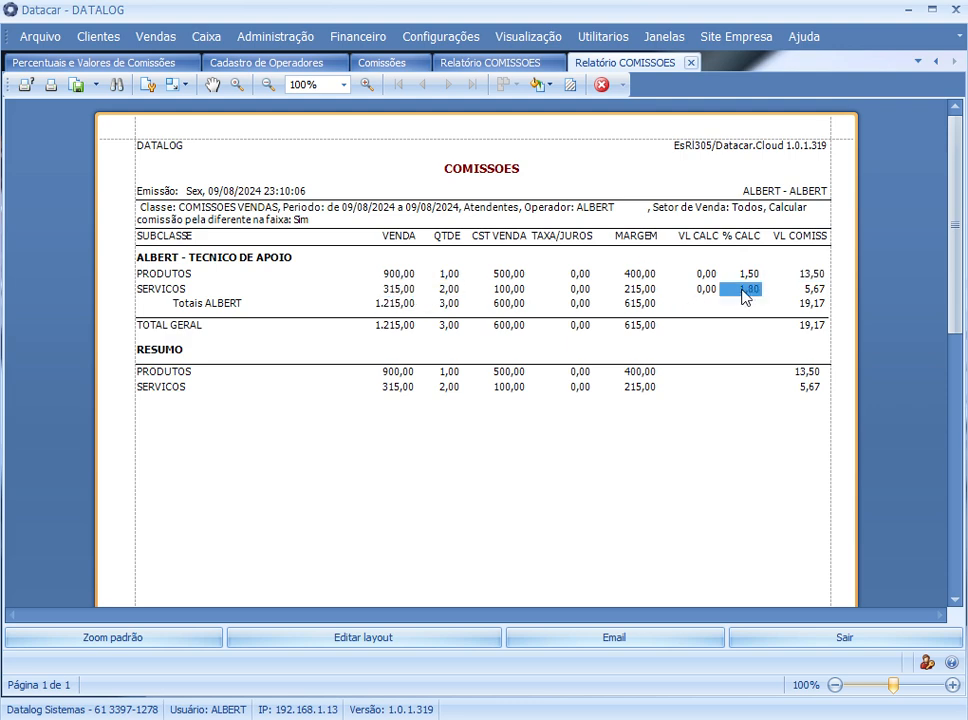
{"action": "left_click", "coordinate": [810, 293]}
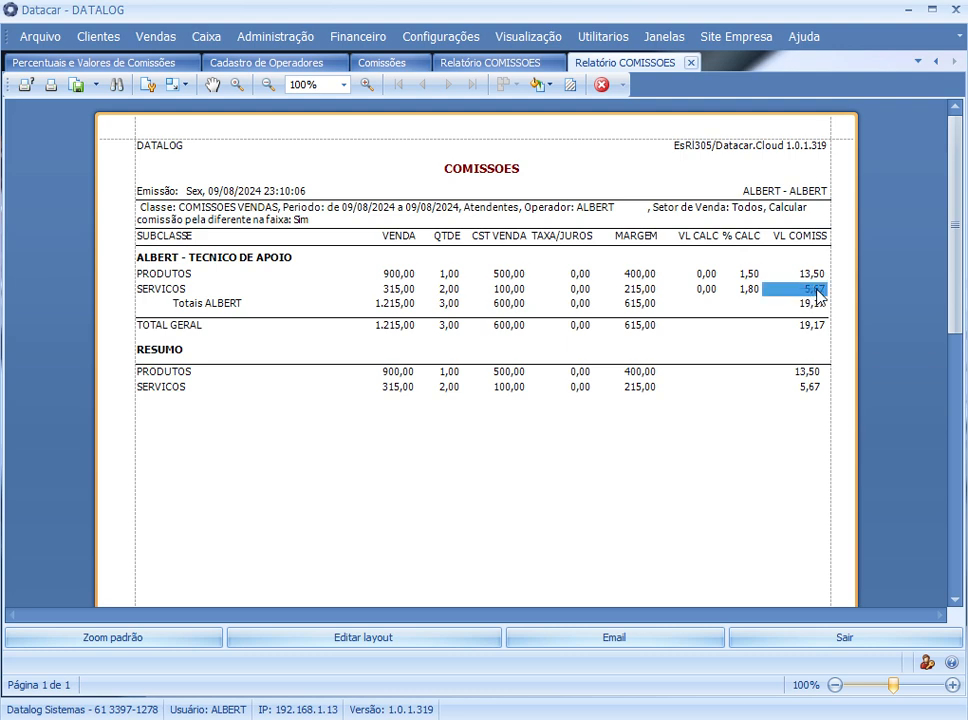
{"action": "left_click", "coordinate": [818, 305]}
{"action": "left_click_drag", "start_coordinate": [818, 307], "coordinate": [818, 326]}
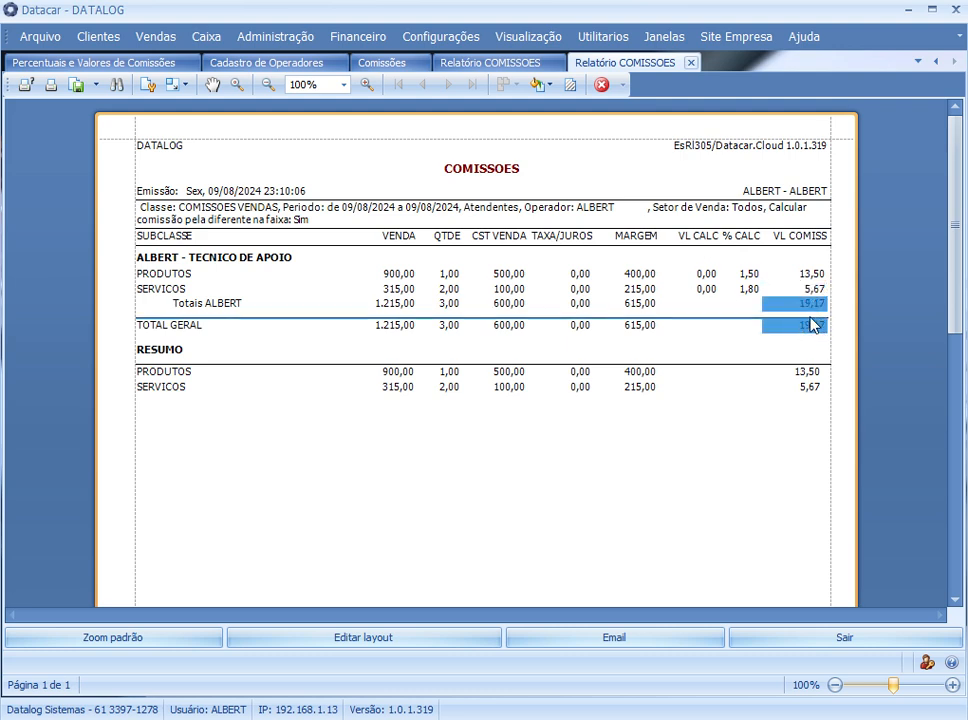
Set Atendente/Mecânico to (Todos) in the Comissões form.
{"action": "left_click", "coordinate": [383, 63]}
{"action": "left_click", "coordinate": [550, 216]}
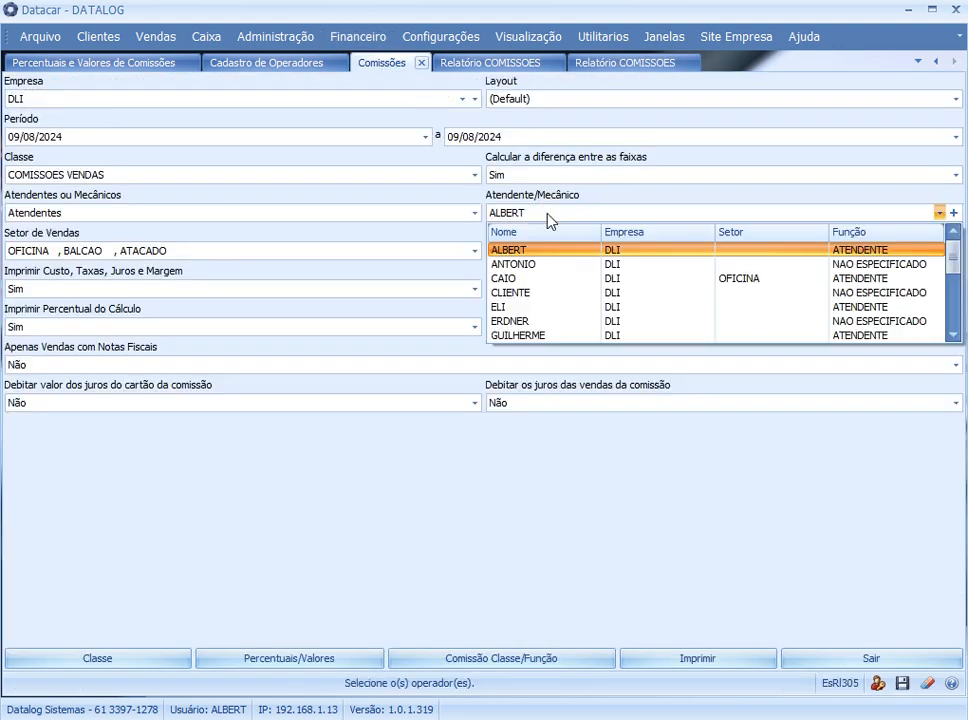
{"action": "scroll", "coordinate": [550, 320], "scroll_direction": "down", "scroll_amount": 5}
{"action": "left_click", "coordinate": [542, 341]}
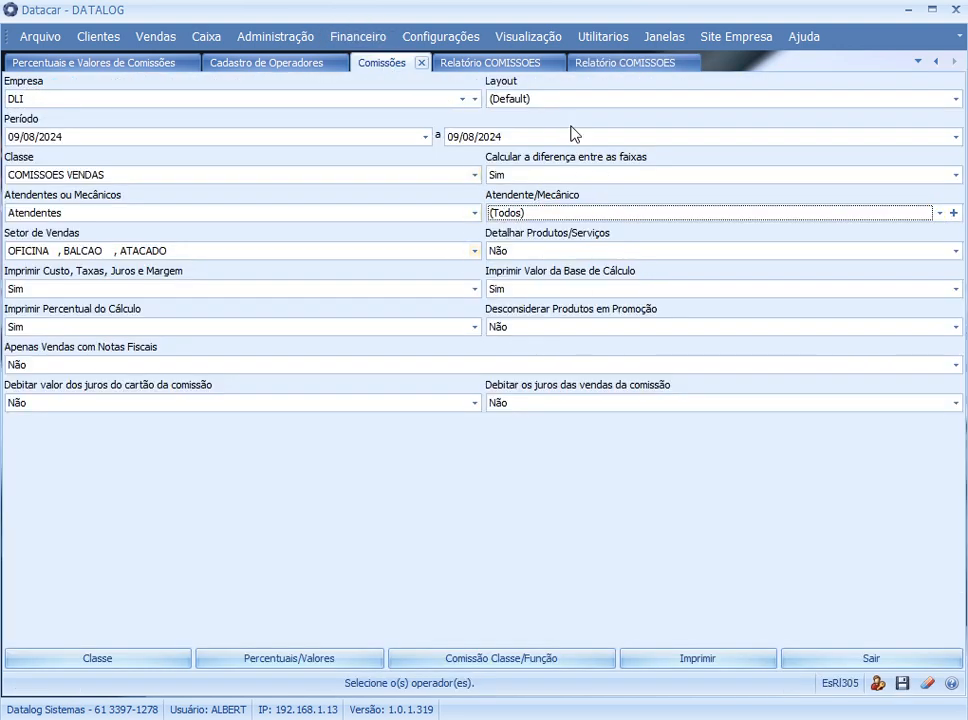
Return to the summarised report and review the TOTAL GERAL commission and the RESUMO commissions per subclass.
{"action": "left_click", "coordinate": [630, 64]}
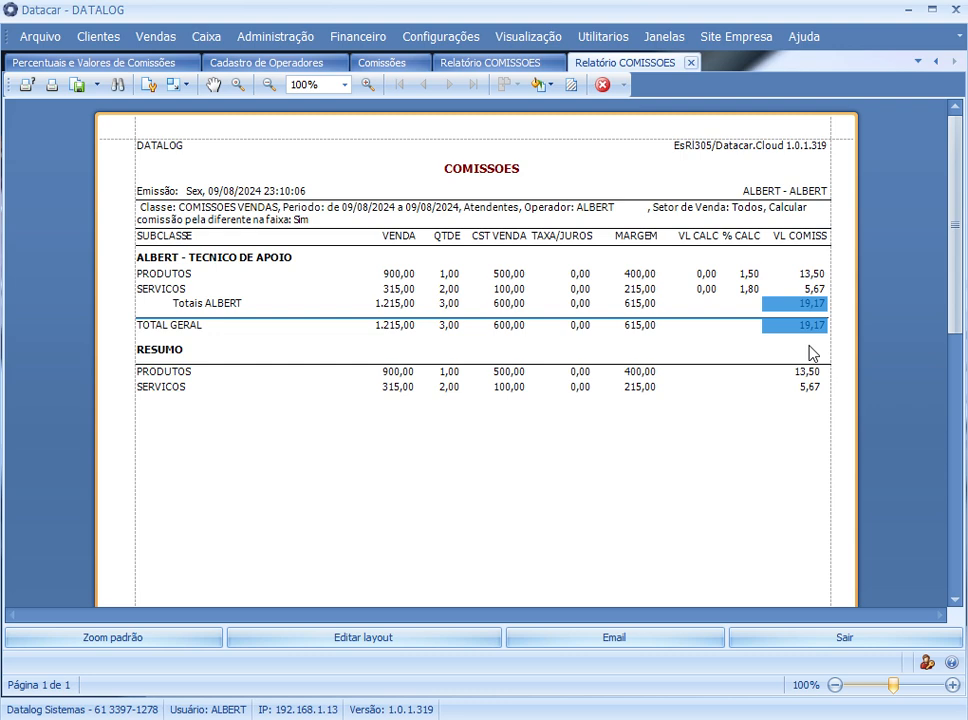
{"action": "left_click_drag", "start_coordinate": [809, 331], "coordinate": [821, 331]}
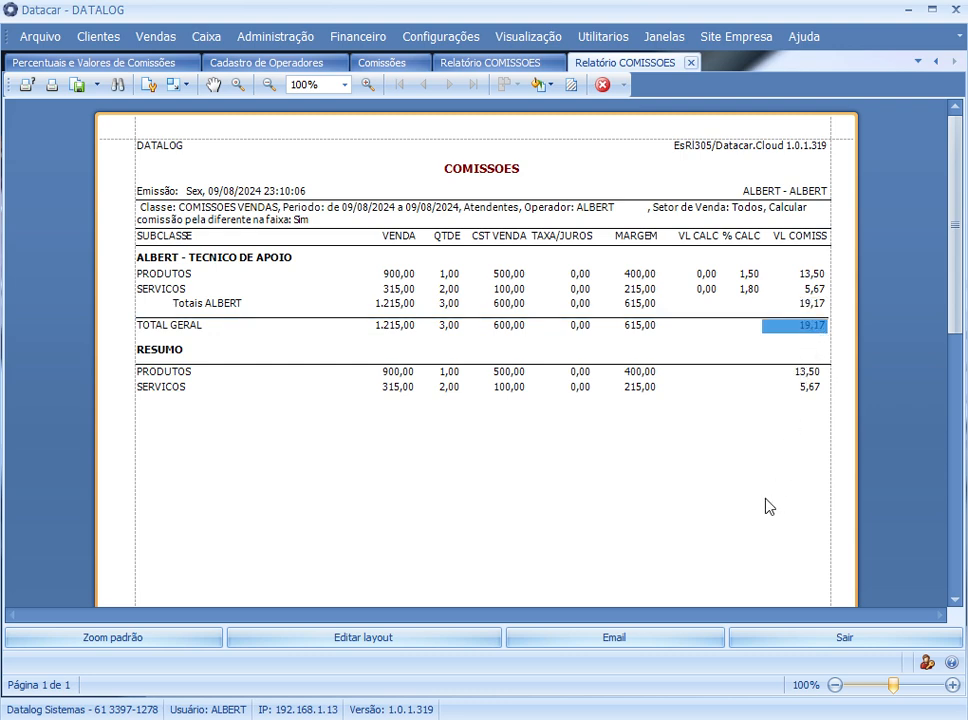
{"action": "left_click_drag", "start_coordinate": [773, 374], "coordinate": [817, 402]}
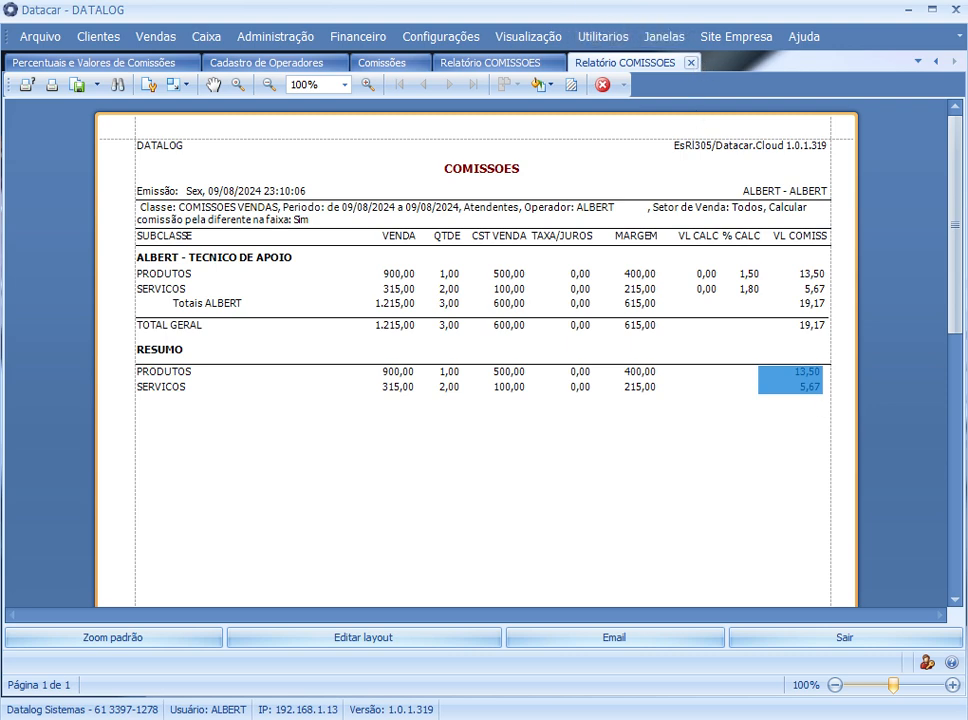
Close both COMISSOES reports, the Comissões form, Percentuais e Valores de Comissões and Cadastro de Operadores, keeping the classes screen open.
{"action": "left_click", "coordinate": [690, 63]}
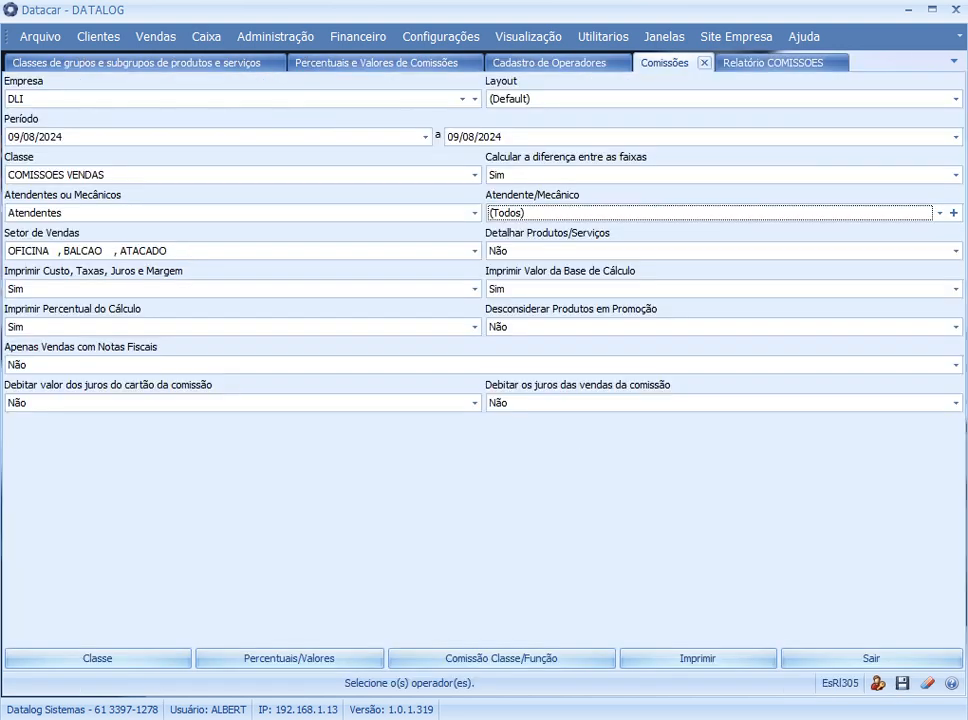
{"action": "left_click", "coordinate": [705, 63]}
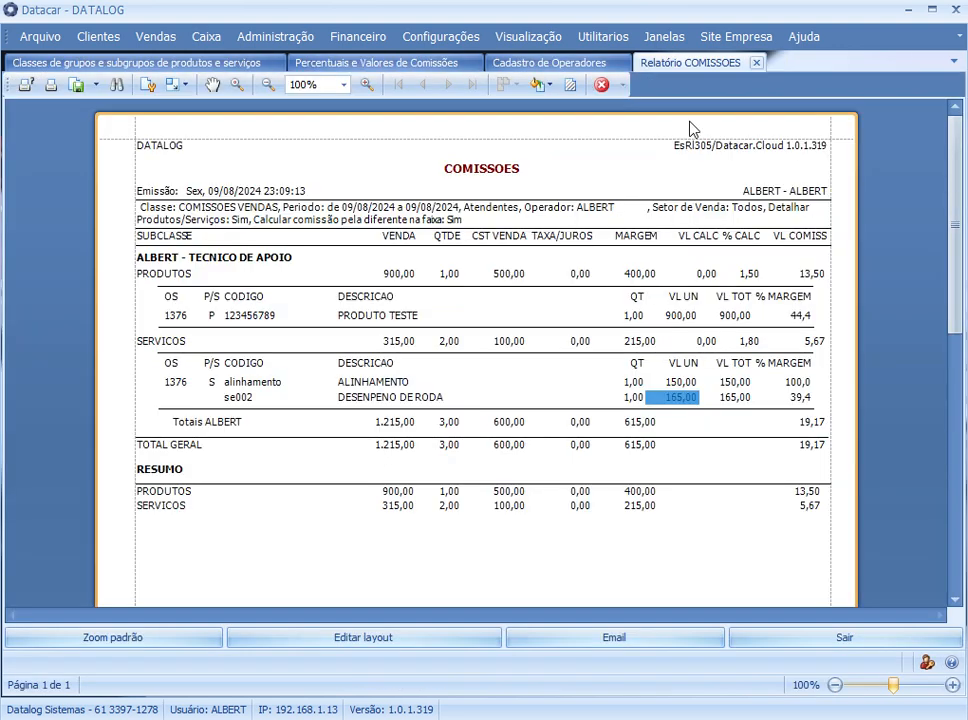
{"action": "left_click", "coordinate": [757, 63]}
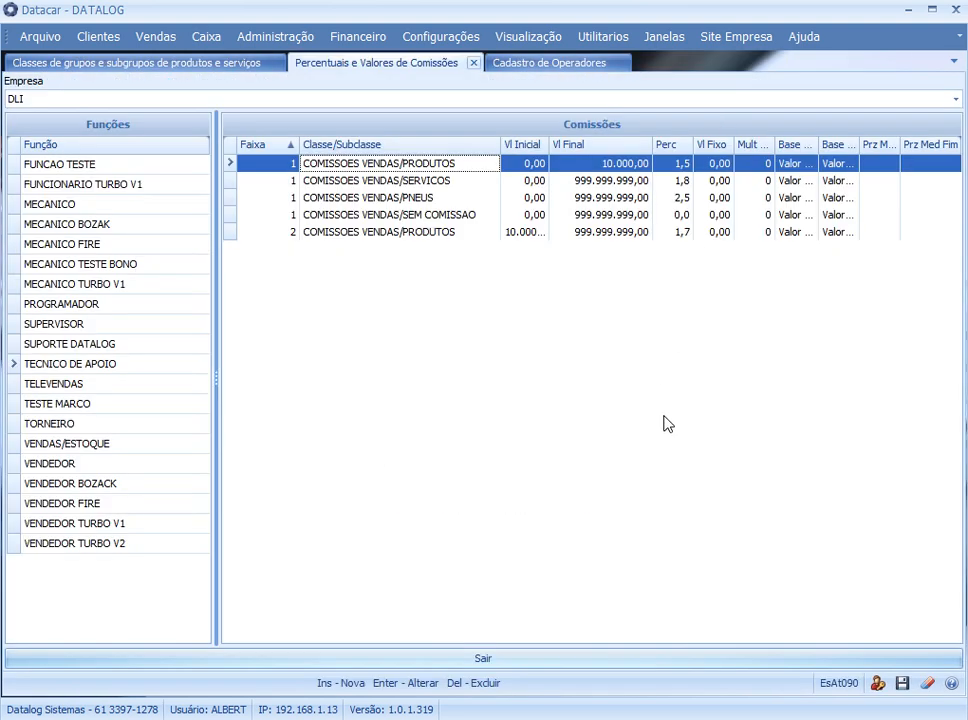
{"action": "left_click", "coordinate": [474, 63]}
{"action": "left_click", "coordinate": [424, 64]}
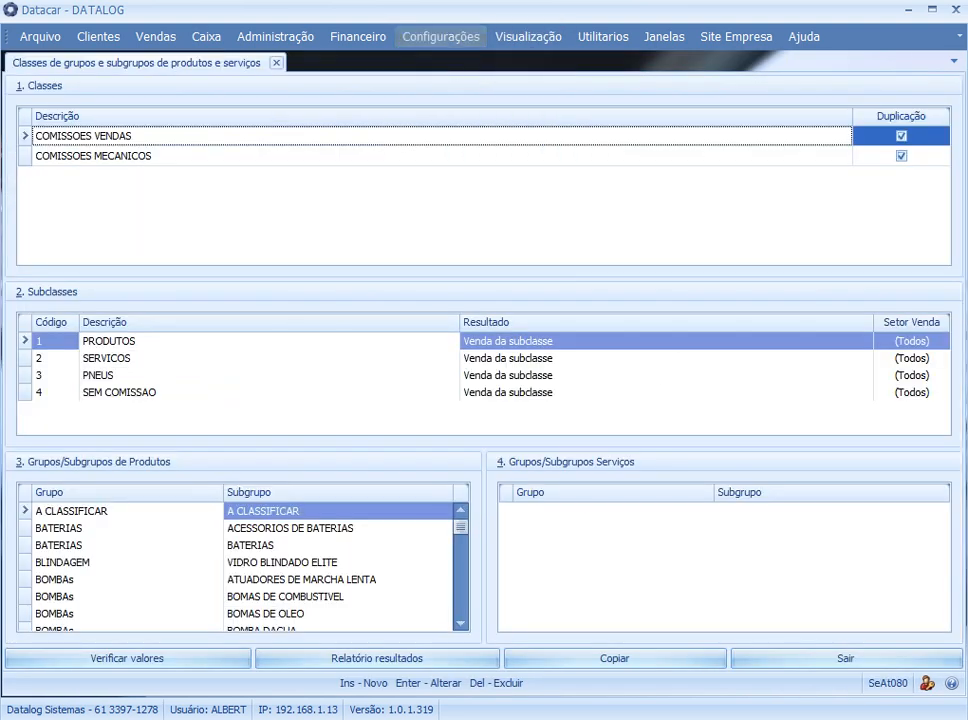